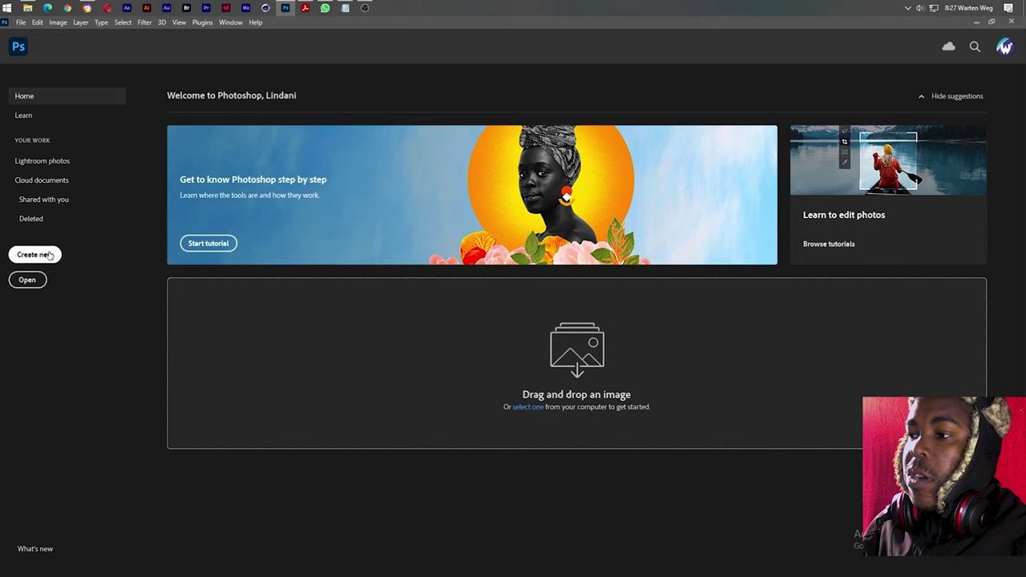
# - Start a new document and rename its preset to Beauty Studio
pyautogui.click(49, 257)
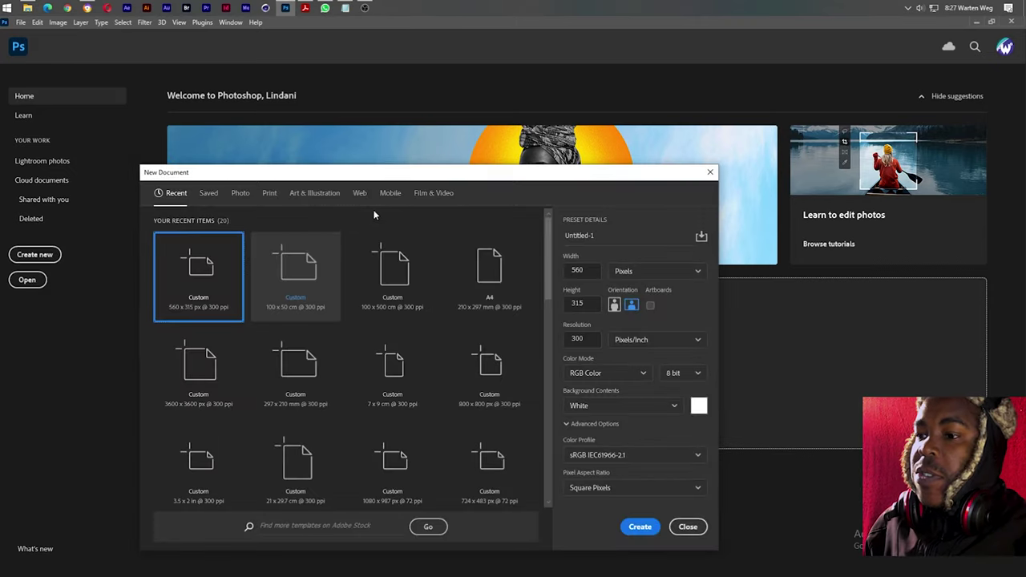
pyautogui.moveTo(394, 183); pyautogui.dragTo(410, 95)
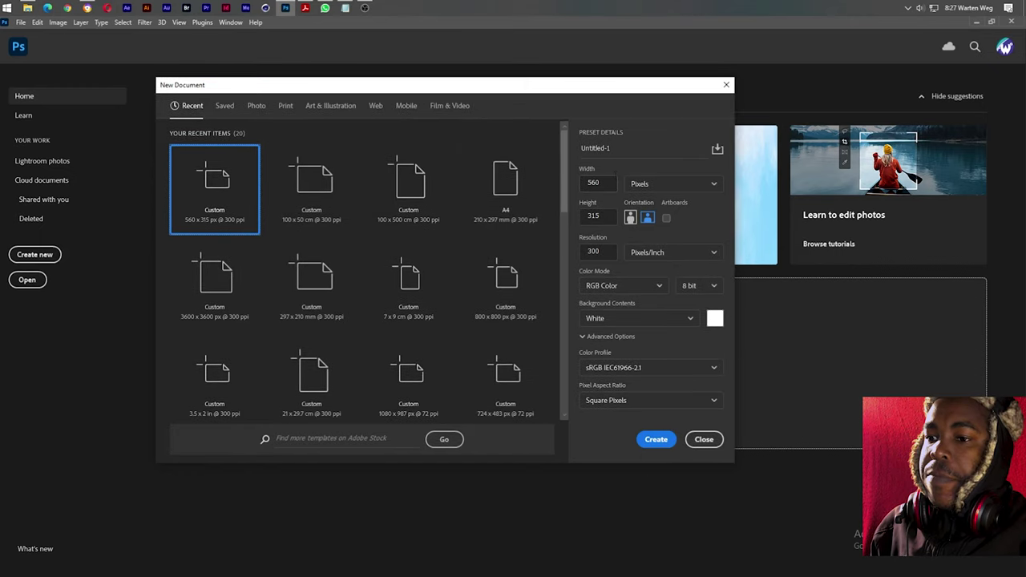
pyautogui.click(621, 150)
pyautogui.write('Bea')
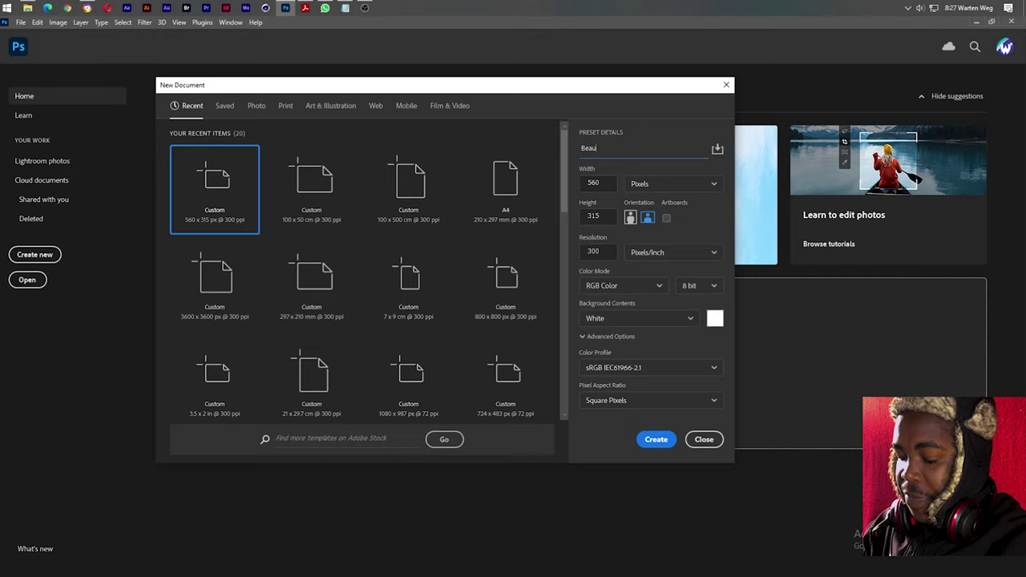
pyautogui.write('uty Studio')
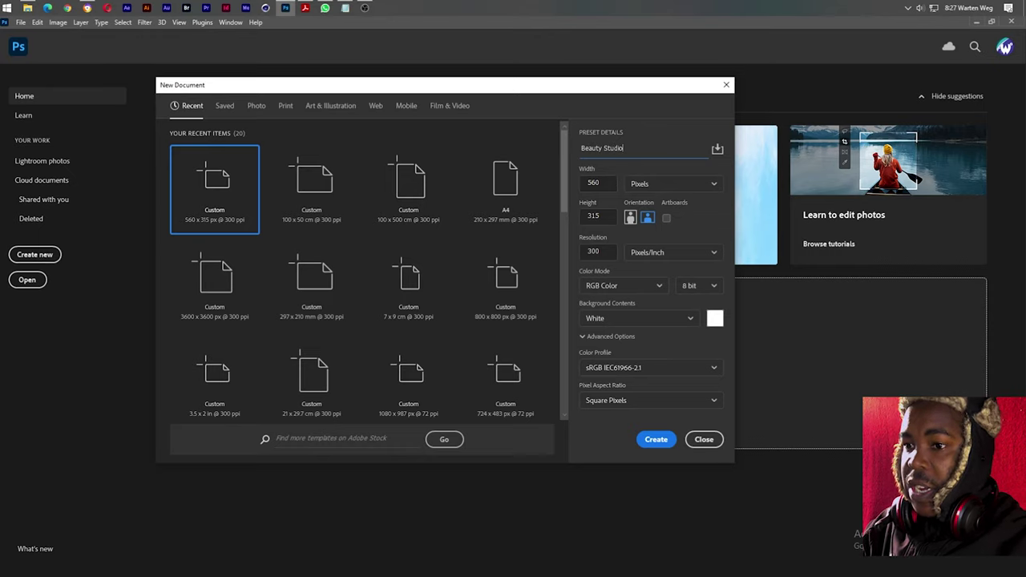
# - Set the document size to 850 × 2000 millimetres at 75 pixels per inch
pyautogui.click(640, 183)
pyautogui.click(648, 256)
pyautogui.write('850')
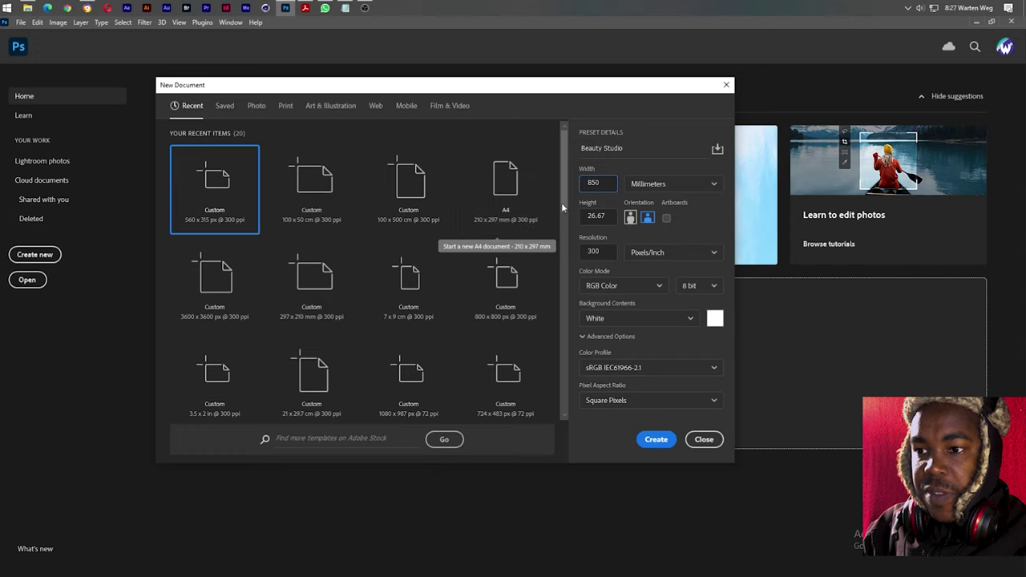
pyautogui.press('Tab')
pyautogui.write('20')
pyautogui.write('75')
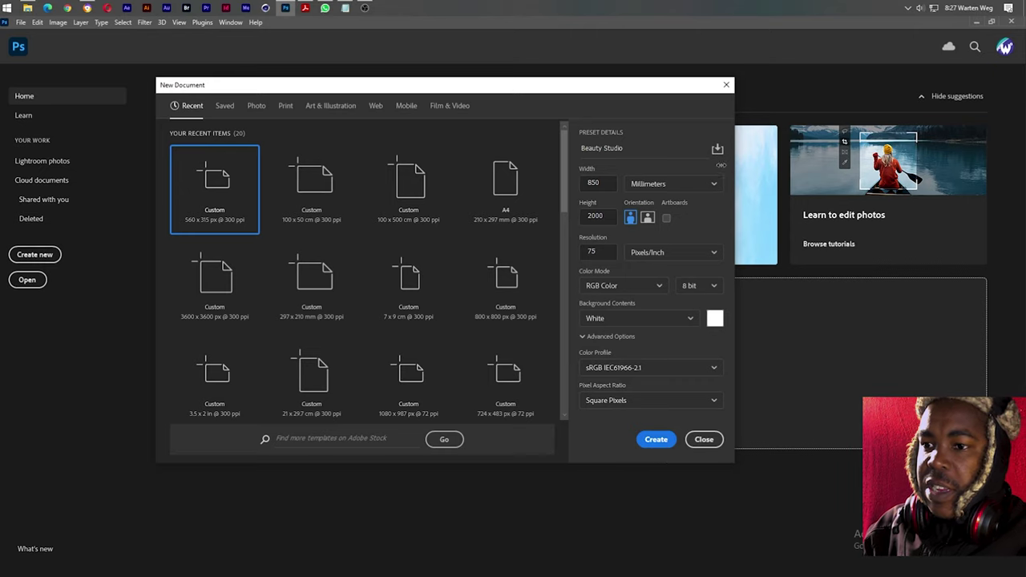
pyautogui.click(717, 149)
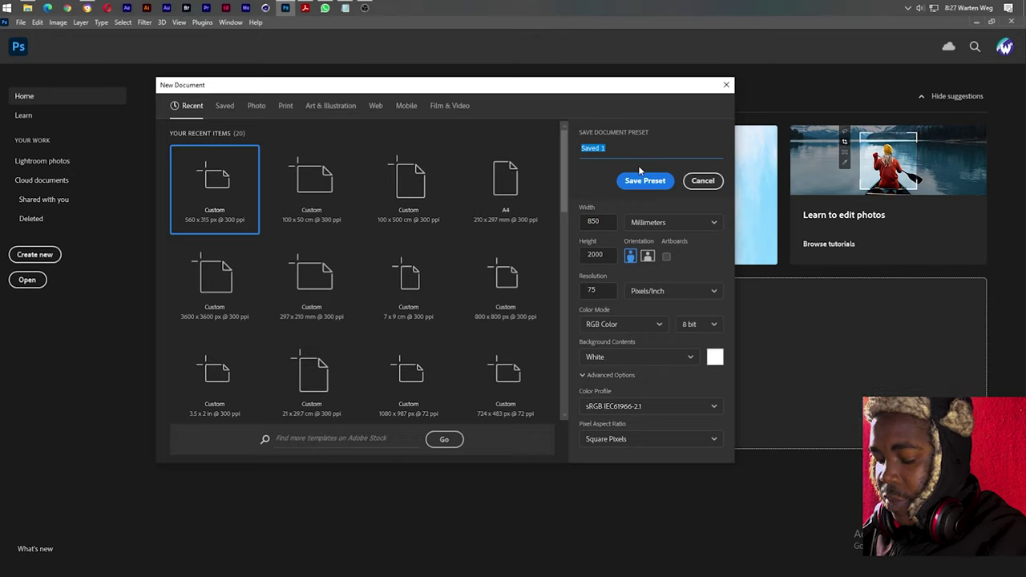
# - Save the settings as the 'PullUp Banner' preset and create the blank Beauty Studio canvas
pyautogui.write('Pul')
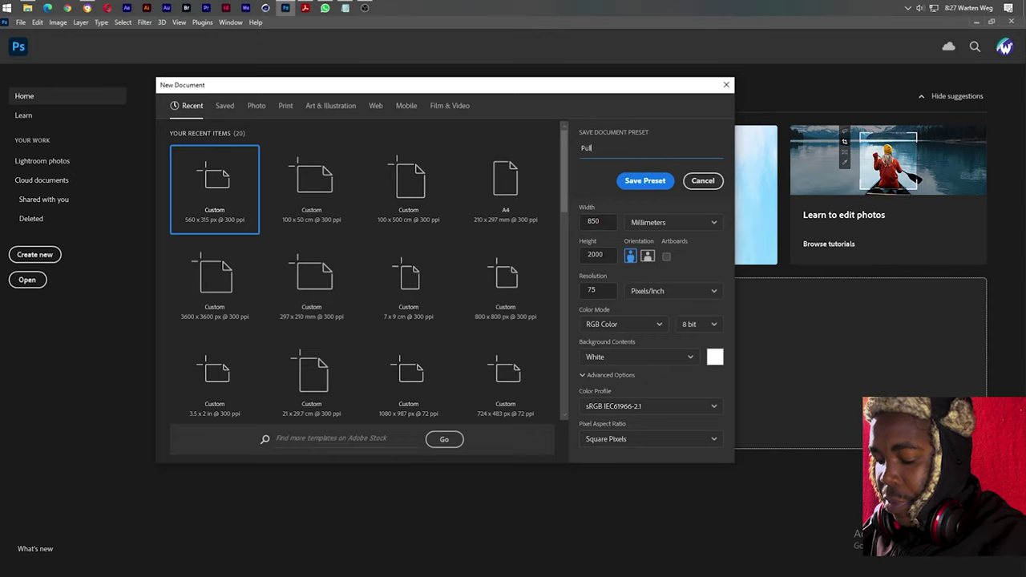
pyautogui.write('l Up Ba')
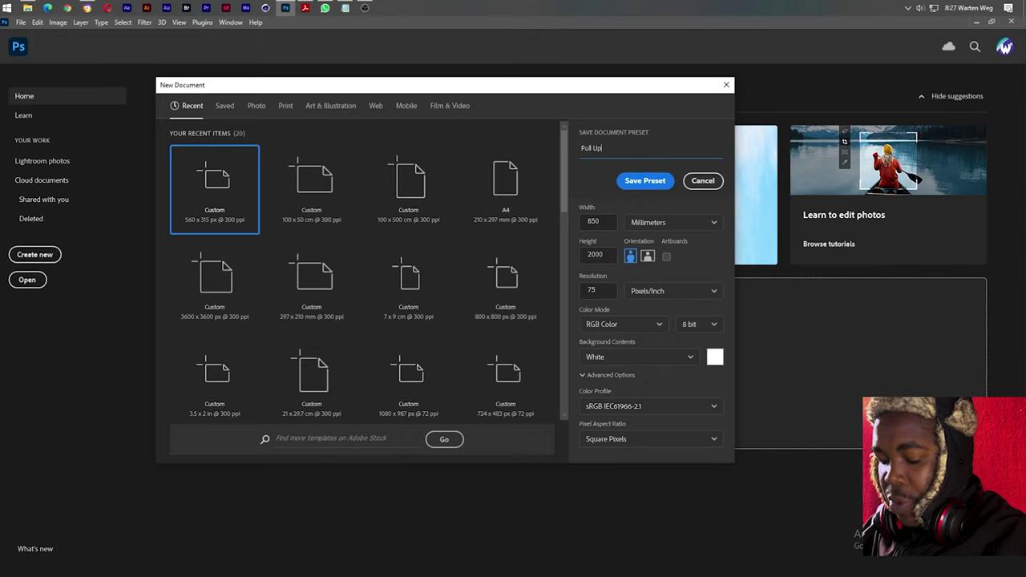
pyautogui.write('nner')
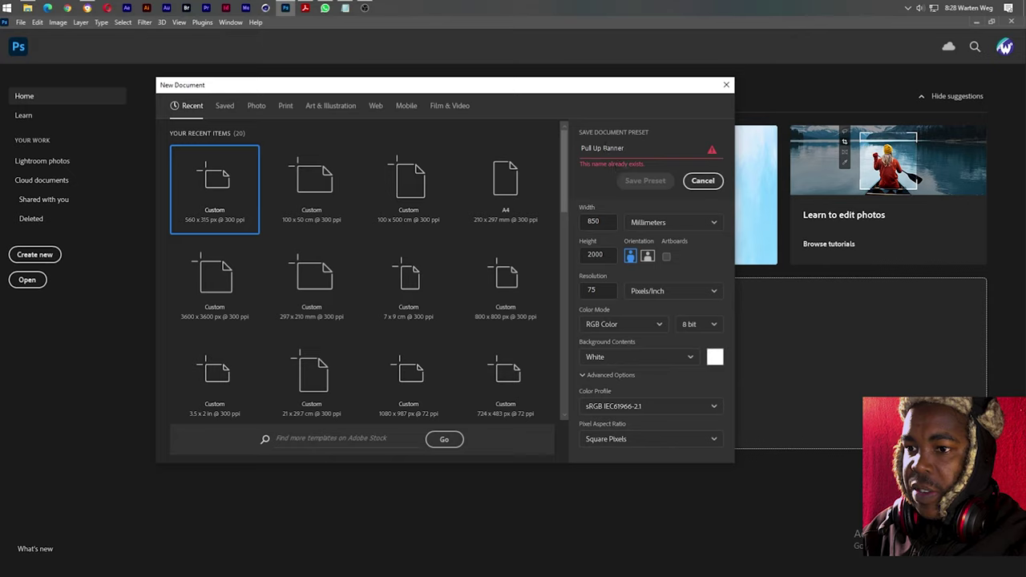
pyautogui.click(591, 147)
pyautogui.press('BackSpace')
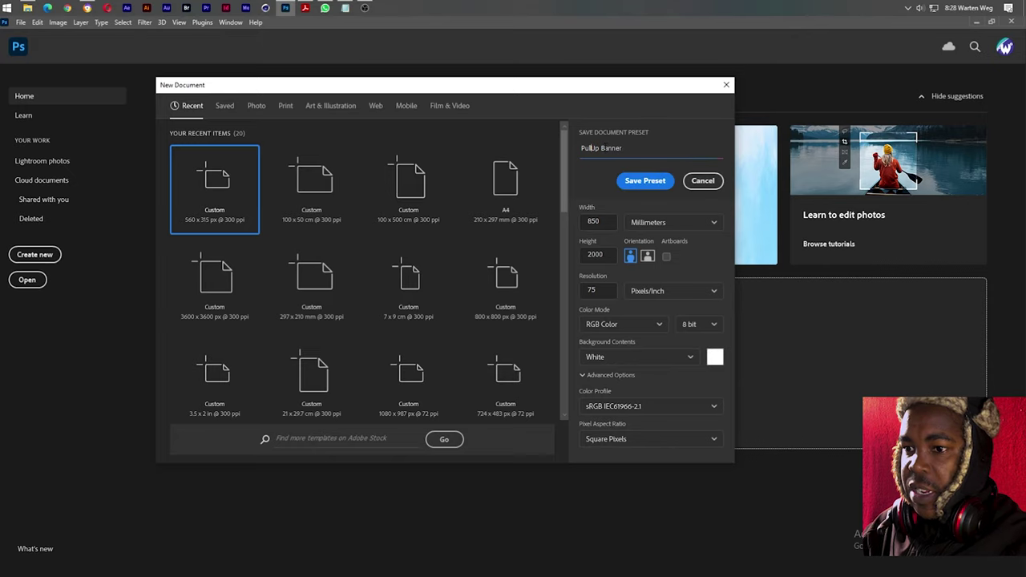
pyautogui.click(654, 181)
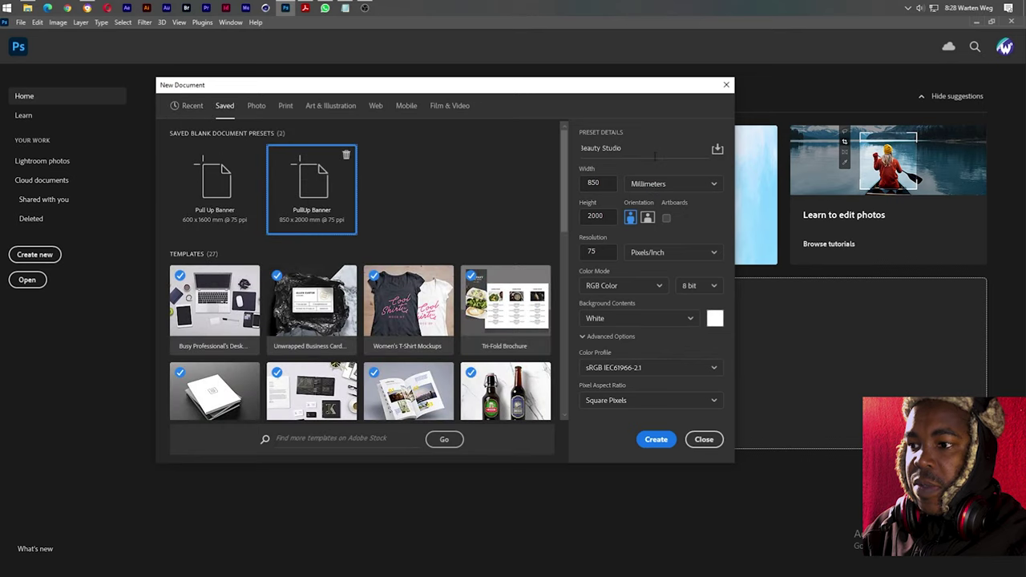
pyautogui.click(656, 440)
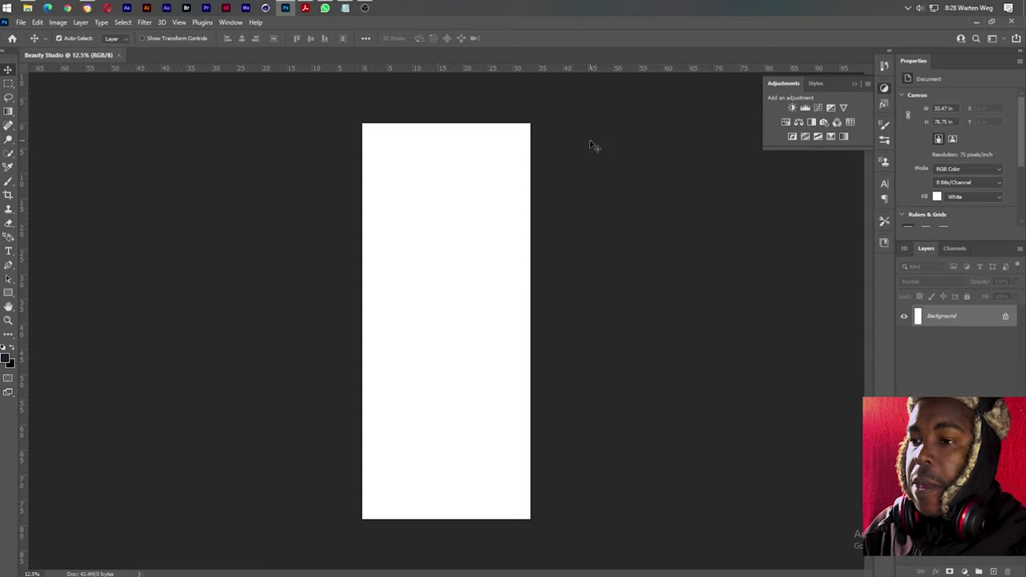
# - Draw a closed Pen path with a wavy lower edge across the canvas top, refining its anchors
pyautogui.click(307, 9)
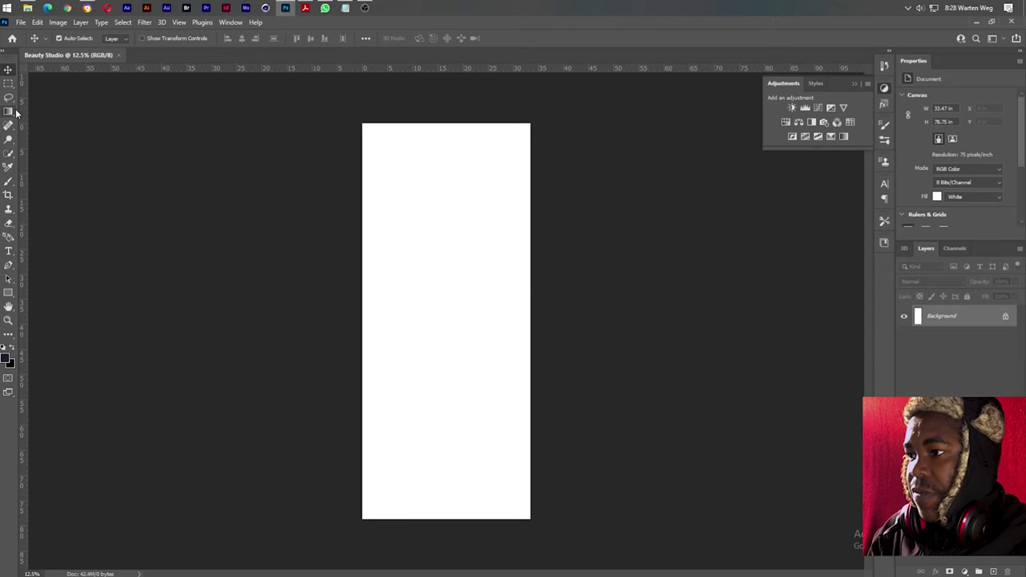
pyautogui.rightClick(8, 266)
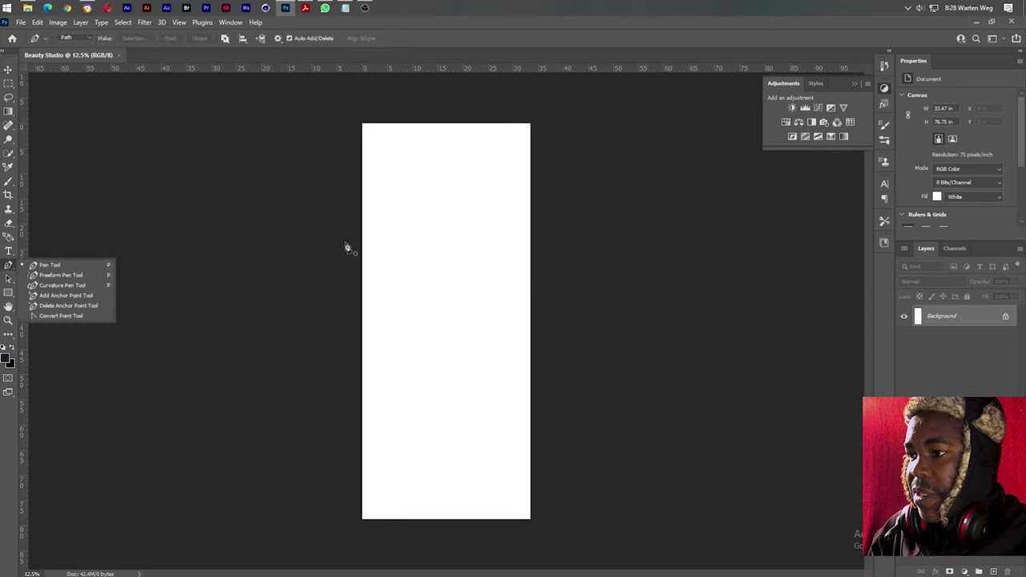
pyautogui.moveTo(358, 210); pyautogui.dragTo(362, 205)
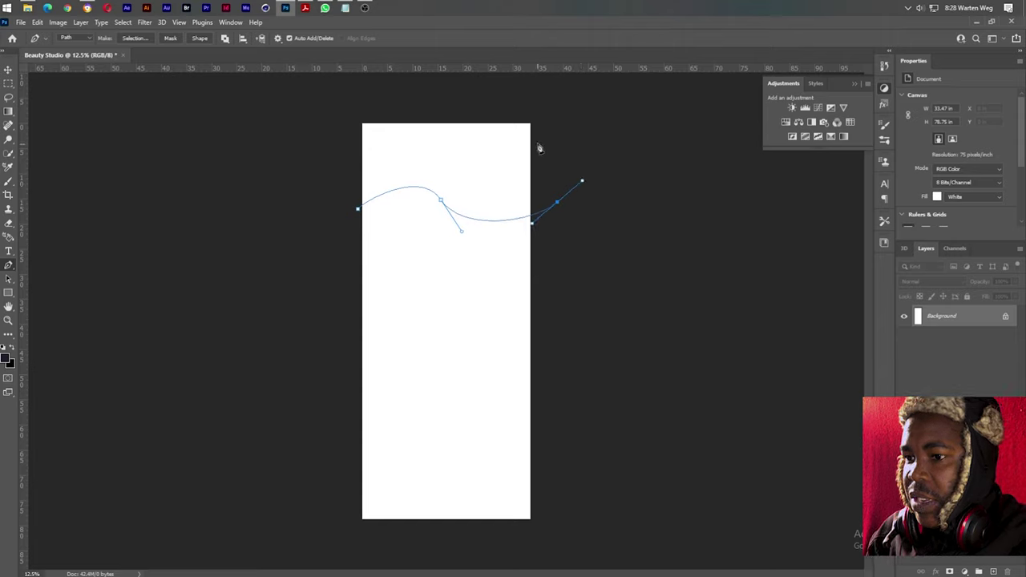
pyautogui.moveTo(349, 97); pyautogui.dragTo(304, 128)
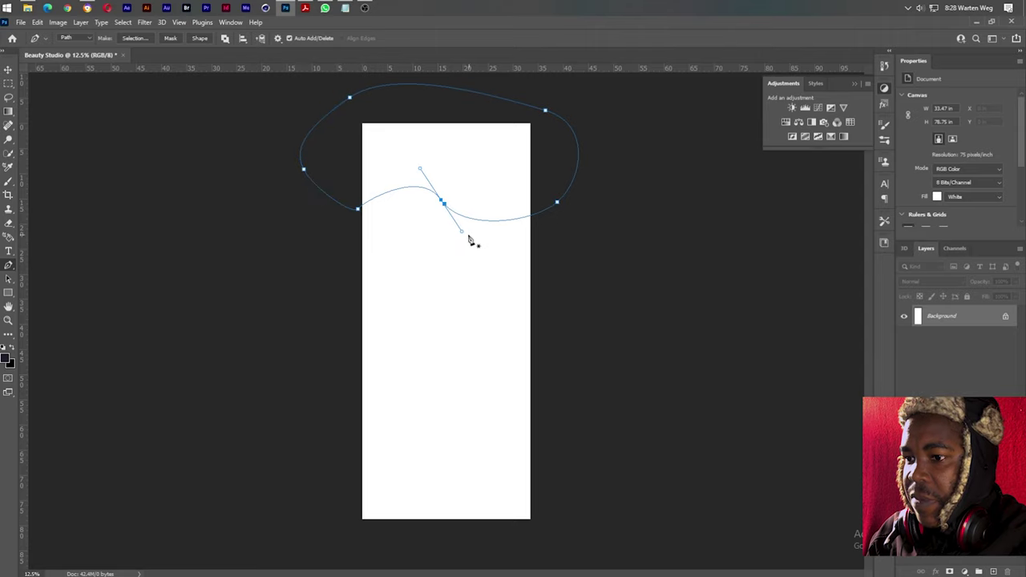
pyautogui.moveTo(461, 233)
pyautogui.mouseDown()
pyautogui.moveTo(503, 262)
pyautogui.moveTo(481, 248)
pyautogui.moveTo(496, 256)
pyautogui.mouseUp()
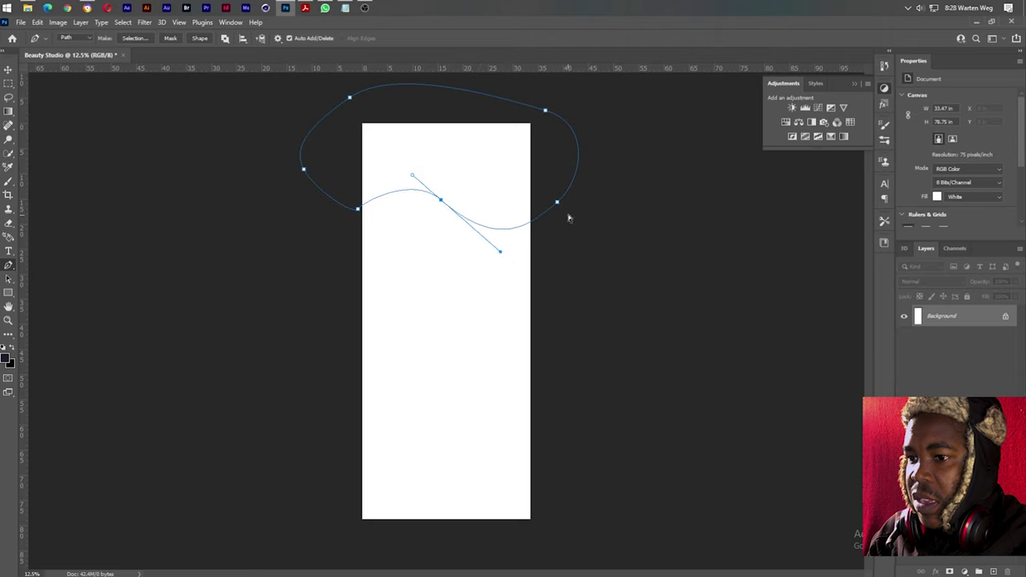
pyautogui.moveTo(559, 208); pyautogui.dragTo(562, 221)
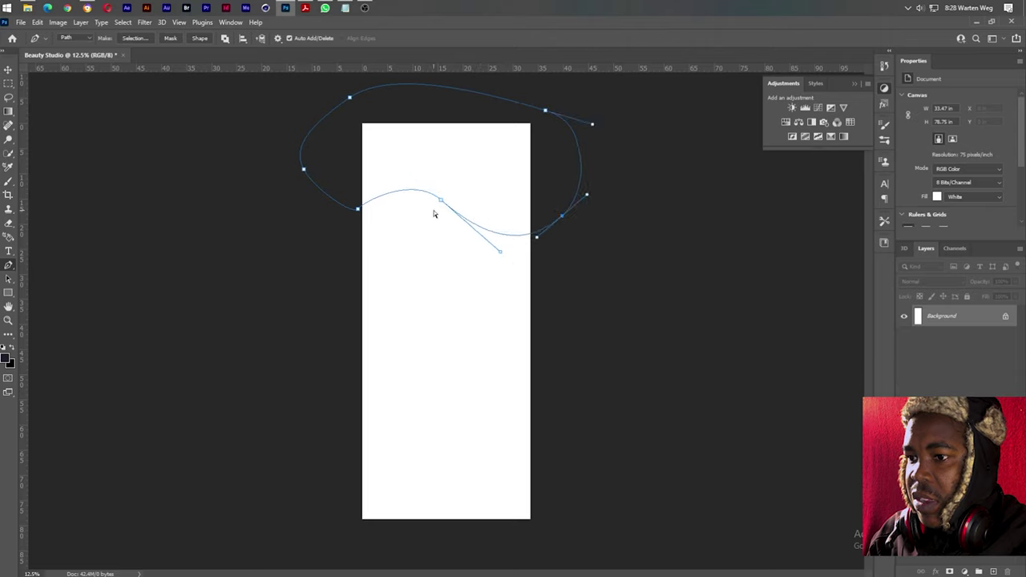
pyautogui.moveTo(440, 202); pyautogui.dragTo(436, 201)
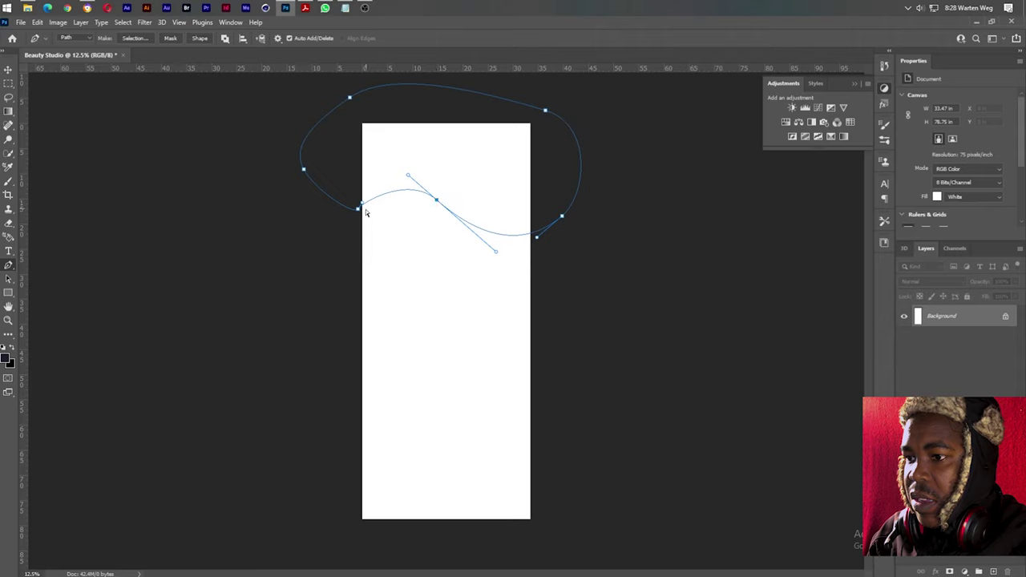
pyautogui.moveTo(359, 209); pyautogui.dragTo(346, 215)
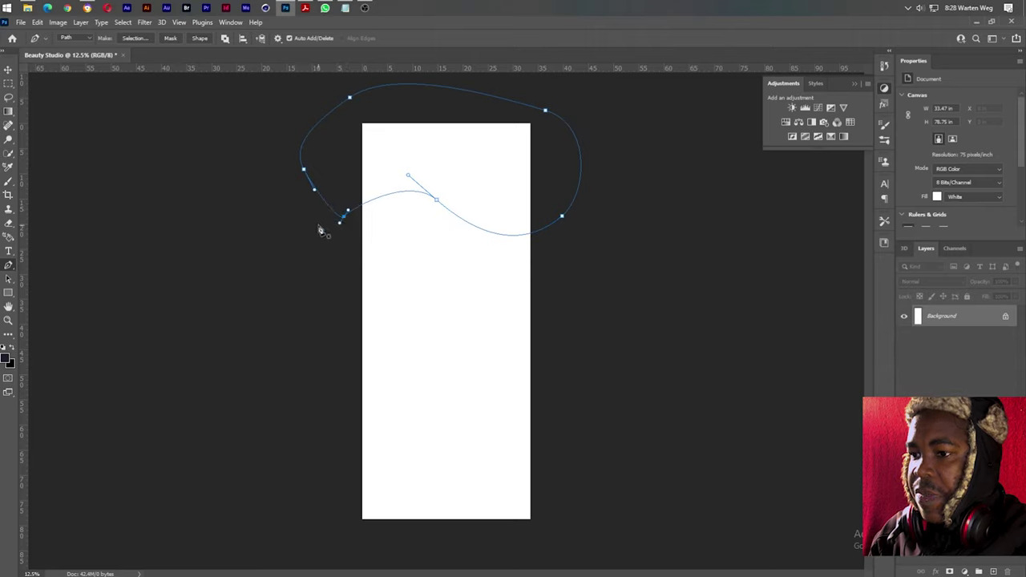
# - Convert the wave path to a selection and fill it with a #1b1d2a Solid Color layer
pyautogui.rightClick(436, 213)
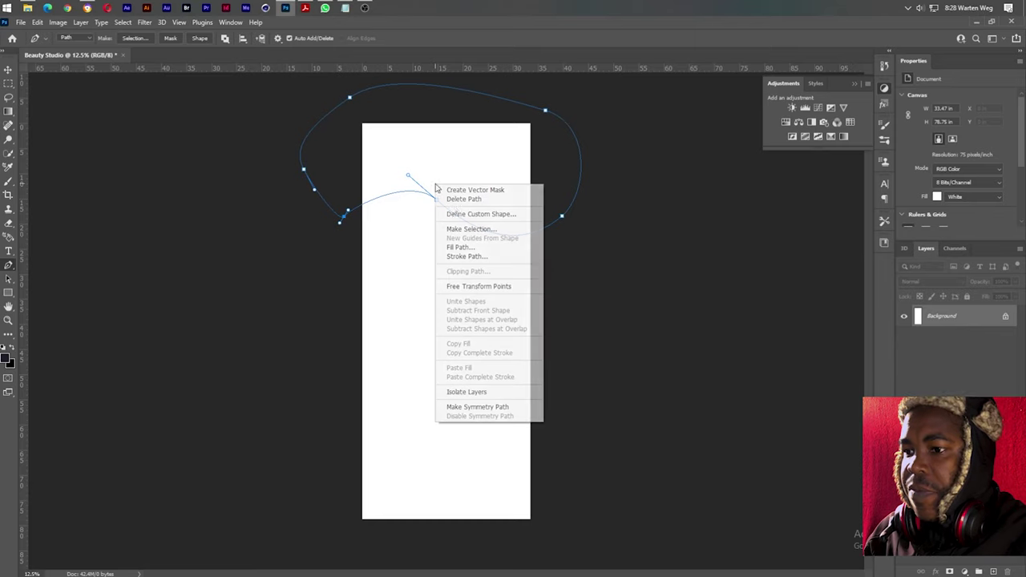
pyautogui.click(474, 229)
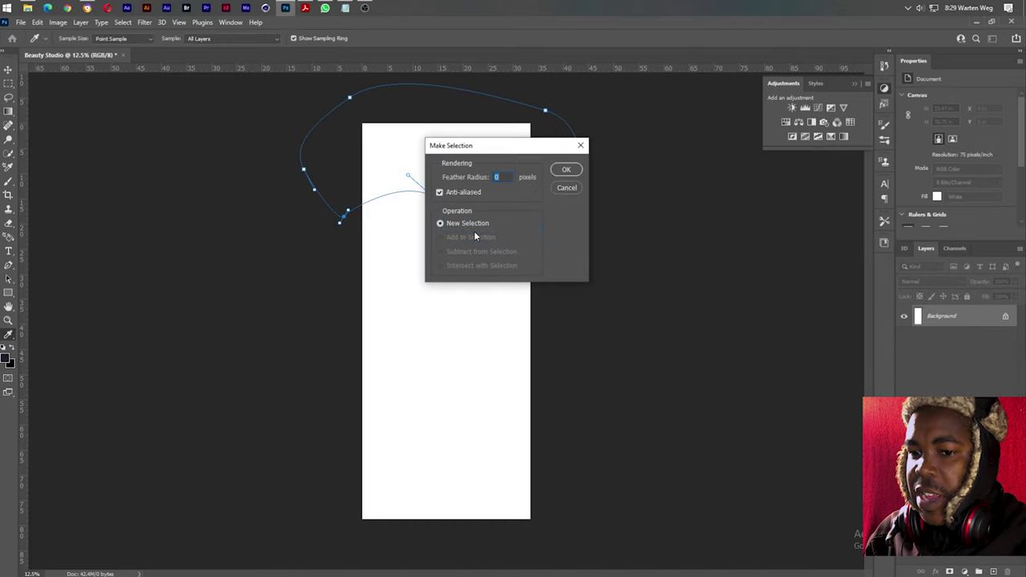
pyautogui.click(567, 171)
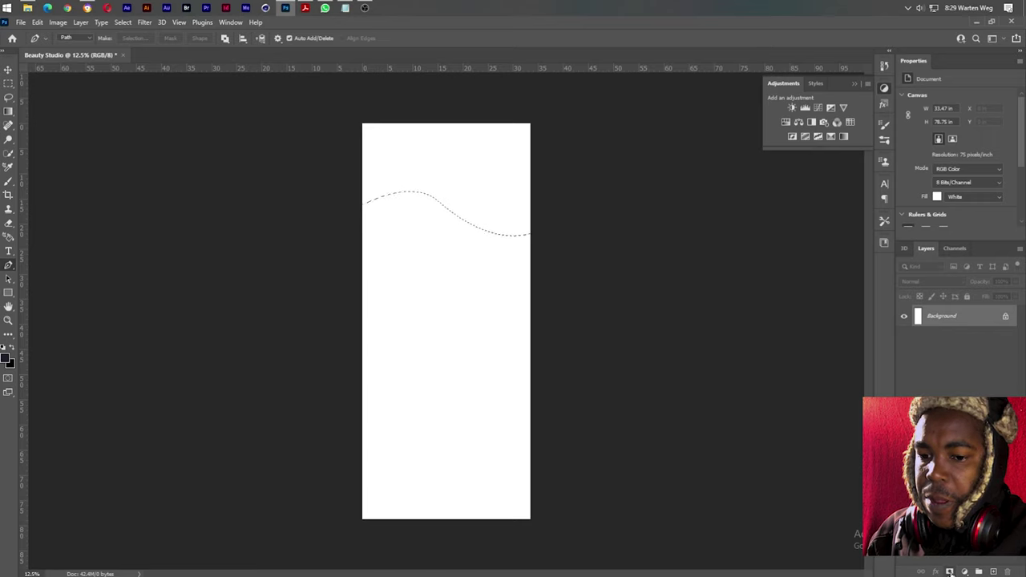
pyautogui.click(964, 572)
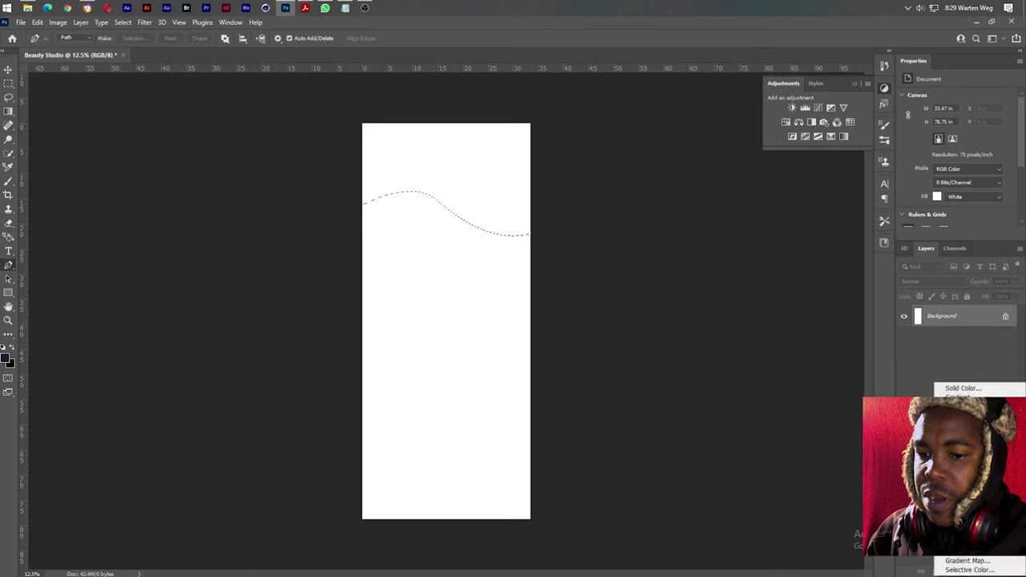
pyautogui.click(958, 388)
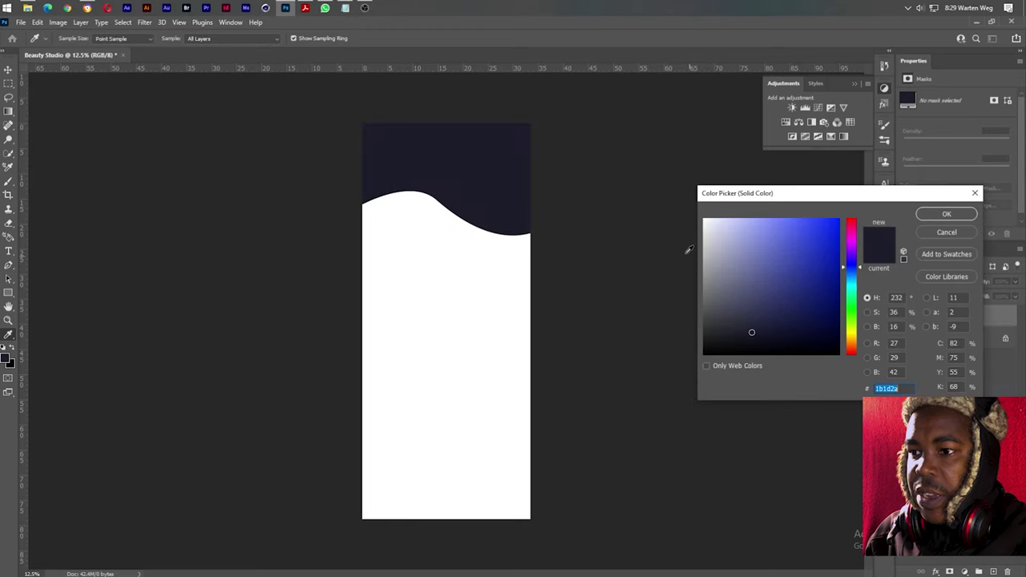
pyautogui.click(947, 215)
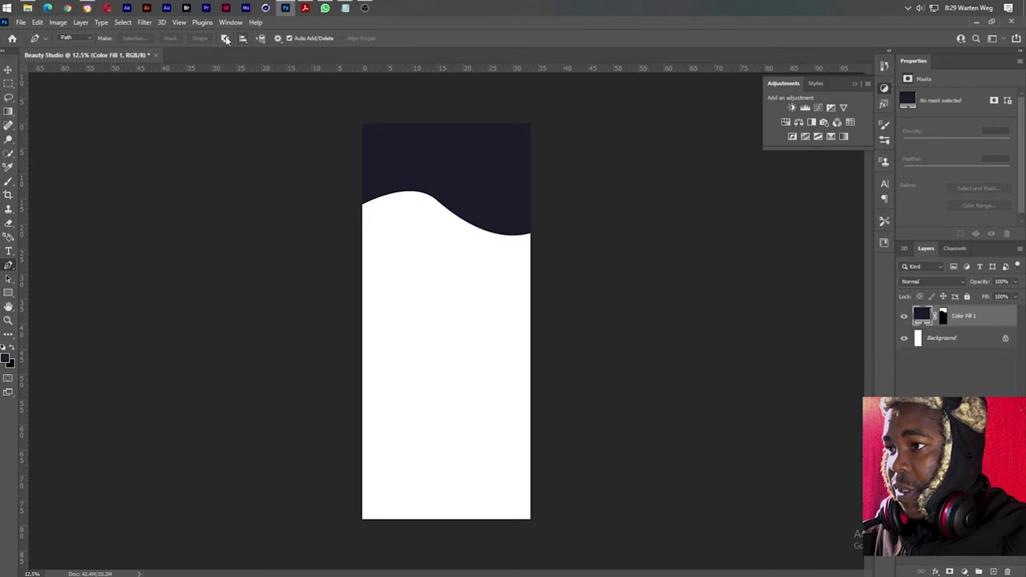
# - Switch to the facial-mask photo tab in Chrome and copy the image
pyautogui.click(86, 8)
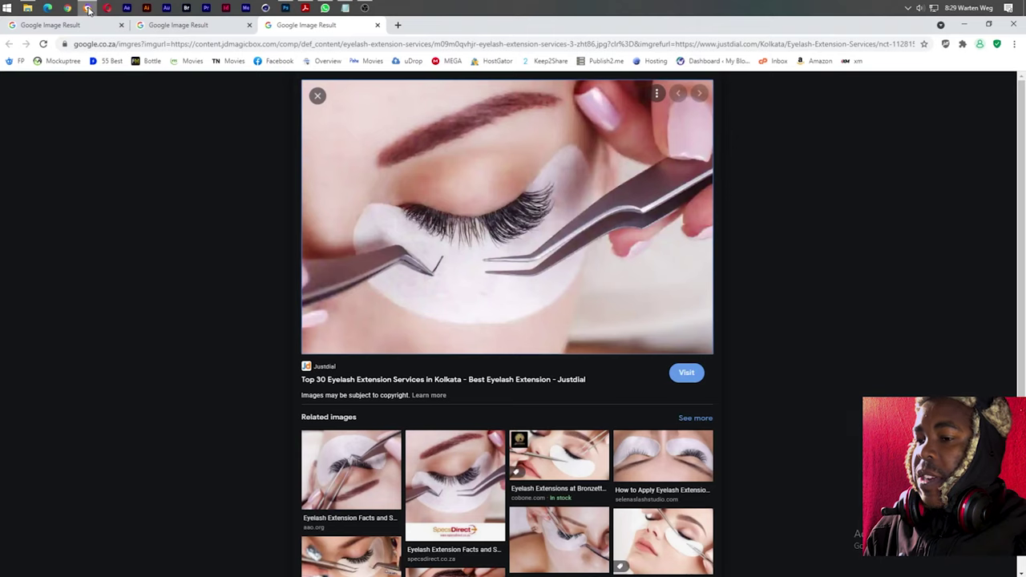
pyautogui.click(187, 26)
pyautogui.click(92, 27)
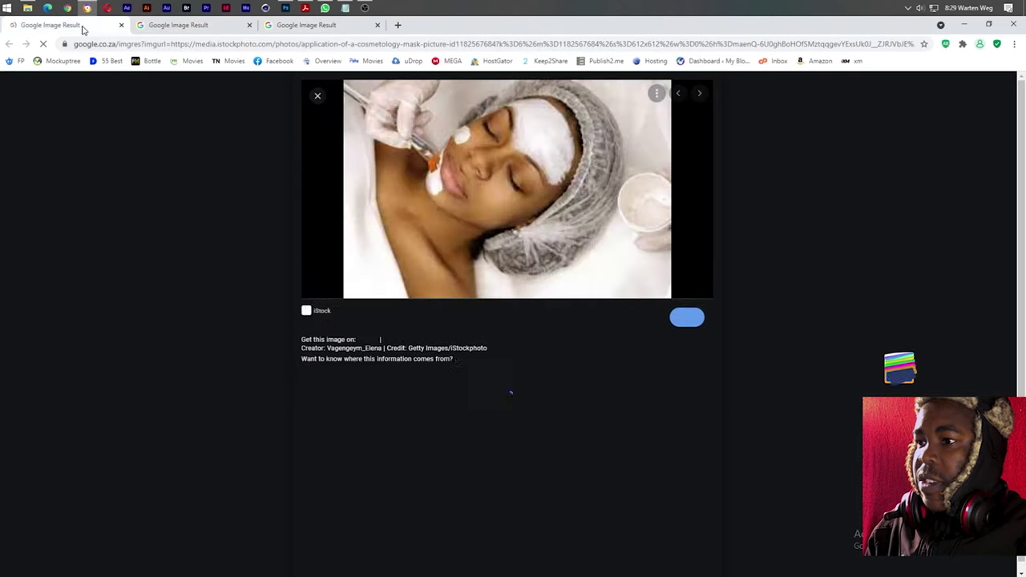
pyautogui.rightClick(417, 173)
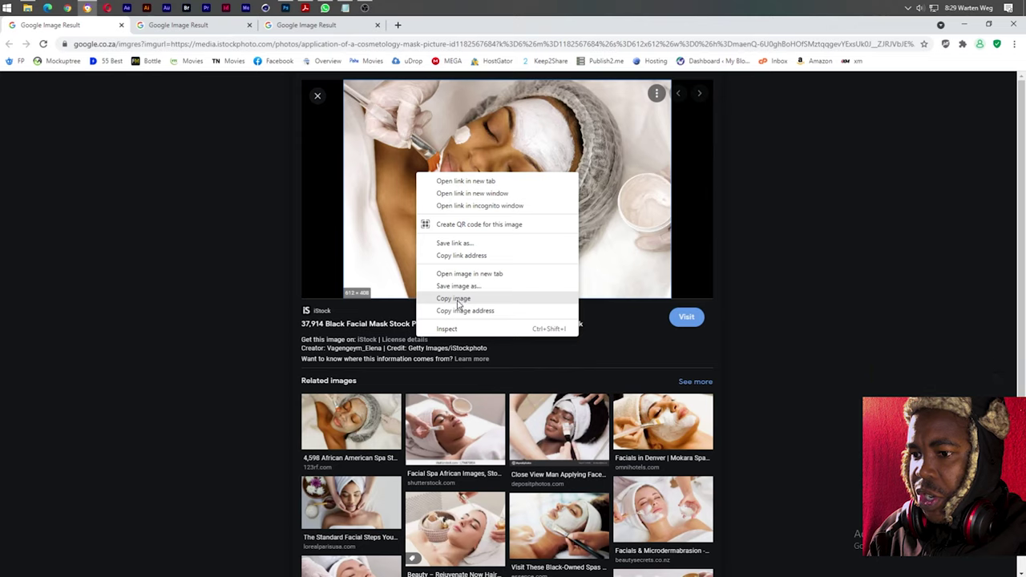
pyautogui.click(457, 300)
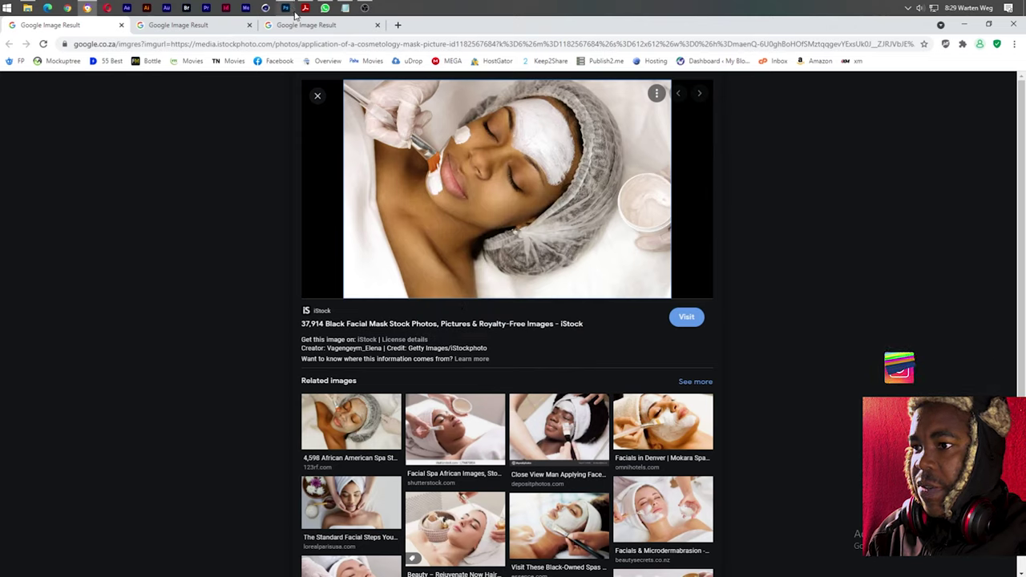
# - Save the facial-mask image to the Desktop as Frame 1.jpg
pyautogui.rightClick(463, 215)
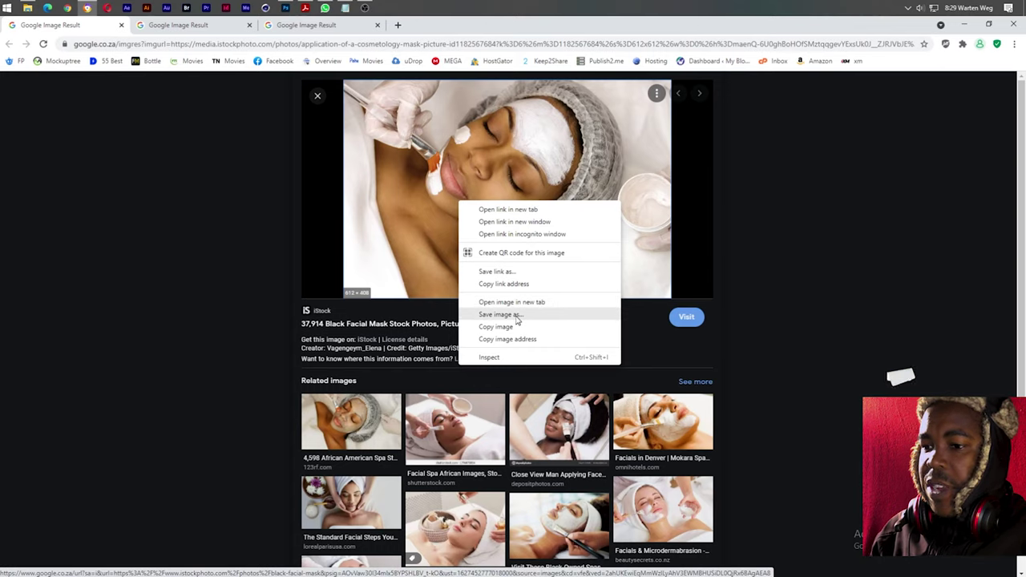
pyautogui.click(498, 315)
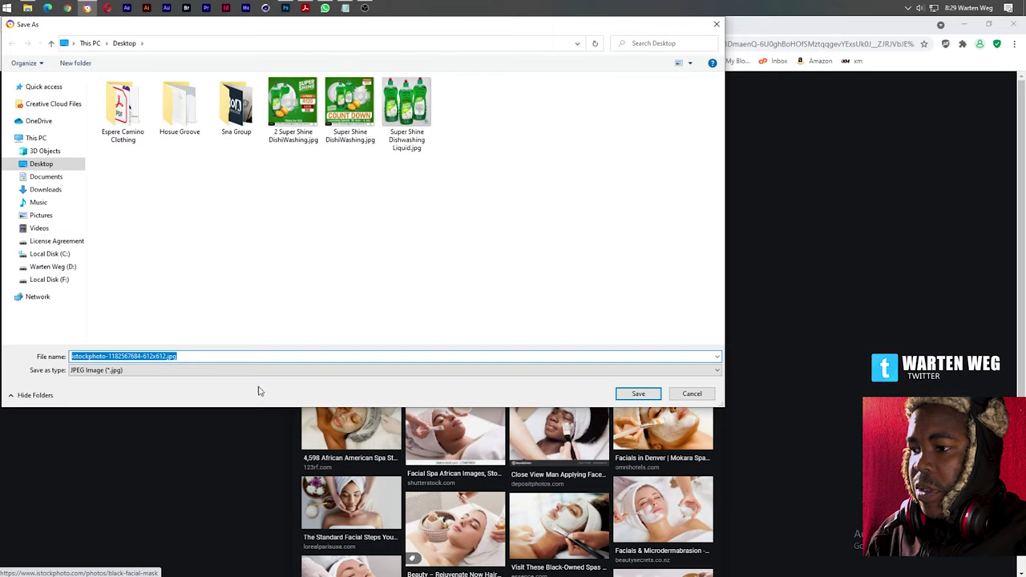
pyautogui.write('Fa')
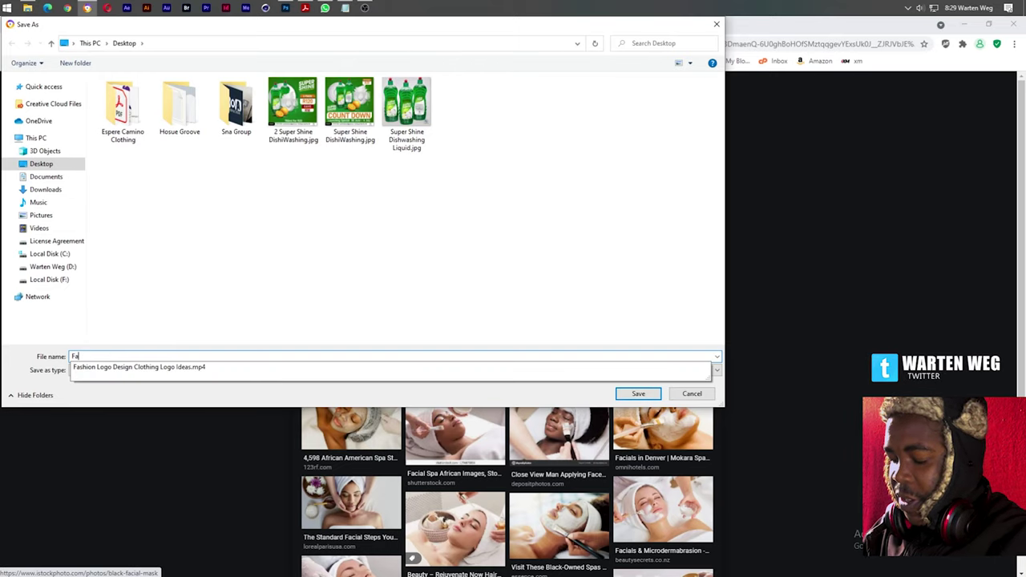
pyautogui.press('BackSpace')
pyautogui.write('r')
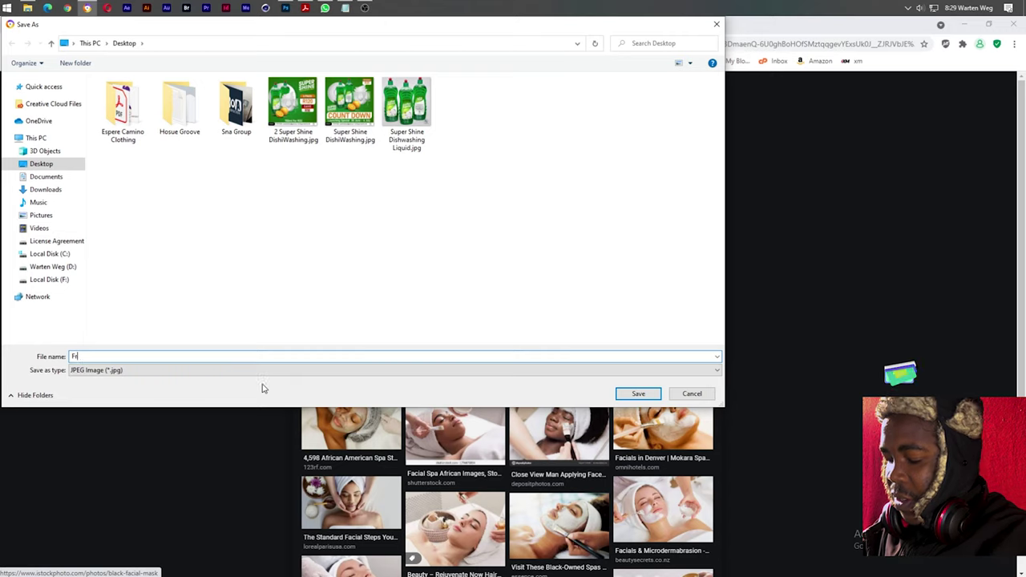
pyautogui.write('ame 1')
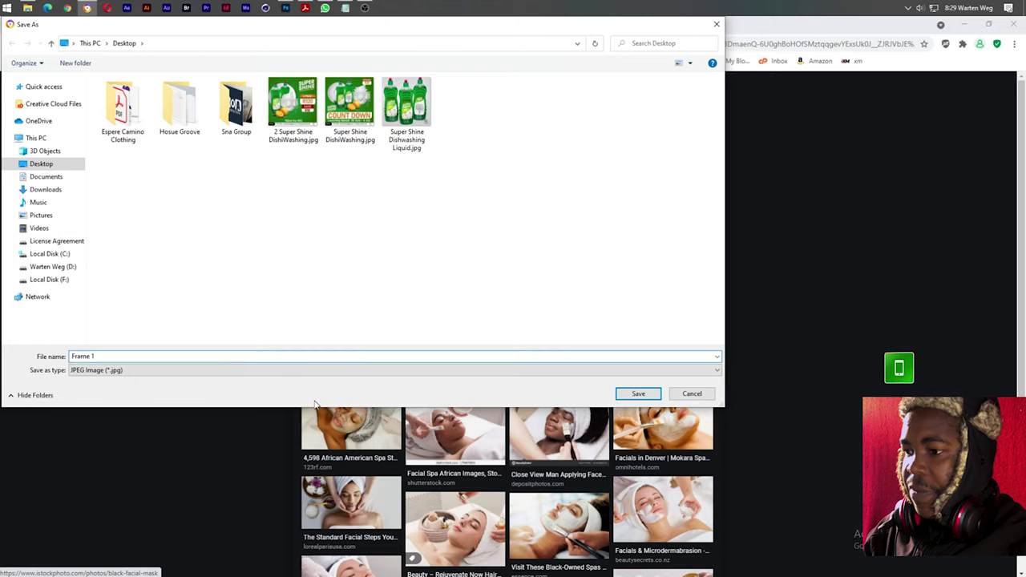
pyautogui.click(638, 393)
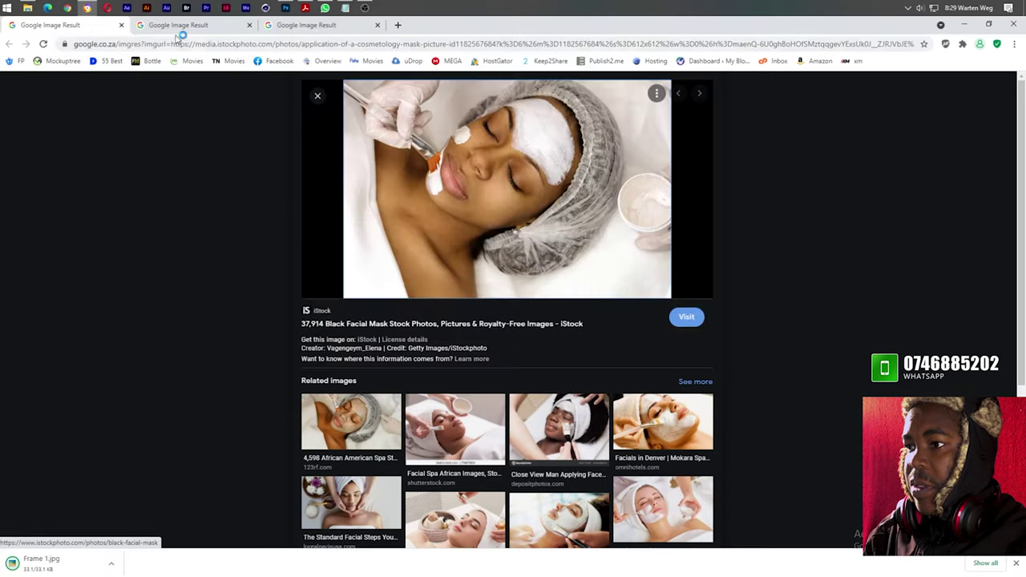
# - Save the nail-polish photo to the Desktop as Frame 2.jpg
pyautogui.click(121, 26)
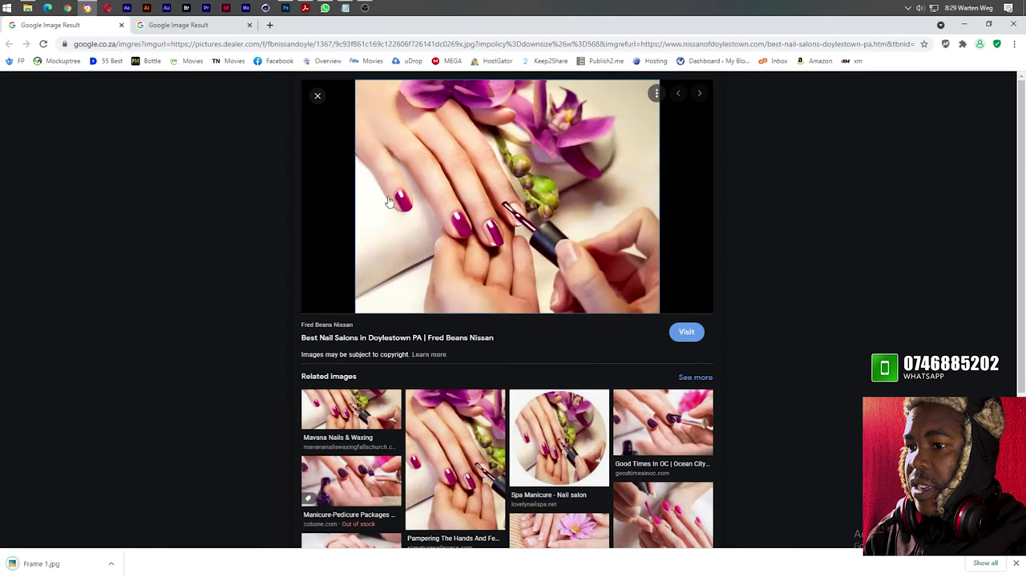
pyautogui.rightClick(508, 189)
pyautogui.click(545, 292)
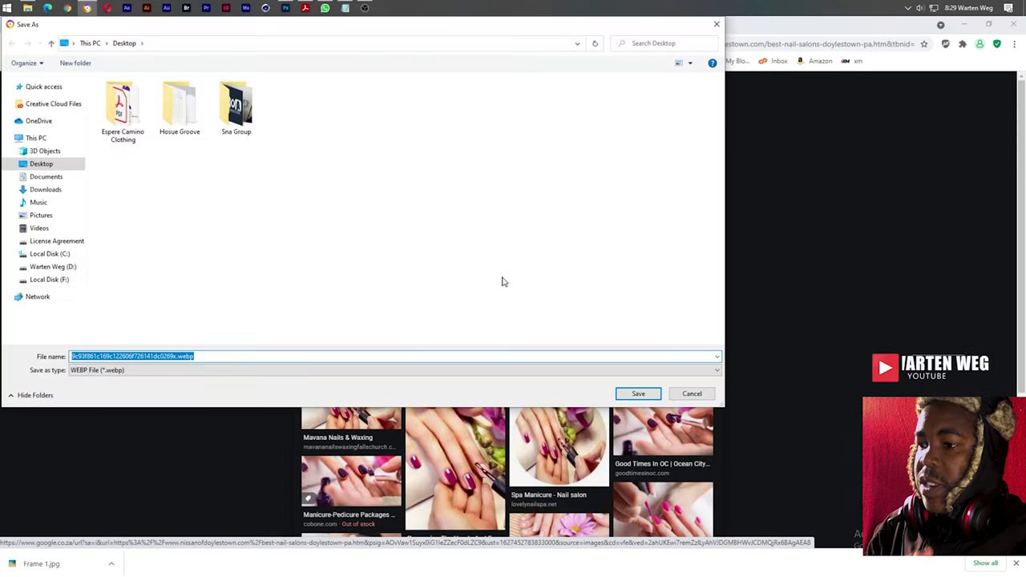
pyautogui.write('Frame ')
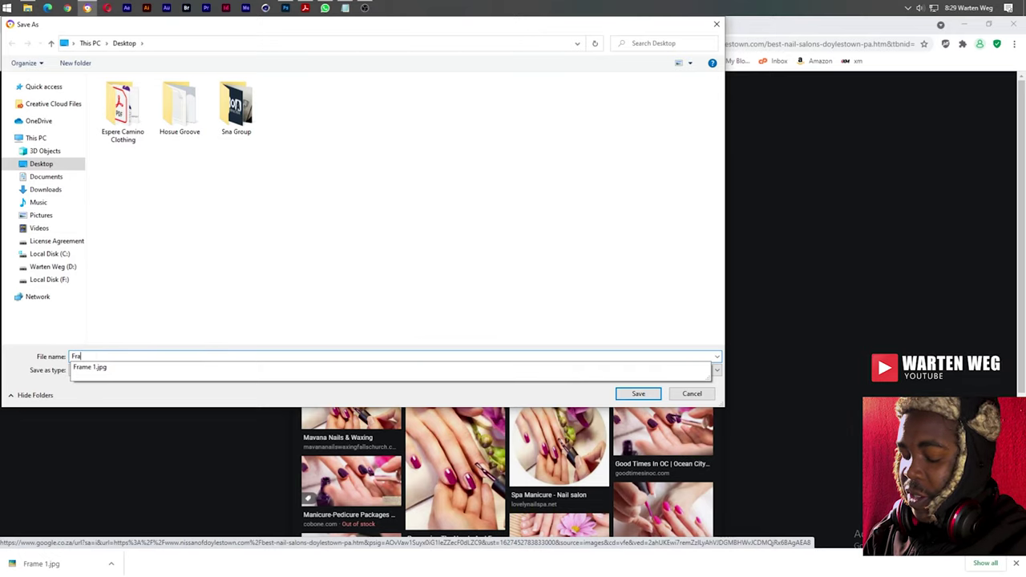
pyautogui.write('2')
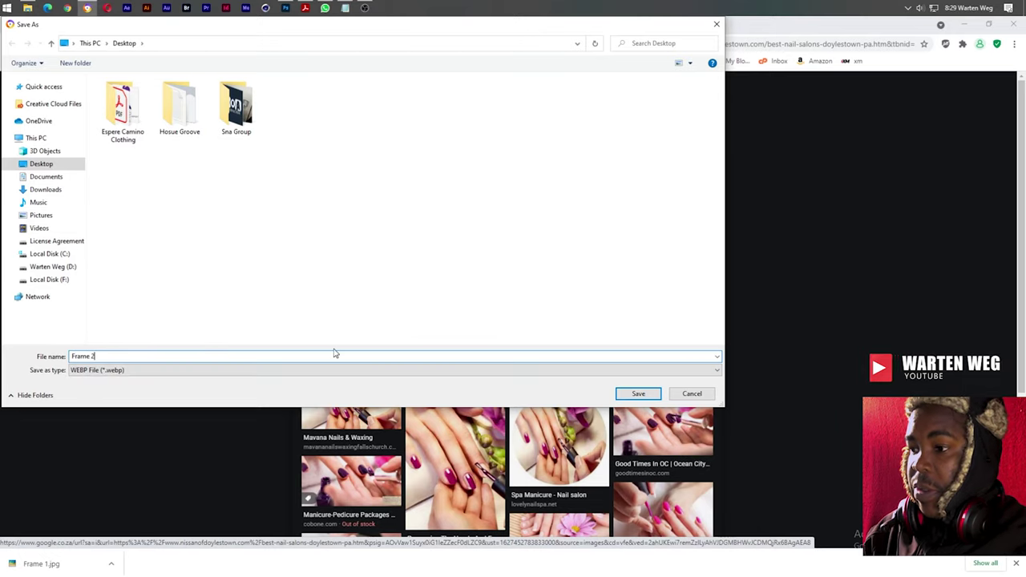
pyautogui.click(298, 370)
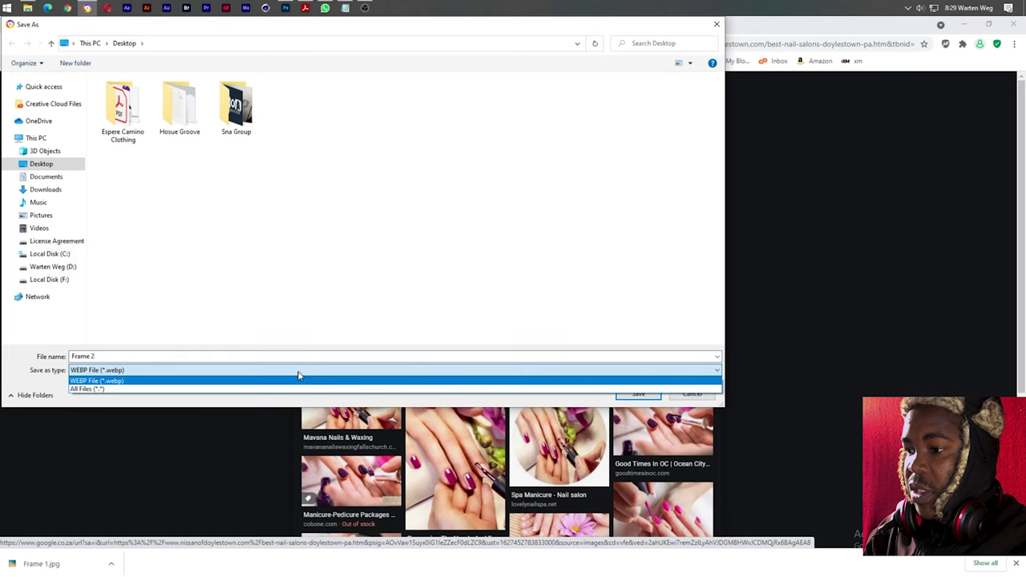
pyautogui.click(191, 391)
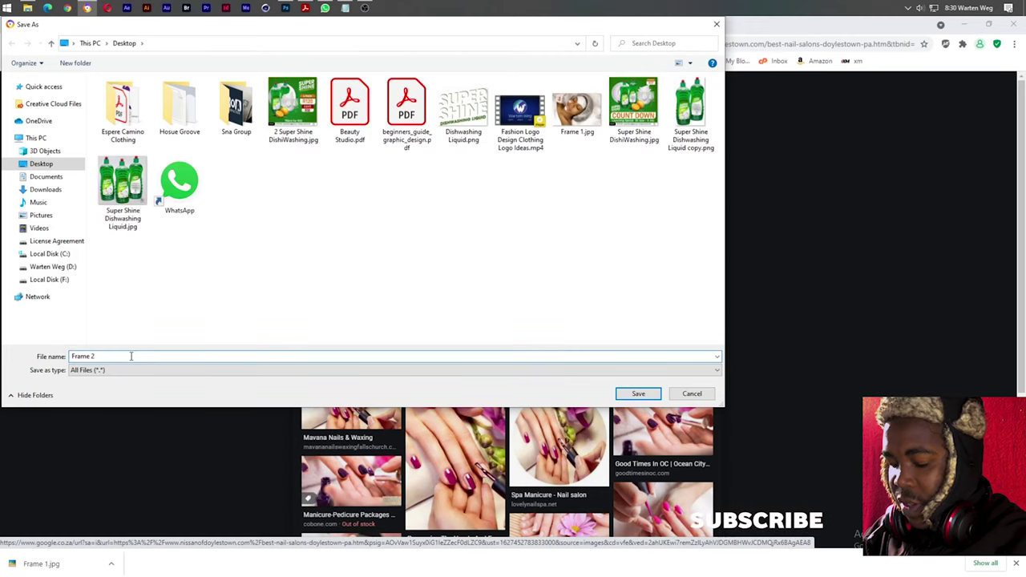
pyautogui.write('.j')
pyautogui.write('pe')
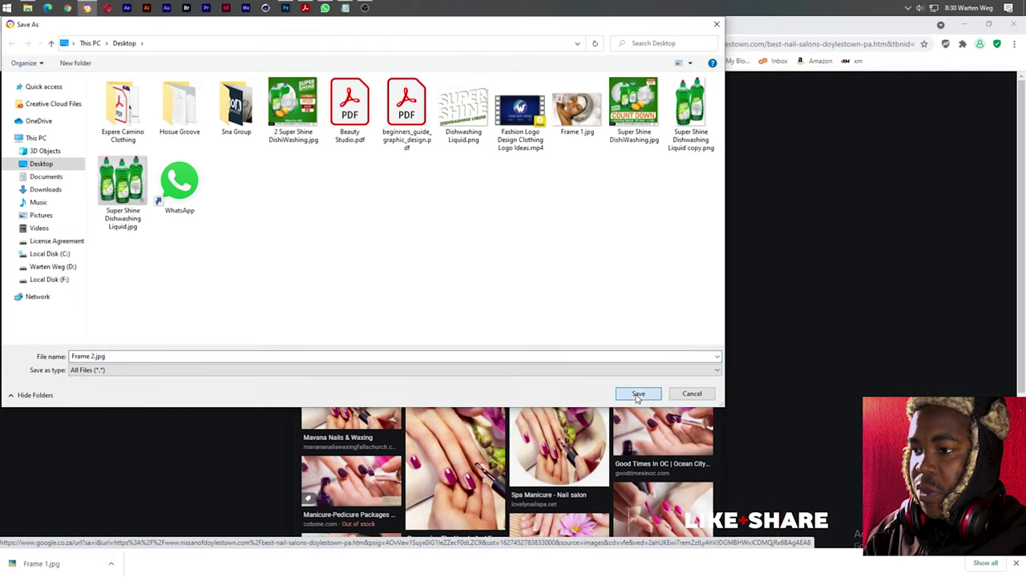
pyautogui.click(636, 394)
# - Save the eyelash photo to the Desktop as Frame 3.jpg
pyautogui.click(172, 26)
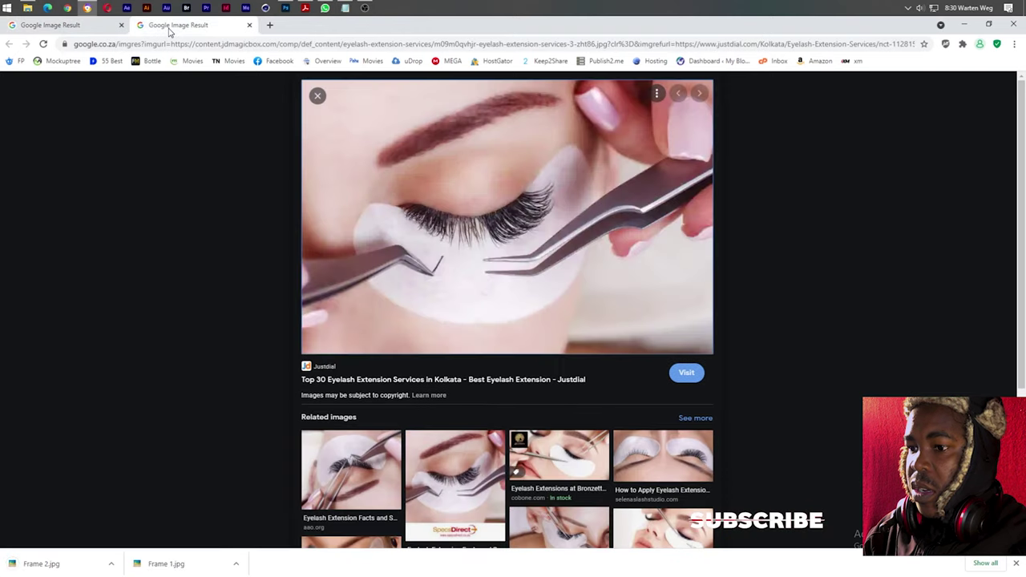
pyautogui.rightClick(499, 167)
pyautogui.click(553, 279)
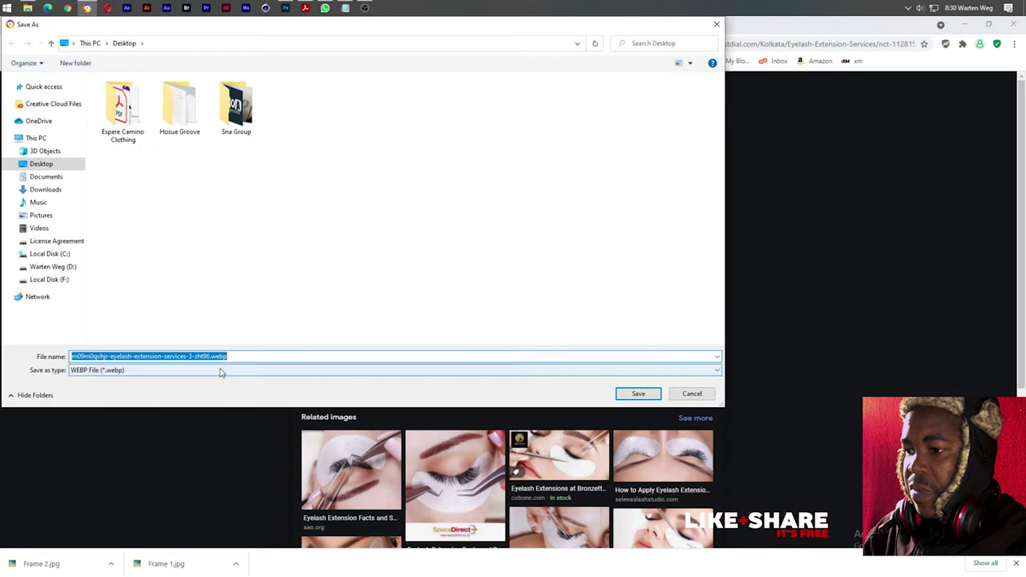
pyautogui.click(185, 370)
pyautogui.click(116, 390)
pyautogui.doubleClick(130, 356)
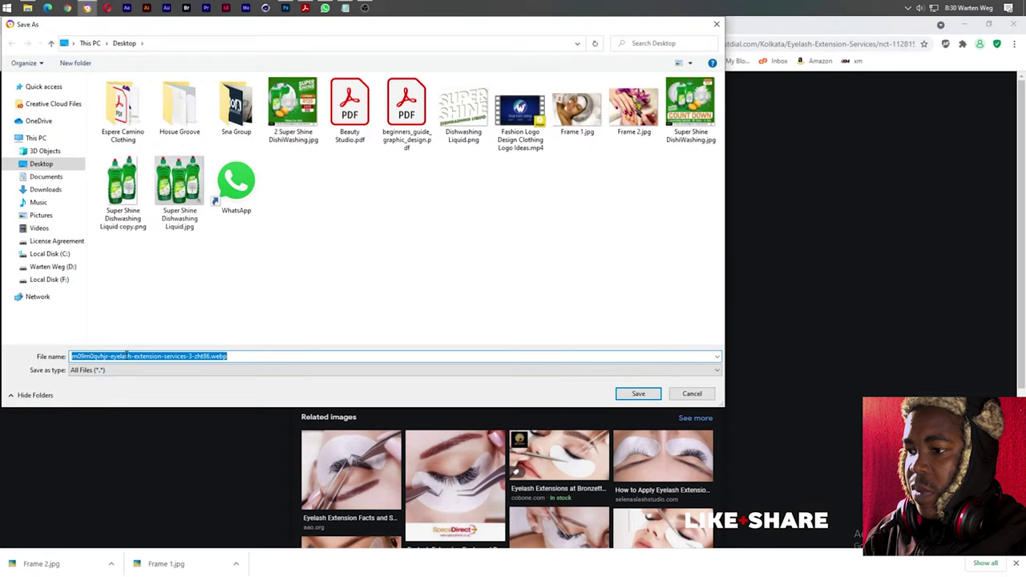
pyautogui.write('Frame')
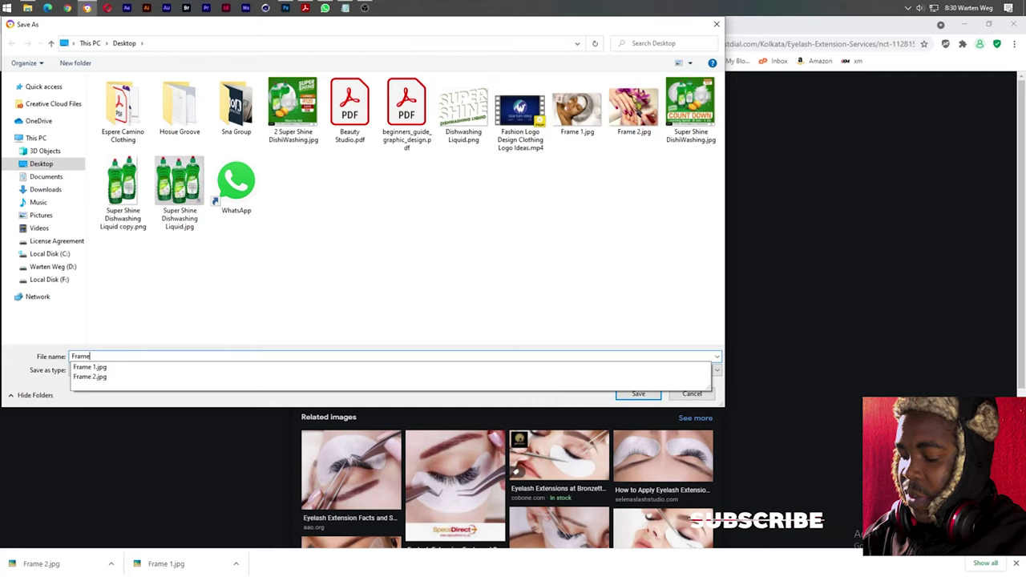
pyautogui.write(' 3')
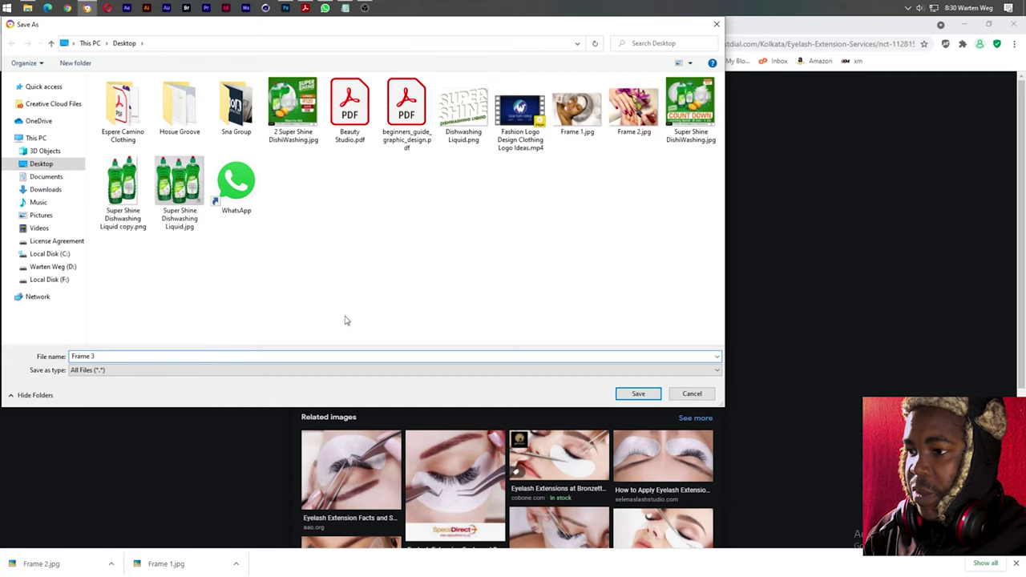
pyautogui.write('.jpg')
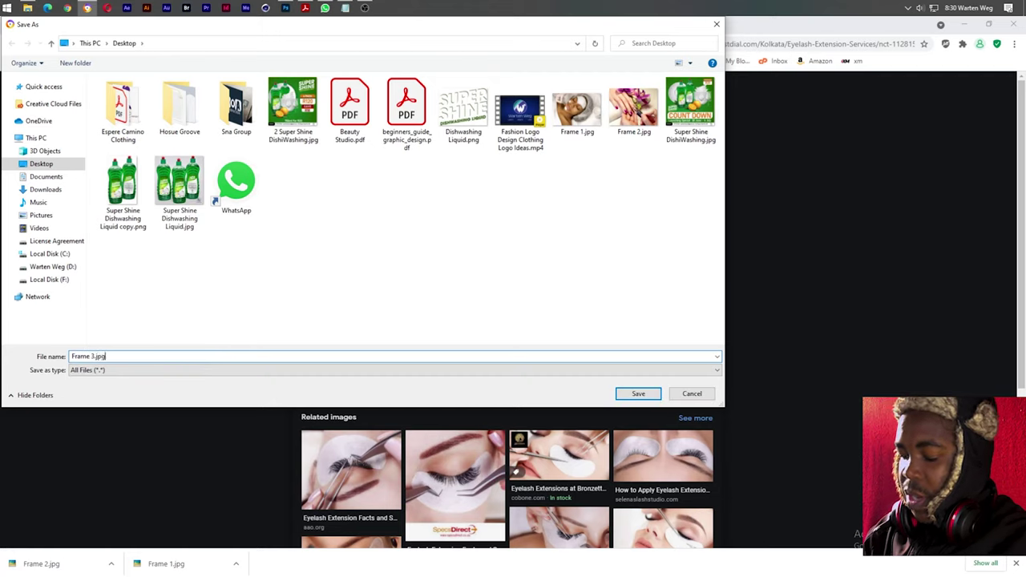
pyautogui.click(638, 394)
# - Select Frame 1–3.jpg in the Desktop folder and open them for editing in Paint
pyautogui.click(975, 24)
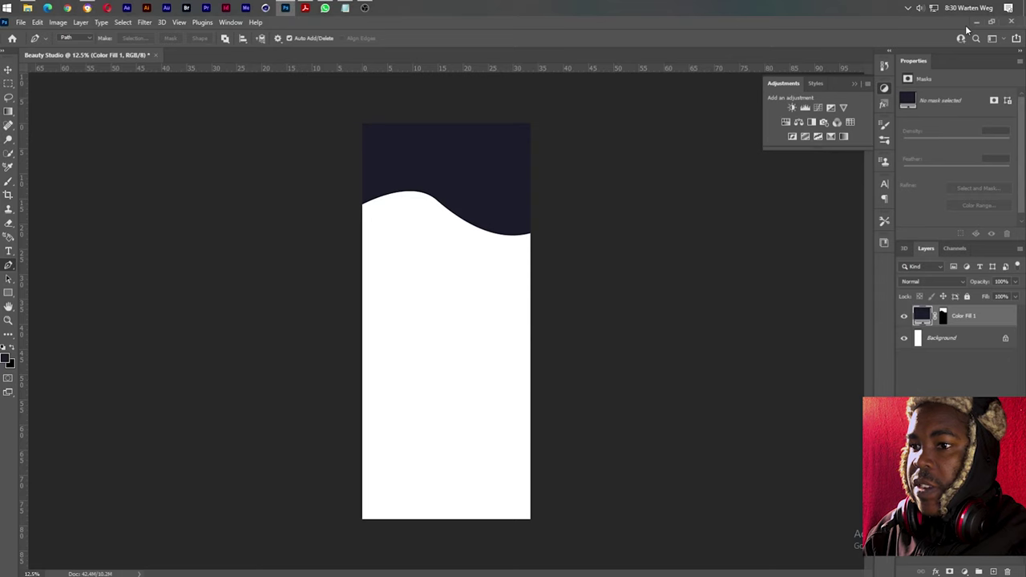
pyautogui.click(30, 8)
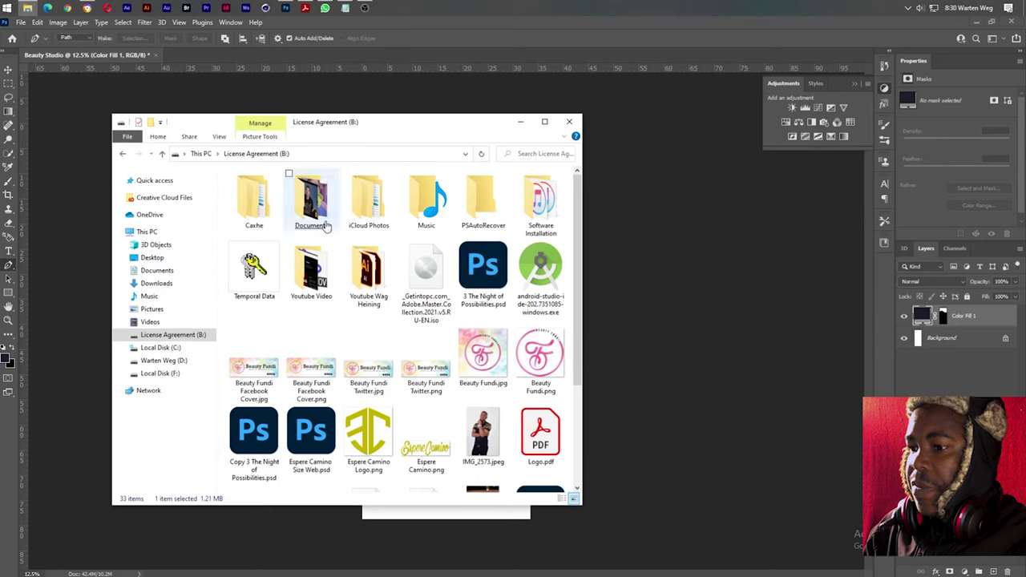
pyautogui.click(152, 258)
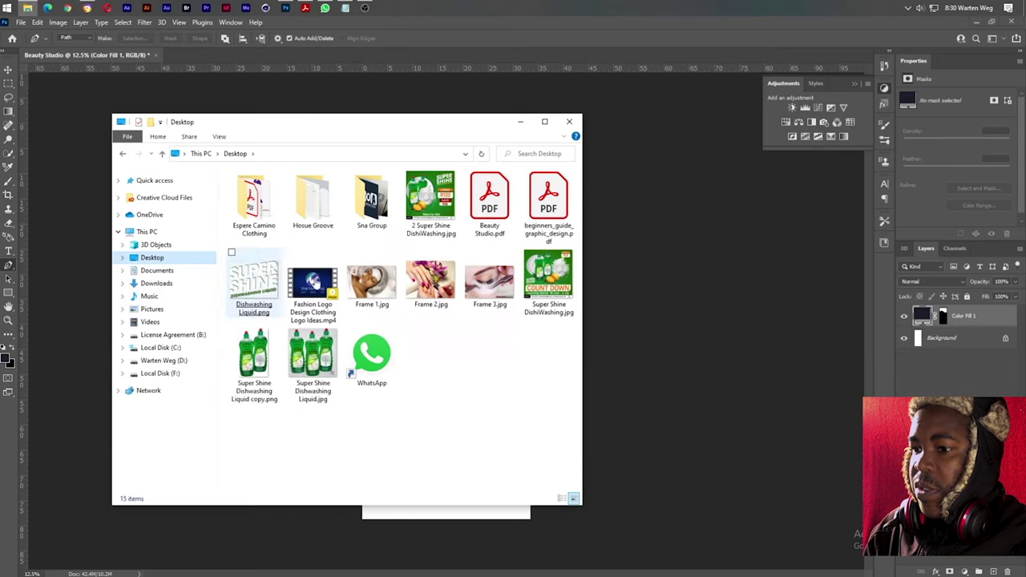
pyautogui.moveTo(492, 321); pyautogui.dragTo(362, 282)
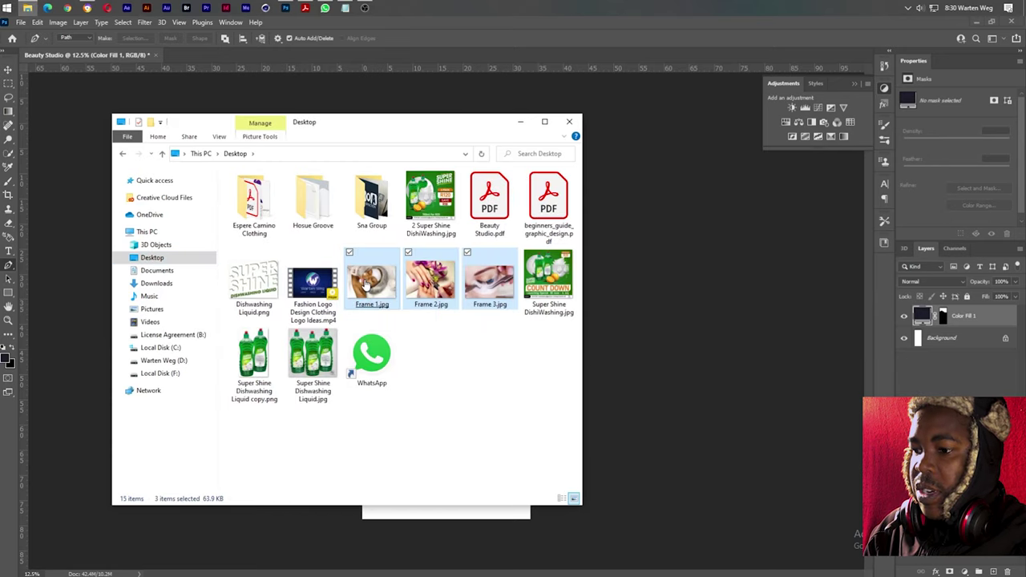
pyautogui.rightClick(363, 282)
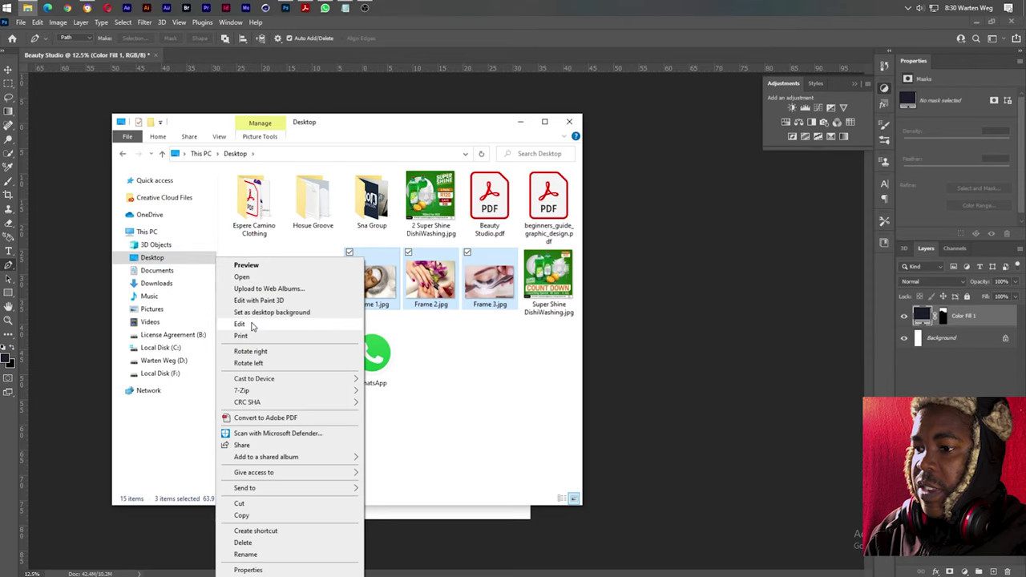
pyautogui.click(240, 324)
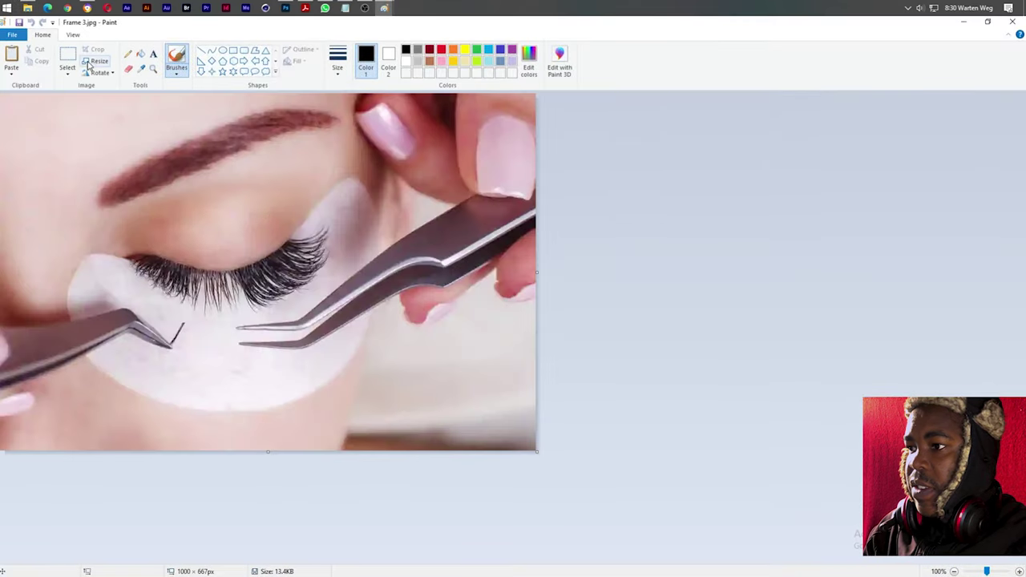
# - Enlarge the Frame 3 eyelash image to 450% (4500 × 3001 pixels)
pyautogui.click(96, 64)
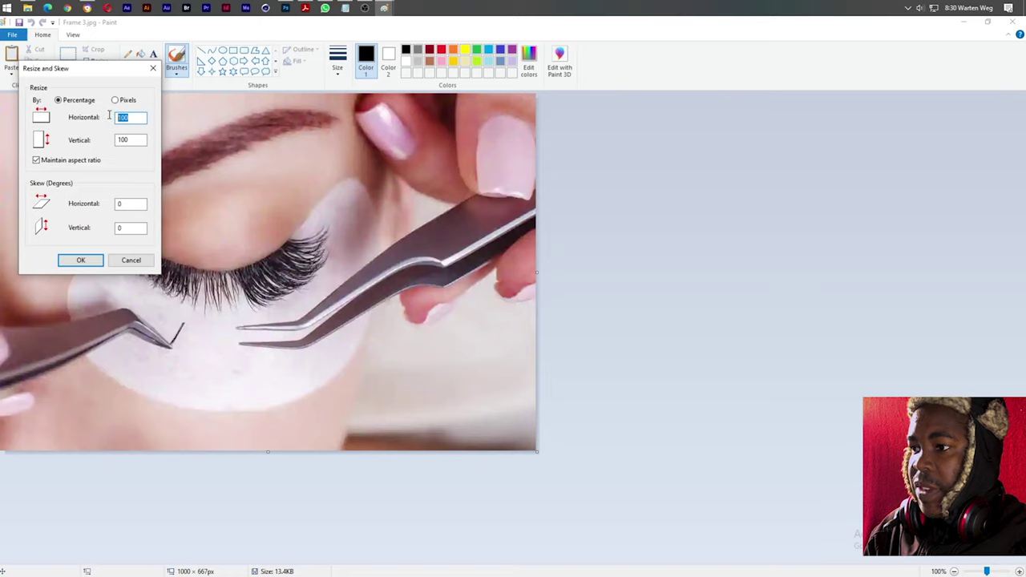
pyautogui.write('450')
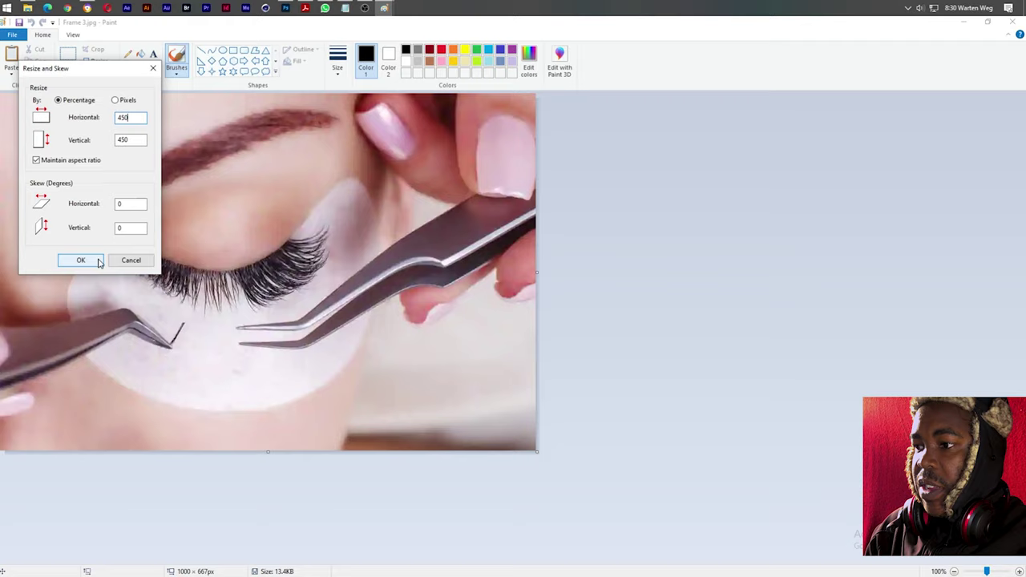
pyautogui.click(94, 260)
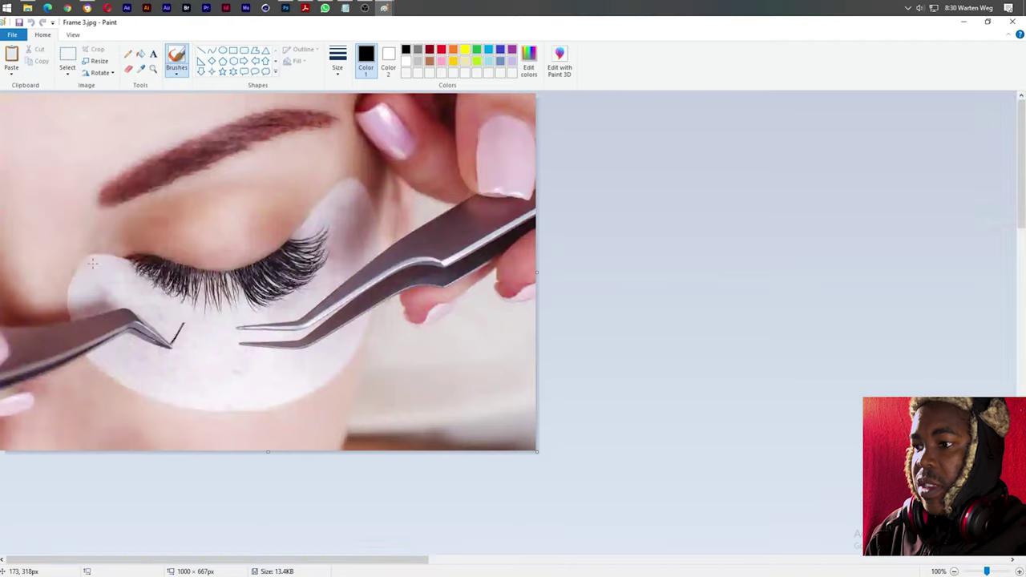
# - Save the enlarged image as Frame 3.png, accepting the transparency warning
pyautogui.click(1012, 21)
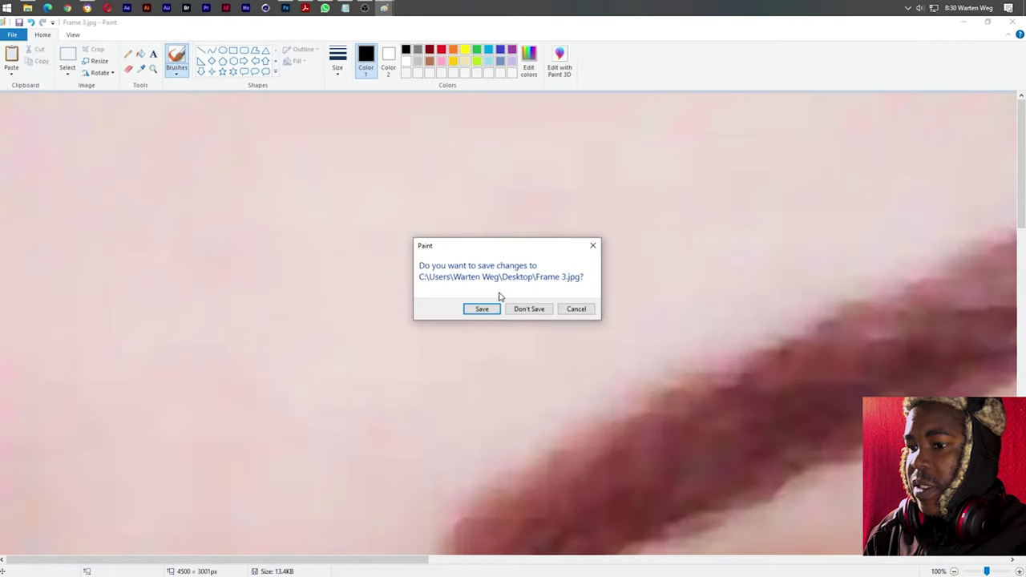
pyautogui.click(481, 309)
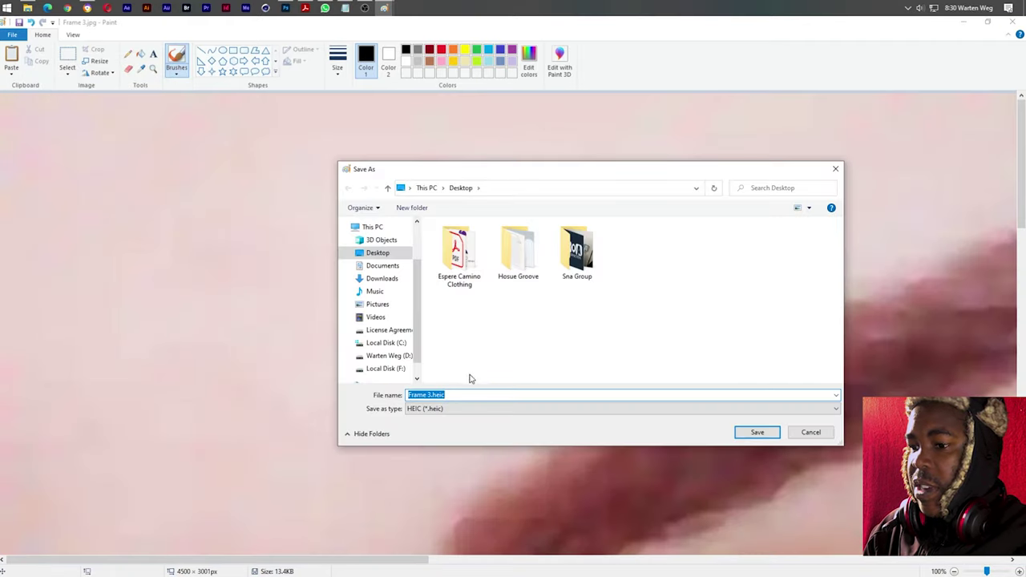
pyautogui.click(478, 411)
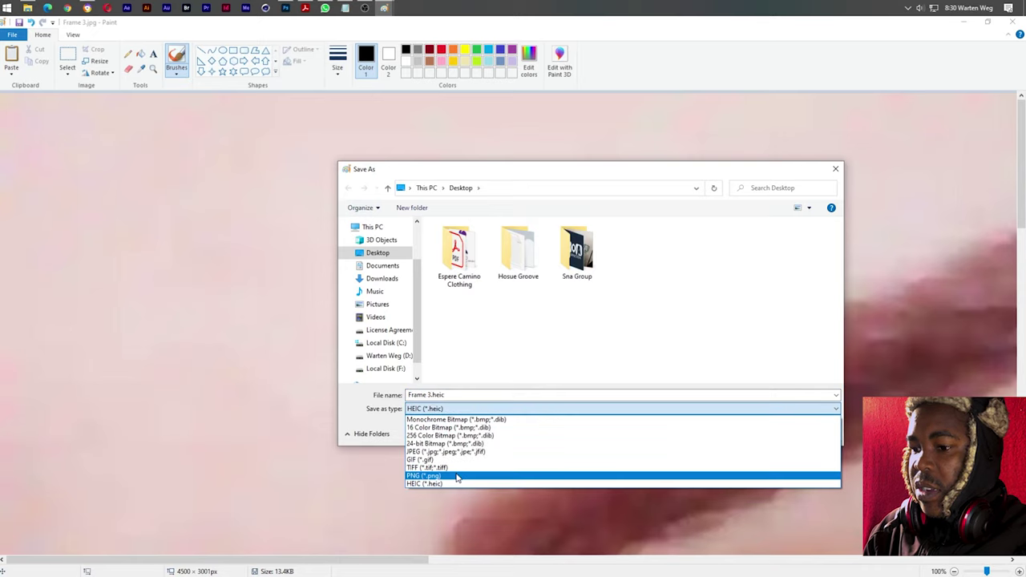
pyautogui.click(458, 477)
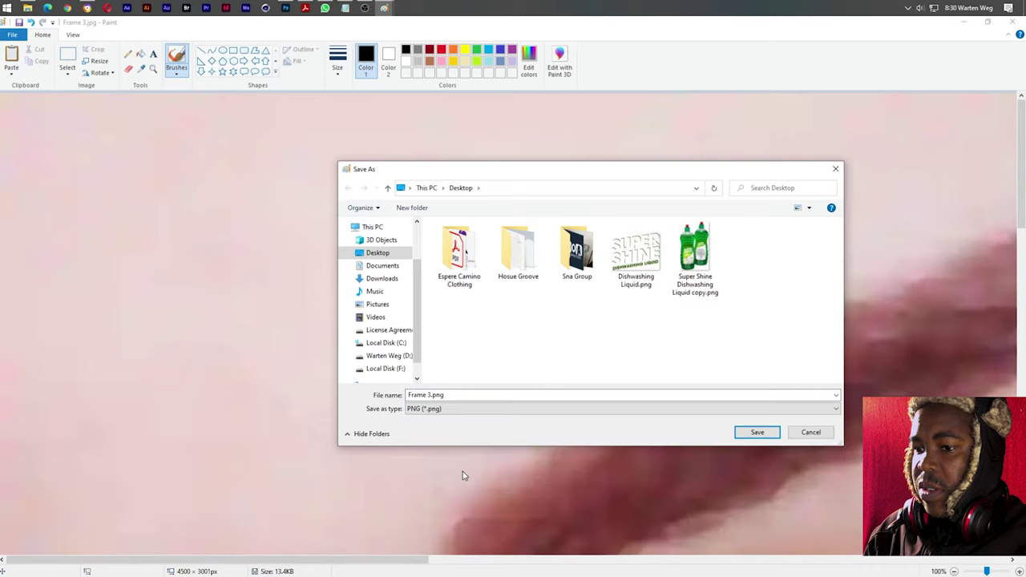
pyautogui.click(757, 433)
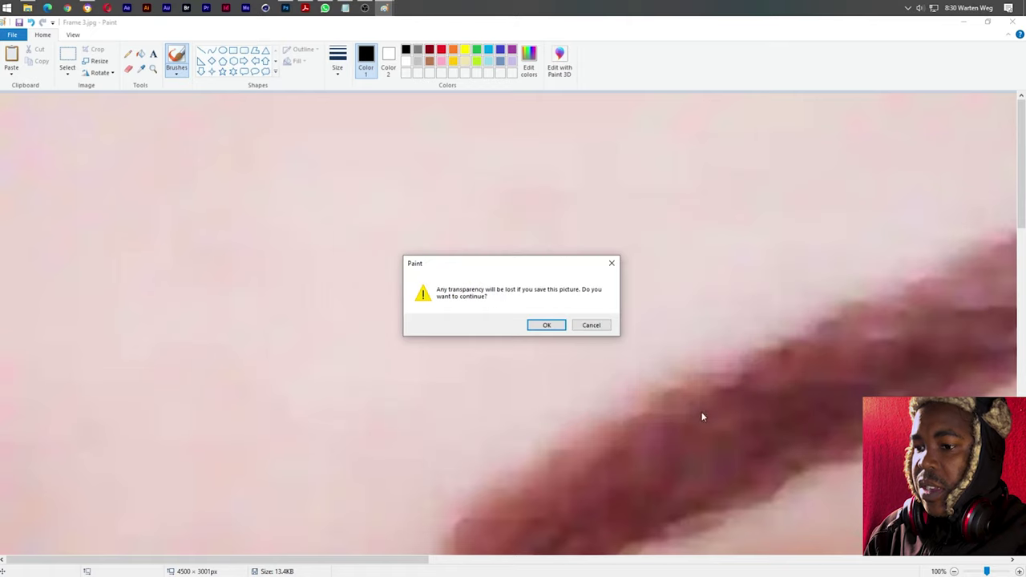
pyautogui.click(538, 328)
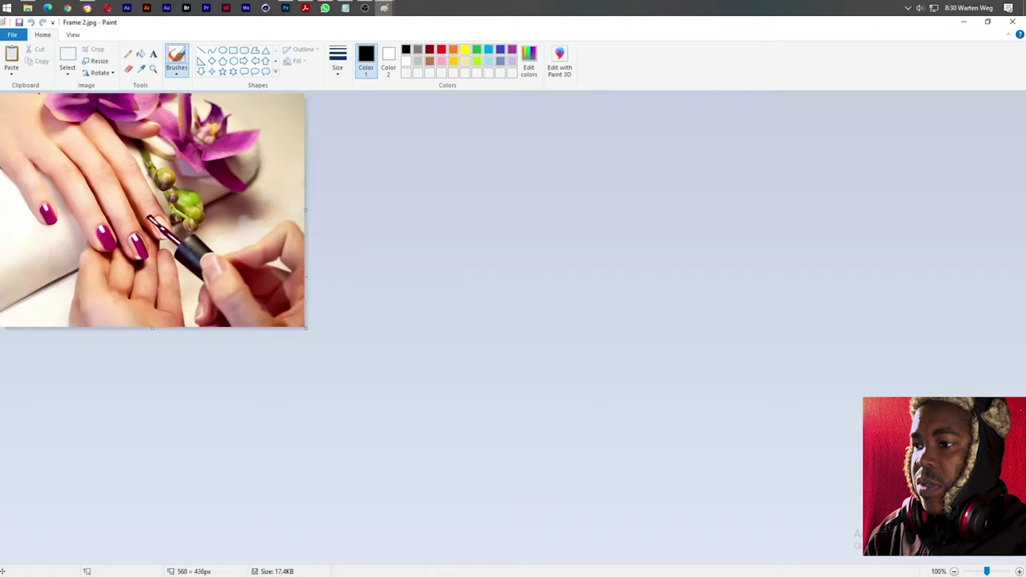
# - Resize the nail photo by 450% to 2556 × 1962 px and save as Frame 2.png
pyautogui.click(92, 62)
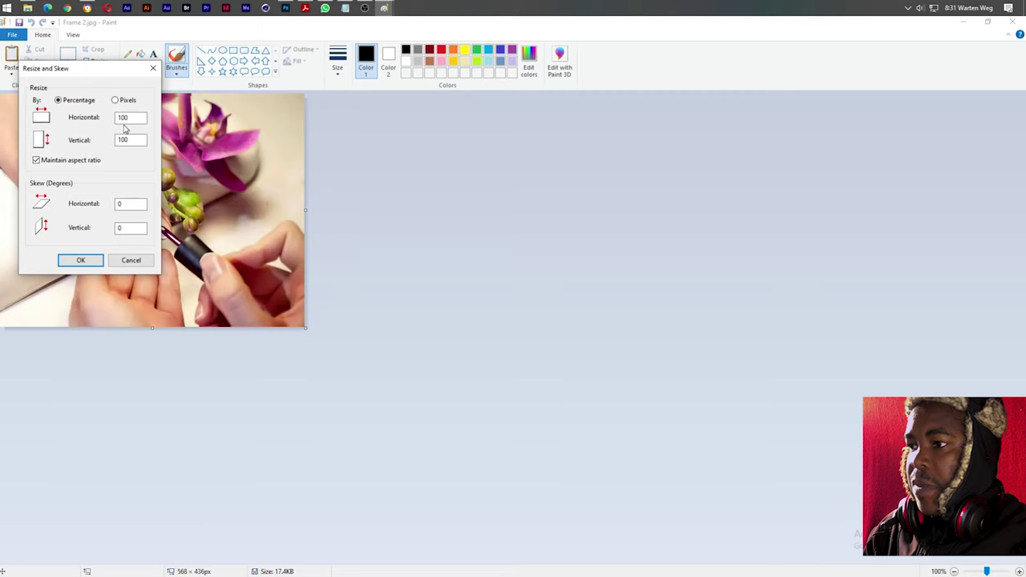
pyautogui.press('Return')
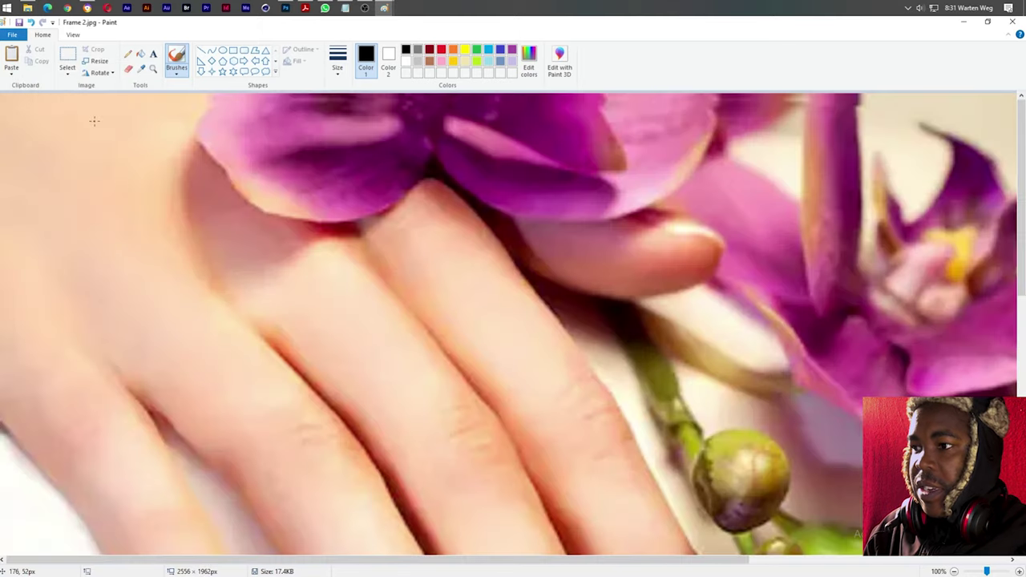
pyautogui.click(1013, 23)
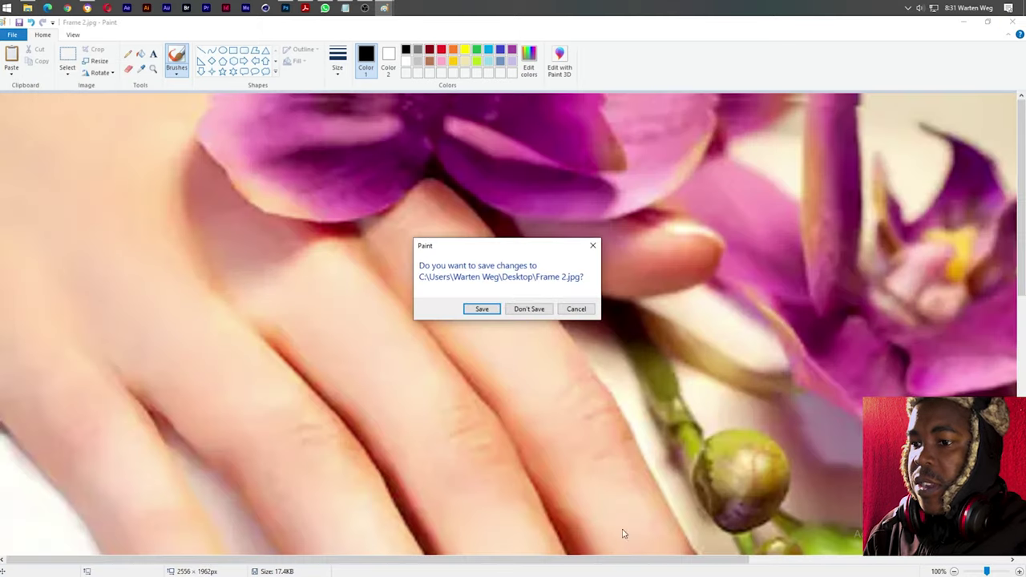
pyautogui.click(482, 309)
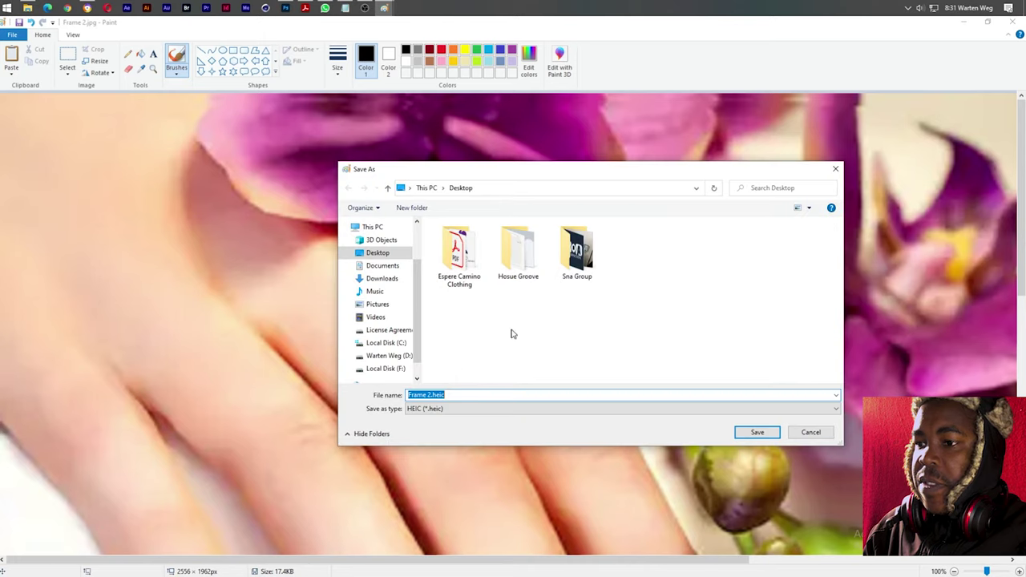
pyautogui.click(437, 409)
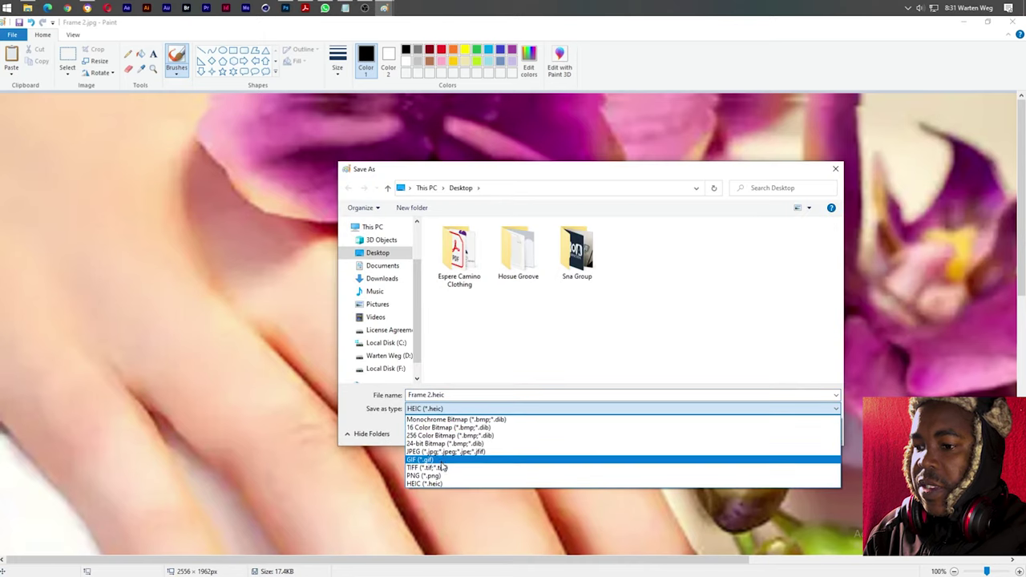
pyautogui.click(441, 477)
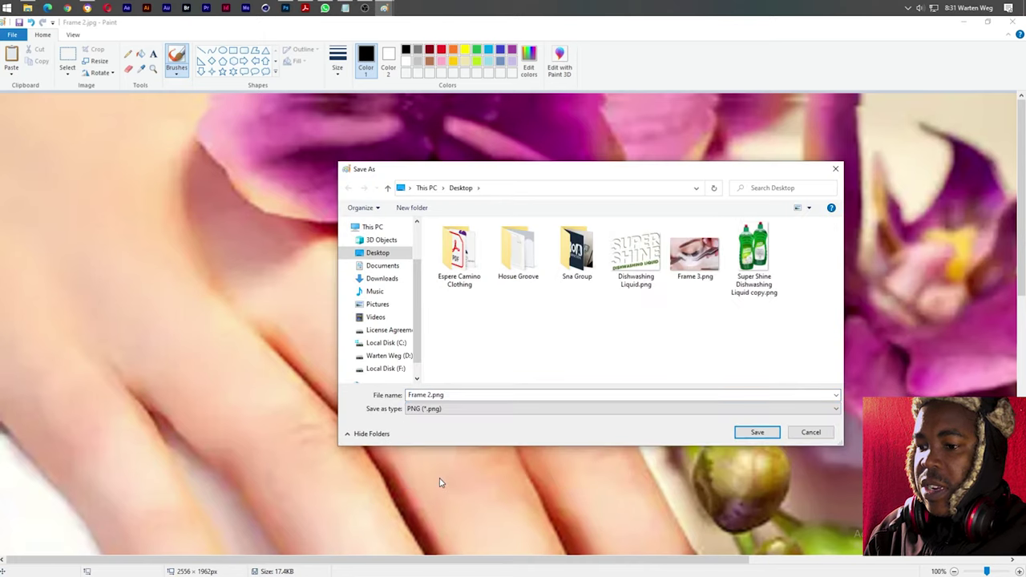
pyautogui.click(757, 433)
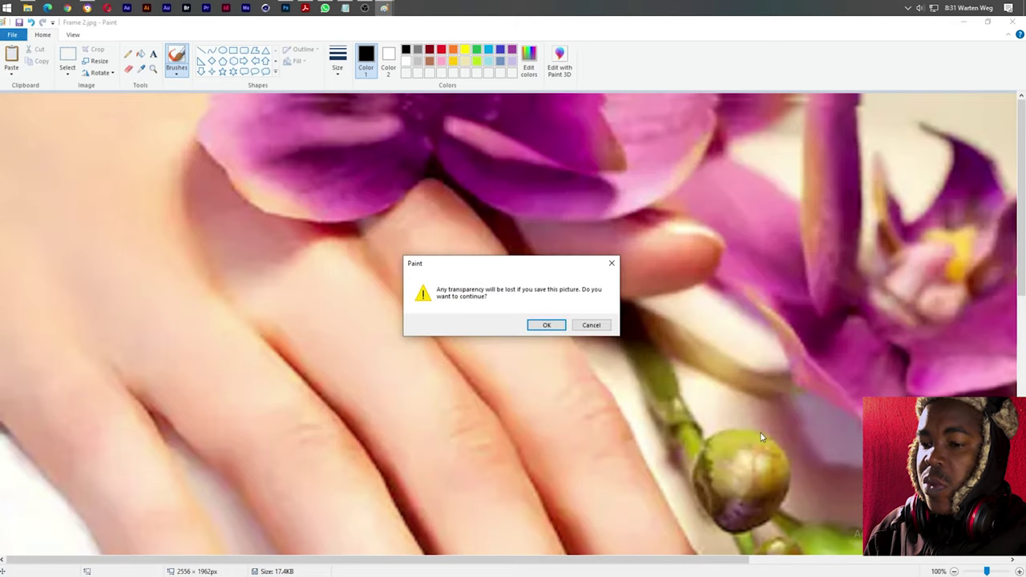
# - Finish the Frame 2 save, then enlarge Frame 1 to 450% and save it
pyautogui.click(549, 325)
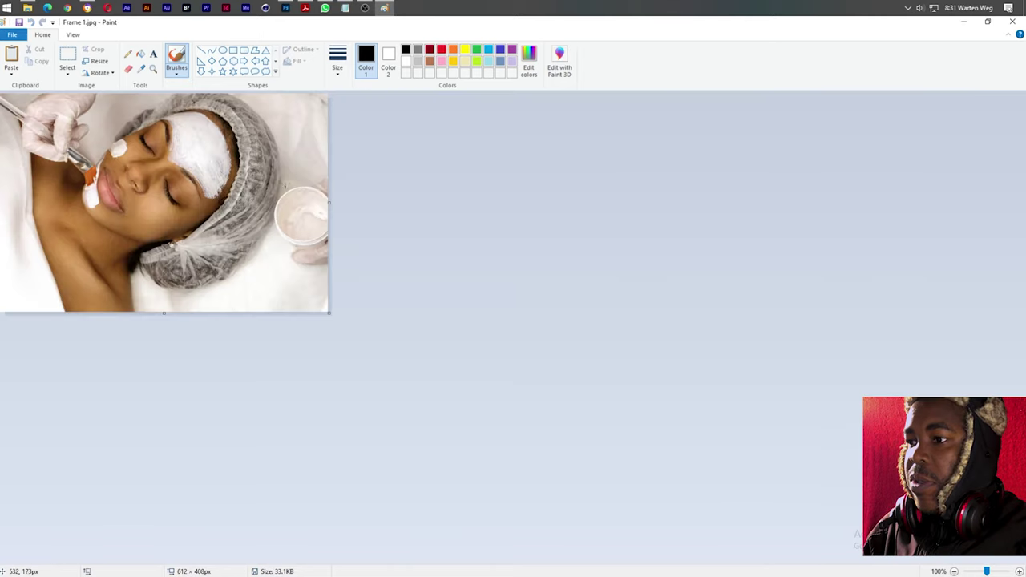
pyautogui.click(100, 62)
pyautogui.write('450')
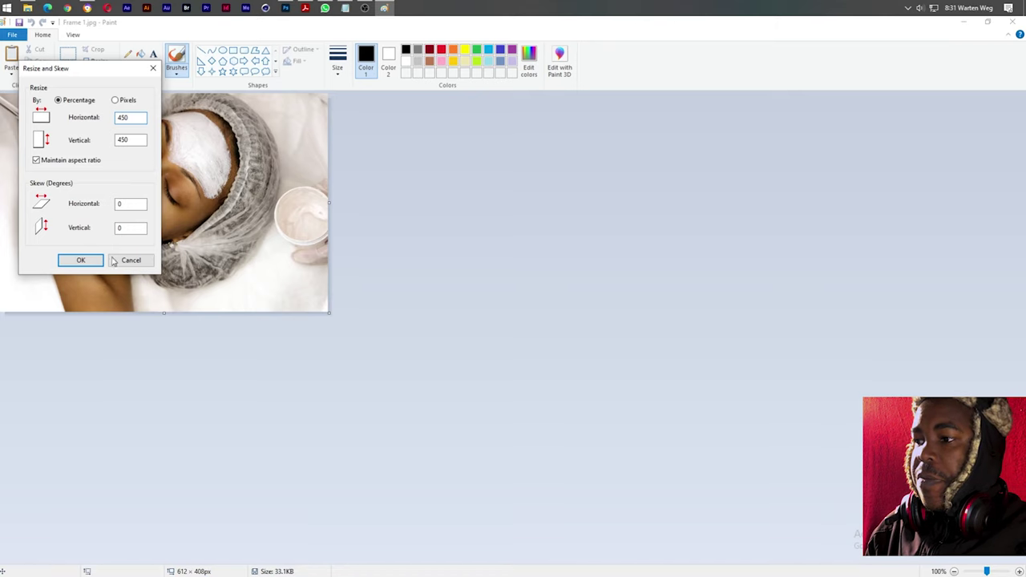
pyautogui.click(78, 259)
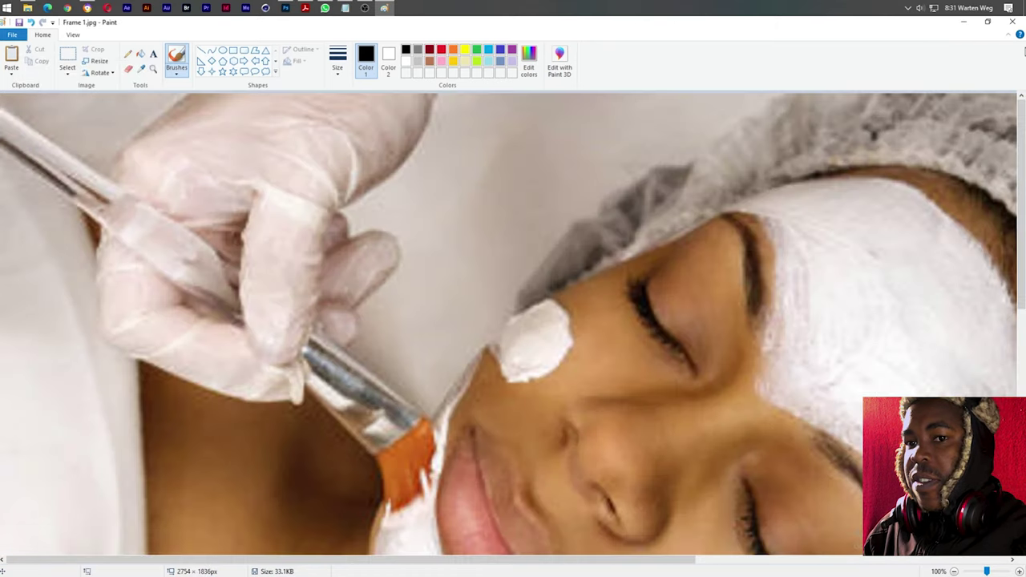
pyautogui.click(1013, 24)
pyautogui.click(482, 310)
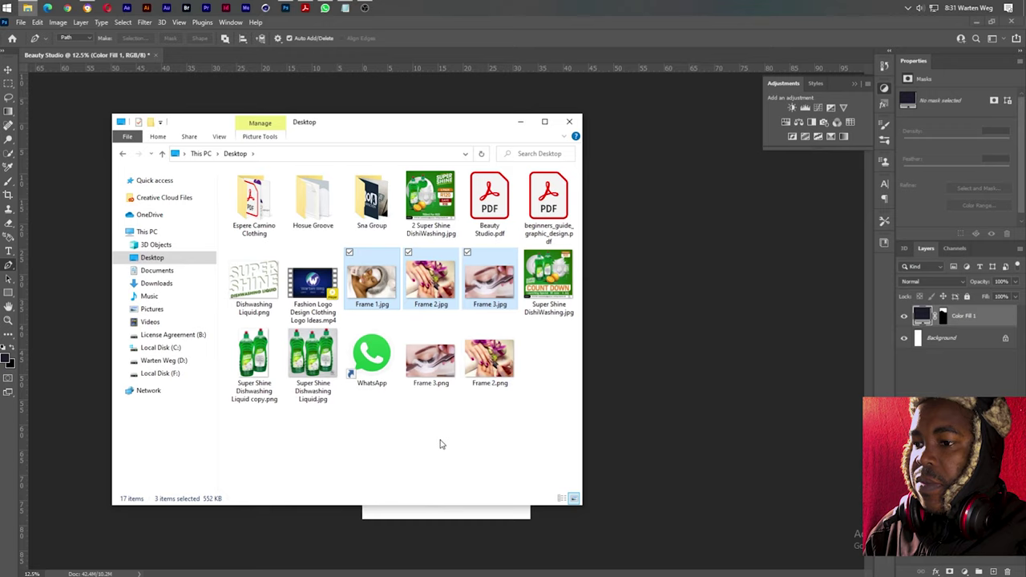
# - Refresh the Desktop folder and reopen Frame 1.jpg in Paint
pyautogui.rightClick(428, 441)
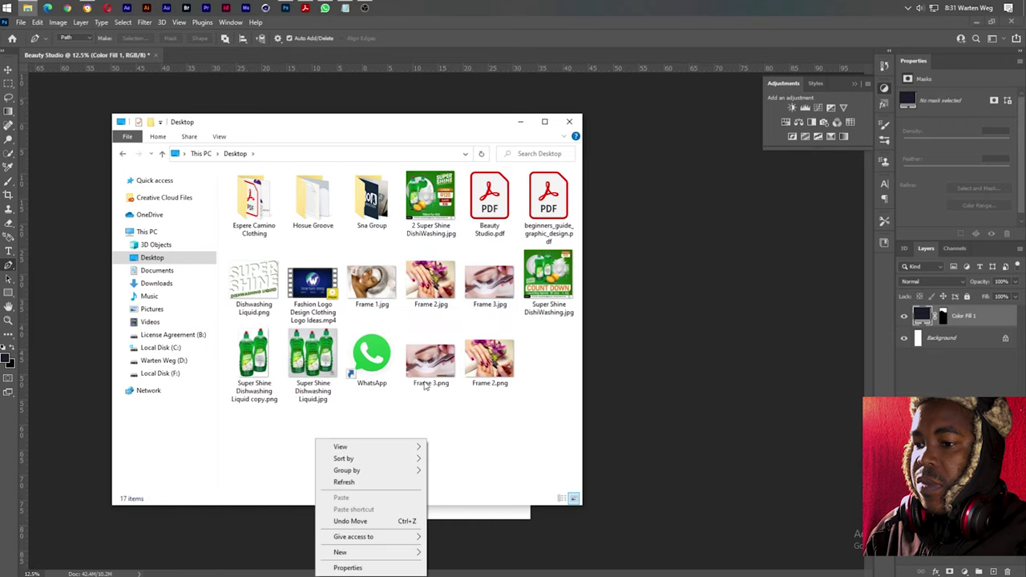
pyautogui.click(344, 482)
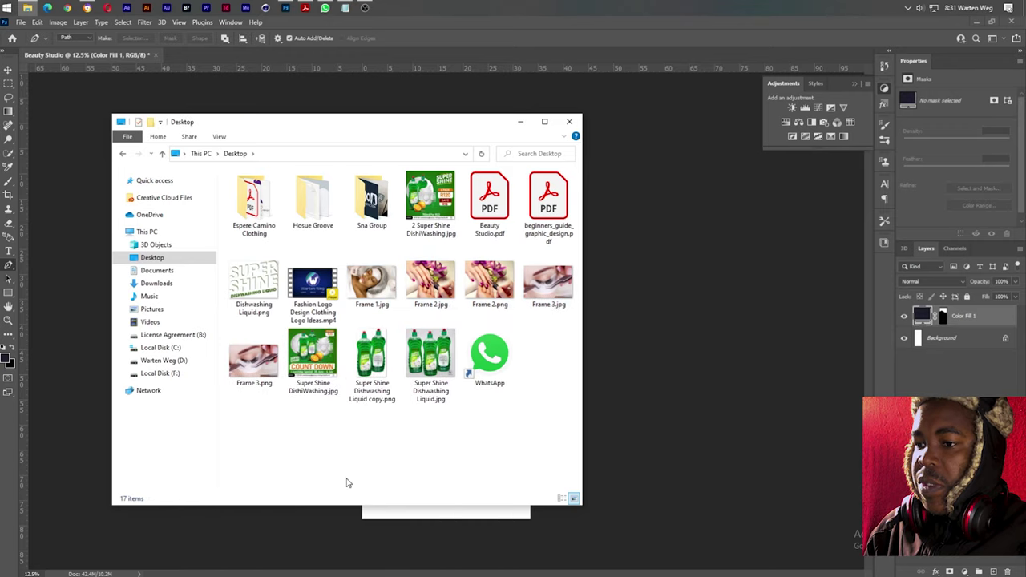
pyautogui.click(374, 277)
pyautogui.rightClick(374, 280)
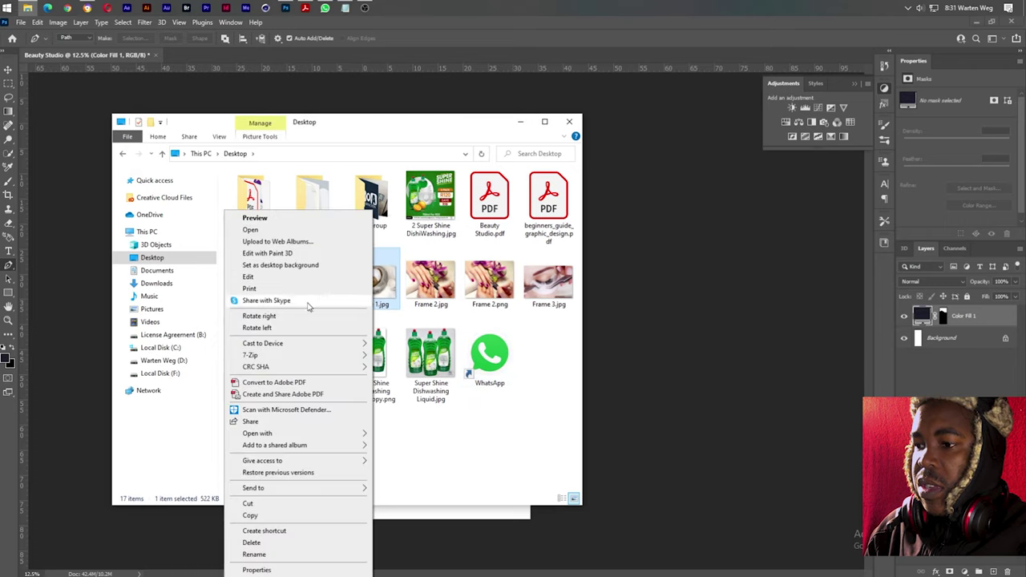
pyautogui.click(273, 276)
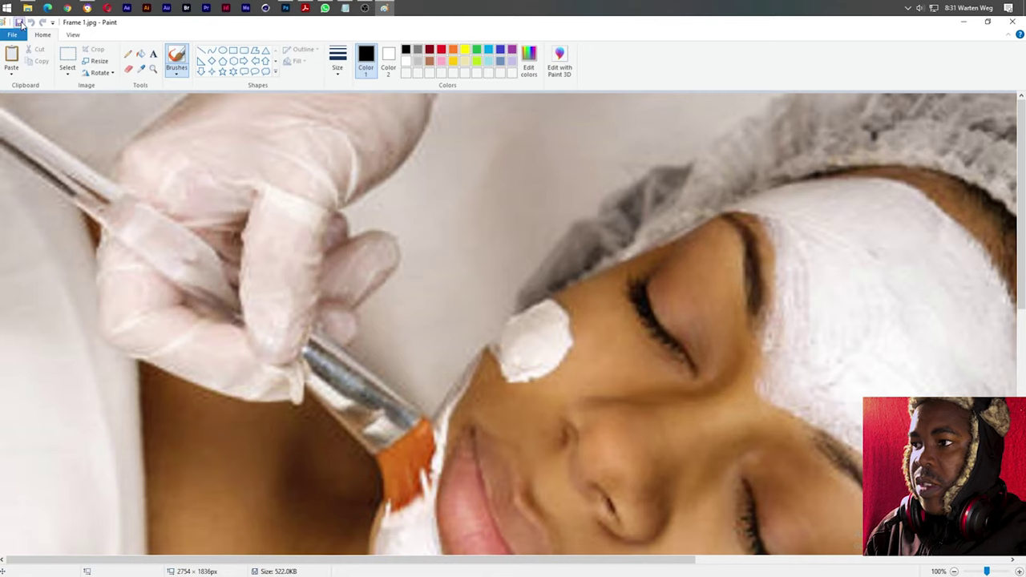
# - Save Frame 1 as a PNG picture named Frame 1.png and close Paint
pyautogui.click(12, 35)
pyautogui.moveTo(32, 123)
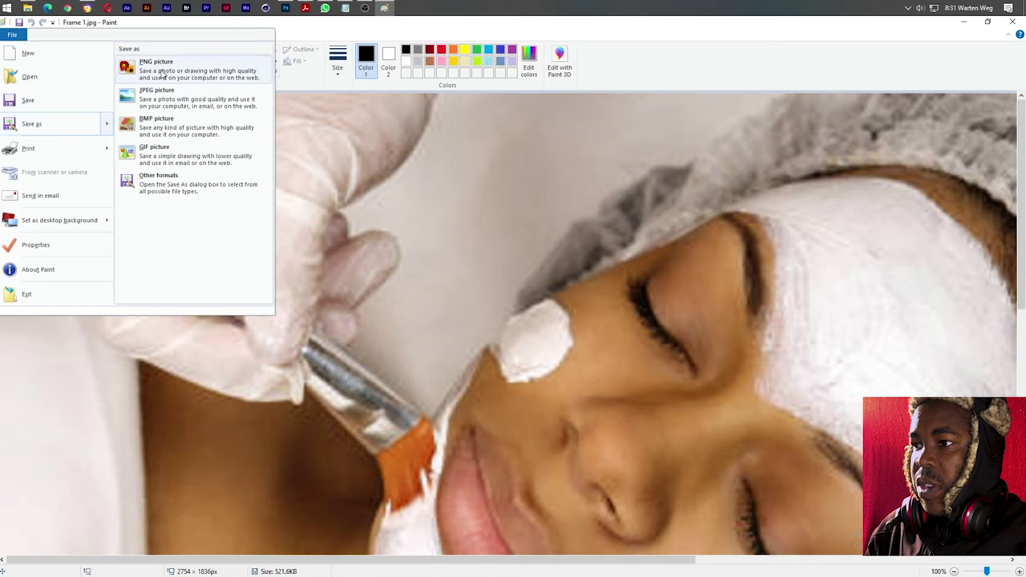
pyautogui.click(161, 72)
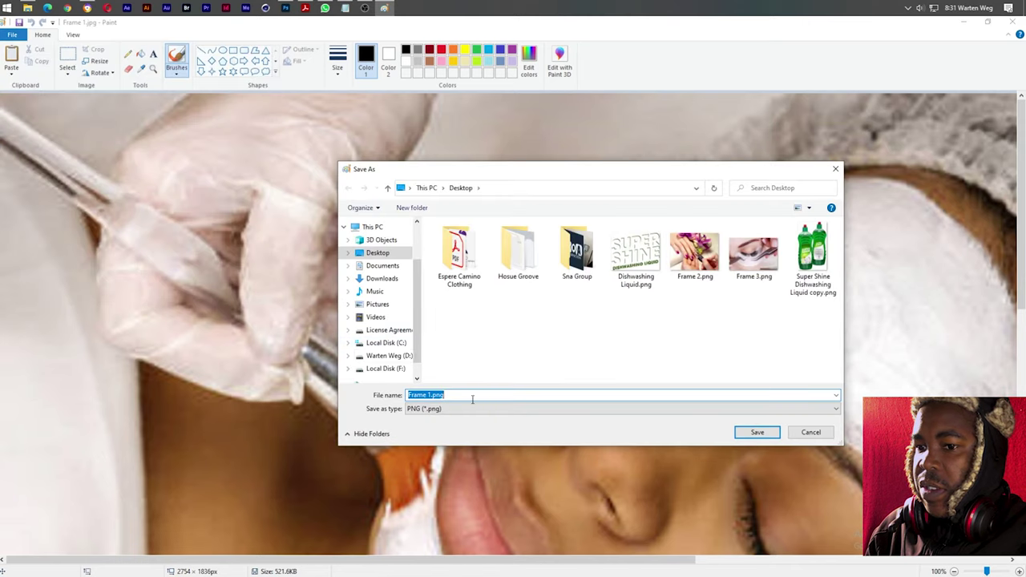
pyautogui.click(755, 434)
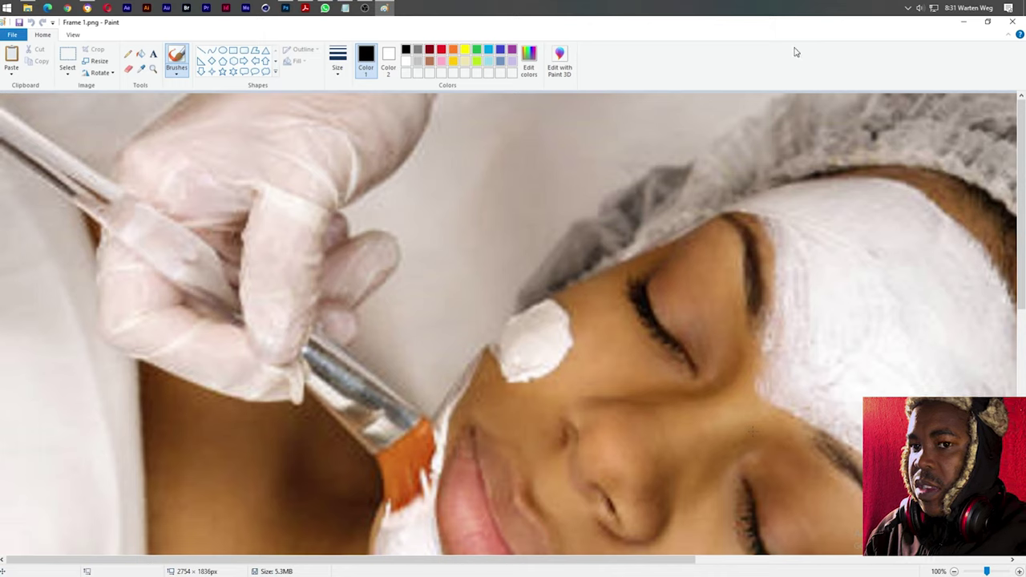
pyautogui.click(1012, 21)
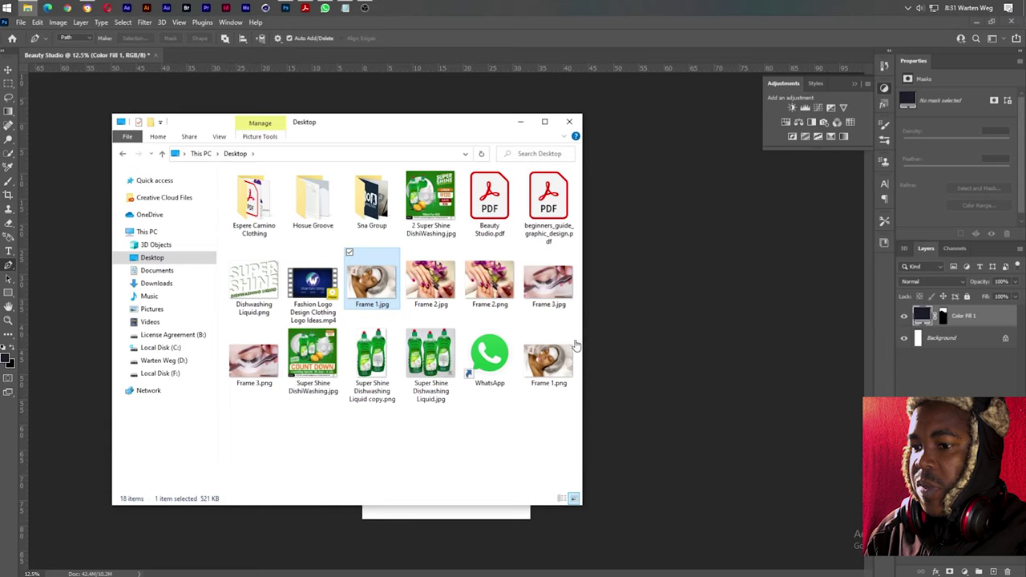
# - Place Frame 1.png as a smart object and scale it to span the banner's top edge
pyautogui.moveTo(549, 357)
pyautogui.mouseDown()
pyautogui.moveTo(477, 520)
pyautogui.moveTo(485, 493)
pyautogui.mouseUp()
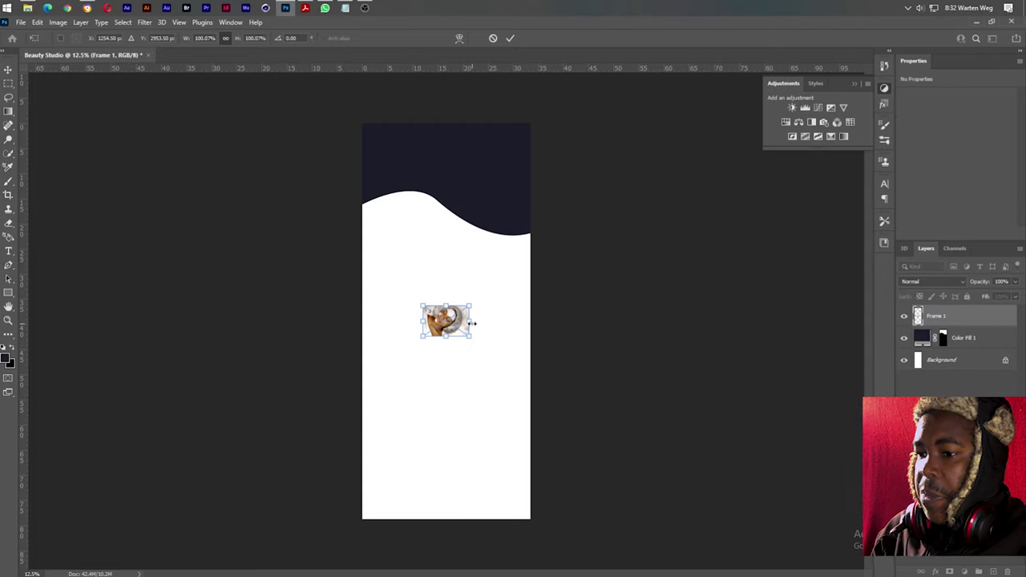
pyautogui.moveTo(473, 322)
pyautogui.mouseDown()
pyautogui.moveTo(540, 310)
pyautogui.moveTo(473, 256)
pyautogui.moveTo(472, 205)
pyautogui.mouseUp()
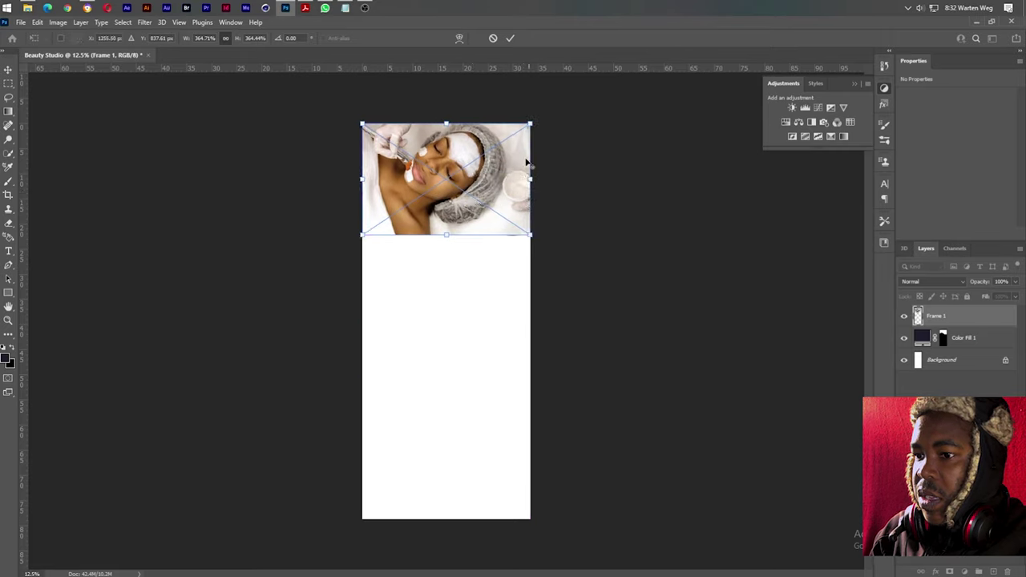
pyautogui.click(510, 40)
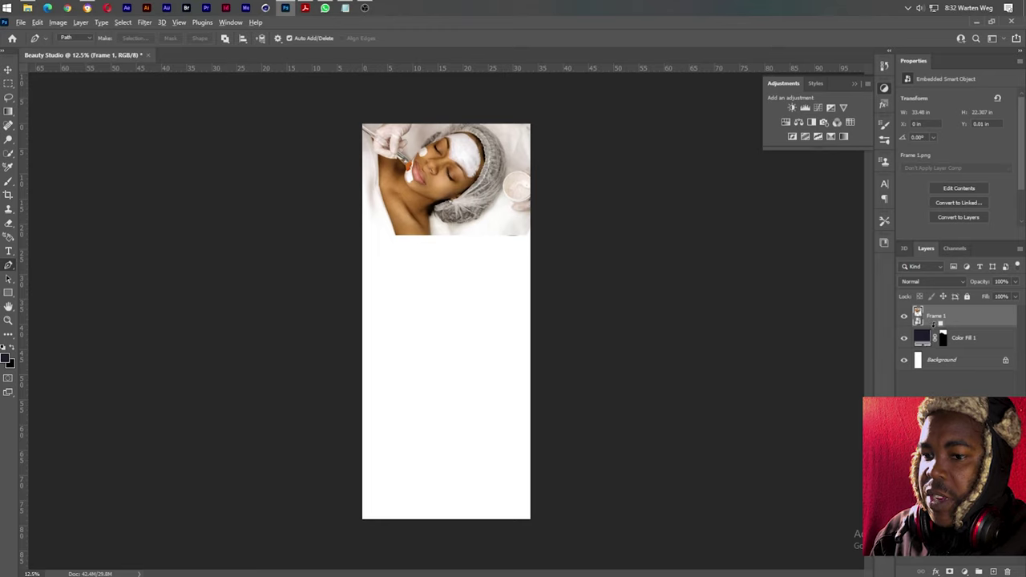
# - Clip Frame 1 to the wave shape and enable transform controls on the photo layer
pyautogui.keyDown('alt'); pyautogui.click(934, 322); pyautogui.keyUp('alt')
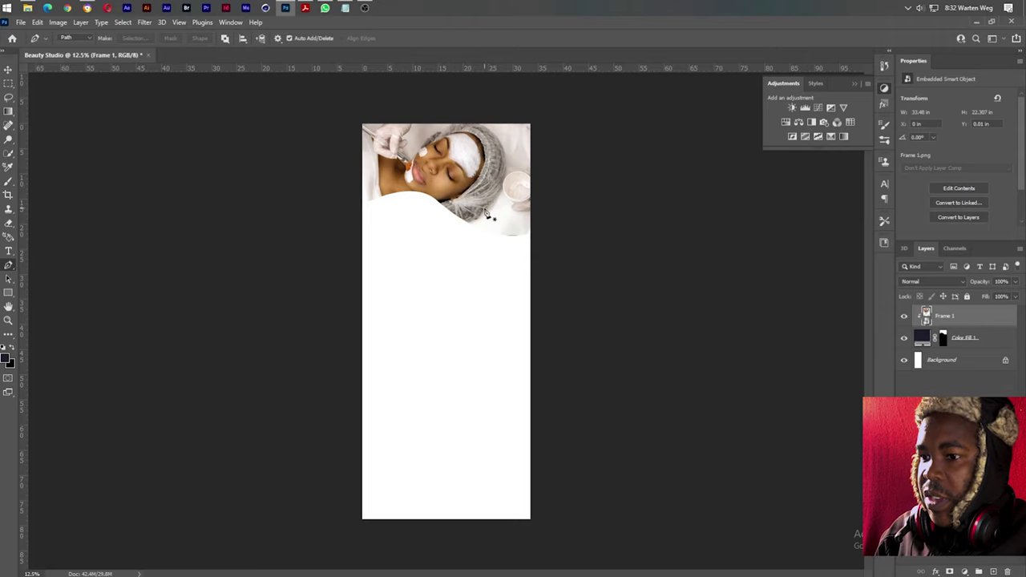
pyautogui.hotkey('ctrl', 't')
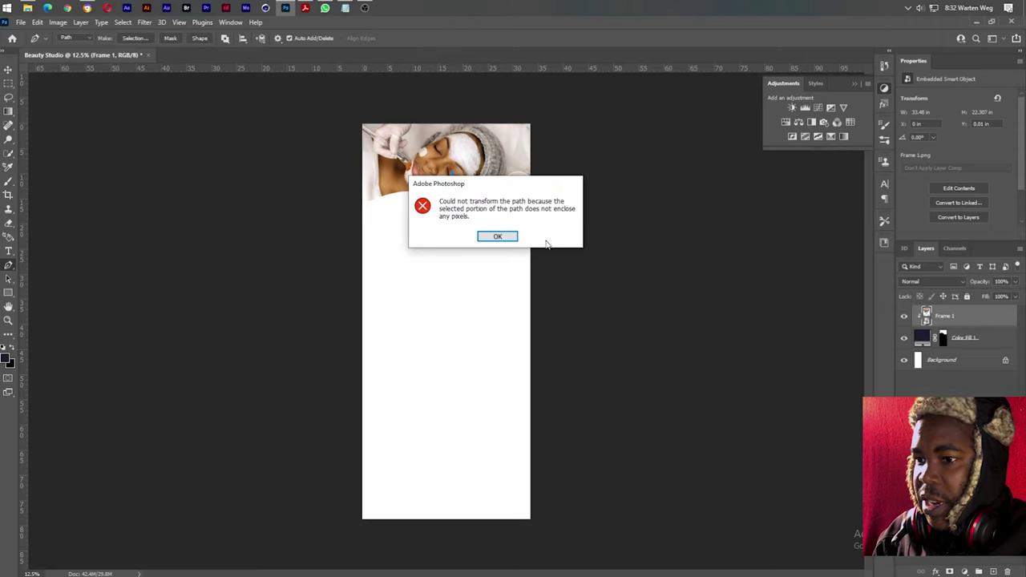
pyautogui.click(497, 237)
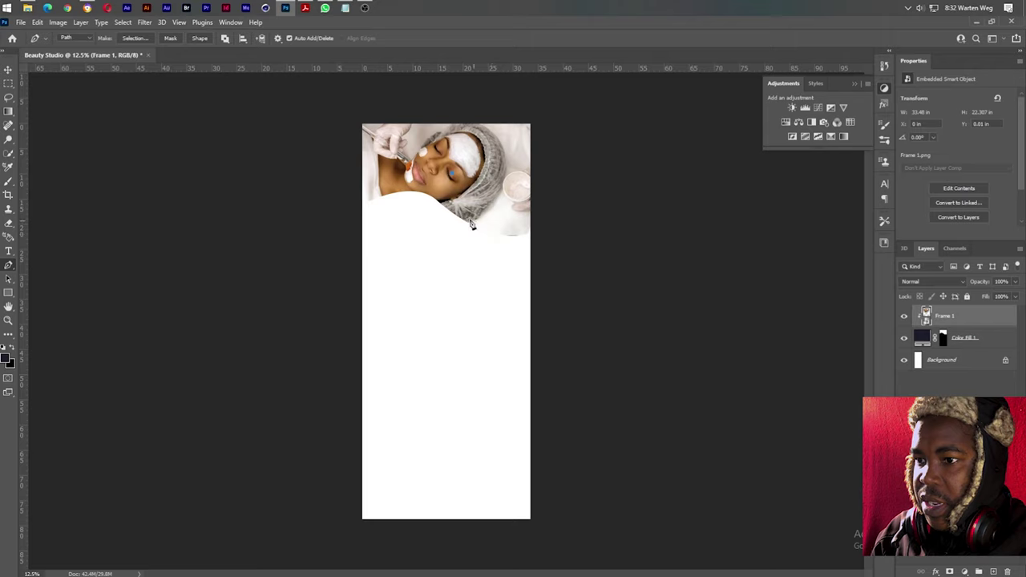
pyautogui.click(7, 70)
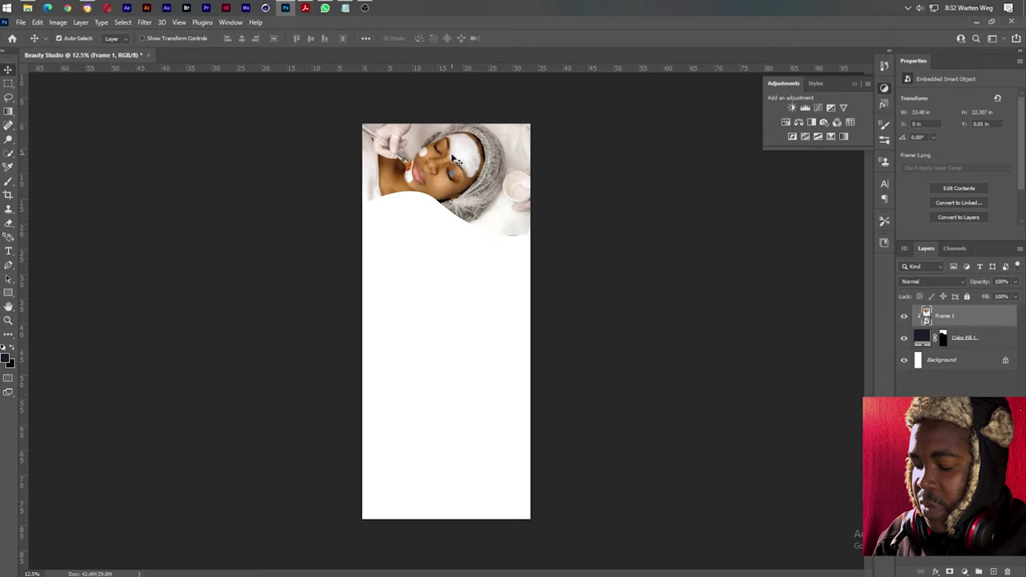
pyautogui.hotkey('ctrl', 't')
pyautogui.click(505, 239)
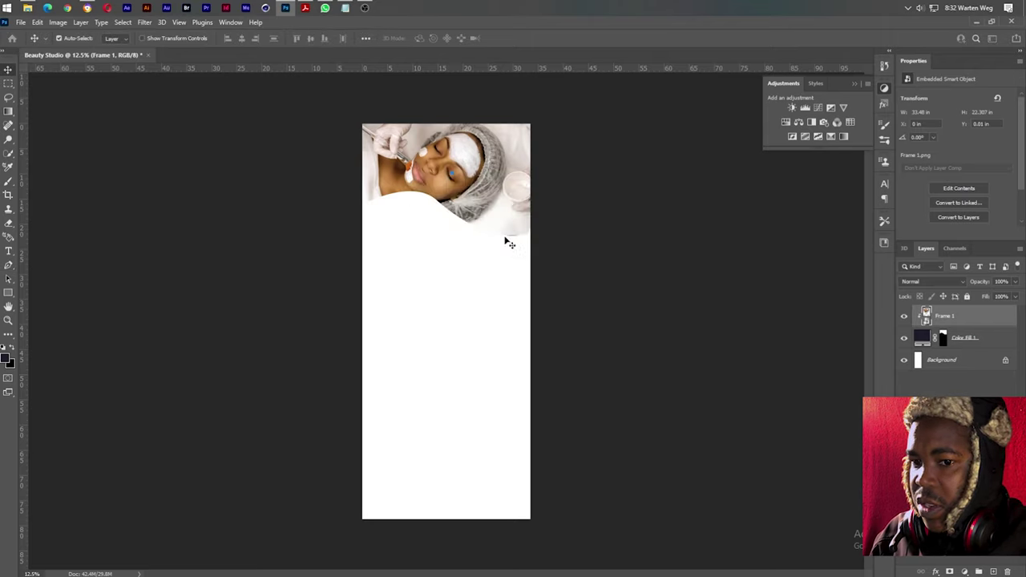
pyautogui.click(142, 38)
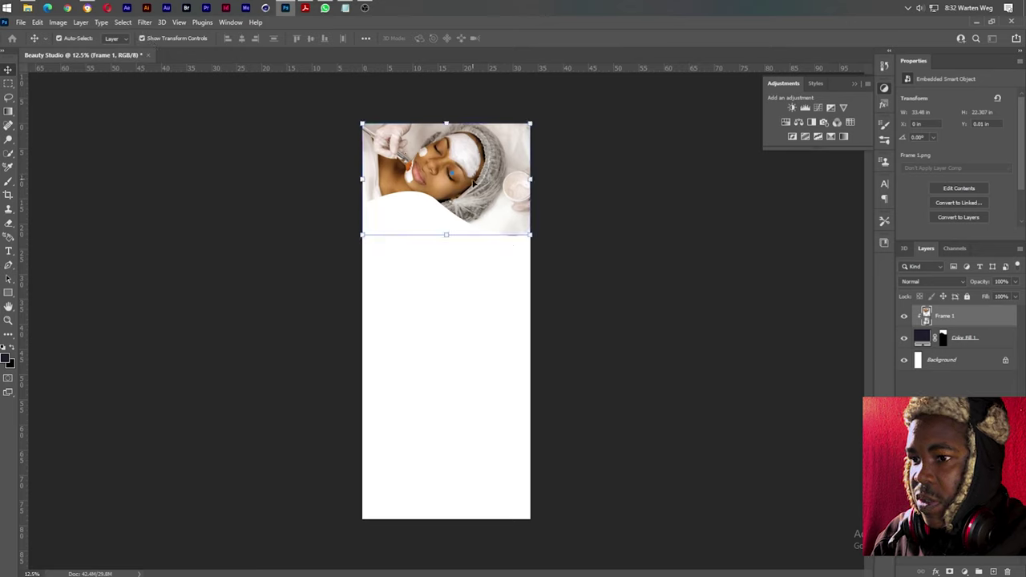
pyautogui.click(481, 276)
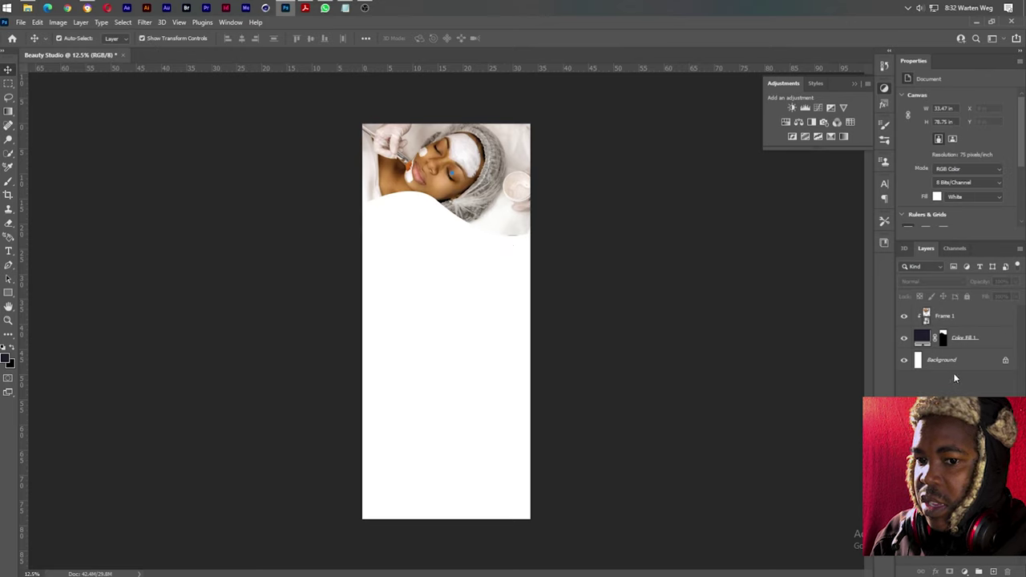
pyautogui.click(951, 363)
pyautogui.click(944, 317)
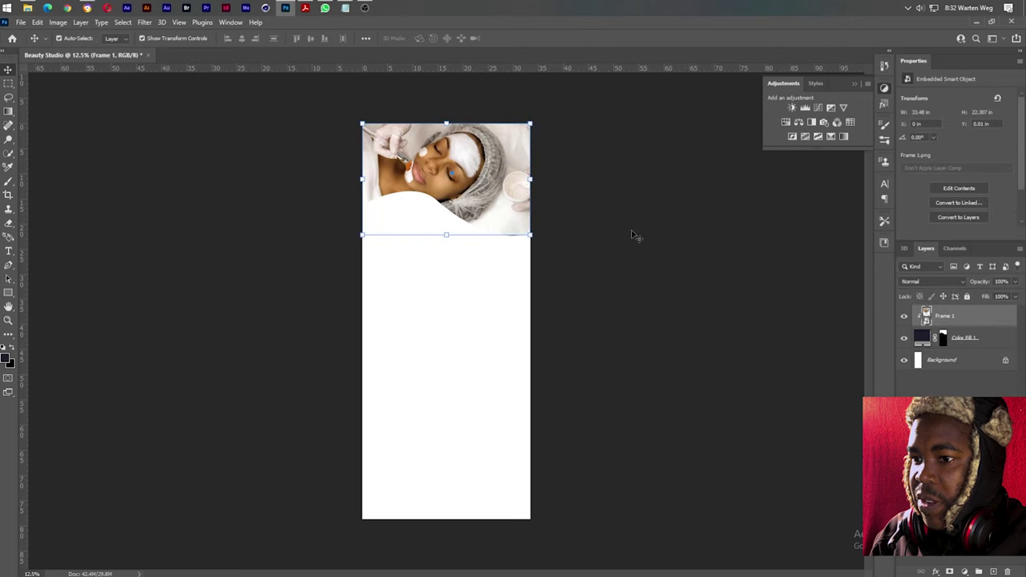
# - Enlarge the Frame 1 photo to 429.41% and shift it down to fill the header
pyautogui.moveTo(530, 178); pyautogui.dragTo(537, 178)
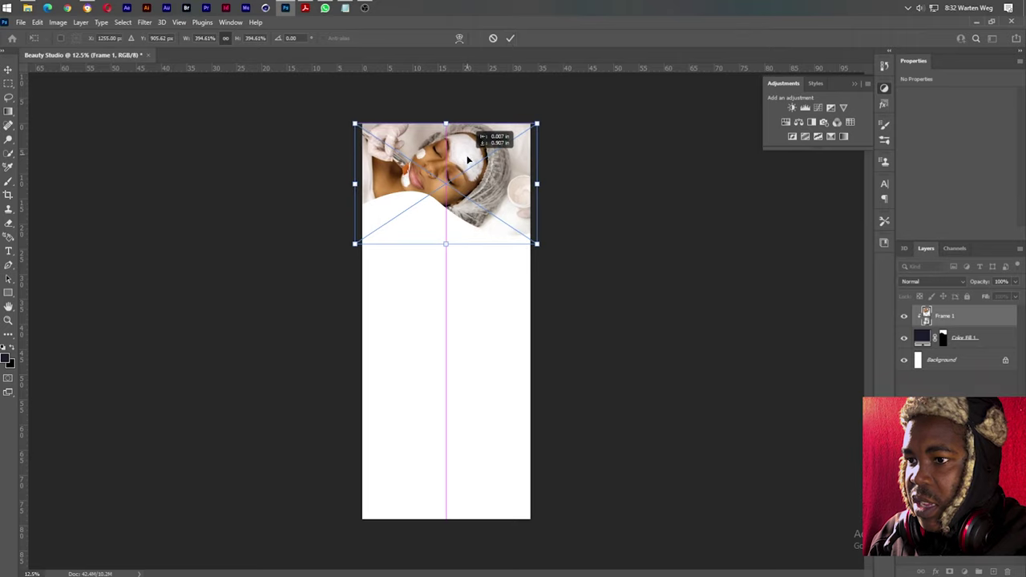
pyautogui.moveTo(469, 157); pyautogui.dragTo(468, 162)
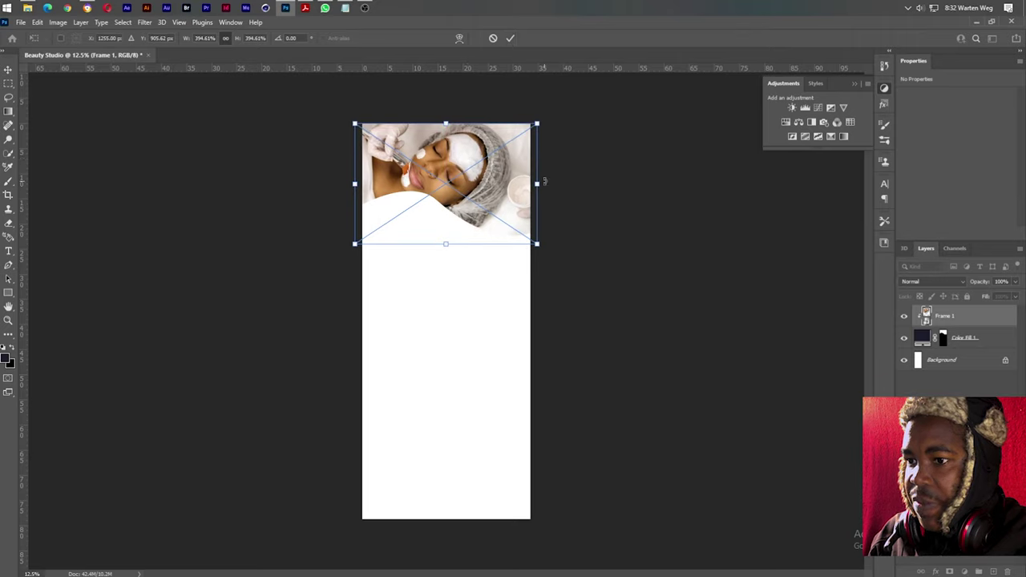
pyautogui.moveTo(538, 185); pyautogui.dragTo(545, 184)
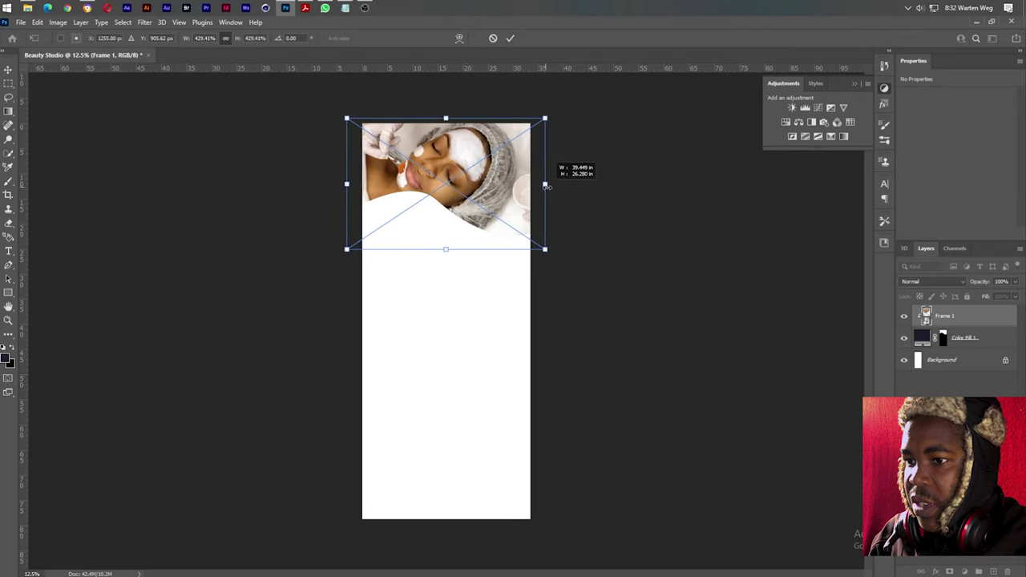
pyautogui.click(510, 38)
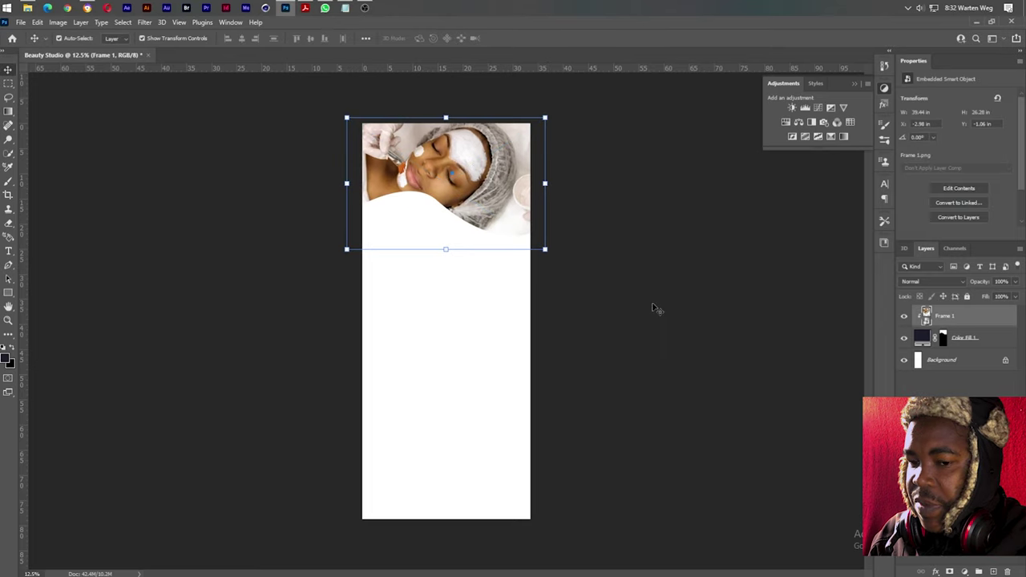
pyautogui.click(942, 339)
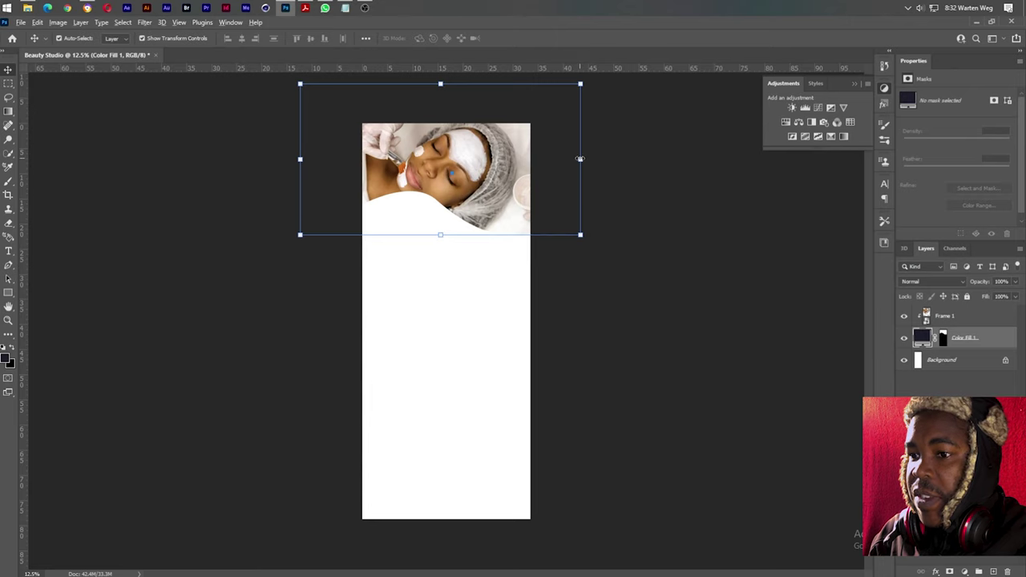
# - Widen the Color Fill 1 wave shape and duplicate the layer
pyautogui.moveTo(580, 159); pyautogui.dragTo(592, 160)
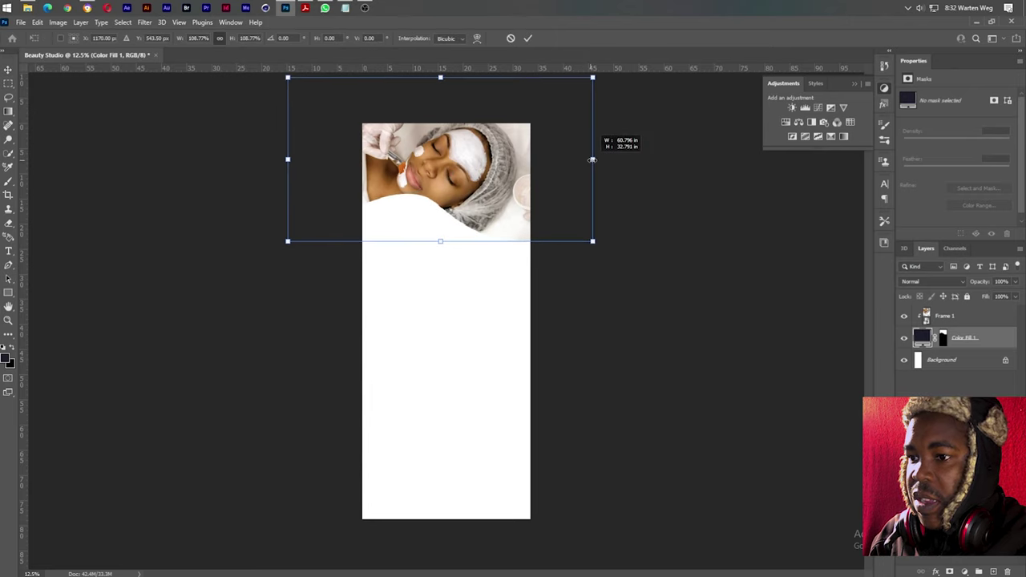
pyautogui.click(528, 37)
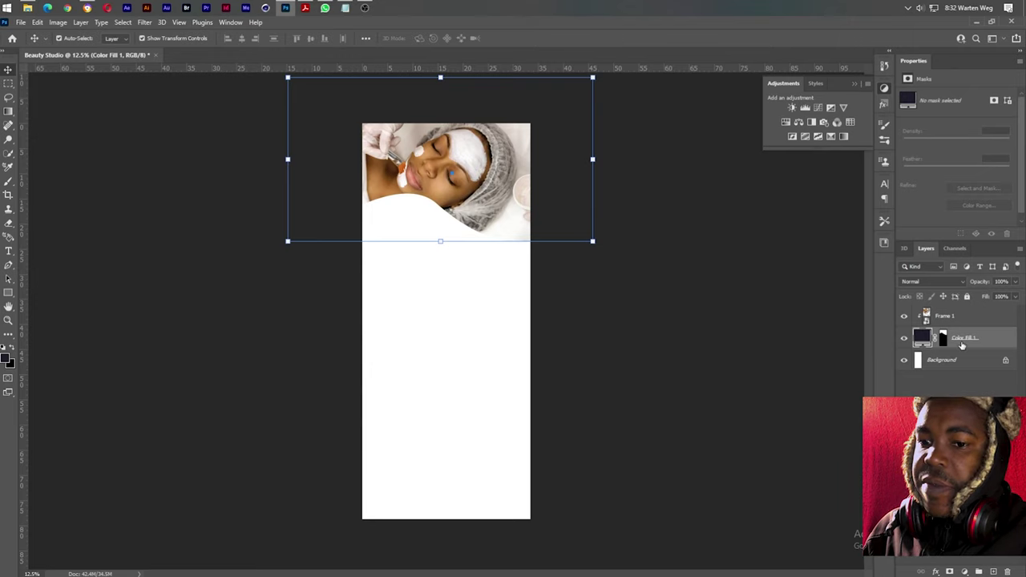
pyautogui.moveTo(959, 340); pyautogui.dragTo(938, 353)
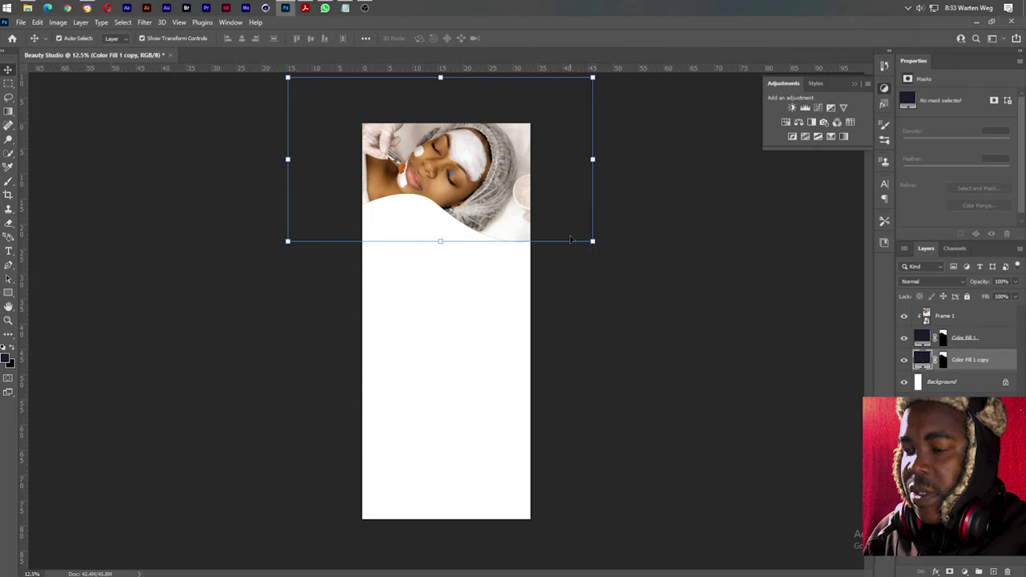
# - Nudge the wave copy down and tilt it slightly to form a dark curved border
pyautogui.hotkey('shift', 'Down')
pyautogui.hotkey('shift', 'Down')
pyautogui.hotkey('shift', 'Down')
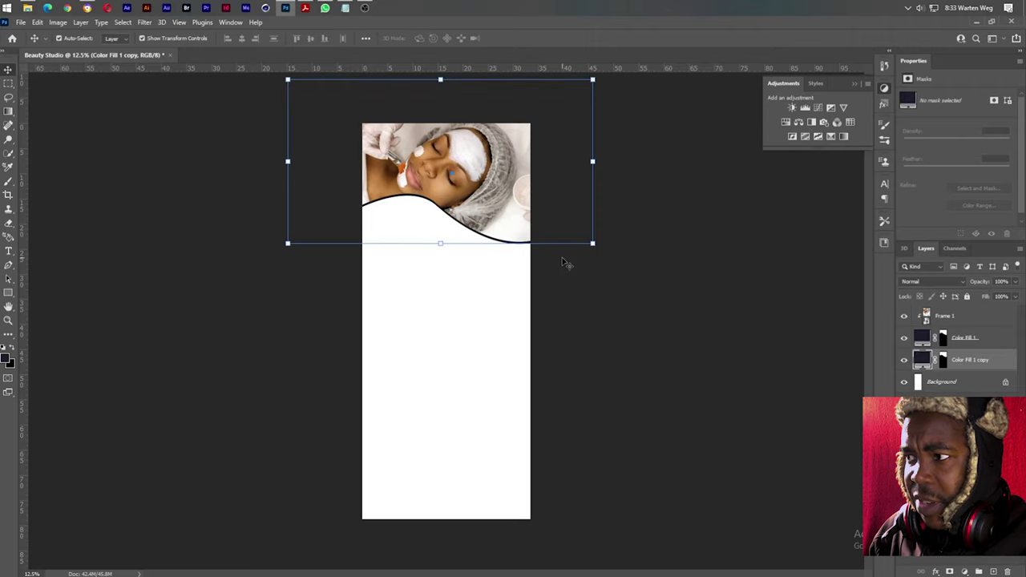
pyautogui.hotkey('shift', 'Down')
pyautogui.hotkey('shift', 'Down')
pyautogui.hotkey('shift', 'Down')
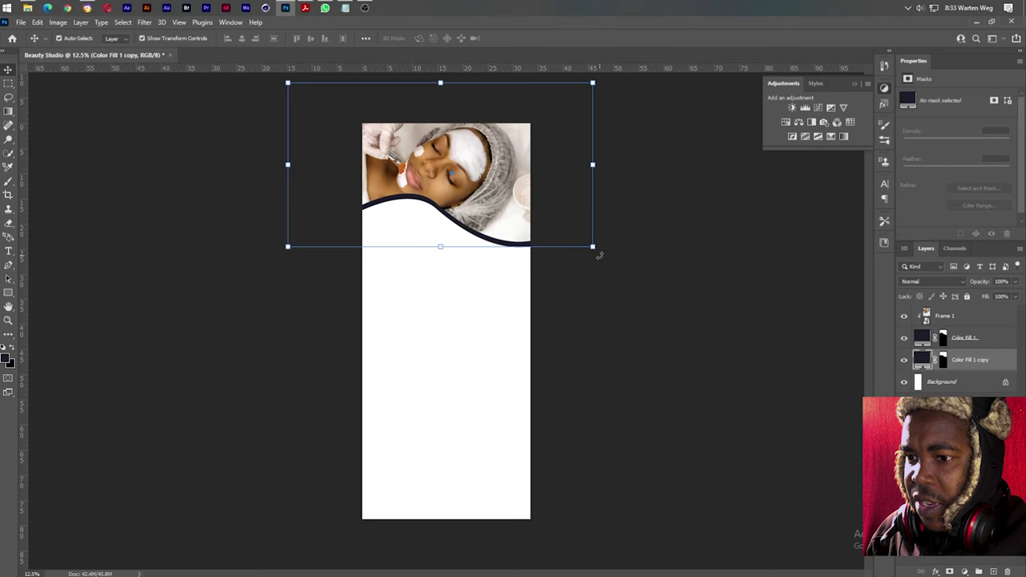
pyautogui.moveTo(600, 255); pyautogui.dragTo(600, 263)
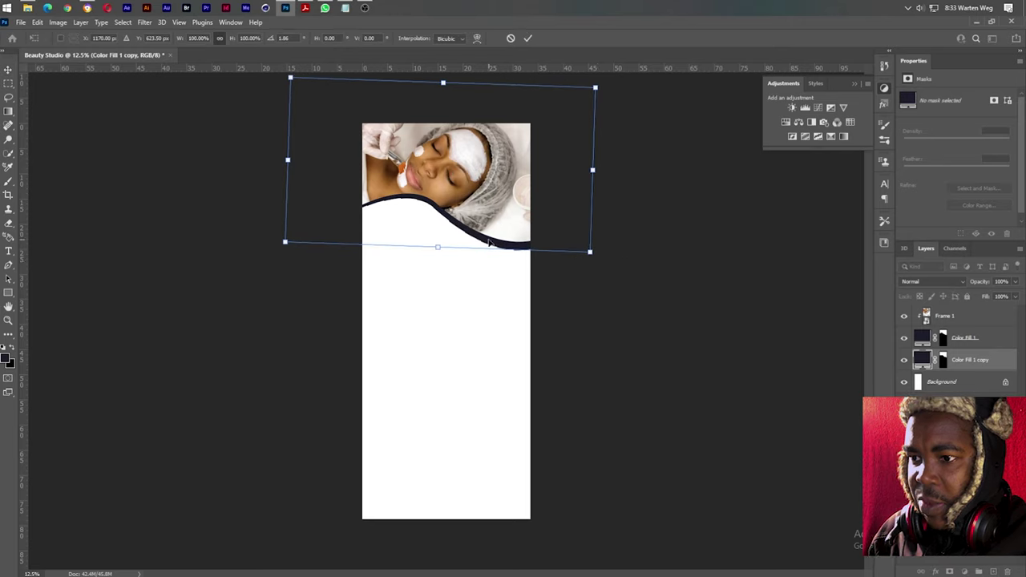
pyautogui.moveTo(486, 243); pyautogui.dragTo(489, 243)
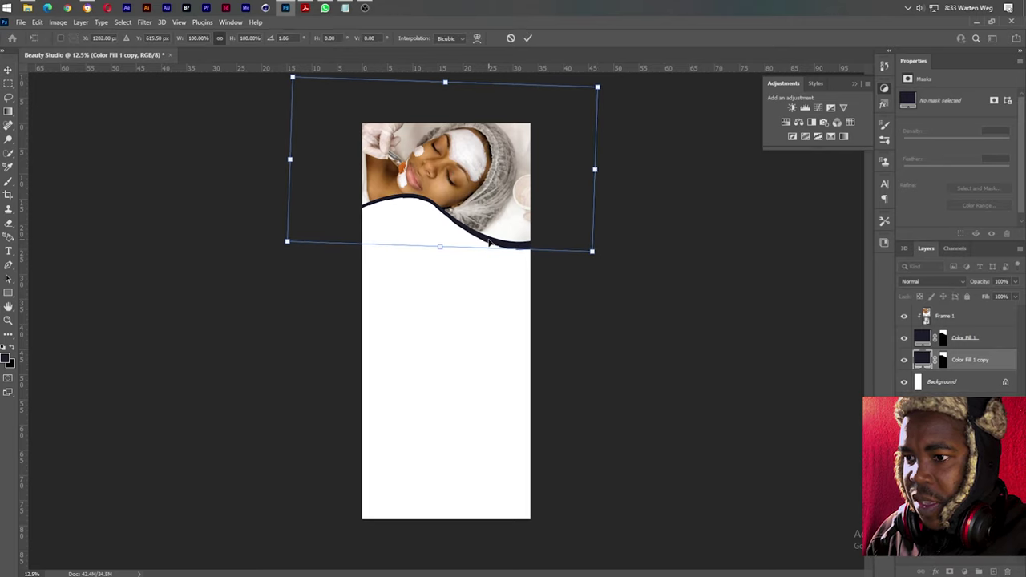
pyautogui.click(529, 38)
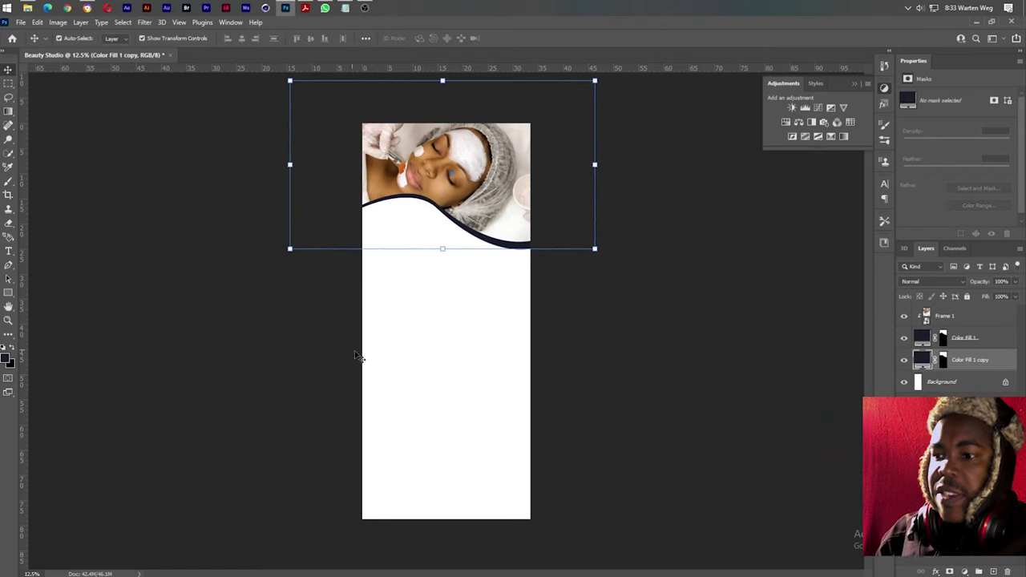
pyautogui.click(442, 321)
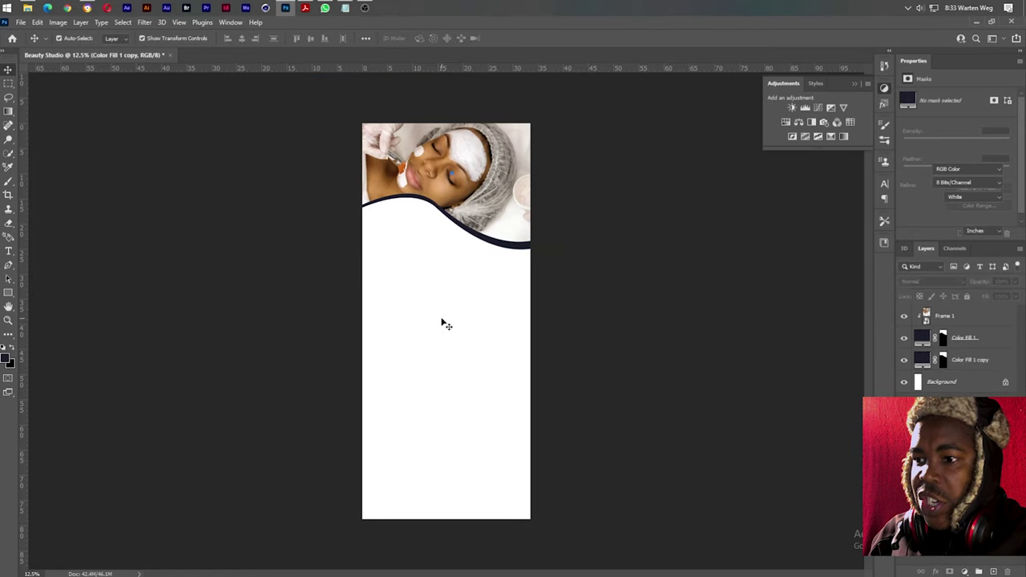
# - Group Frame 1, Color Fill 1 and Color Fill 1 copy into a group named F1
pyautogui.click(962, 360)
pyautogui.keyDown('shift'); pyautogui.click(957, 321); pyautogui.keyUp('shift')
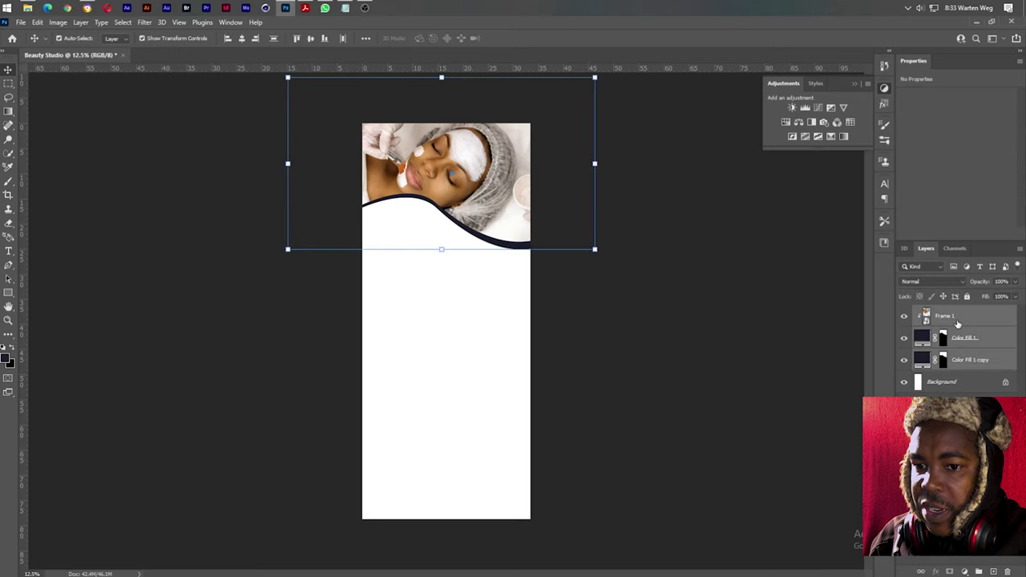
pyautogui.hotkey('ctrl', 'g')
pyautogui.doubleClick(944, 313)
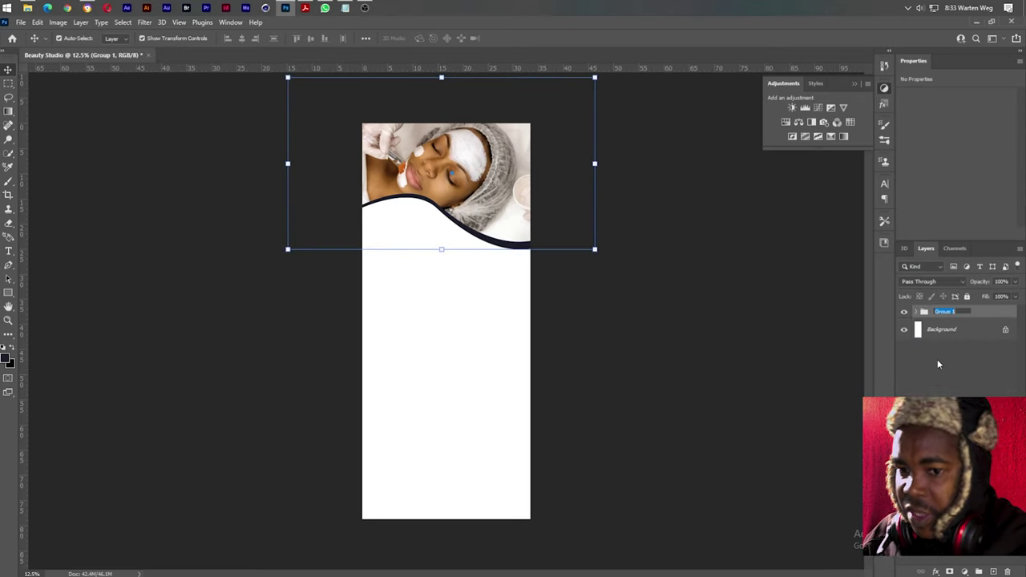
pyautogui.write('F')
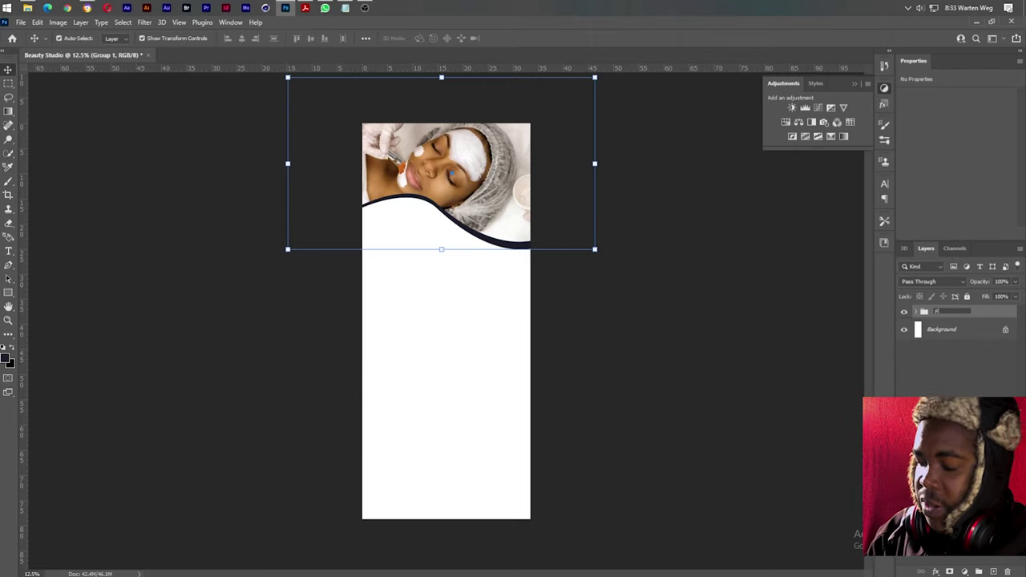
pyautogui.write('1')
pyautogui.click(943, 384)
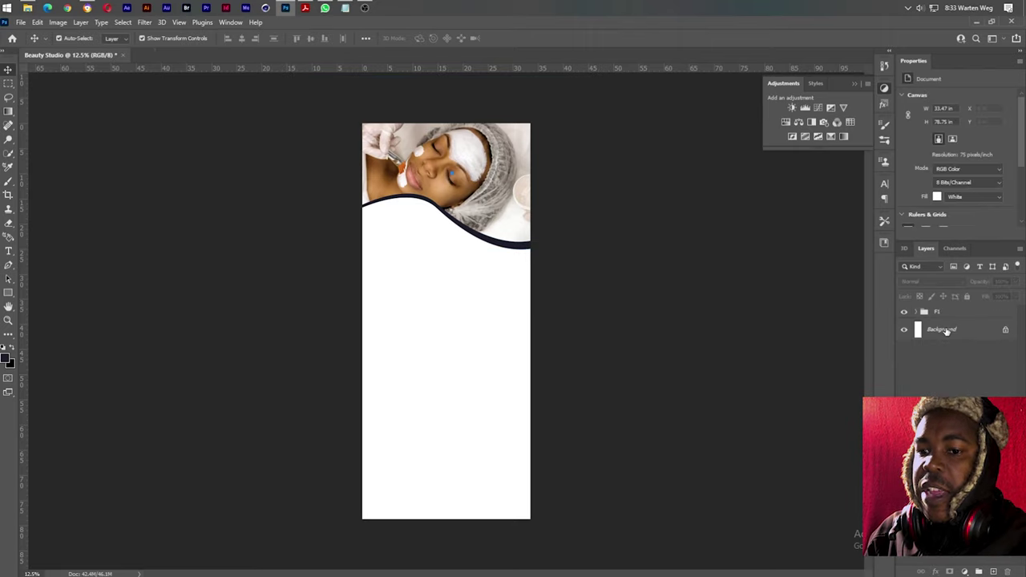
pyautogui.click(950, 329)
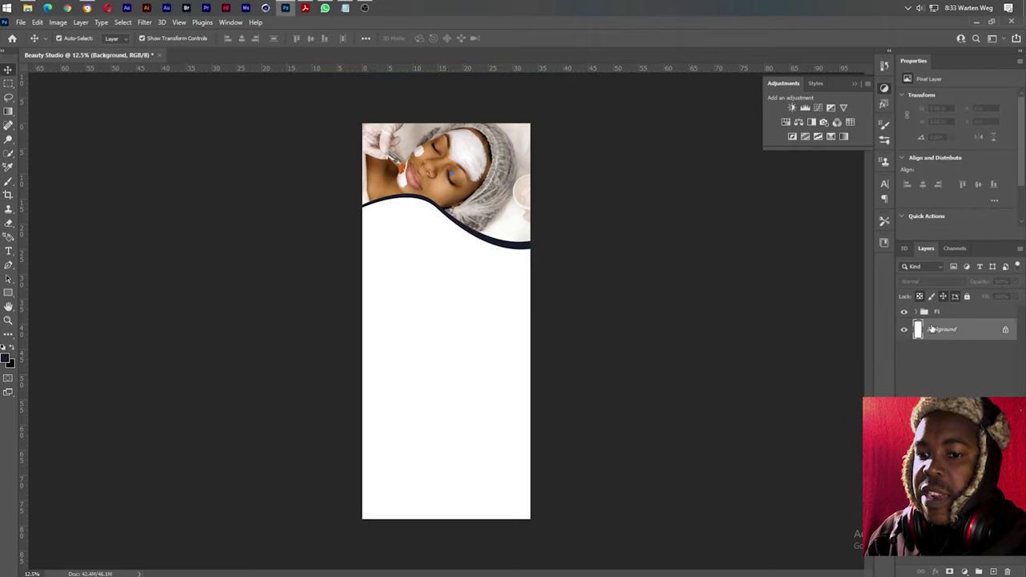
# - Bring BG Beauty Fundi.png from File Explorer into the banner
pyautogui.click(27, 8)
pyautogui.click(173, 335)
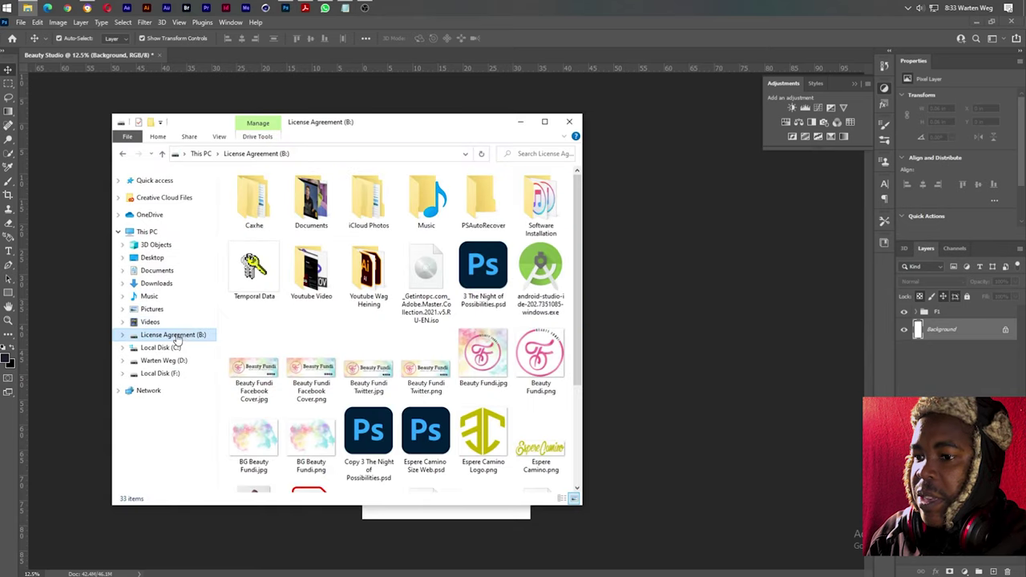
pyautogui.scroll(-3, 315, 293)
pyautogui.moveTo(315, 293); pyautogui.dragTo(497, 519)
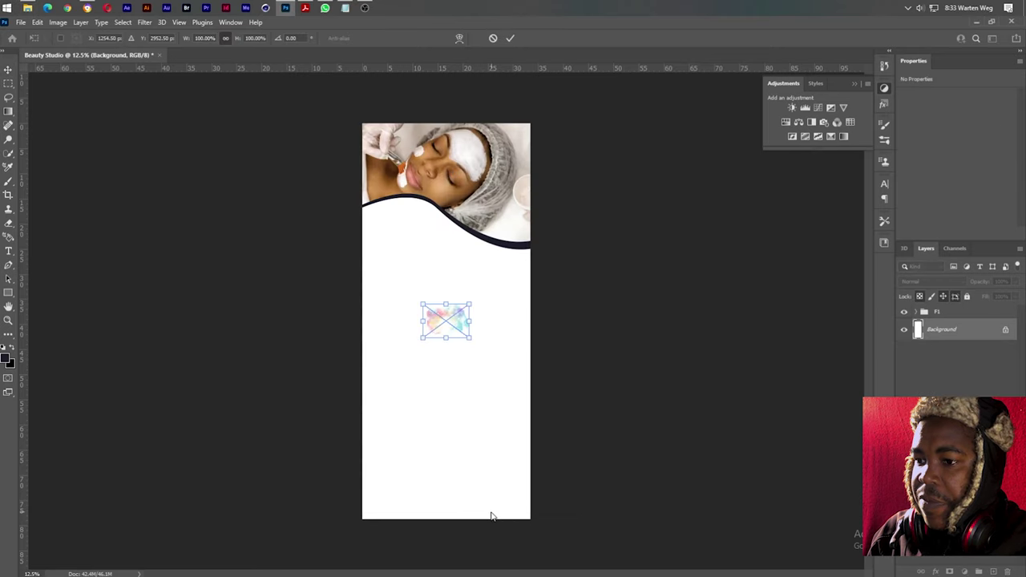
# - Rotate the watercolour image -90°, enlarge it over the banner body, and stretch its copy wider
pyautogui.moveTo(470, 340)
pyautogui.mouseDown()
pyautogui.moveTo(533, 389)
pyautogui.moveTo(531, 401)
pyautogui.mouseUp()
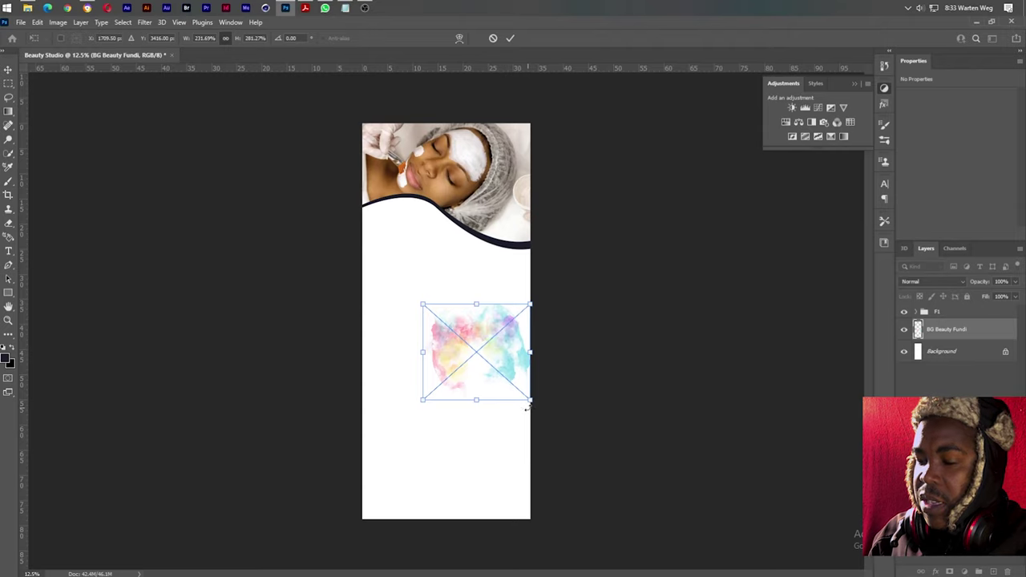
pyautogui.hotkey('ctrl', 'z')
pyautogui.moveTo(478, 352)
pyautogui.mouseDown()
pyautogui.moveTo(505, 302)
pyautogui.moveTo(503, 269)
pyautogui.mouseUp()
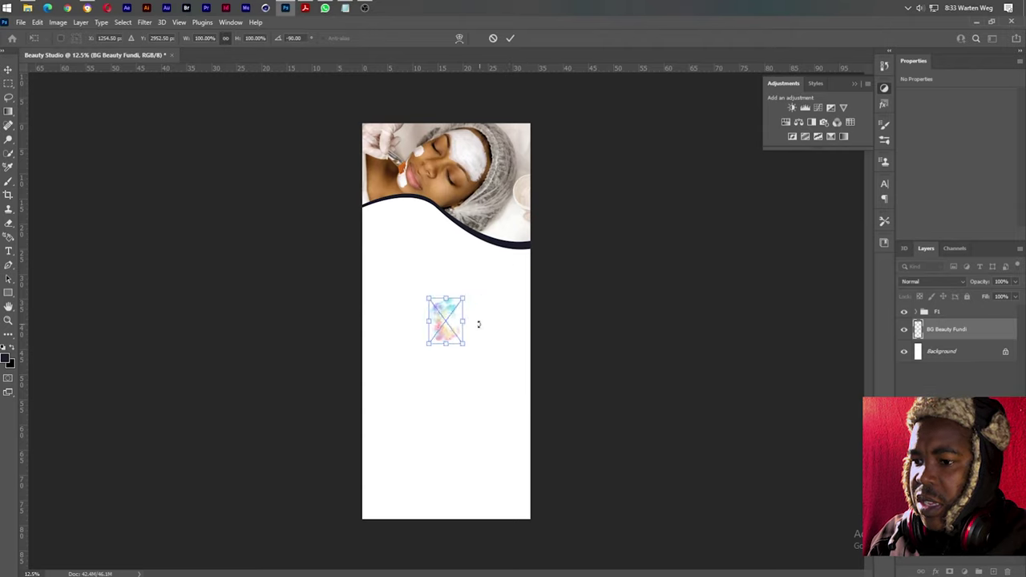
pyautogui.moveTo(463, 320); pyautogui.dragTo(639, 343)
pyautogui.moveTo(472, 461)
pyautogui.mouseDown()
pyautogui.moveTo(465, 443)
pyautogui.moveTo(447, 457)
pyautogui.moveTo(451, 467)
pyautogui.moveTo(363, 478)
pyautogui.moveTo(457, 442)
pyautogui.moveTo(476, 396)
pyautogui.moveTo(518, 442)
pyautogui.moveTo(566, 445)
pyautogui.moveTo(604, 428)
pyautogui.mouseUp()
pyautogui.click(508, 39)
pyautogui.moveTo(683, 292); pyautogui.dragTo(748, 292)
pyautogui.moveTo(451, 478)
pyautogui.mouseDown()
pyautogui.moveTo(458, 335)
pyautogui.moveTo(456, 351)
pyautogui.mouseUp()
# - Flip the BG Beauty Fundi copy vertically and reposition it for a lighter pastel wash
pyautogui.rightClick(455, 352)
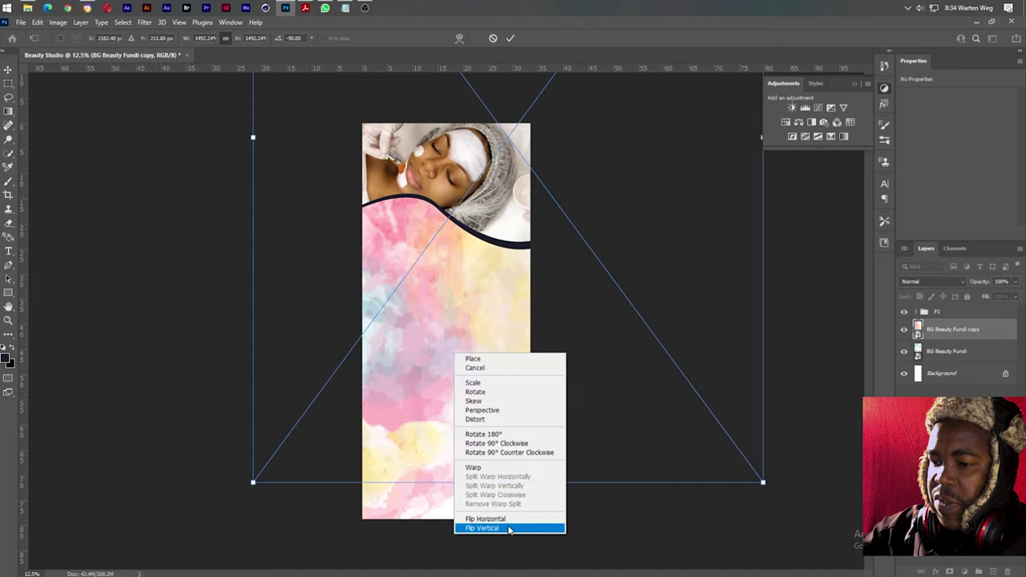
pyautogui.click(508, 527)
pyautogui.moveTo(485, 481)
pyautogui.mouseDown()
pyautogui.moveTo(468, 401)
pyautogui.moveTo(469, 448)
pyautogui.mouseUp()
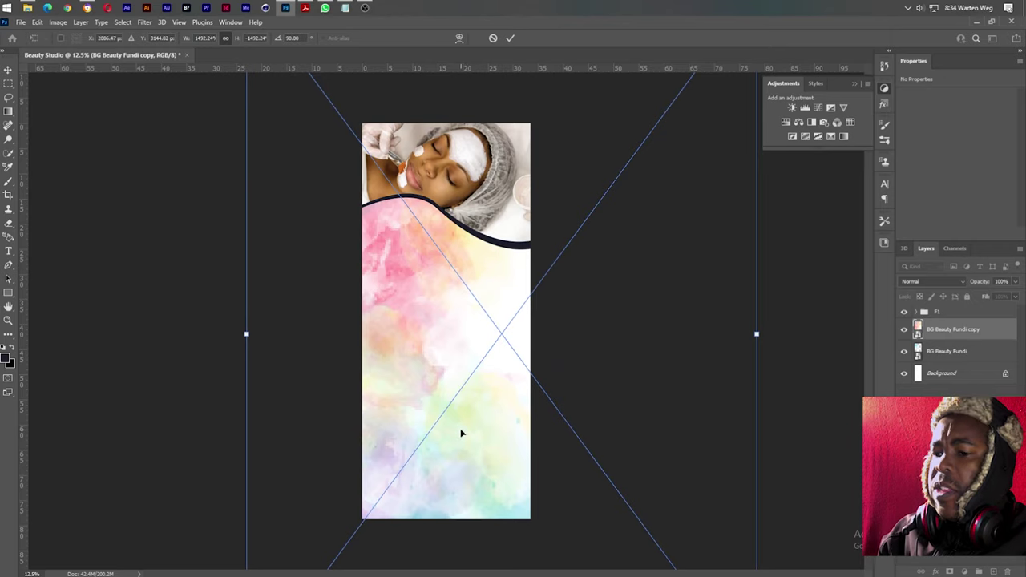
pyautogui.moveTo(428, 400)
pyautogui.mouseDown()
pyautogui.moveTo(435, 411)
pyautogui.moveTo(494, 300)
pyautogui.moveTo(514, 309)
pyautogui.mouseUp()
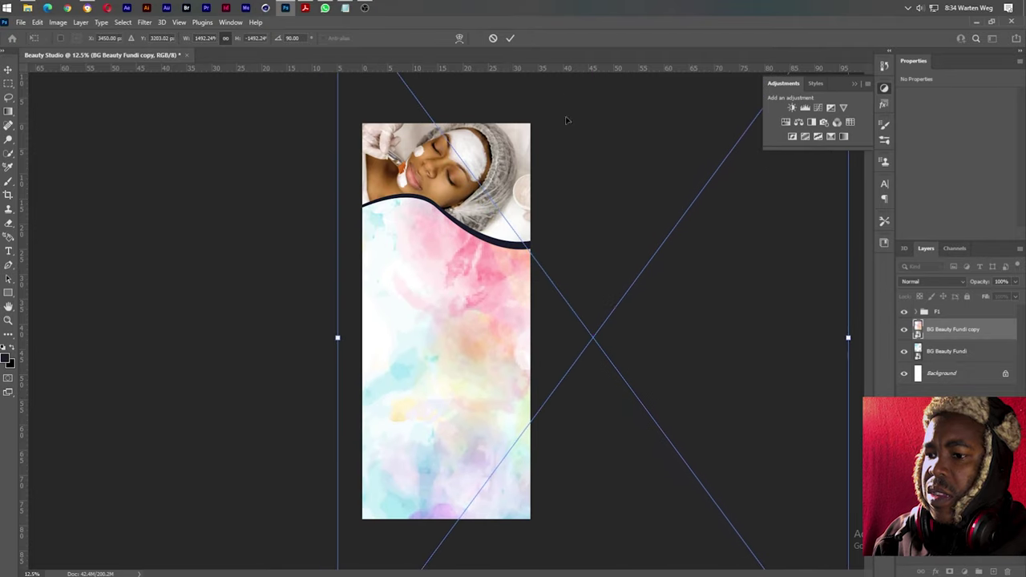
pyautogui.click(510, 39)
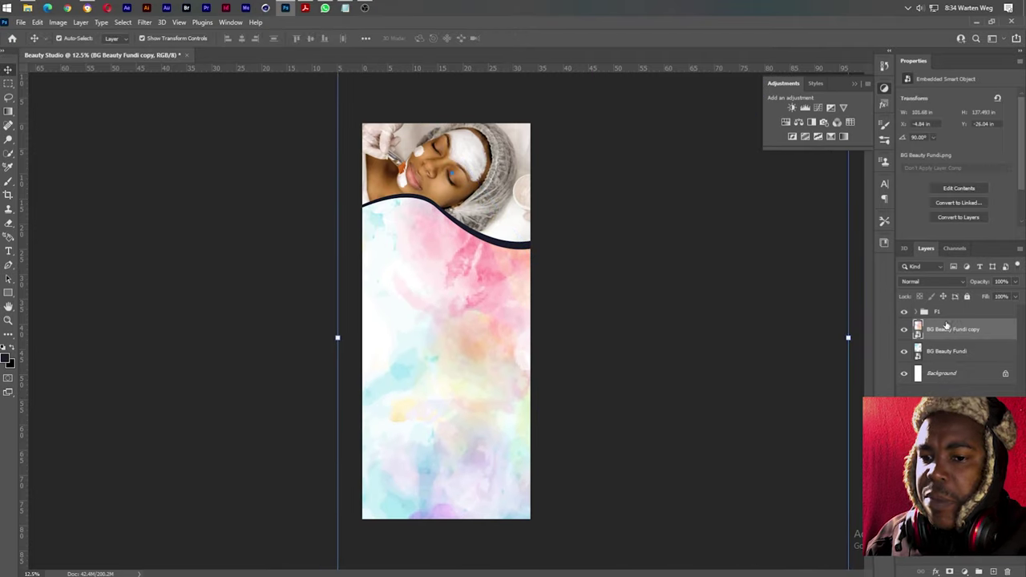
# - Duplicate the watercolour layer into F1 above Color Fill 1 copy and clip it to the wave
pyautogui.click(914, 313)
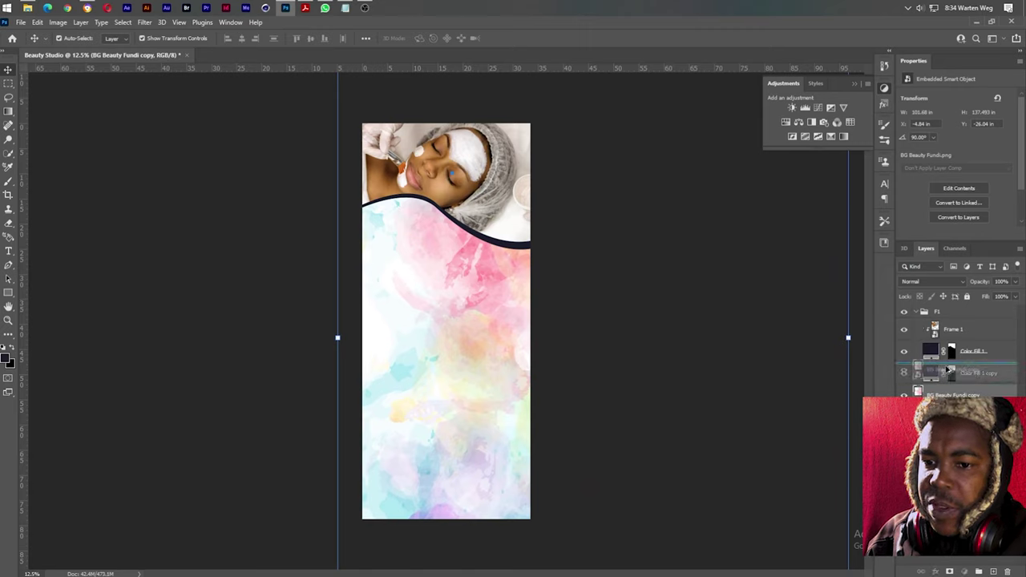
pyautogui.keyDown('alt'); pyautogui.moveTo(939, 395); pyautogui.dragTo(951, 383); pyautogui.keyUp('alt')
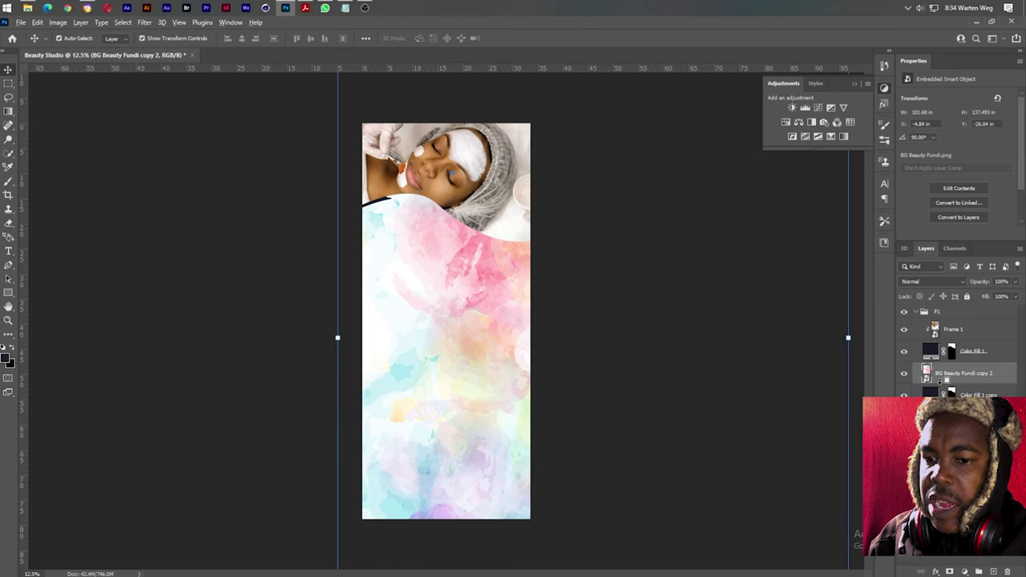
pyautogui.keyDown('alt'); pyautogui.click(926, 376); pyautogui.keyUp('alt')
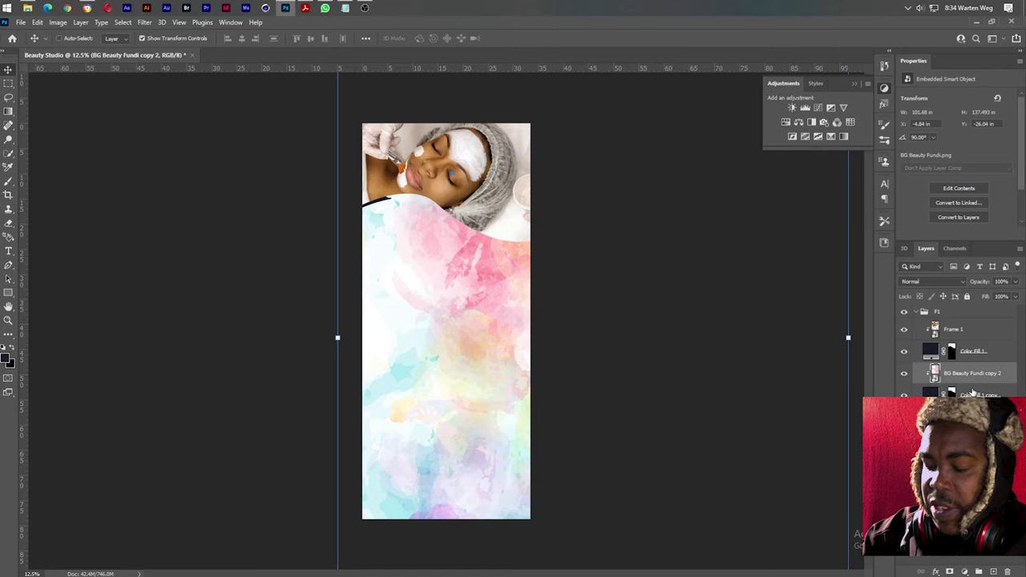
pyautogui.hotkey('ctrl', 't')
pyautogui.click(497, 236)
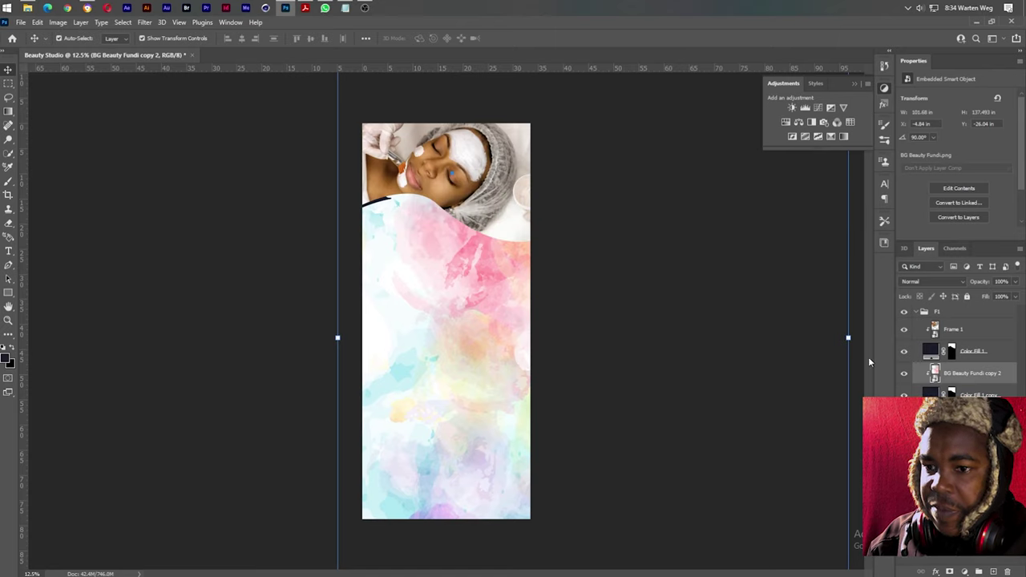
pyautogui.click(849, 338)
# - Shrink the copy to 36.693 × 59.427 in, rotate it −24.74°, and nudge it up
pyautogui.moveTo(849, 338)
pyautogui.mouseDown()
pyautogui.moveTo(596, 313)
pyautogui.moveTo(570, 338)
pyautogui.moveTo(482, 293)
pyautogui.mouseUp()
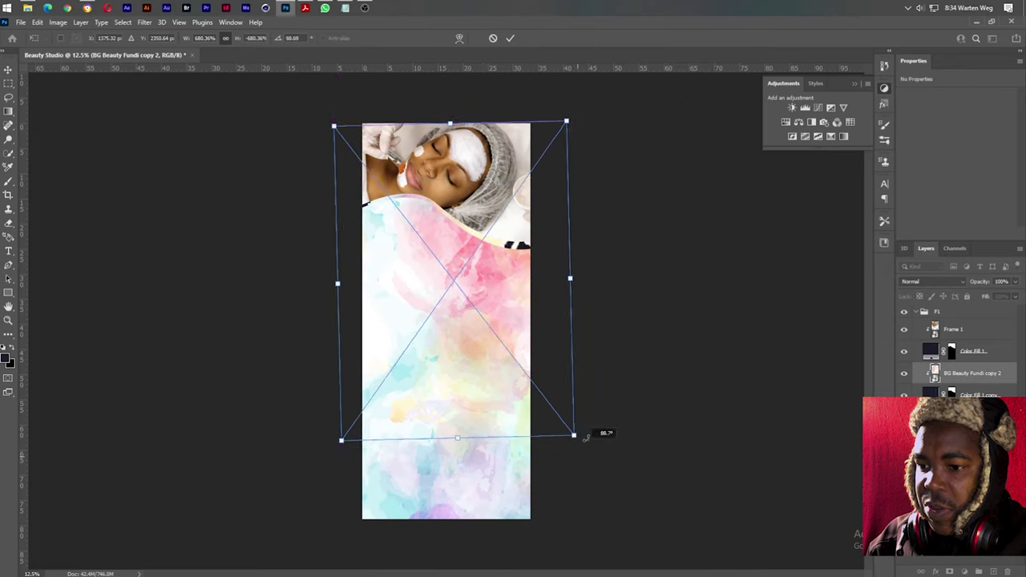
pyautogui.moveTo(584, 437)
pyautogui.mouseDown()
pyautogui.moveTo(596, 183)
pyautogui.moveTo(489, 112)
pyautogui.mouseUp()
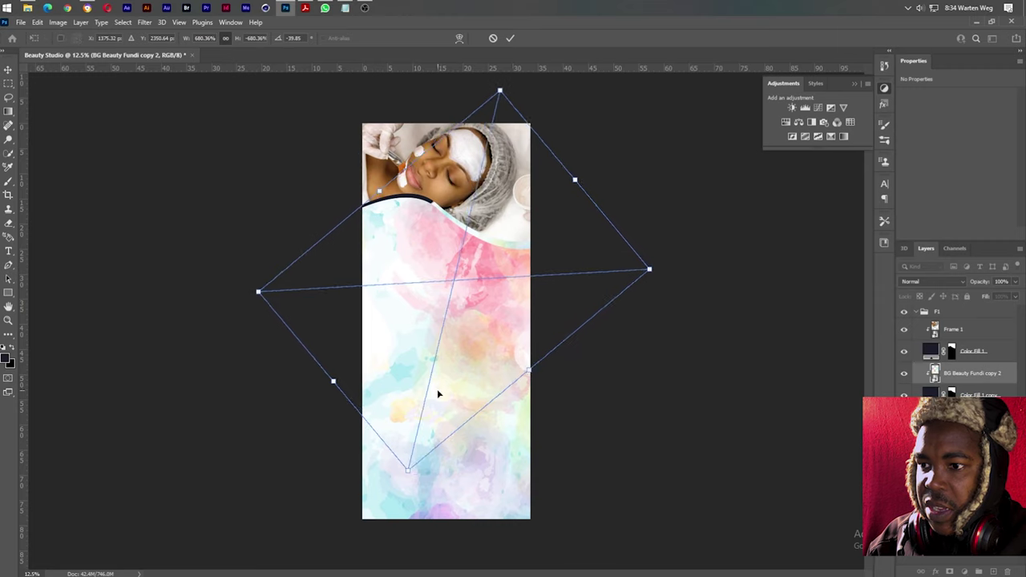
pyautogui.moveTo(437, 389); pyautogui.dragTo(415, 312)
pyautogui.moveTo(639, 195); pyautogui.dragTo(668, 257)
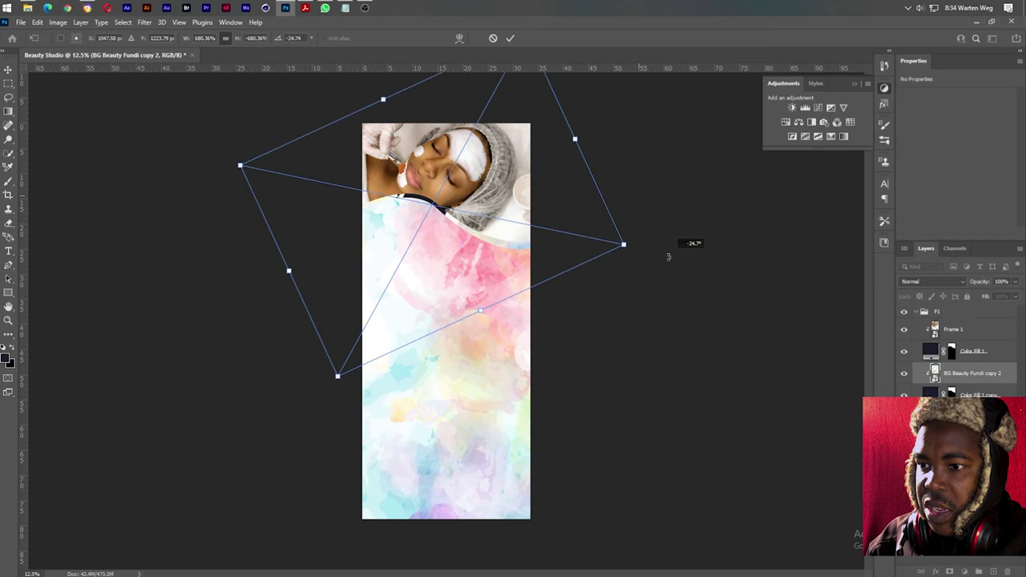
pyautogui.moveTo(397, 312); pyautogui.dragTo(392, 280)
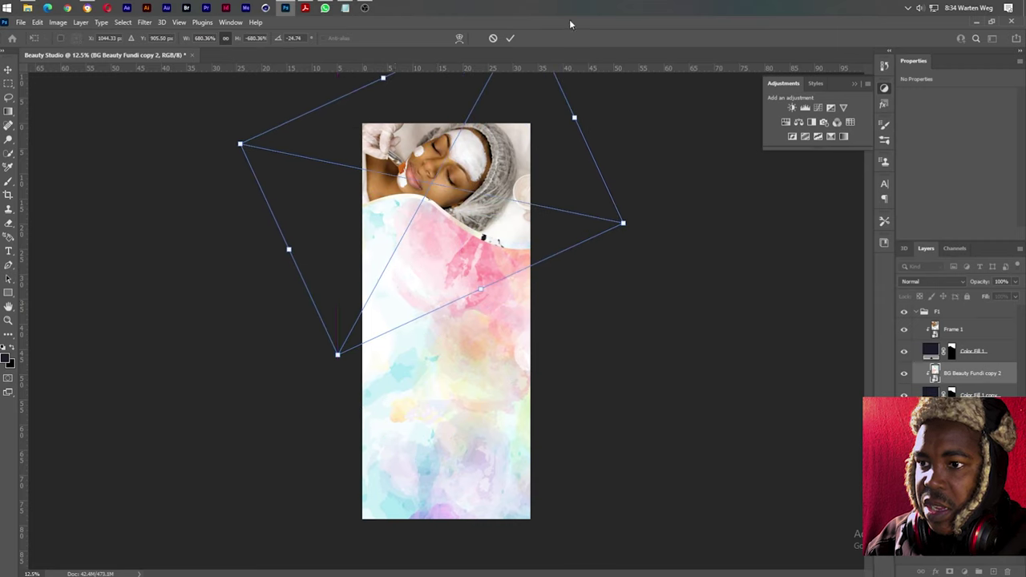
pyautogui.click(508, 38)
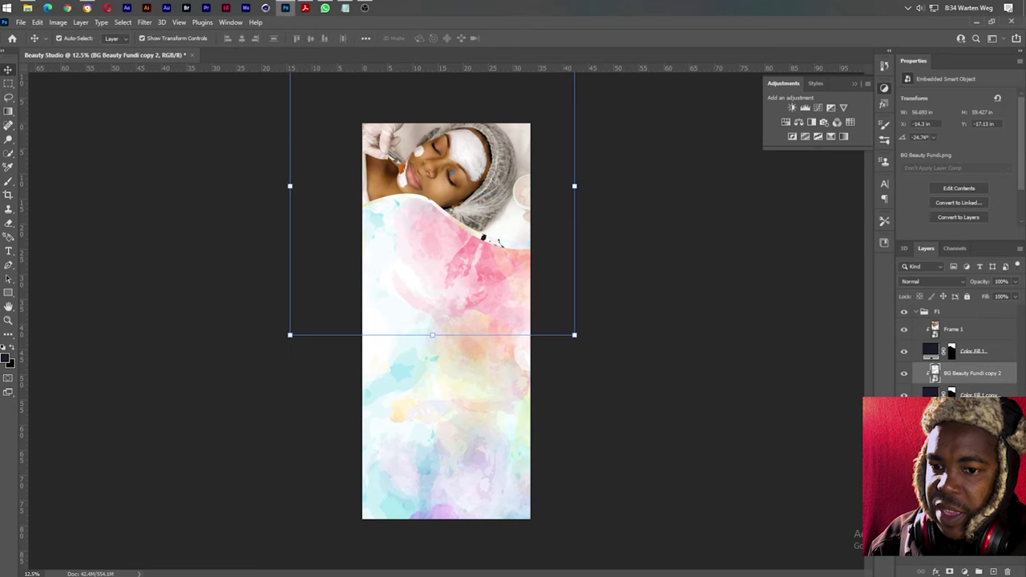
# - Change the Color Fill 1 copy fill colour to white #ffffff
pyautogui.doubleClick(931, 394)
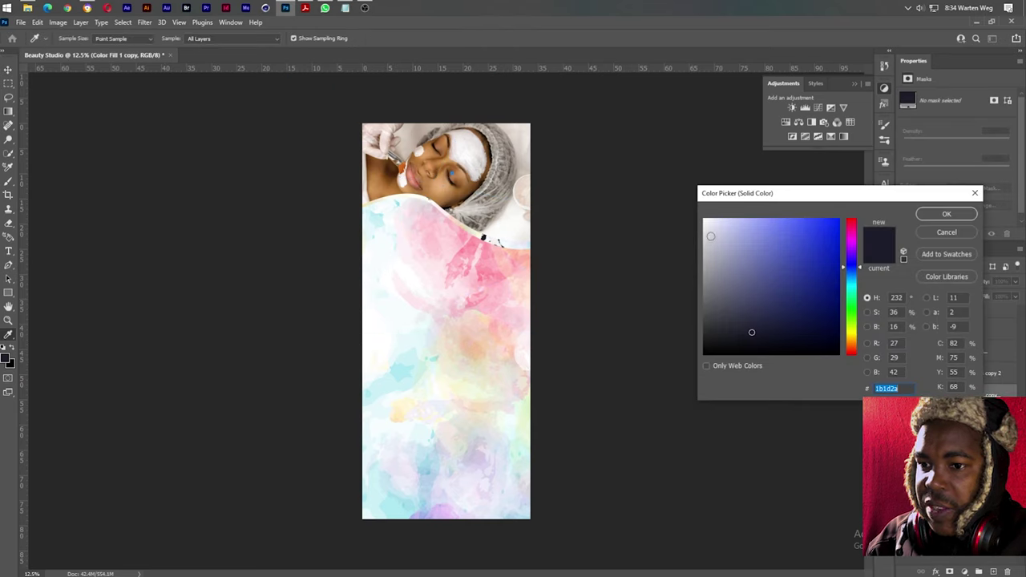
pyautogui.moveTo(710, 235); pyautogui.dragTo(690, 206)
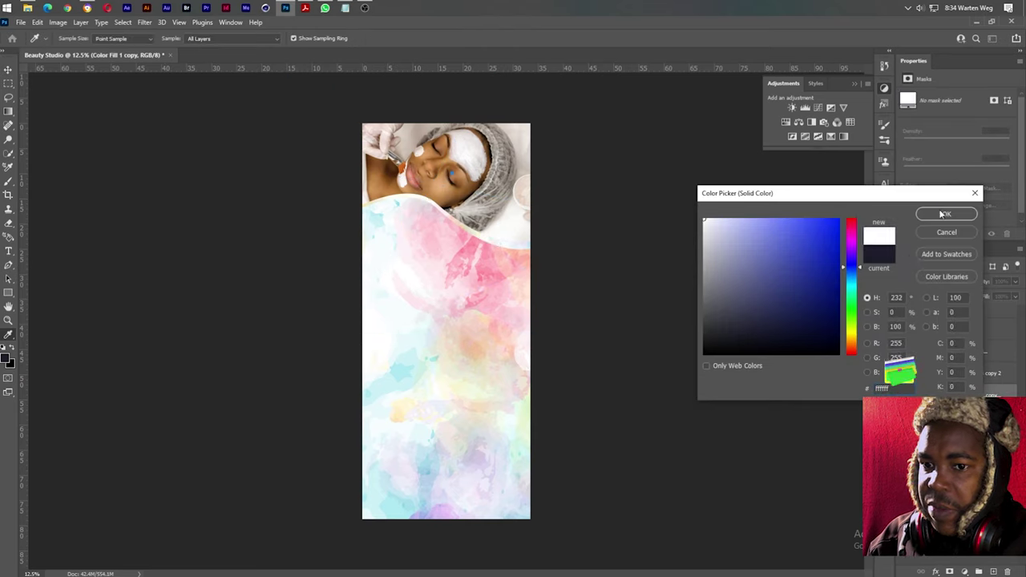
pyautogui.press('Return')
pyautogui.click(971, 359)
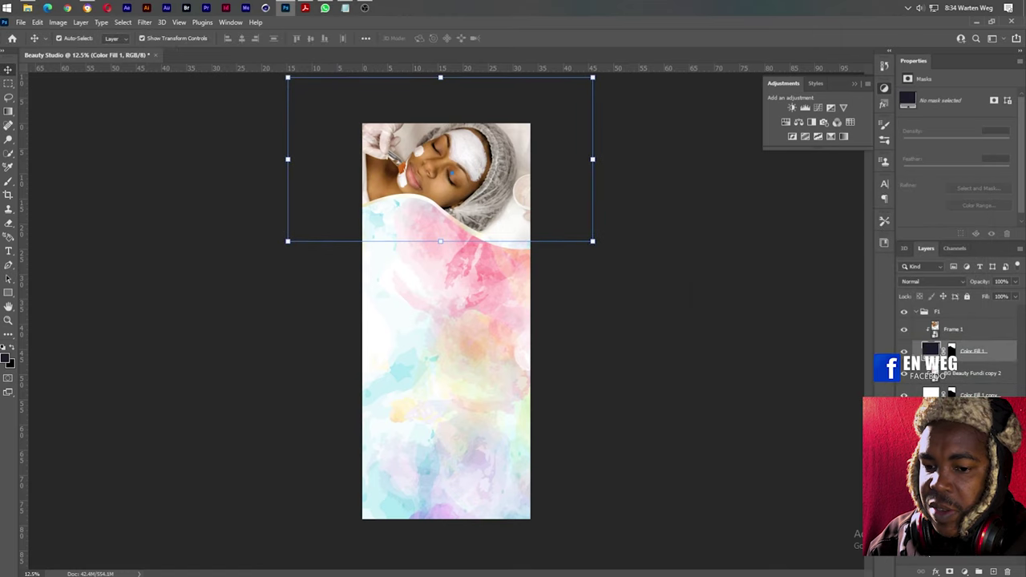
pyautogui.click(937, 572)
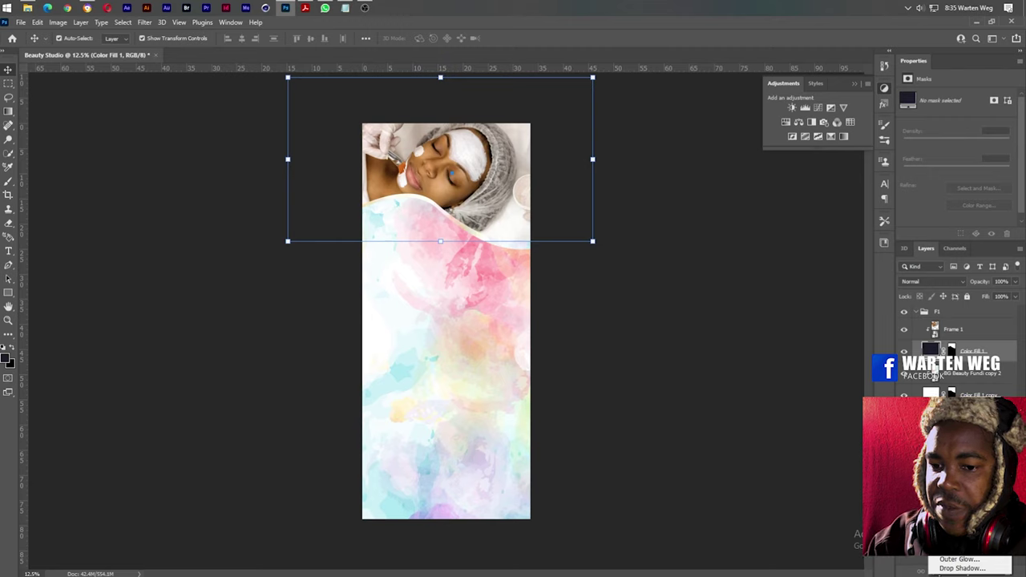
# - Give Color Fill 1 a 32% drop shadow with distance 6 px, spread 5%, size 13 px
pyautogui.click(968, 568)
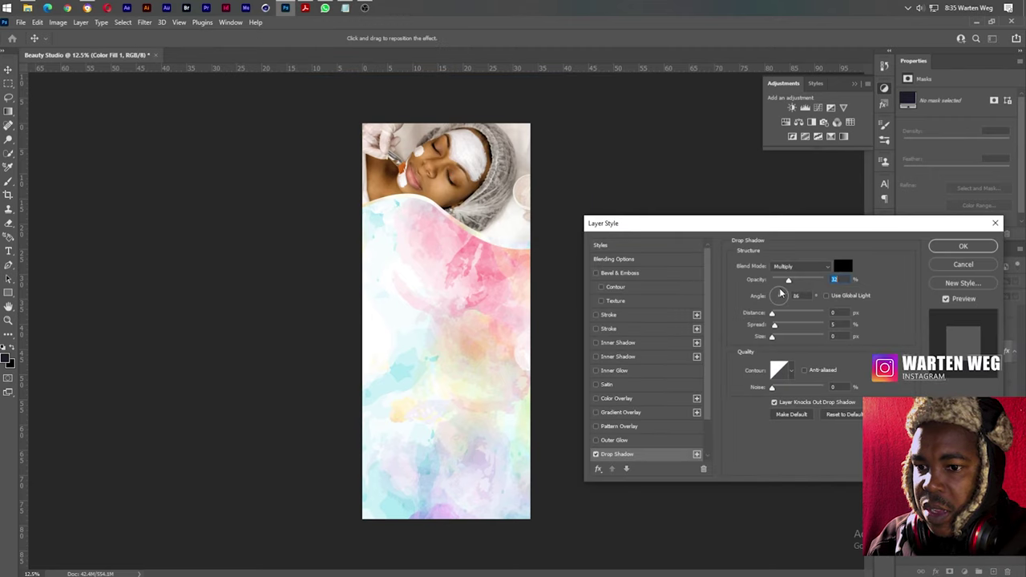
pyautogui.press('Tab')
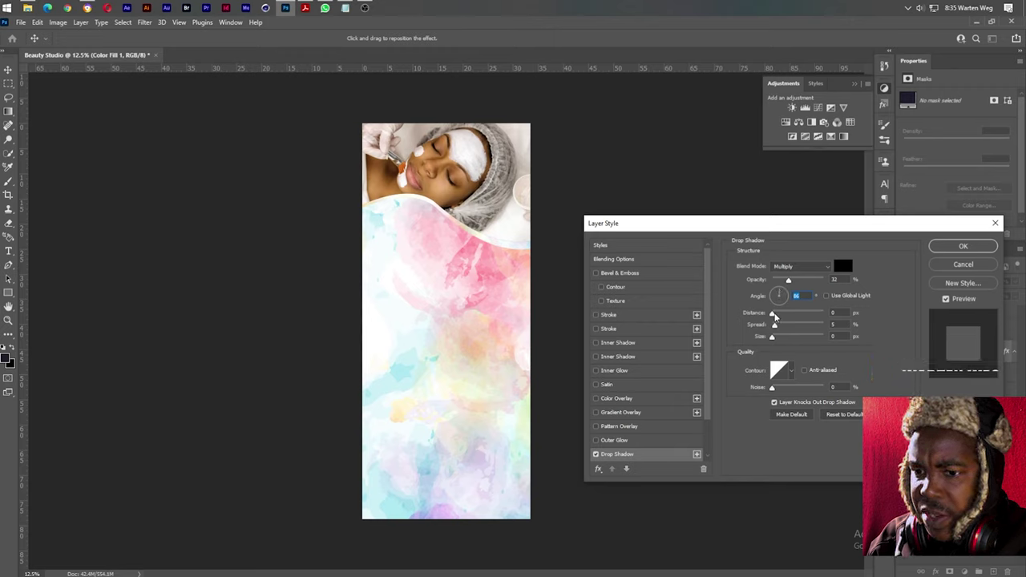
pyautogui.moveTo(774, 315); pyautogui.dragTo(779, 329)
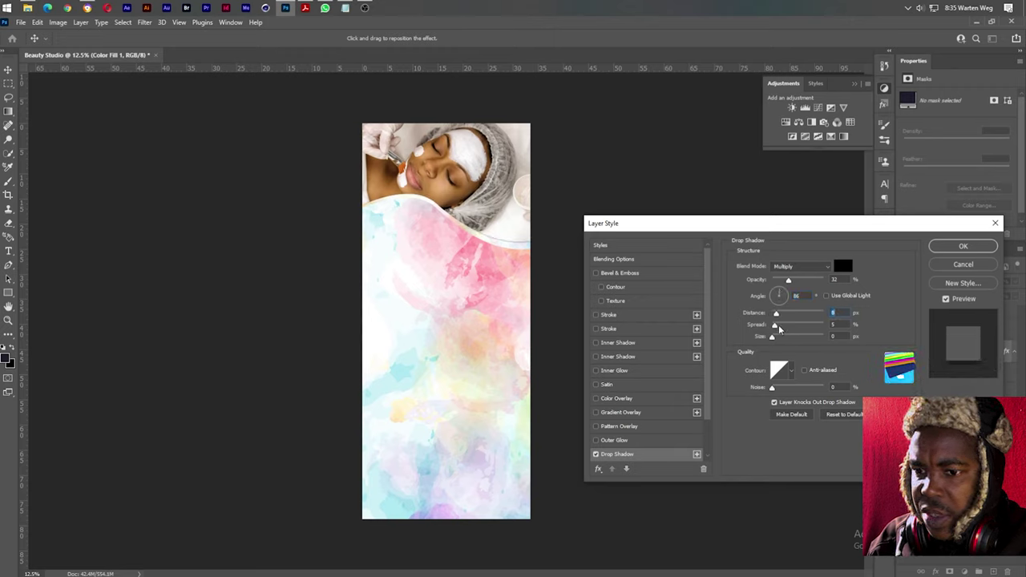
pyautogui.moveTo(772, 336); pyautogui.dragTo(777, 338)
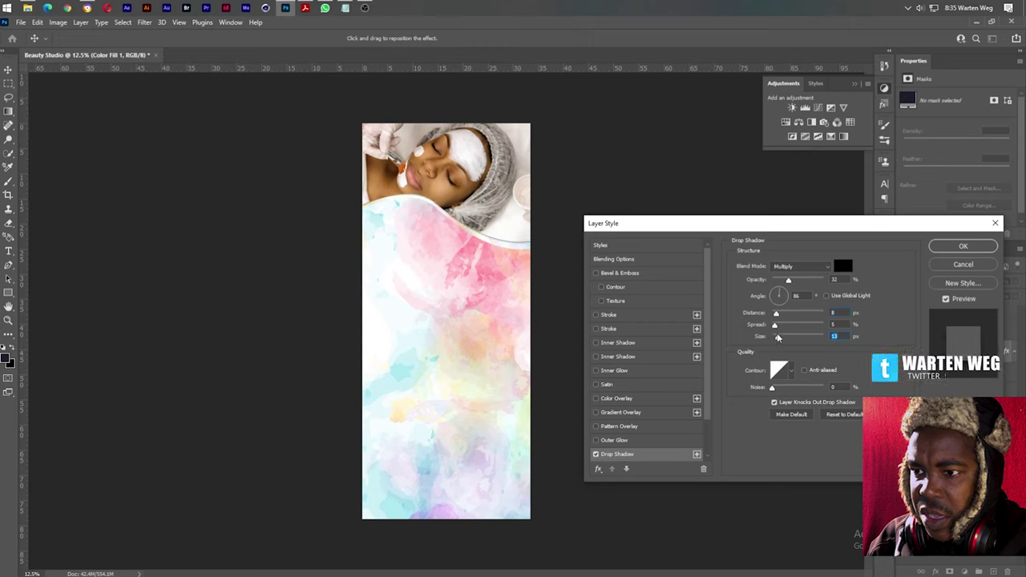
pyautogui.click(958, 246)
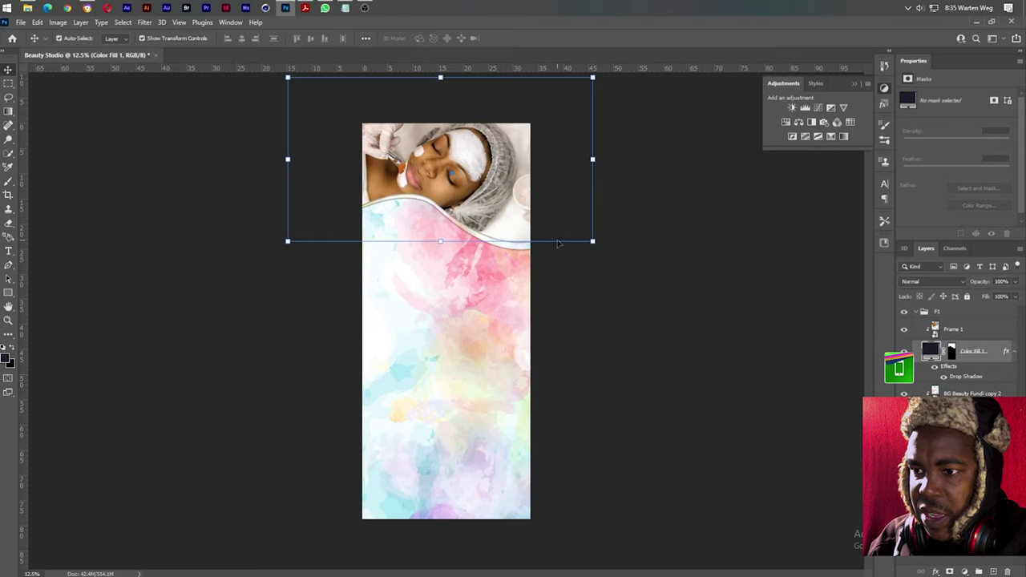
# - Shift both watercolour copies left, placing copy 2 at X −7.16 in, Y −23.98 in
pyautogui.click(970, 393)
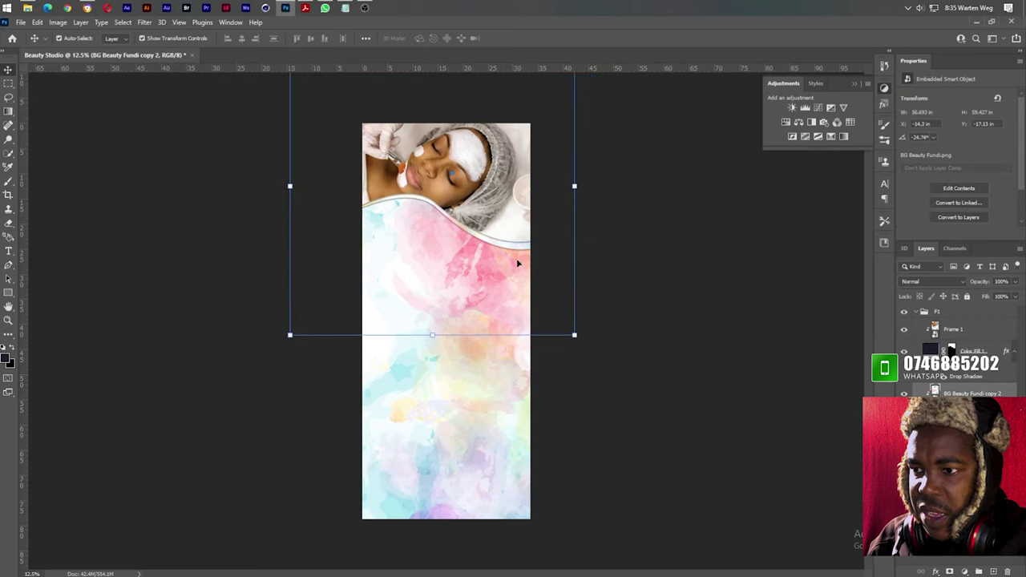
pyautogui.moveTo(423, 310); pyautogui.dragTo(436, 302)
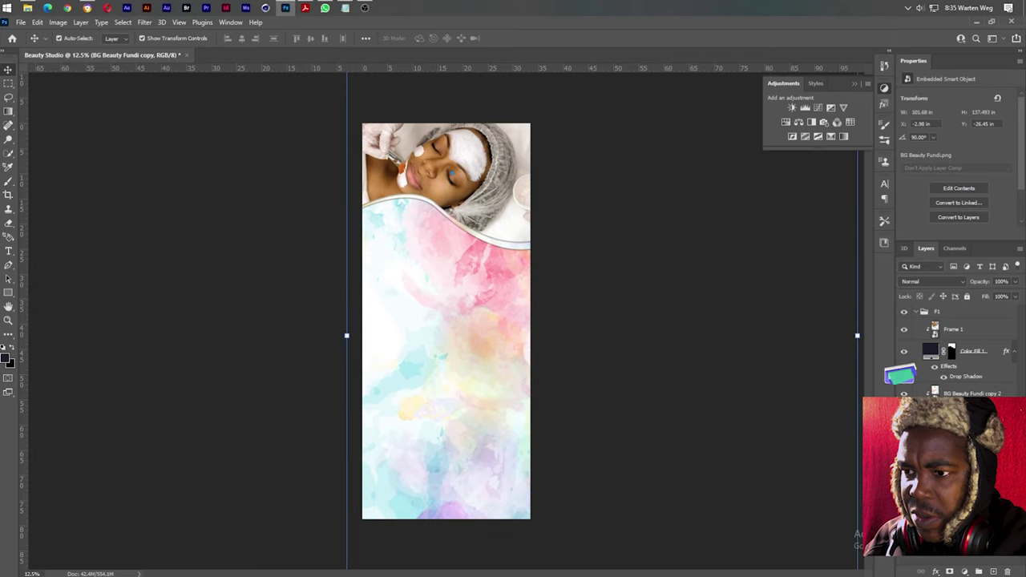
pyautogui.moveTo(432, 415)
pyautogui.mouseDown()
pyautogui.moveTo(380, 385)
pyautogui.moveTo(392, 362)
pyautogui.mouseUp()
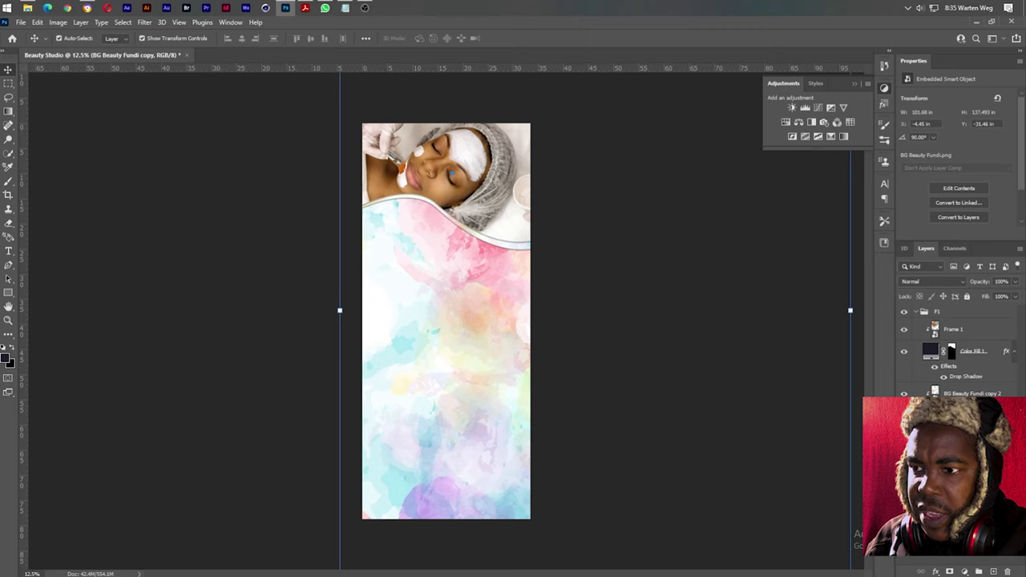
pyautogui.click(971, 394)
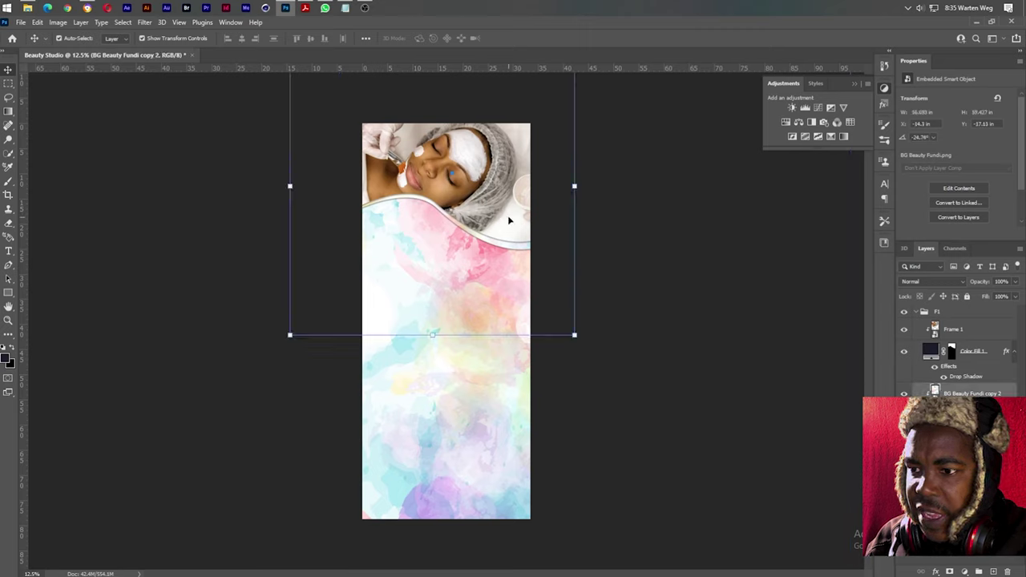
pyautogui.moveTo(574, 187)
pyautogui.mouseDown()
pyautogui.moveTo(513, 249)
pyautogui.moveTo(503, 235)
pyautogui.moveTo(522, 203)
pyautogui.moveTo(556, 215)
pyautogui.mouseUp()
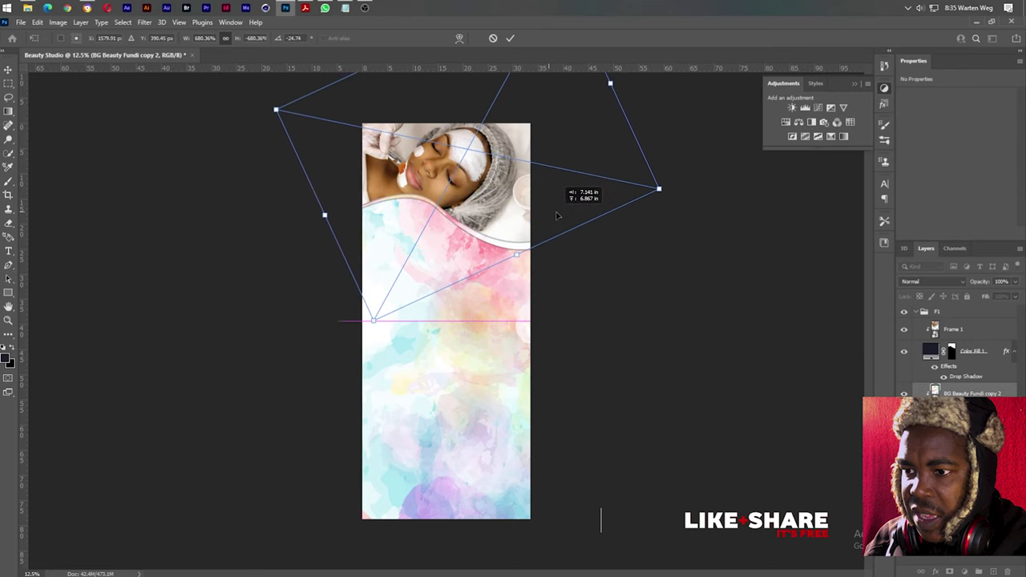
pyautogui.click(511, 38)
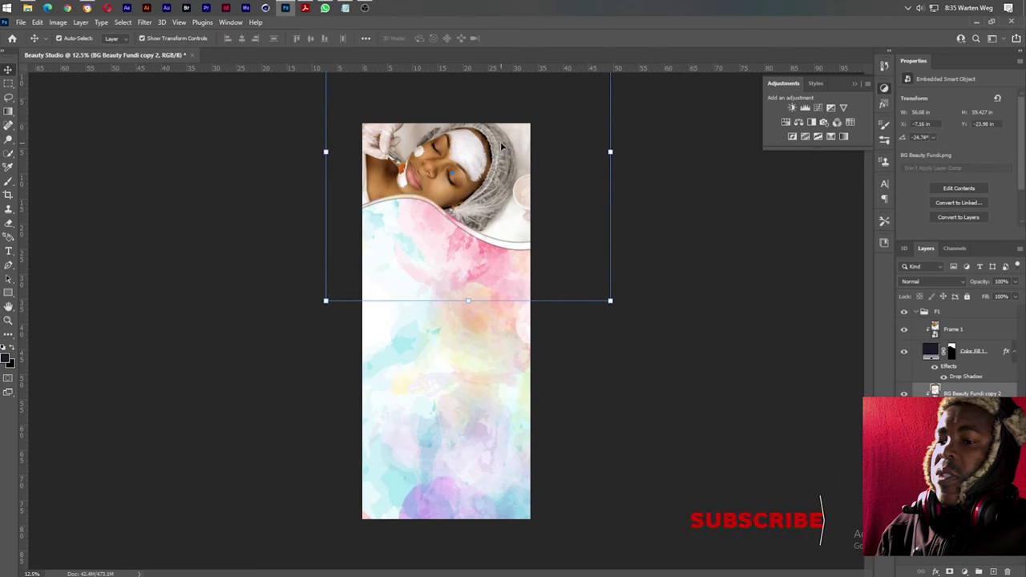
# - Collapse and lock the F1 group, then group both BG Beauty Fundi layers as 'BG'
pyautogui.click(917, 317)
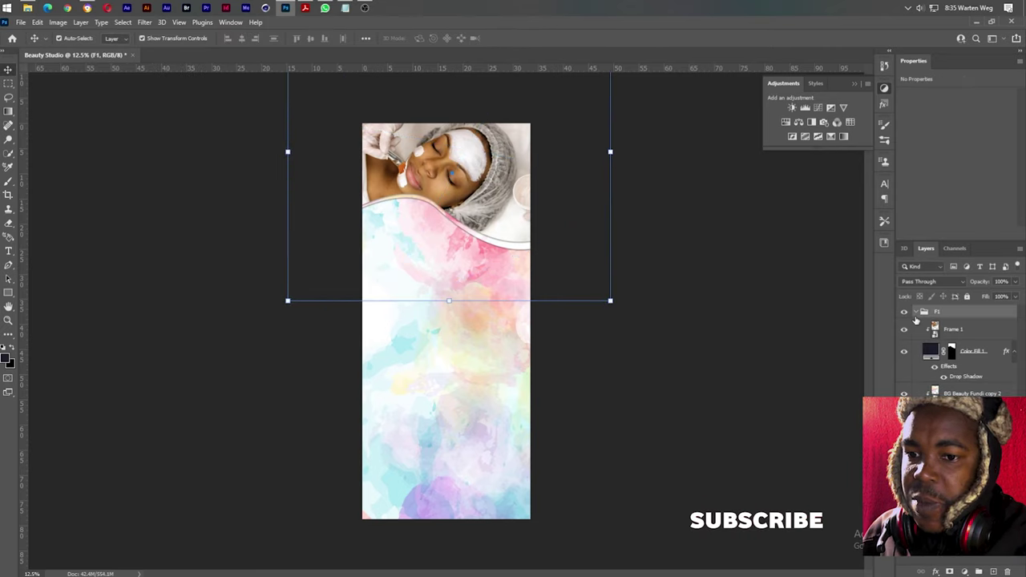
pyautogui.click(917, 312)
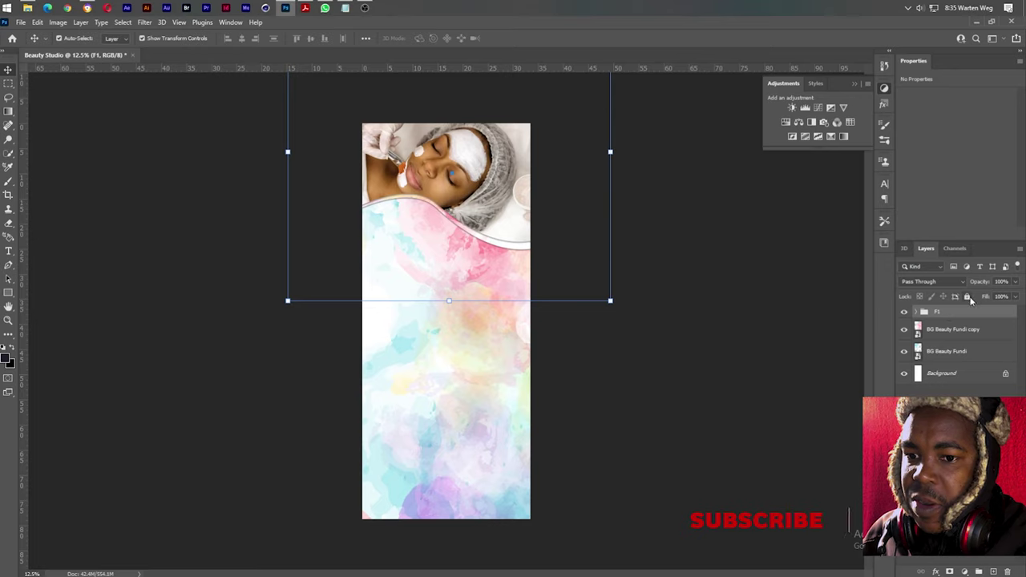
pyautogui.click(967, 297)
pyautogui.click(950, 329)
pyautogui.keyDown('shift'); pyautogui.click(946, 353); pyautogui.keyUp('shift')
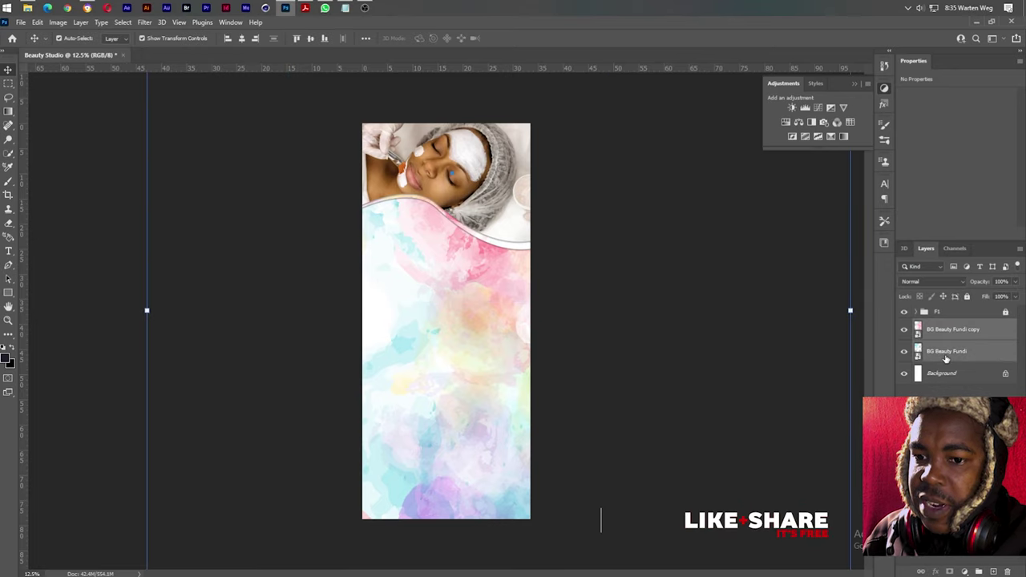
pyautogui.hotkey('ctrl', 'g')
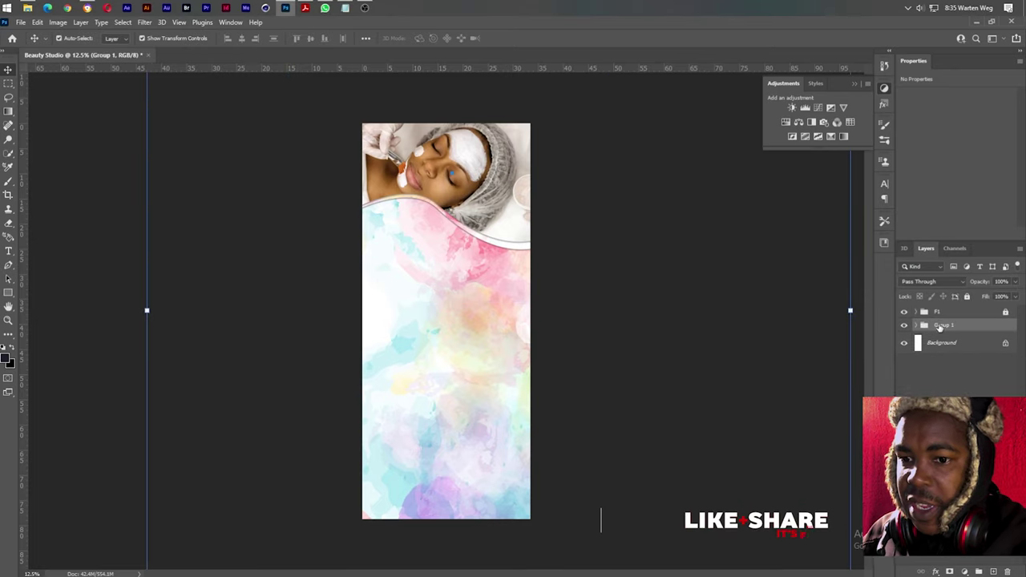
pyautogui.write('BG')
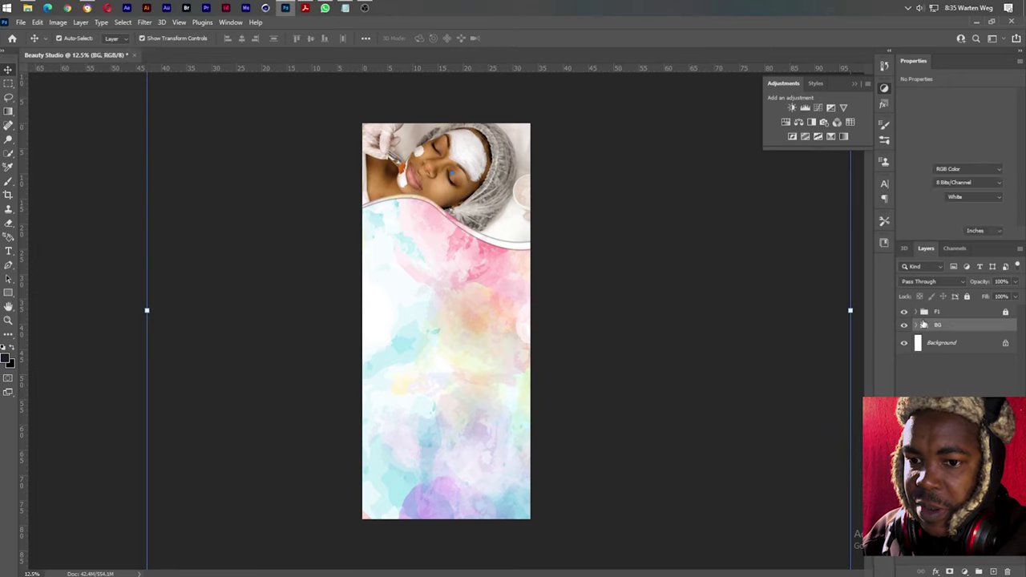
pyautogui.press('Return')
# - Tag the F1 group green and add a new empty layer above the groups
pyautogui.rightClick(922, 326)
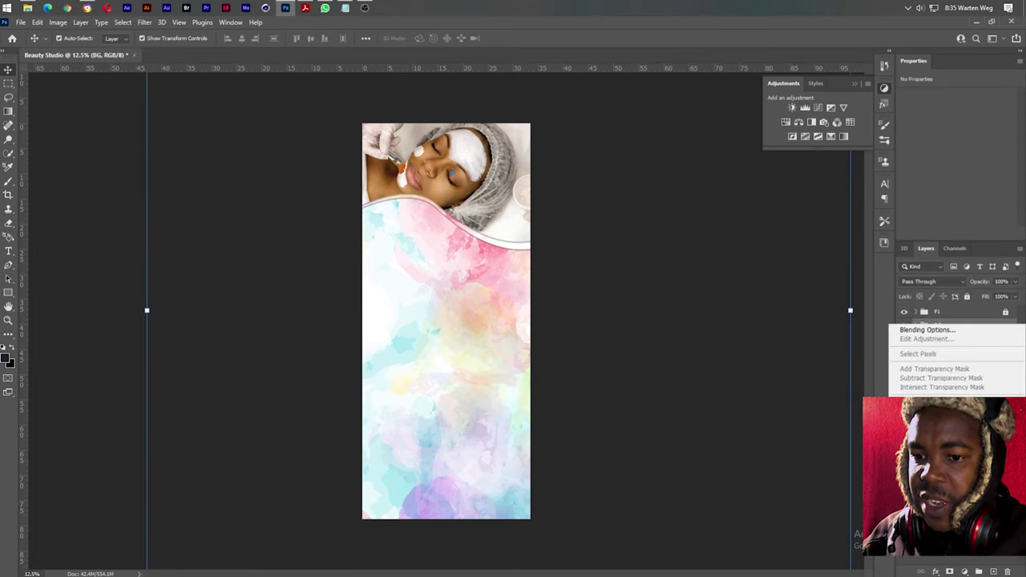
pyautogui.press('Escape')
pyautogui.rightClick(938, 314)
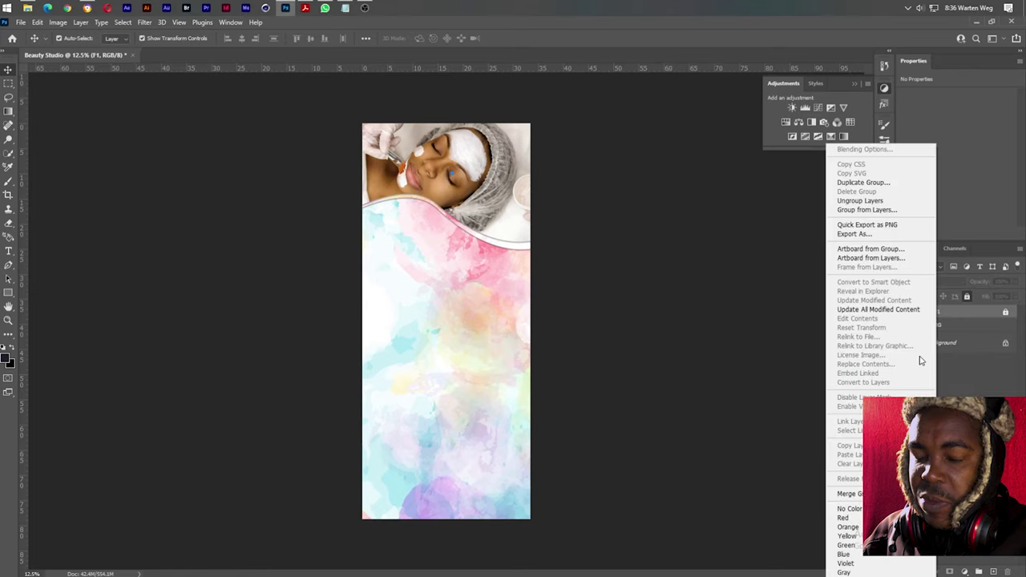
pyautogui.click(846, 545)
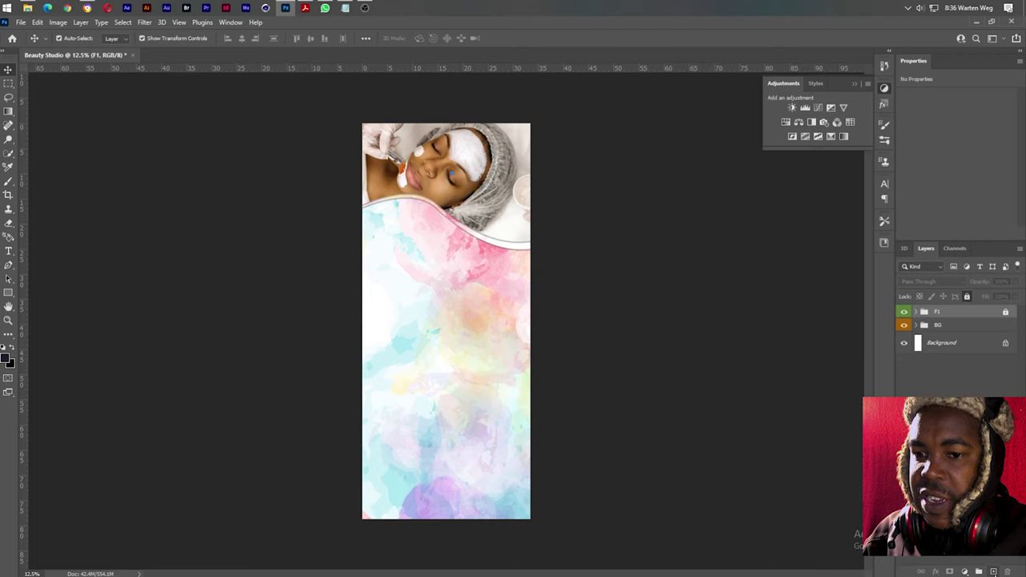
pyautogui.click(994, 572)
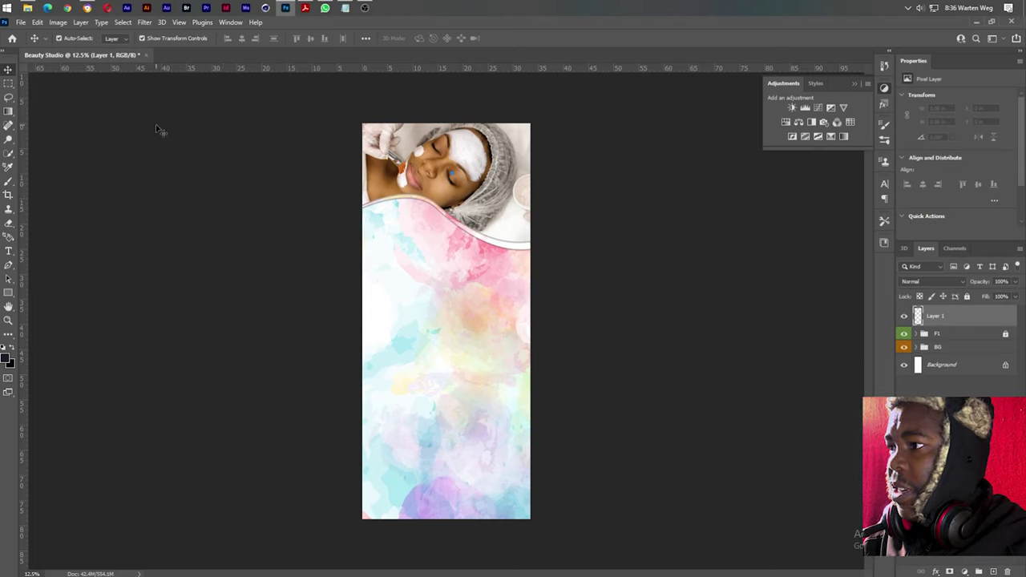
# - Place the Beauty Fundi.png logo into the banner, enlarged to about 159%
pyautogui.click(26, 7)
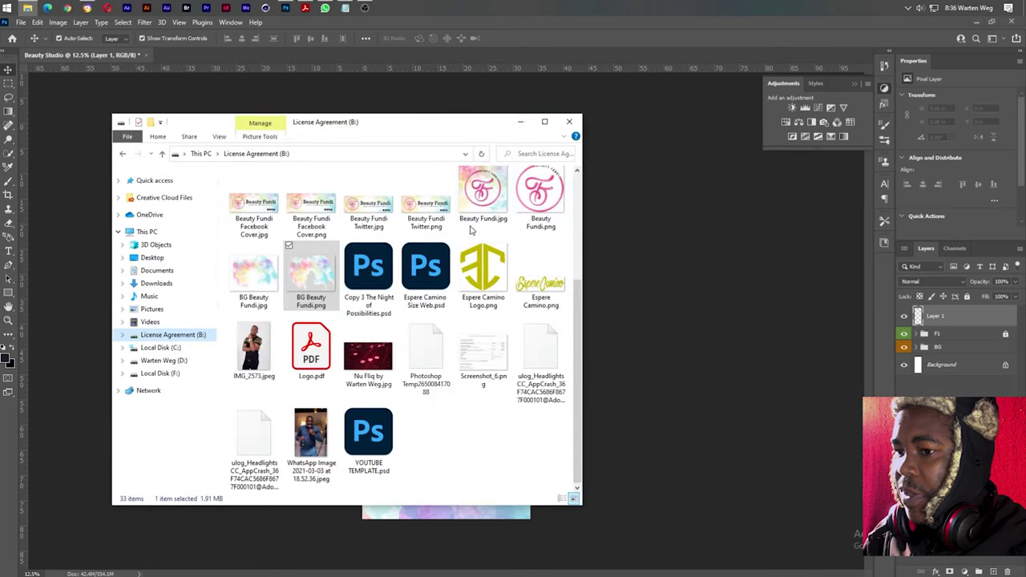
pyautogui.moveTo(540, 197); pyautogui.dragTo(429, 513)
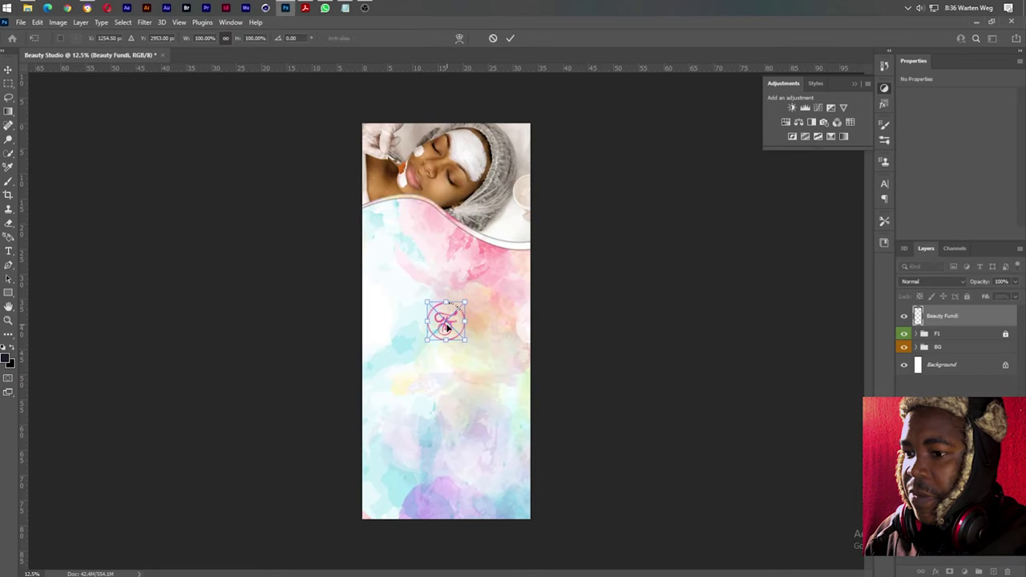
pyautogui.moveTo(465, 323)
pyautogui.mouseDown()
pyautogui.moveTo(478, 320)
pyautogui.moveTo(412, 243)
pyautogui.moveTo(425, 232)
pyautogui.moveTo(413, 228)
pyautogui.mouseUp()
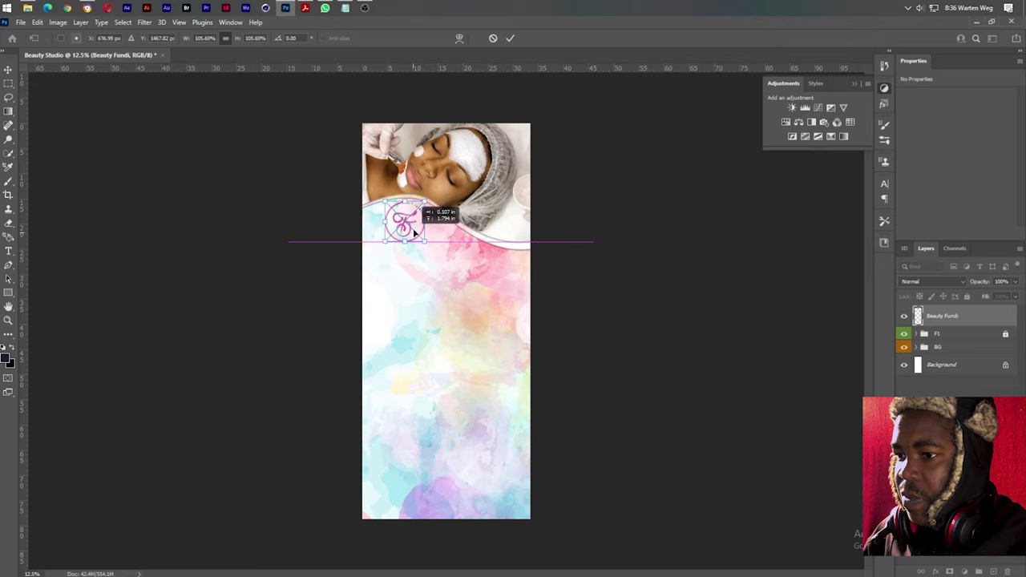
pyautogui.click(512, 38)
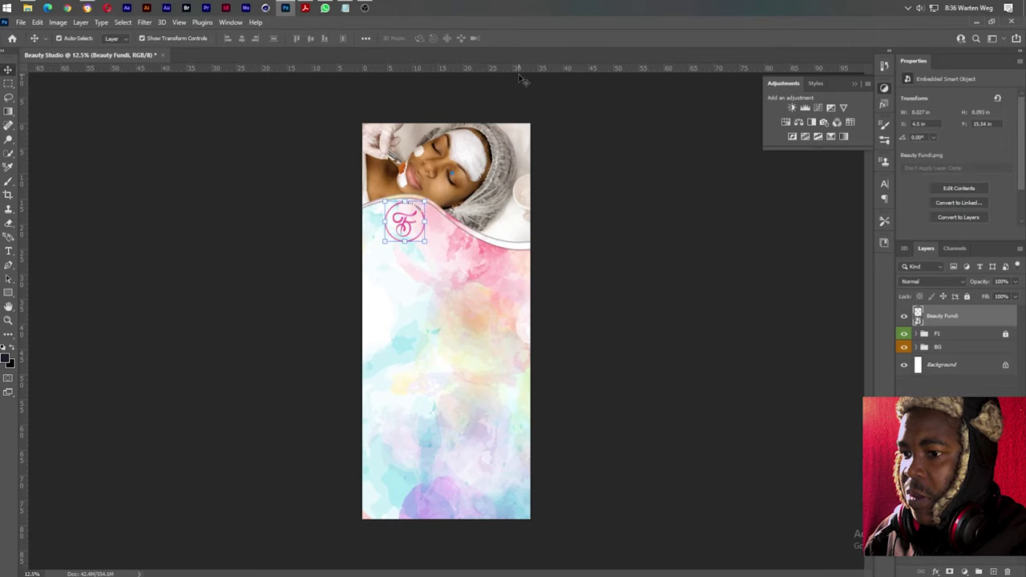
pyautogui.scroll(3, 403, 175)
pyautogui.scroll(2, 409, 233)
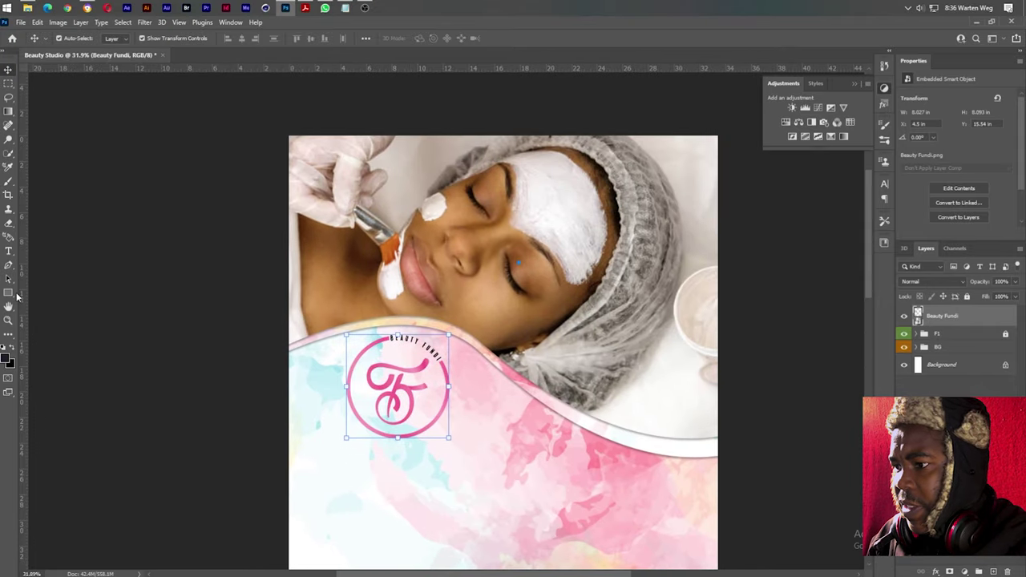
# - Draw a white-filled ellipse circle over the logo
pyautogui.click(8, 292)
pyautogui.click(40, 303)
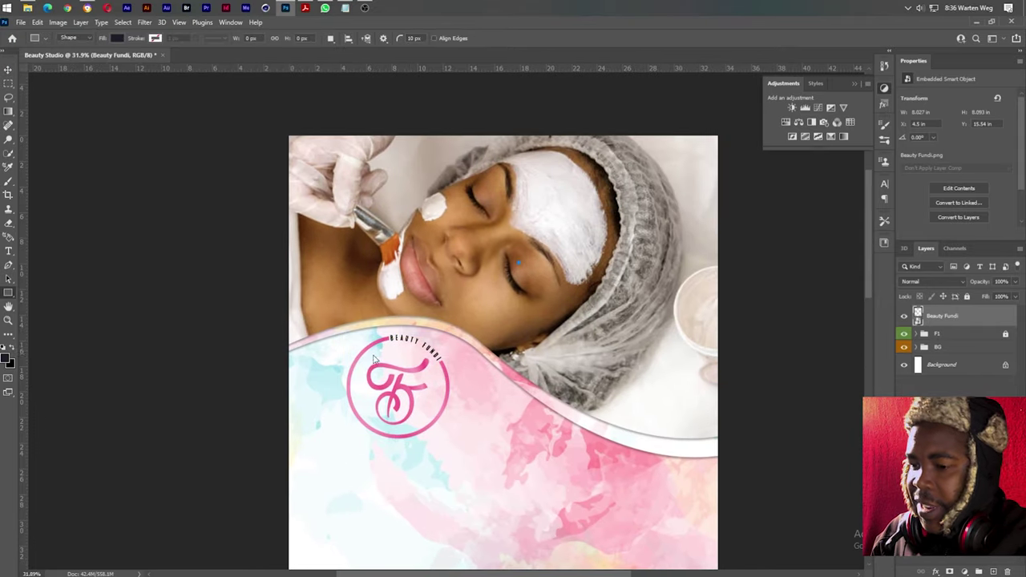
pyautogui.moveTo(370, 333)
pyautogui.mouseDown()
pyautogui.moveTo(453, 447)
pyautogui.moveTo(477, 441)
pyautogui.mouseUp()
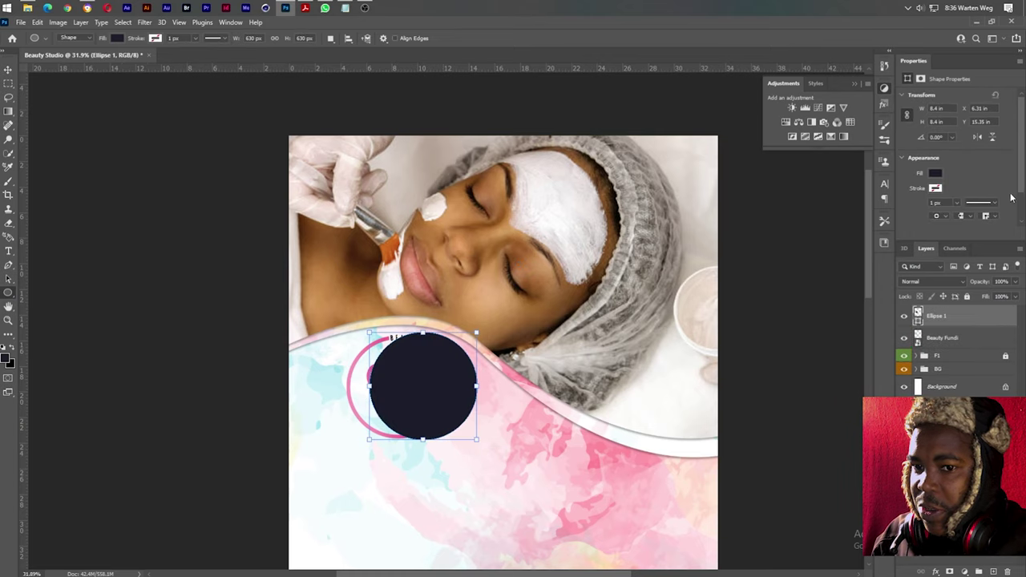
pyautogui.click(935, 174)
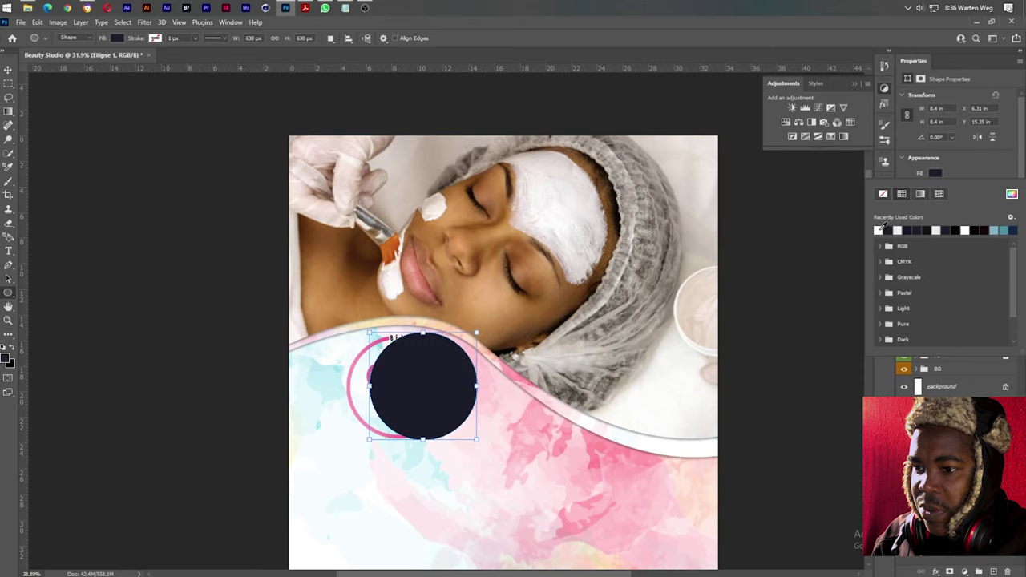
pyautogui.click(879, 230)
pyautogui.press('Return')
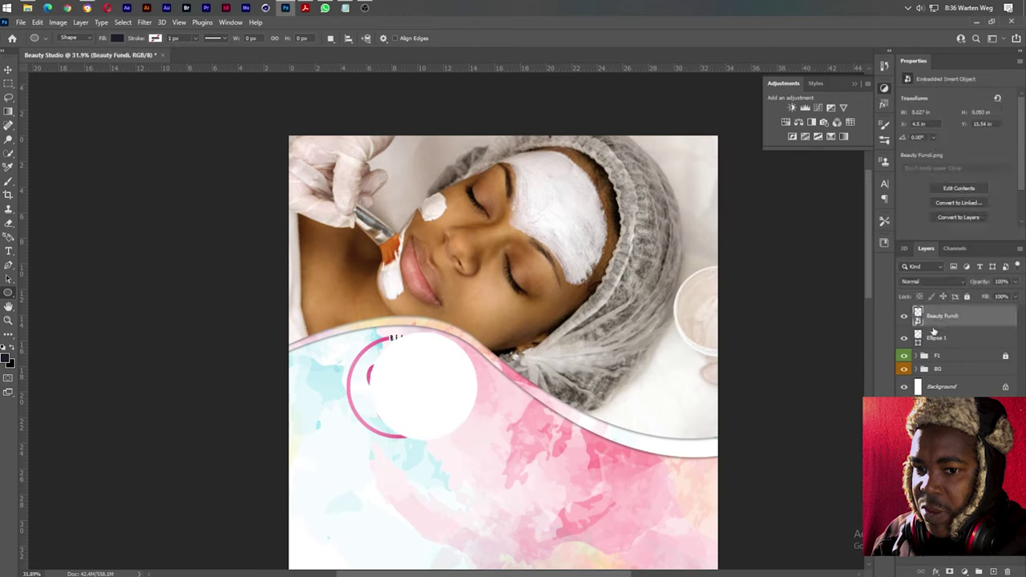
# - Centre the circle and logo on each other and shrink the logo to fit inside
pyautogui.keyDown('shift'); pyautogui.click(934, 336); pyautogui.keyUp('shift')
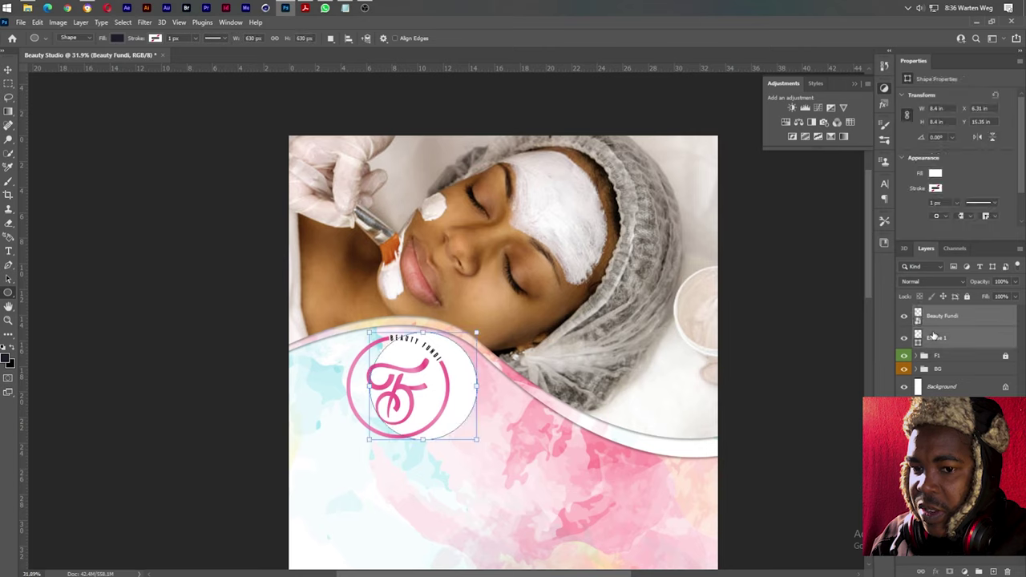
pyautogui.click(8, 71)
pyautogui.click(241, 39)
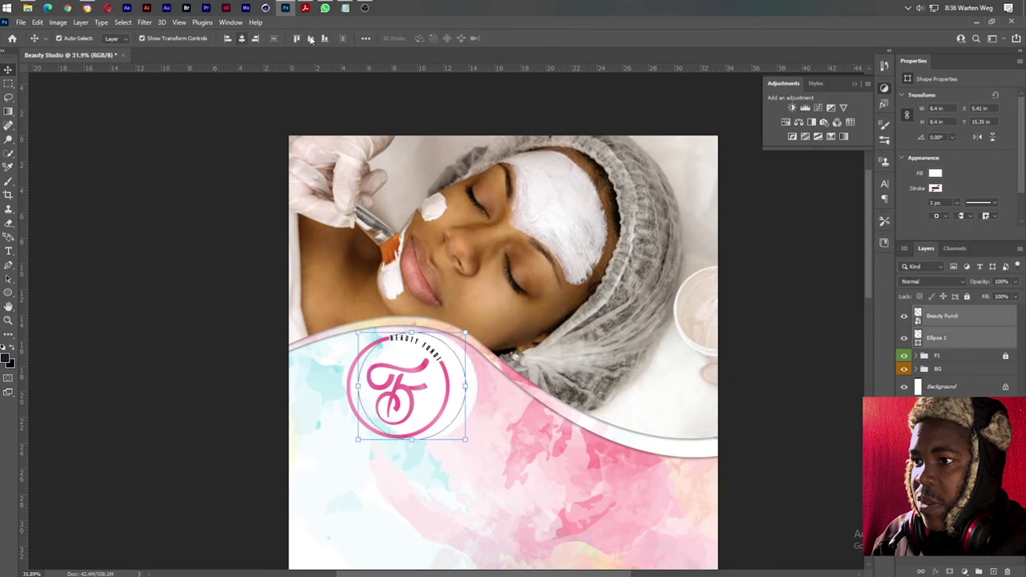
pyautogui.click(310, 39)
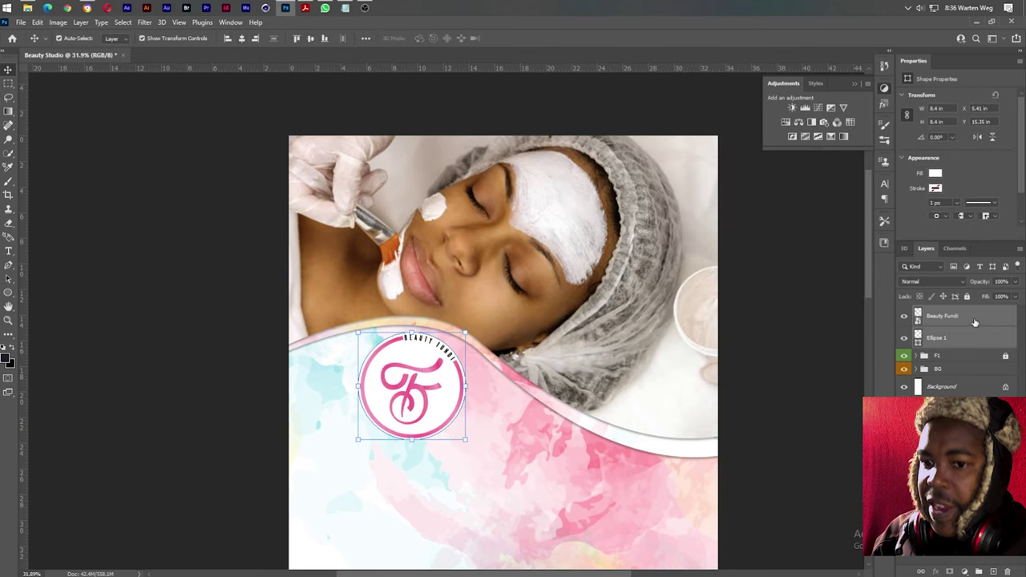
pyautogui.click(975, 321)
pyautogui.moveTo(463, 388); pyautogui.dragTo(460, 386)
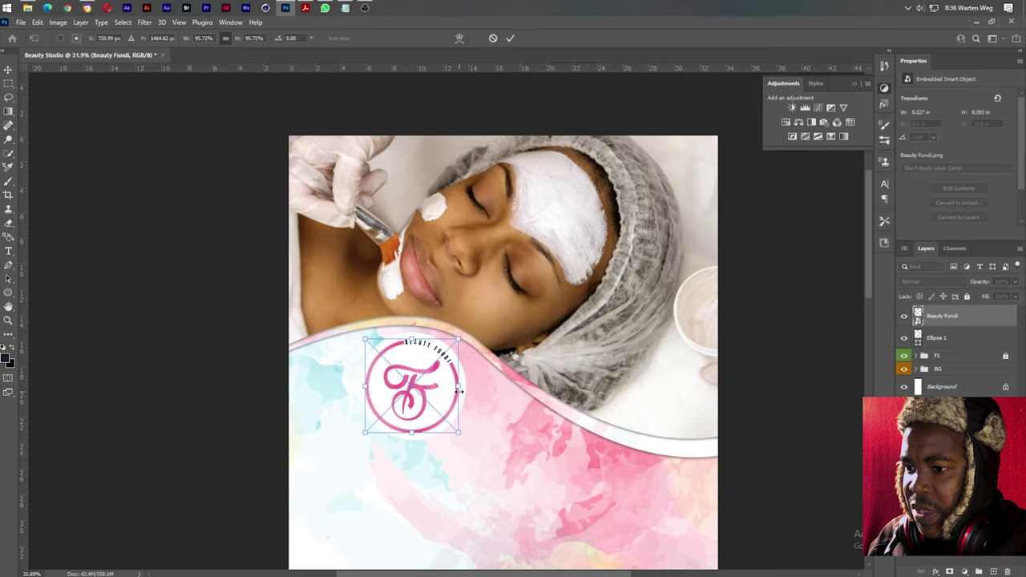
pyautogui.click(513, 39)
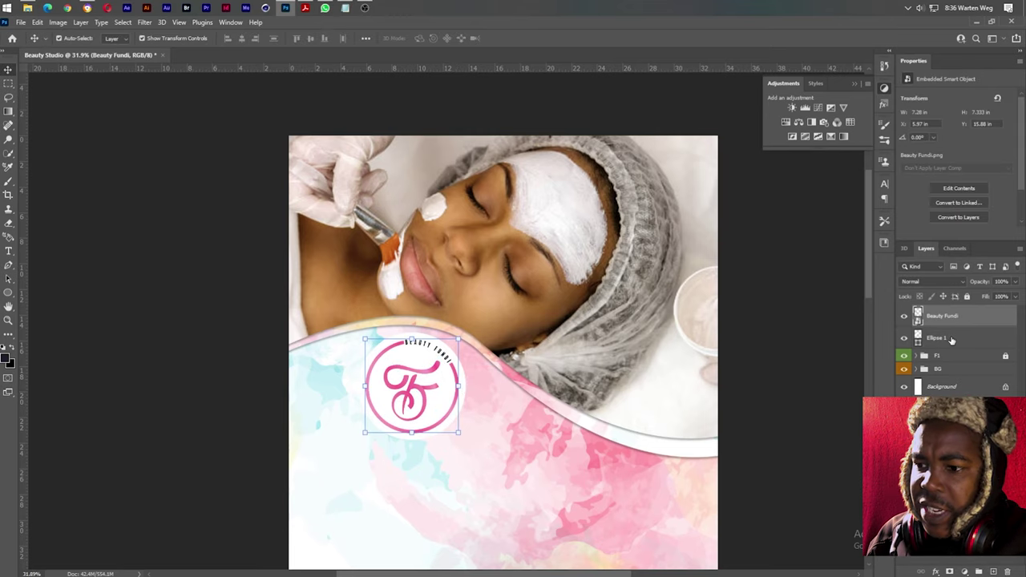
pyautogui.click(949, 340)
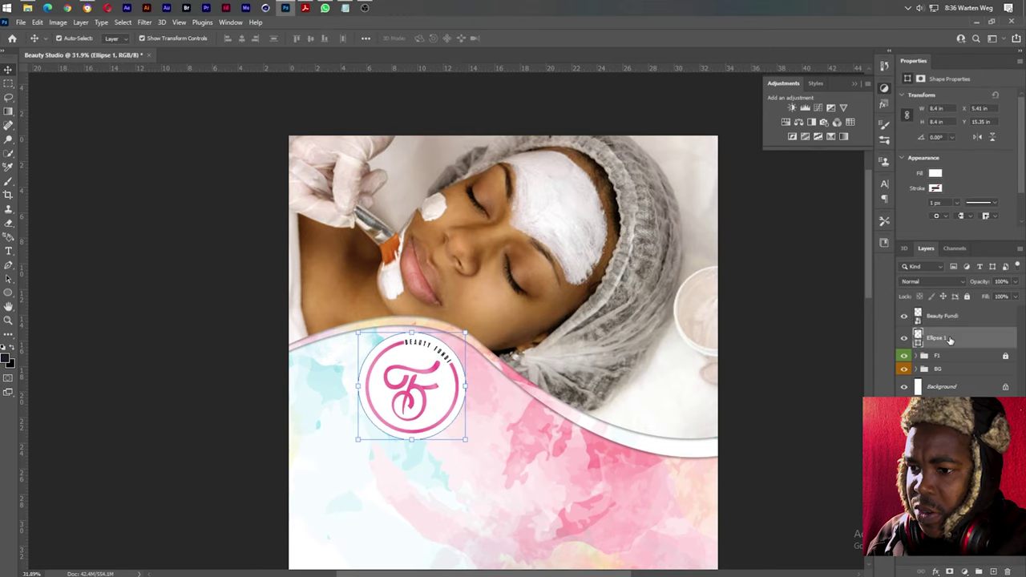
# - Give the white circle a drop shadow plus an 87° Multiply inner shadow
pyautogui.click(935, 572)
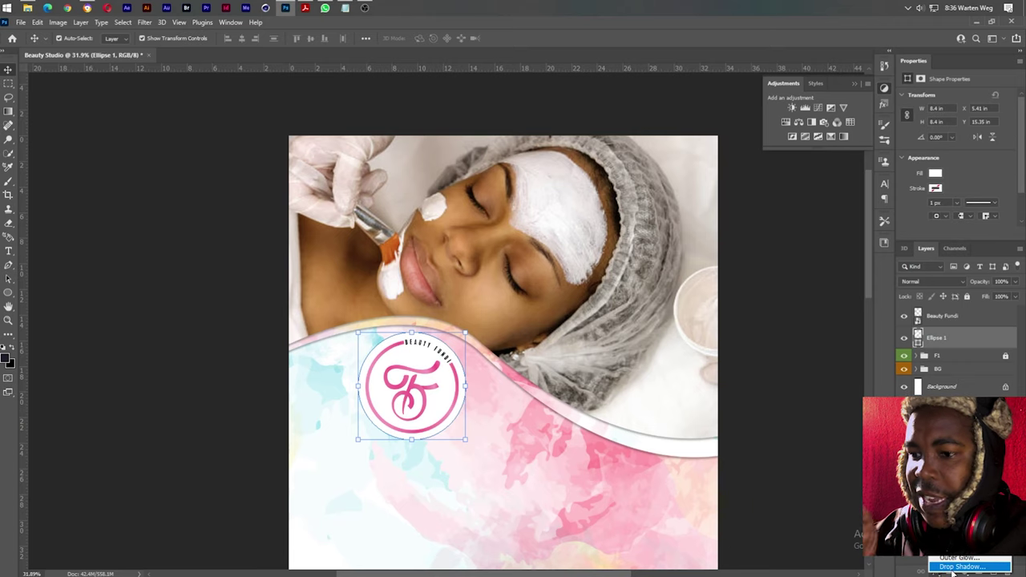
pyautogui.click(958, 566)
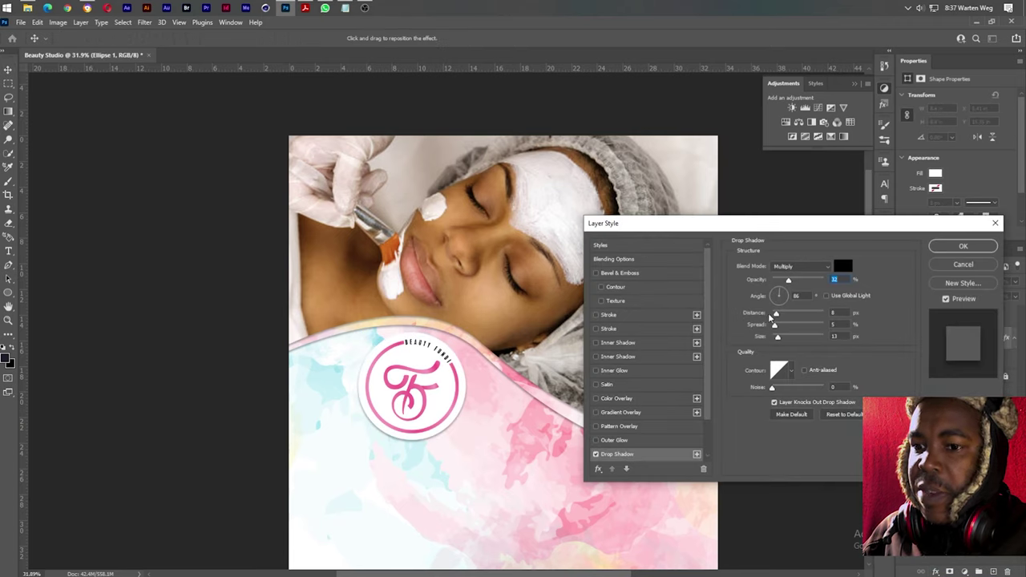
pyautogui.click(612, 345)
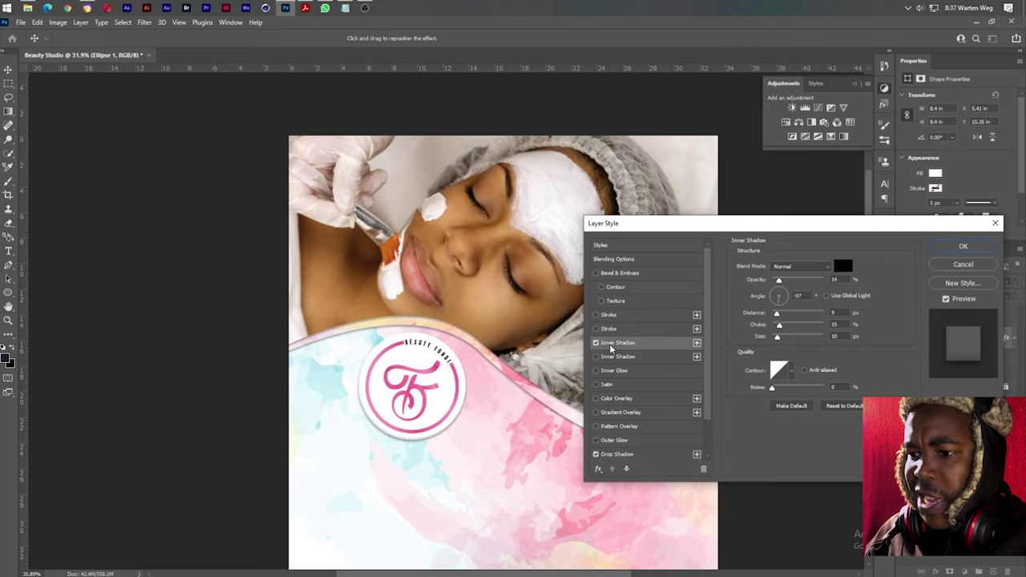
pyautogui.click(780, 293)
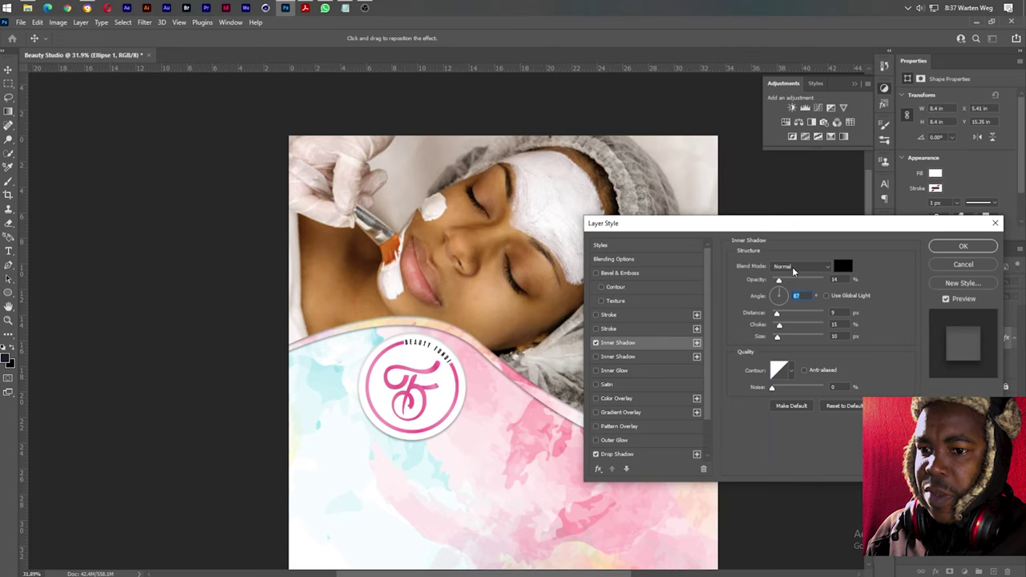
pyautogui.click(794, 267)
pyautogui.click(789, 309)
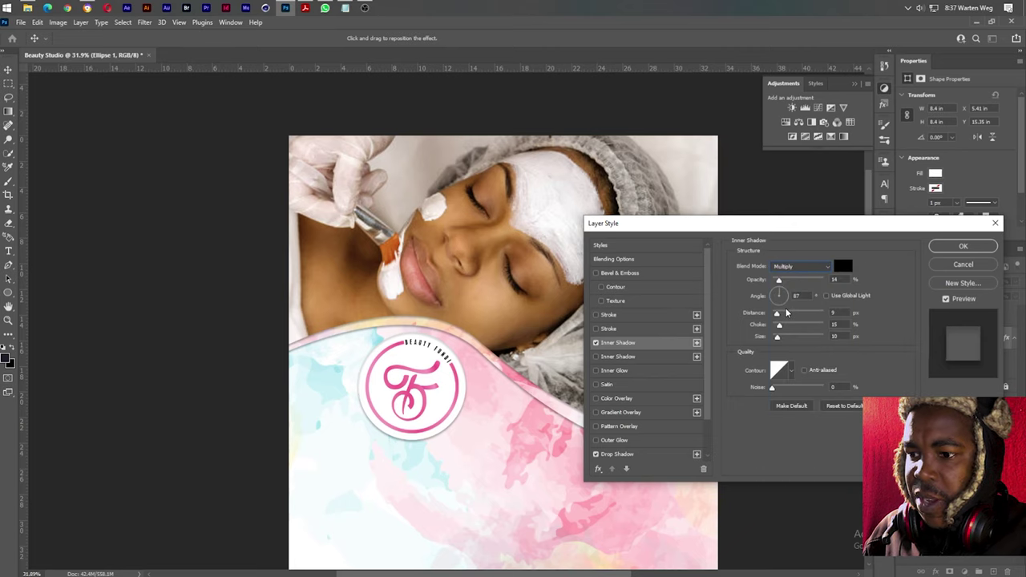
pyautogui.click(950, 246)
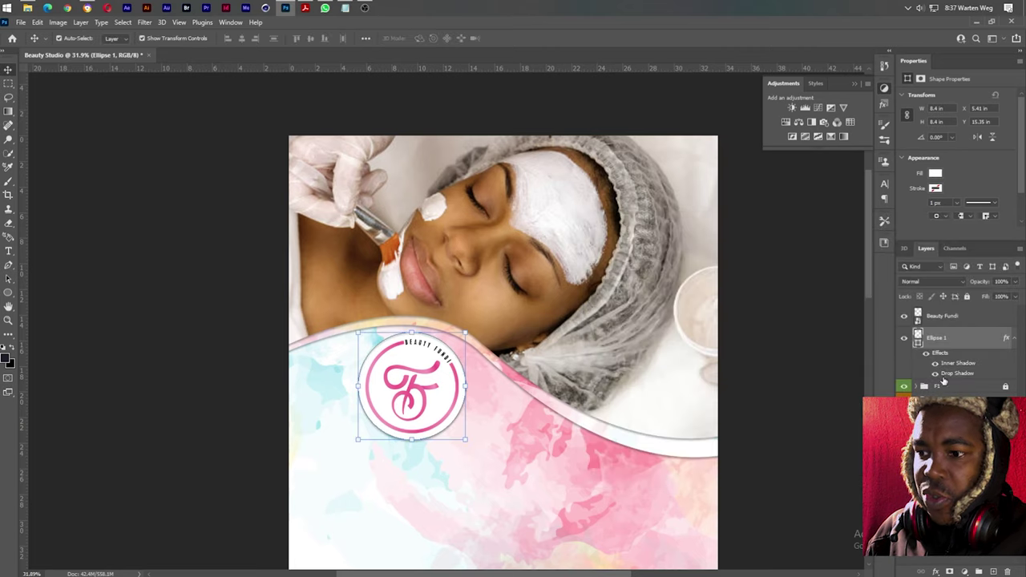
pyautogui.keyDown('shift'); pyautogui.click(946, 318); pyautogui.keyUp('shift')
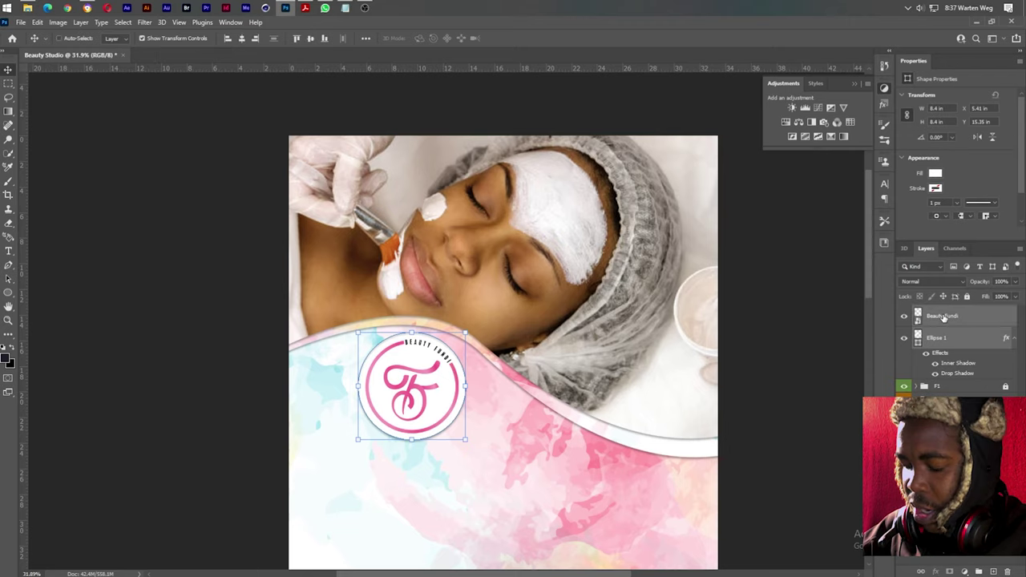
# - Group the logo and circle as 'Logo', then shrink and raise the badge slightly
pyautogui.hotkey('ctrl', 'g')
pyautogui.doubleClick(943, 312)
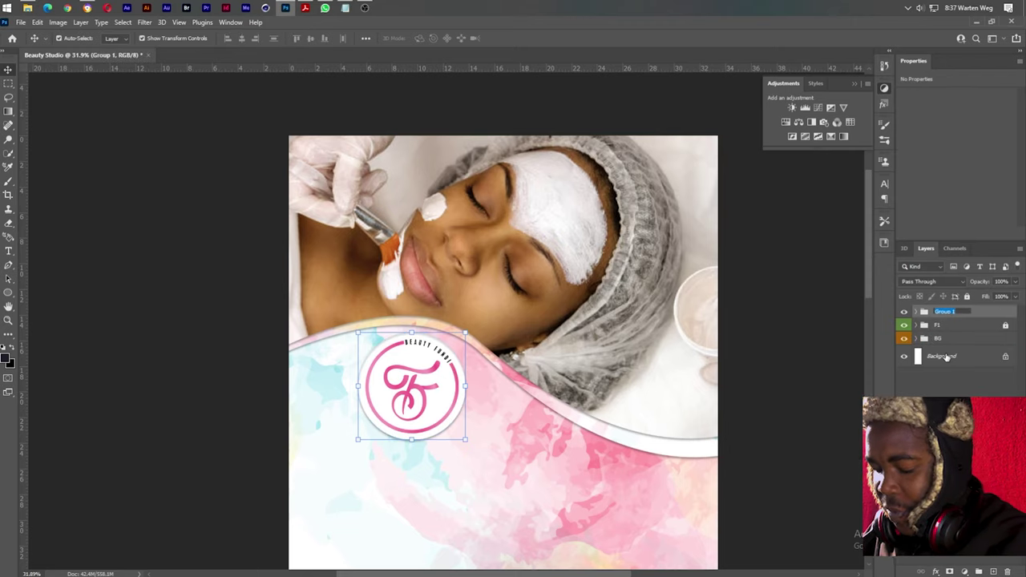
pyautogui.write('Logo')
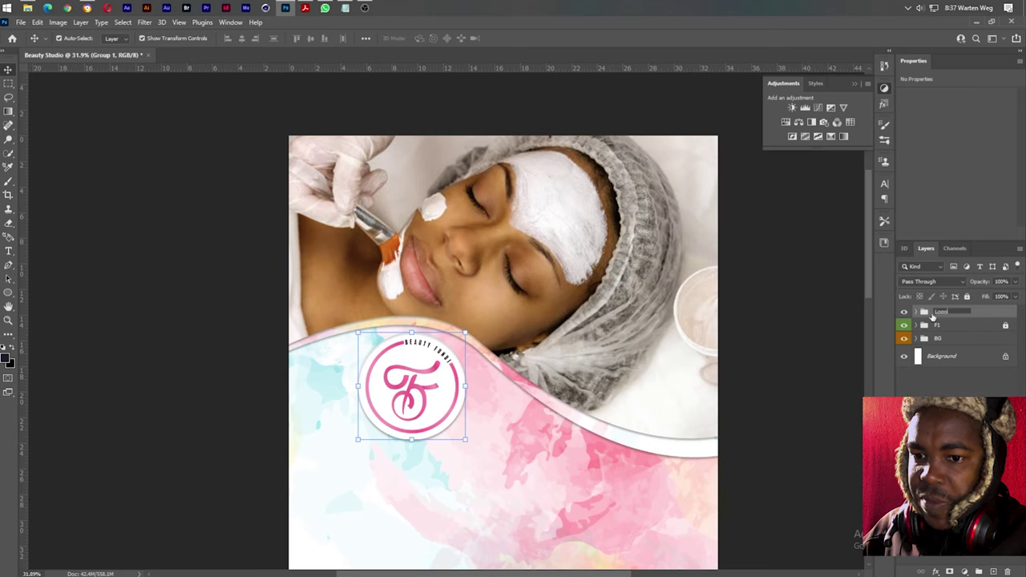
pyautogui.click(948, 372)
pyautogui.rightClick(940, 312)
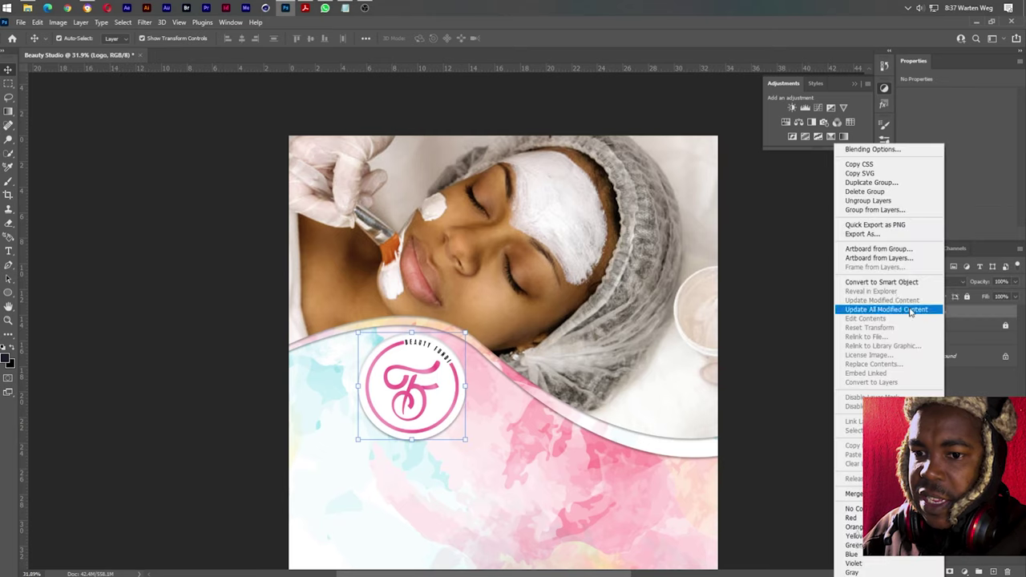
pyautogui.click(878, 571)
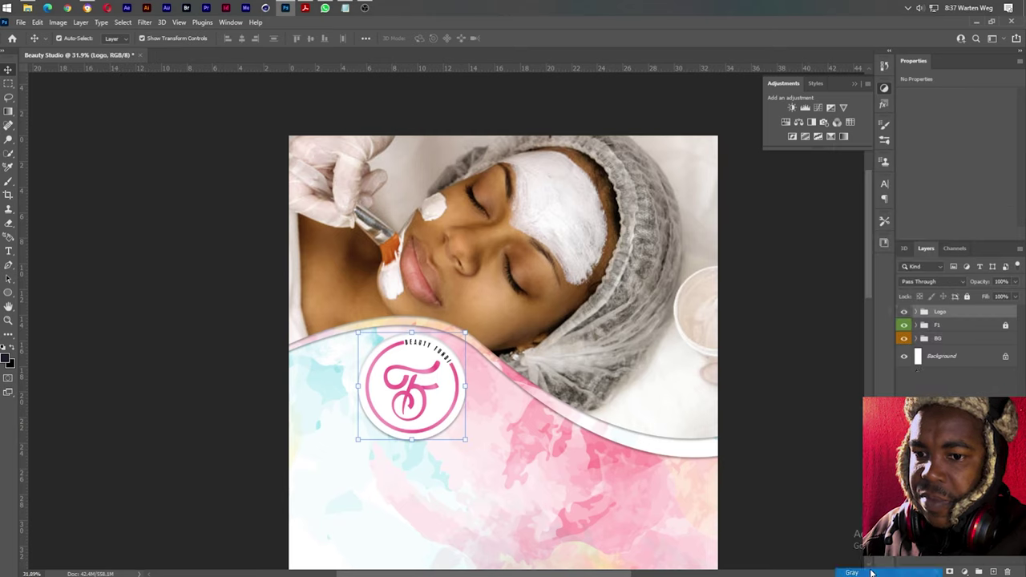
pyautogui.moveTo(465, 388); pyautogui.dragTo(437, 383)
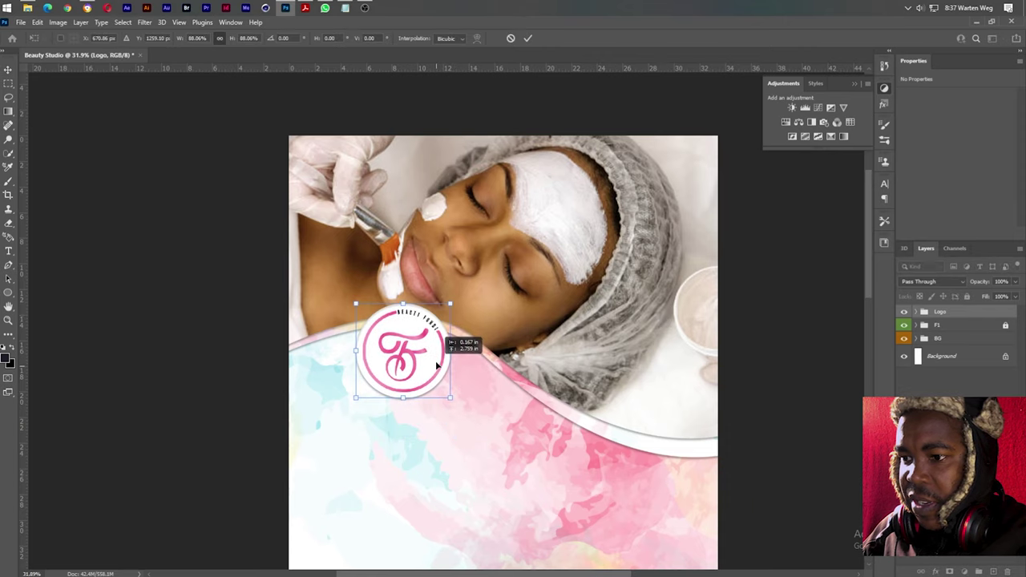
pyautogui.moveTo(437, 384); pyautogui.dragTo(437, 369)
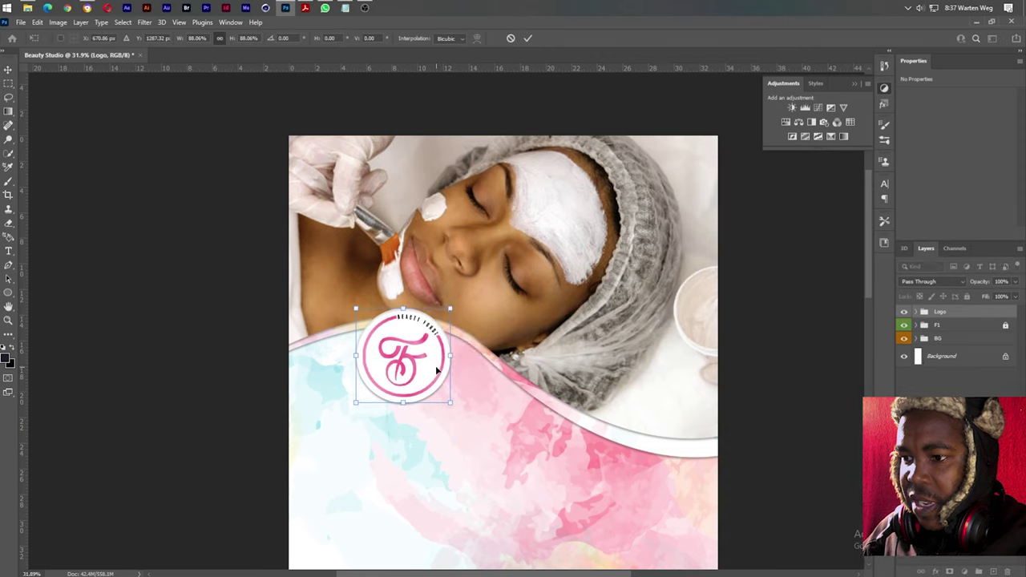
pyautogui.click(528, 38)
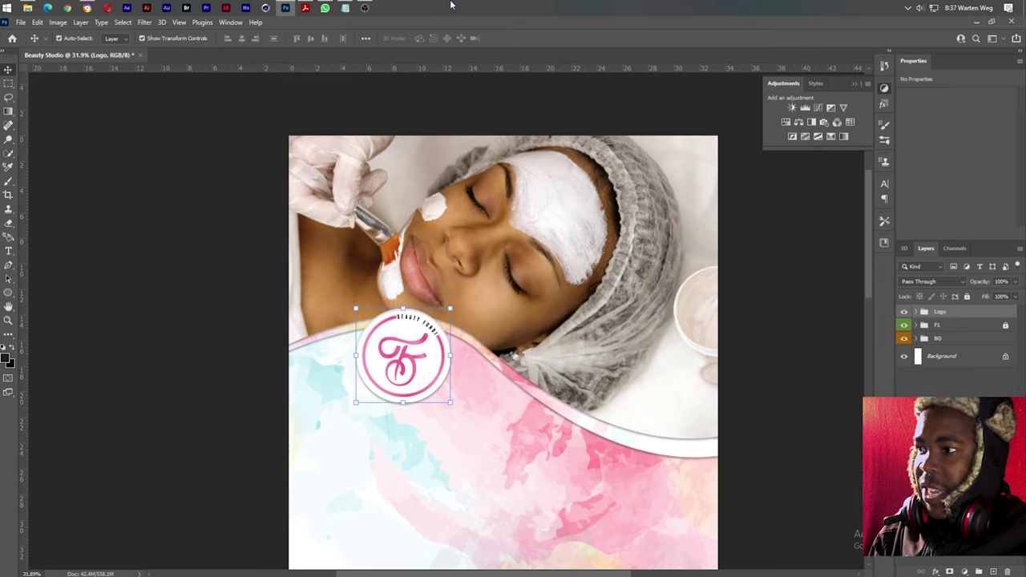
# - Duplicate the white circle and move the copy down onto the pink area
pyautogui.click(925, 389)
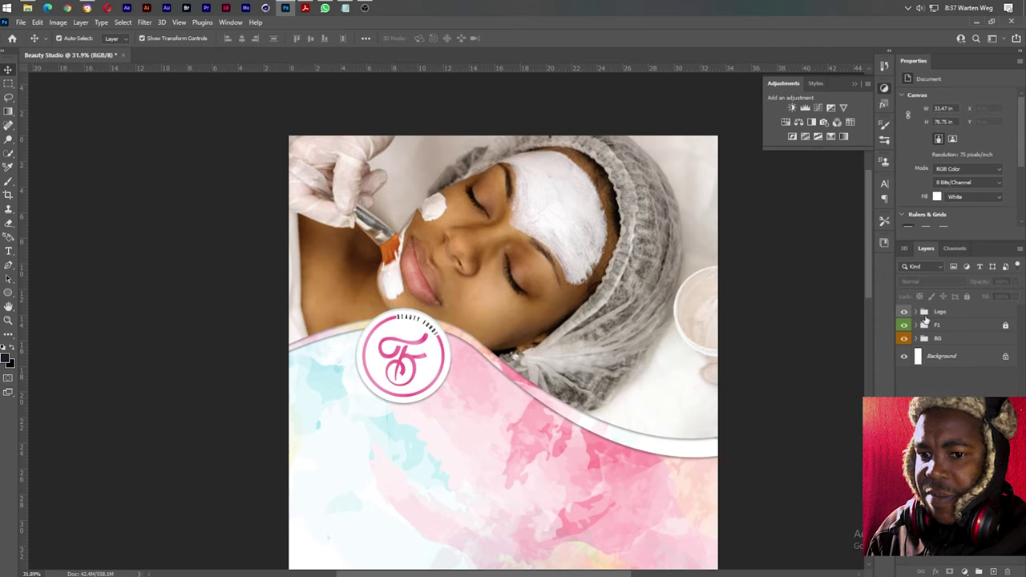
pyautogui.click(916, 312)
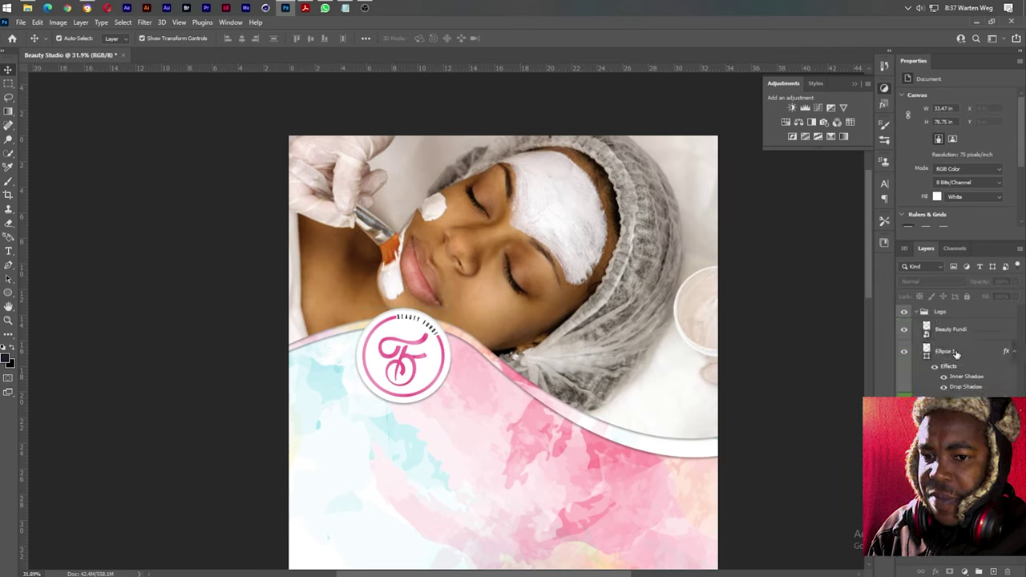
pyautogui.moveTo(946, 351); pyautogui.dragTo(954, 316)
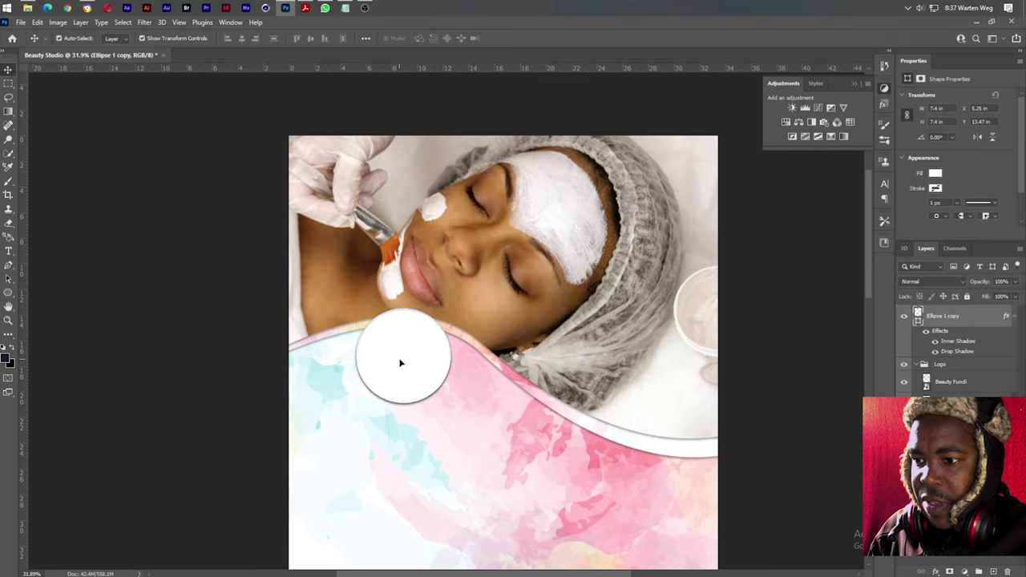
pyautogui.moveTo(401, 361); pyautogui.dragTo(583, 492)
# - Drag Frame 2.png from the Desktop folder onto the Photoshop canvas
pyautogui.scroll(-3, 544, 318)
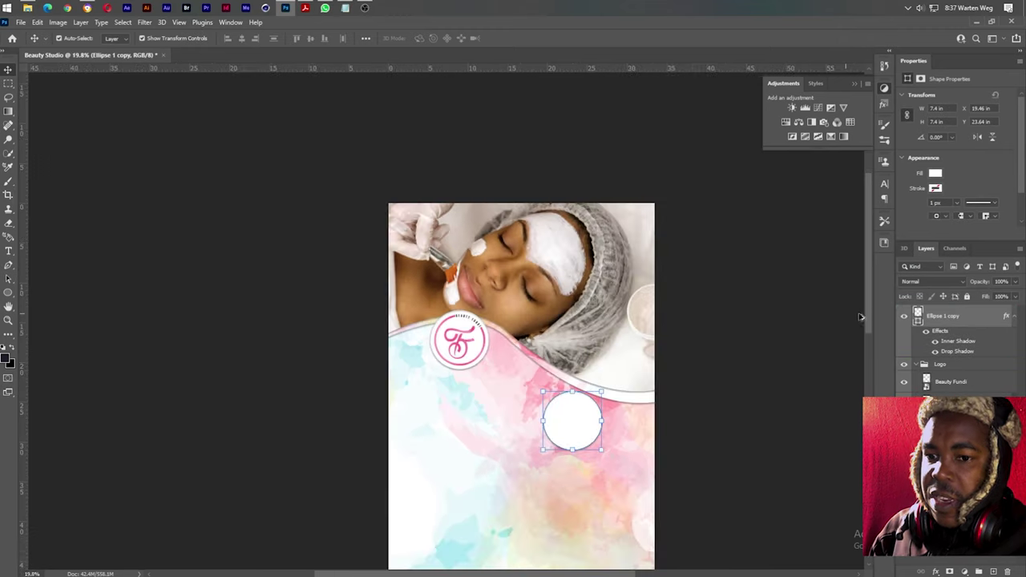
pyautogui.click(924, 364)
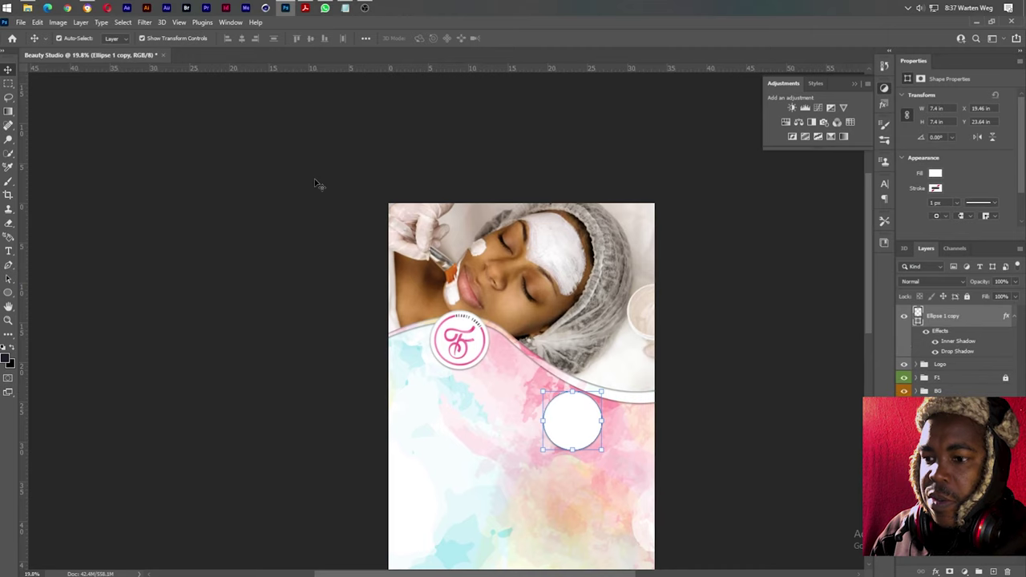
pyautogui.click(28, 8)
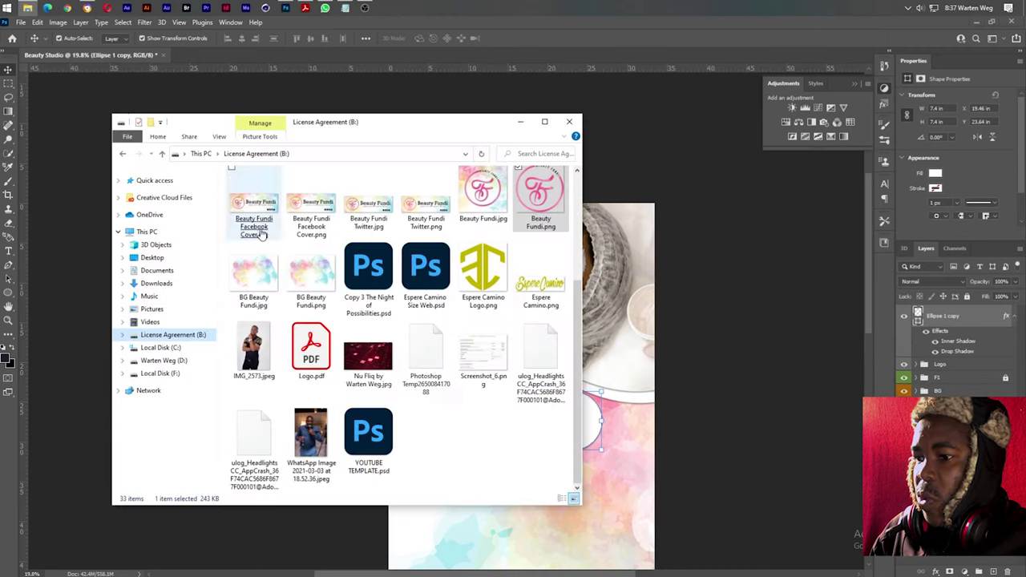
pyautogui.click(151, 257)
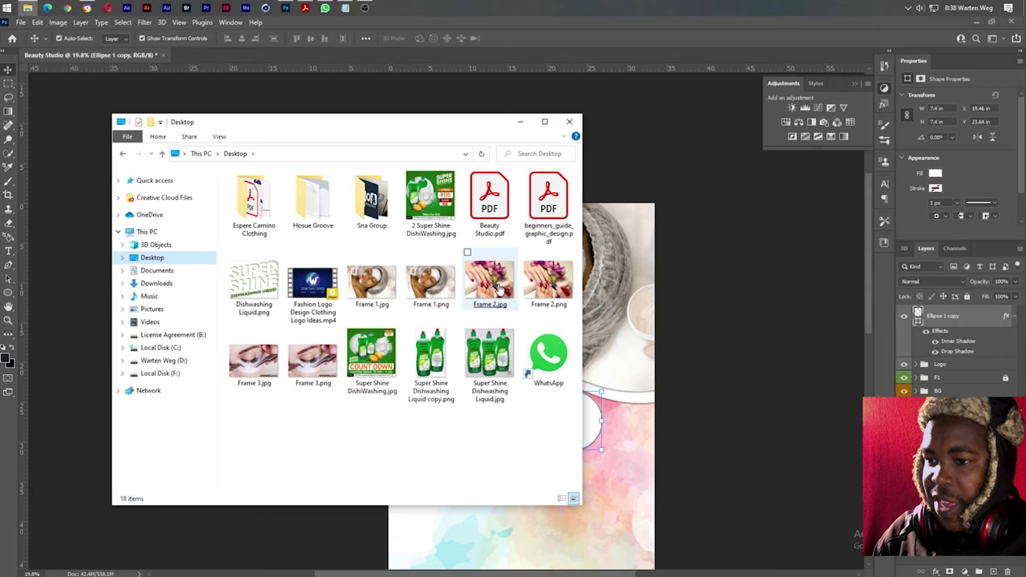
pyautogui.moveTo(490, 282)
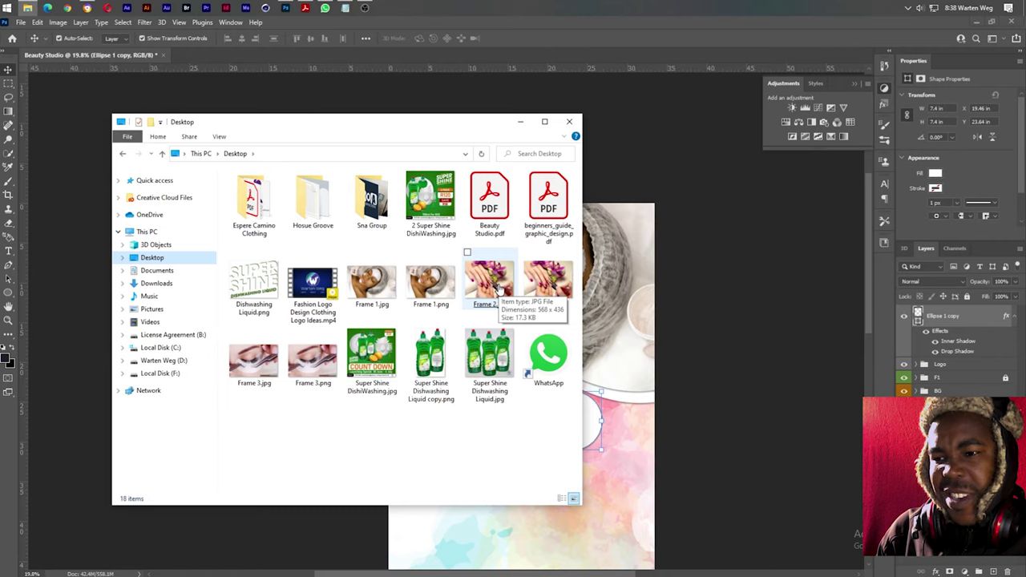
pyautogui.moveTo(549, 280)
pyautogui.mouseDown()
pyautogui.moveTo(628, 465)
pyautogui.moveTo(622, 452)
pyautogui.mouseUp()
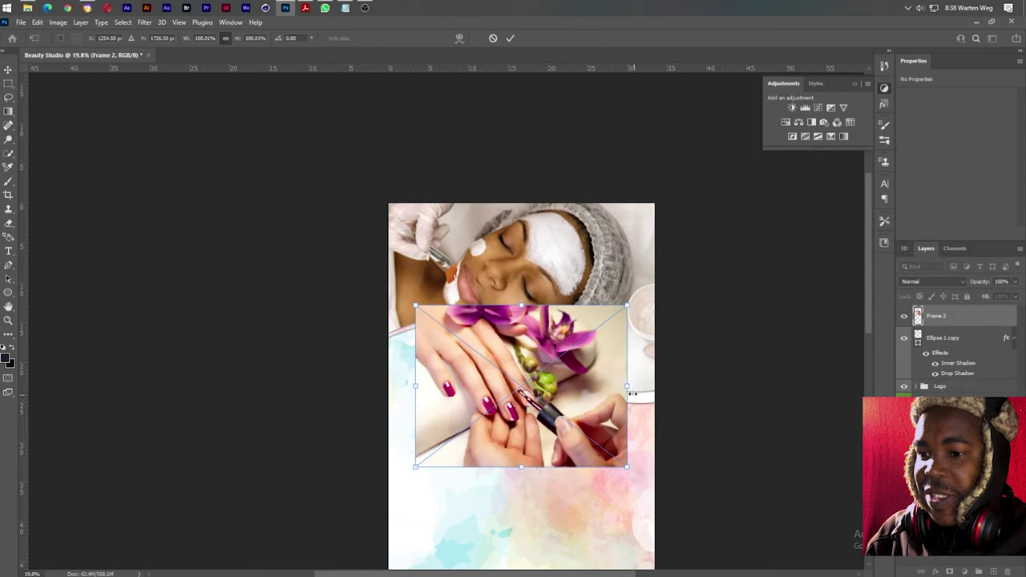
# - Scale the Frame 2 nail photo, clip it into the circle, and duplicate the circle
pyautogui.moveTo(627, 389)
pyautogui.mouseDown()
pyautogui.moveTo(602, 377)
pyautogui.moveTo(578, 399)
pyautogui.moveTo(621, 415)
pyautogui.mouseUp()
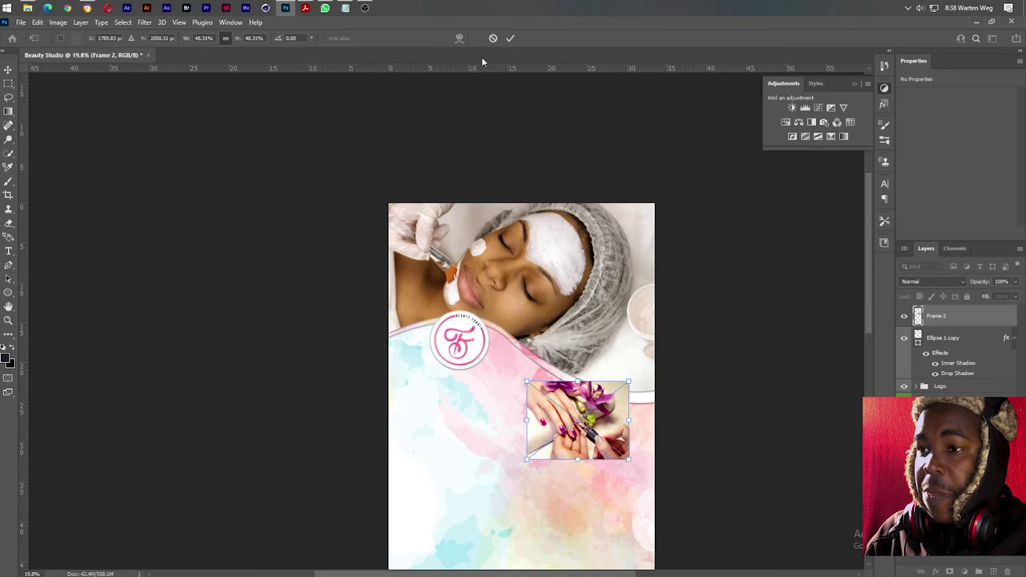
pyautogui.click(511, 40)
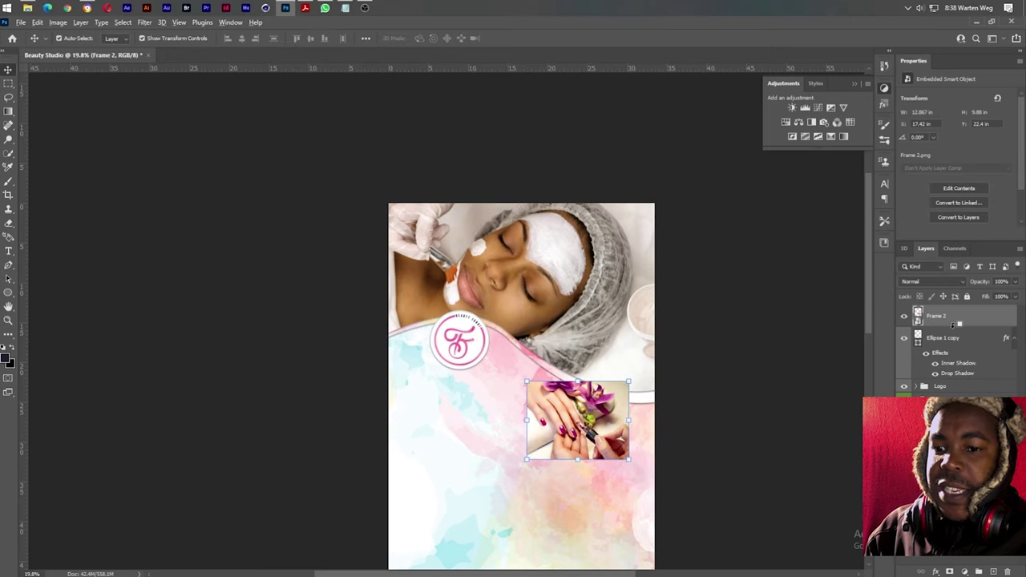
pyautogui.keyDown('alt'); pyautogui.click(952, 325); pyautogui.keyUp('alt')
pyautogui.scroll(5, 603, 453)
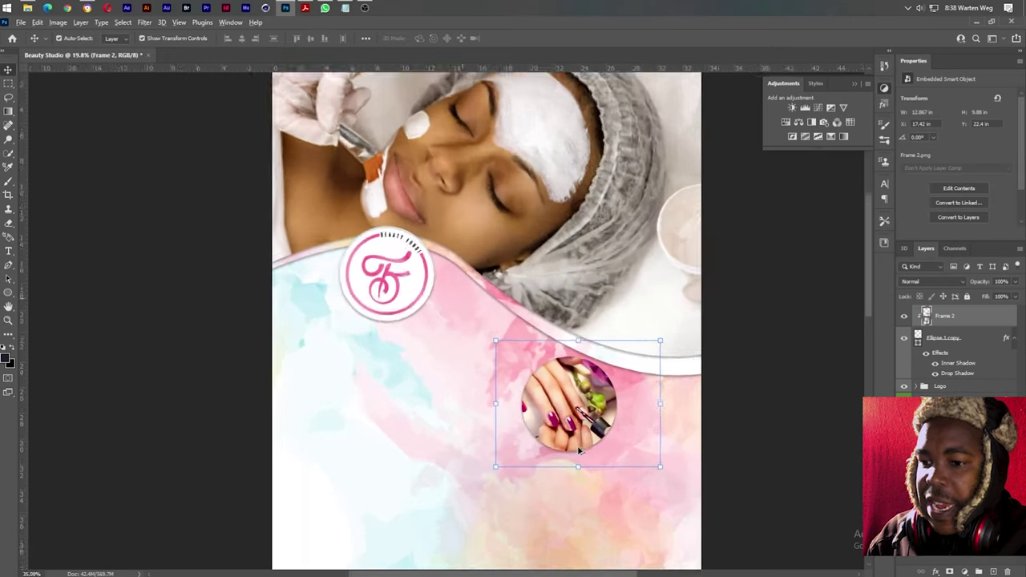
pyautogui.moveTo(711, 381)
pyautogui.mouseDown()
pyautogui.moveTo(666, 388)
pyautogui.moveTo(683, 388)
pyautogui.mouseUp()
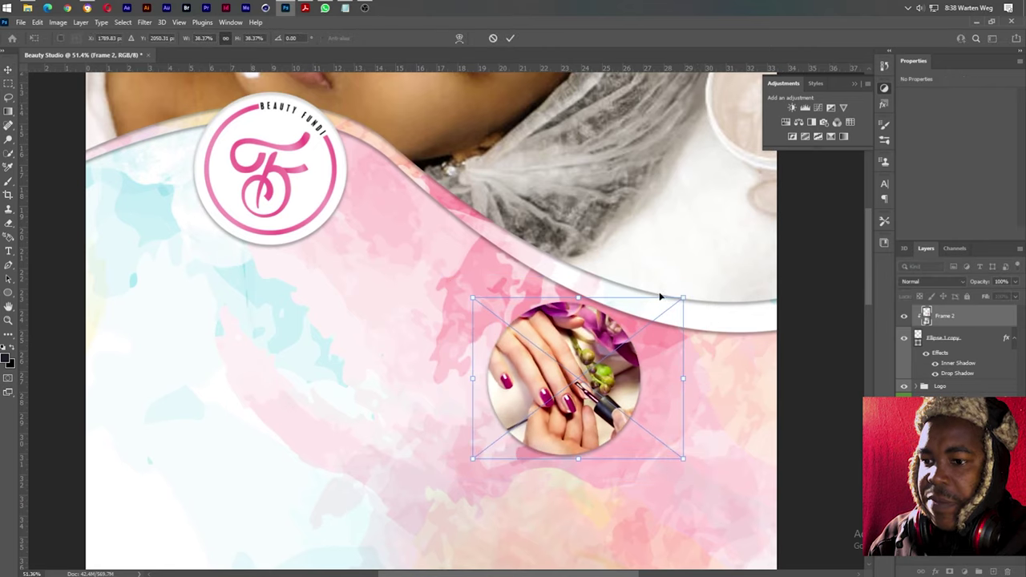
pyautogui.click(511, 39)
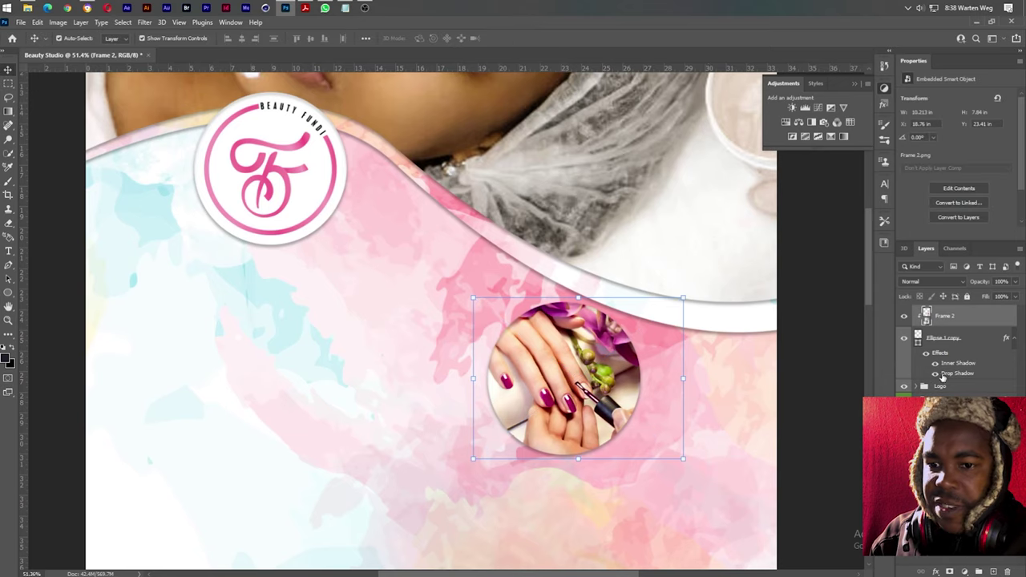
pyautogui.moveTo(949, 340); pyautogui.dragTo(960, 387)
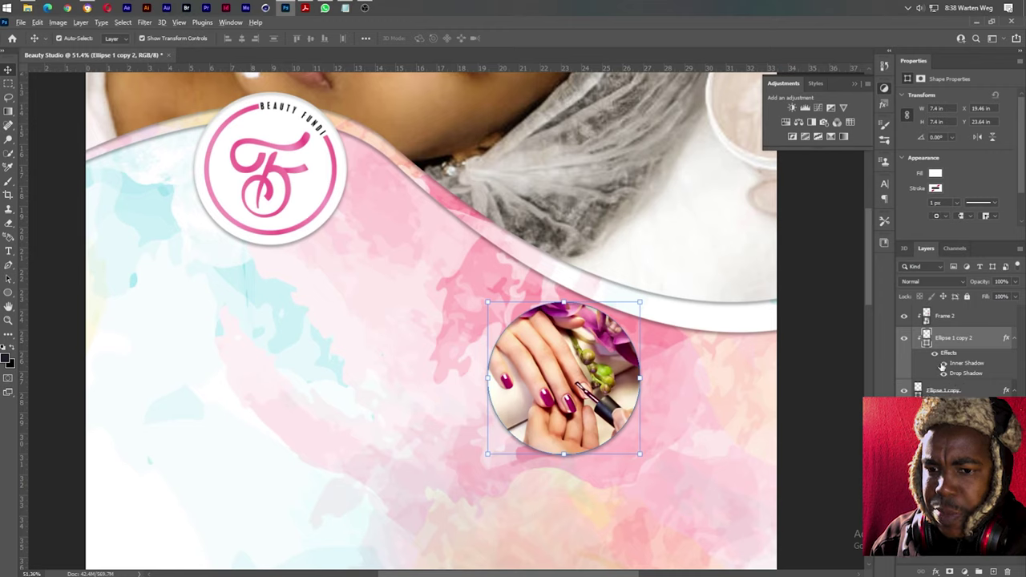
# - Clip the nail photo to the duplicate circle and enlarge the lower circle to 7.39 × 7.39 in
pyautogui.keyDown('alt'); pyautogui.click(939, 323); pyautogui.keyUp('alt')
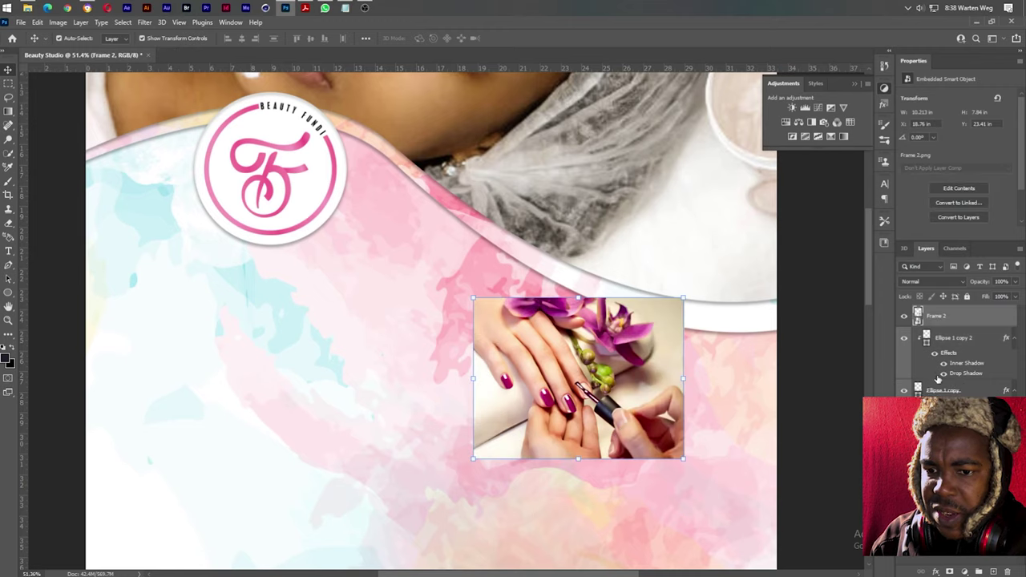
pyautogui.click(937, 337)
pyautogui.keyDown('alt'); pyautogui.click(938, 326); pyautogui.keyUp('alt')
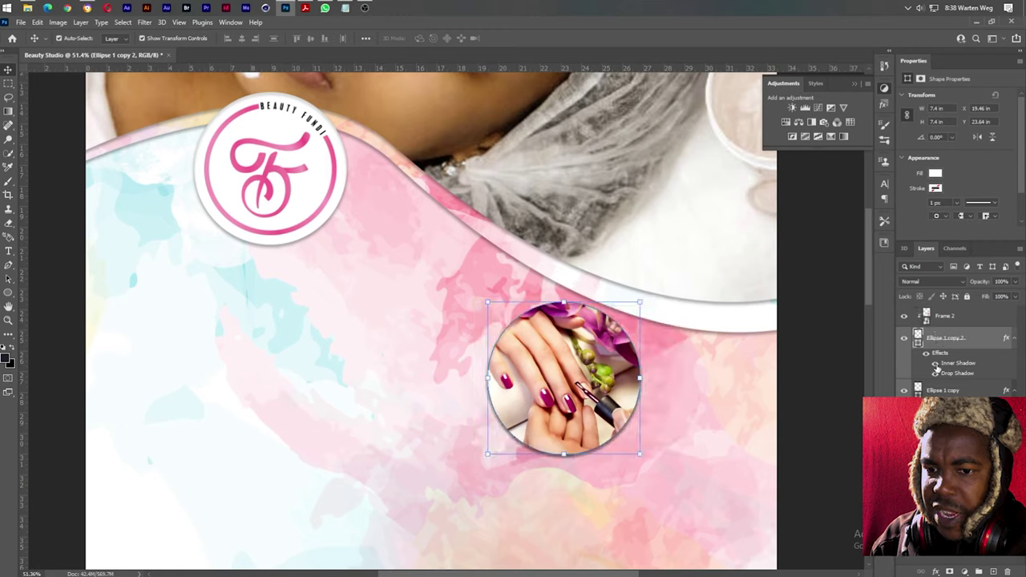
pyautogui.click(930, 390)
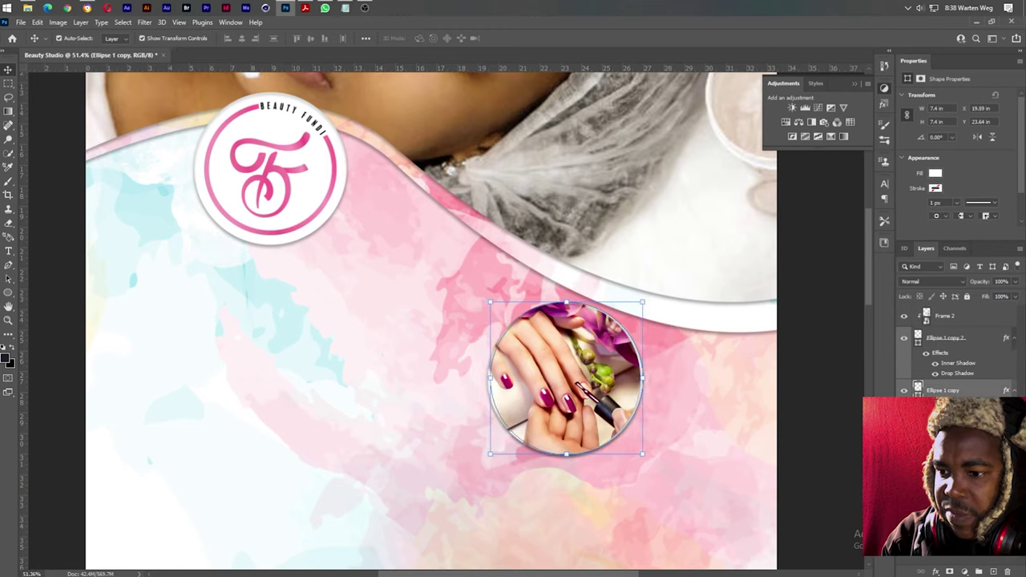
pyautogui.scroll(2, 612, 454)
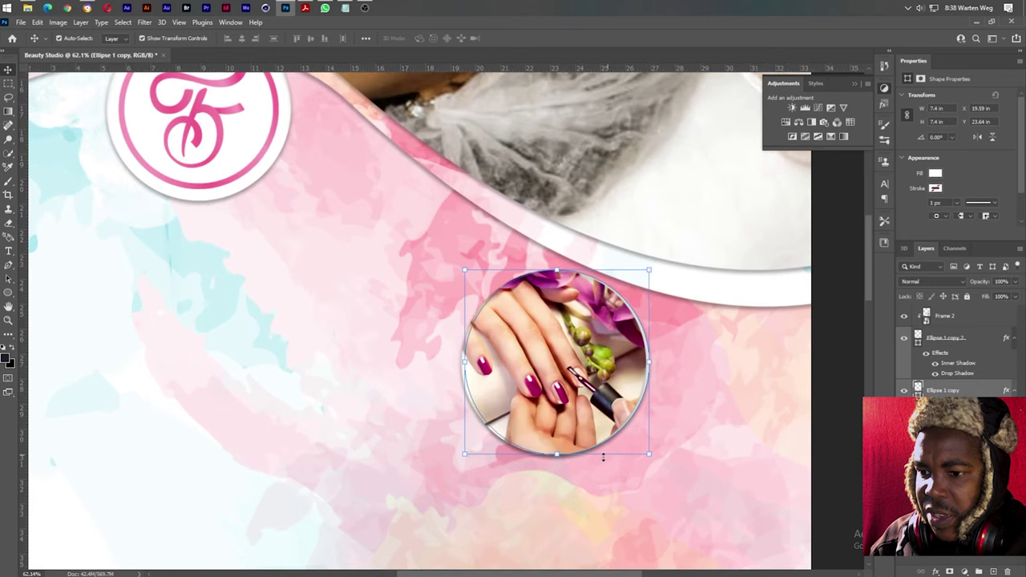
pyautogui.moveTo(557, 453); pyautogui.dragTo(558, 459)
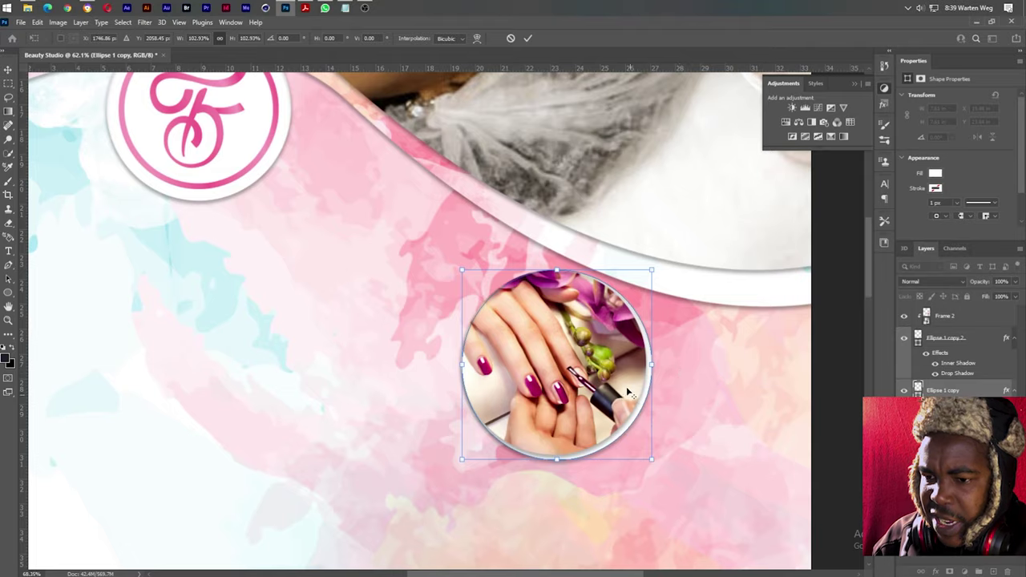
pyautogui.scroll(2, 618, 391)
pyautogui.scroll(2, 682, 339)
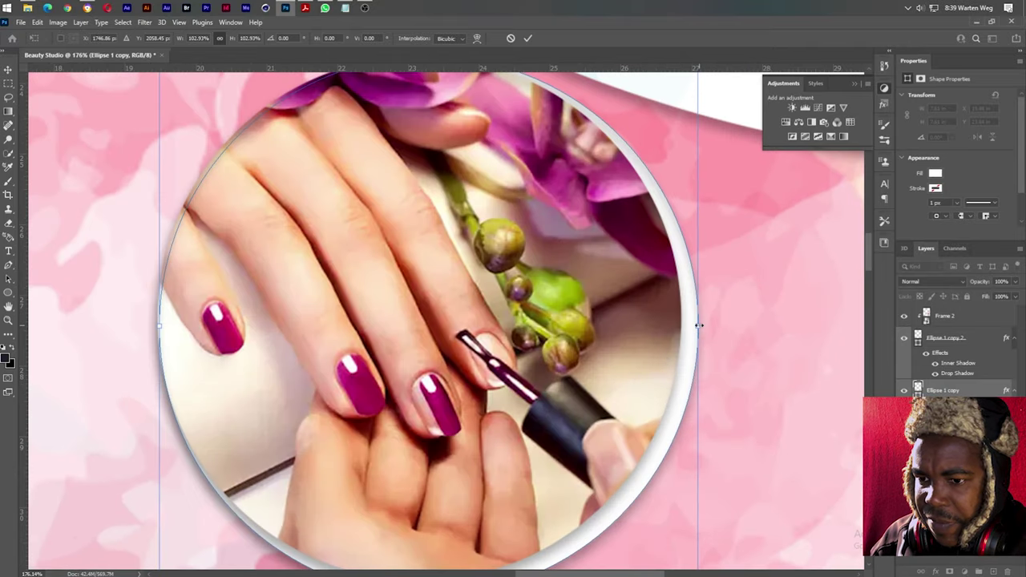
pyautogui.moveTo(698, 326); pyautogui.dragTo(689, 327)
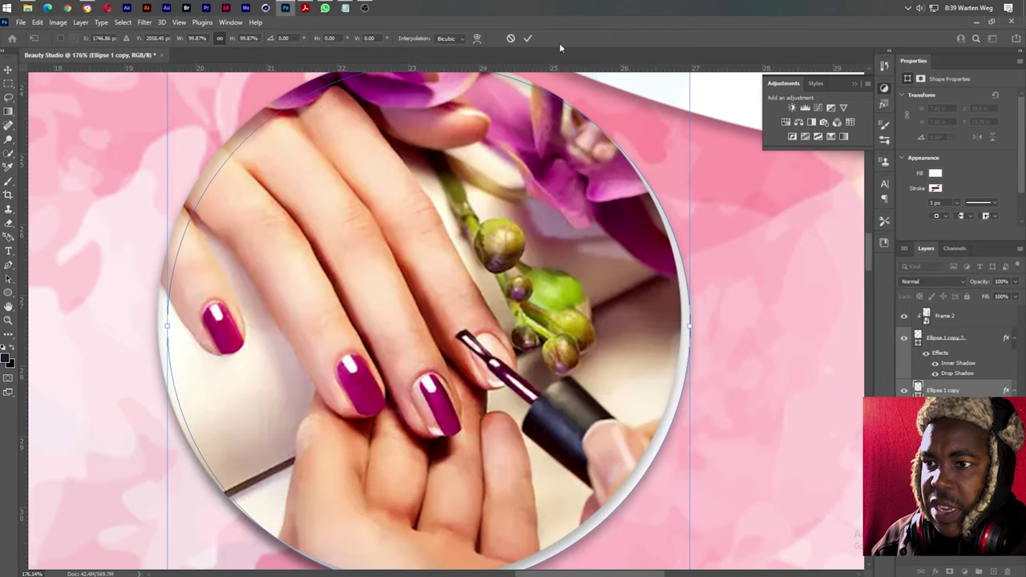
pyautogui.click(528, 39)
pyautogui.scroll(-2, 737, 361)
pyautogui.scroll(-1, 779, 371)
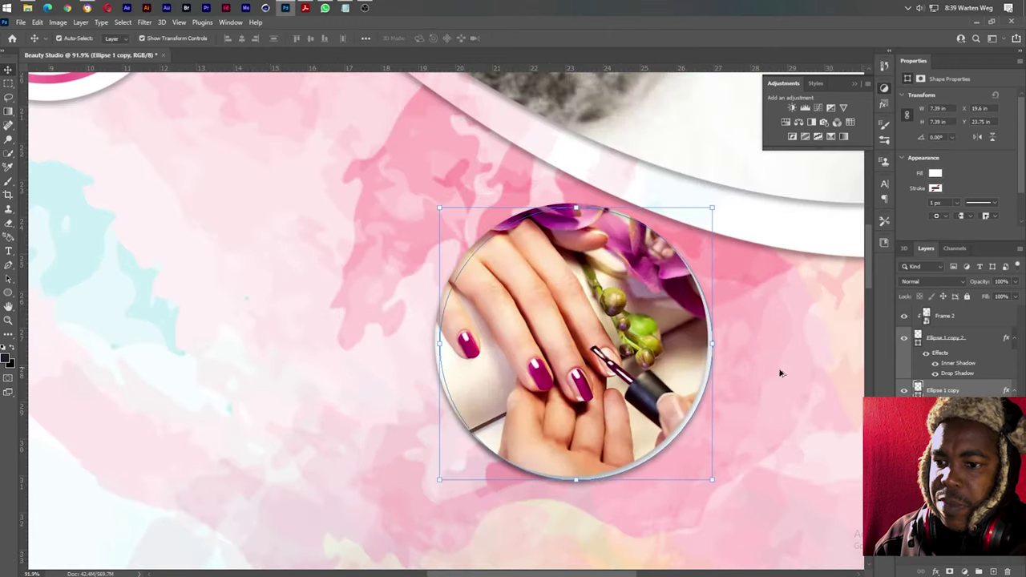
# - Fill the rim circle with magenta sampled from the painted nail
pyautogui.doubleClick(918, 391)
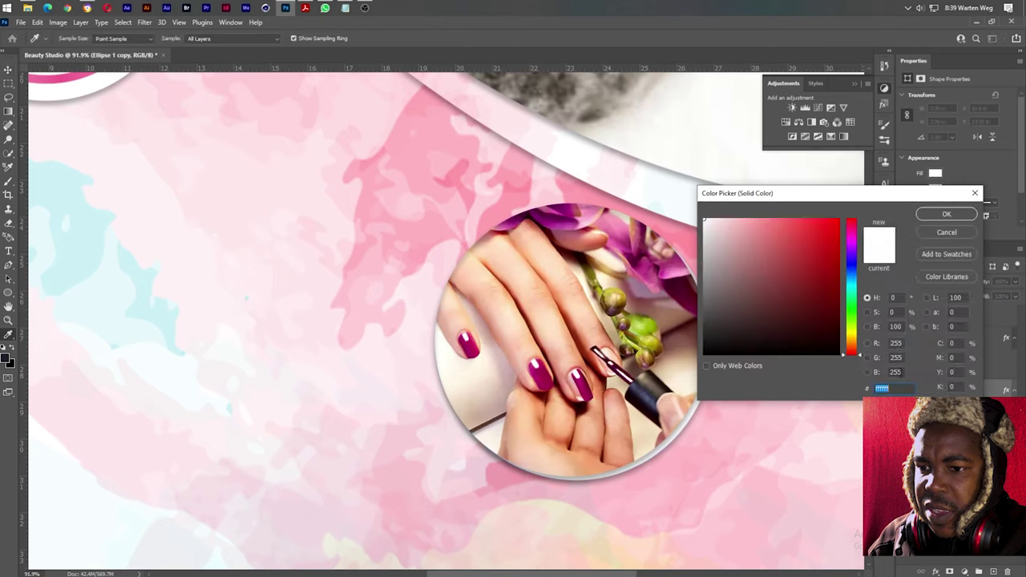
pyautogui.click(589, 384)
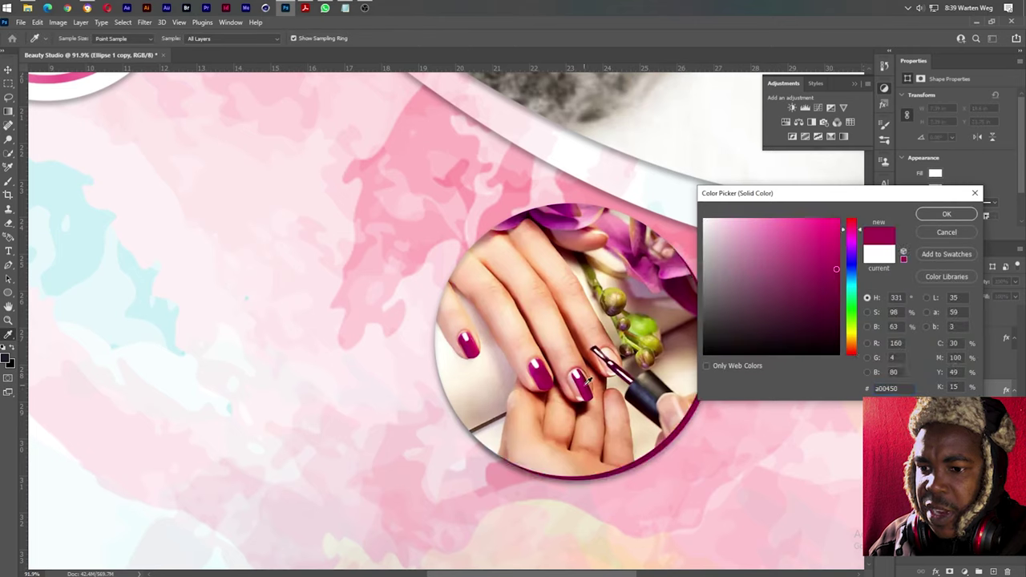
pyautogui.click(942, 214)
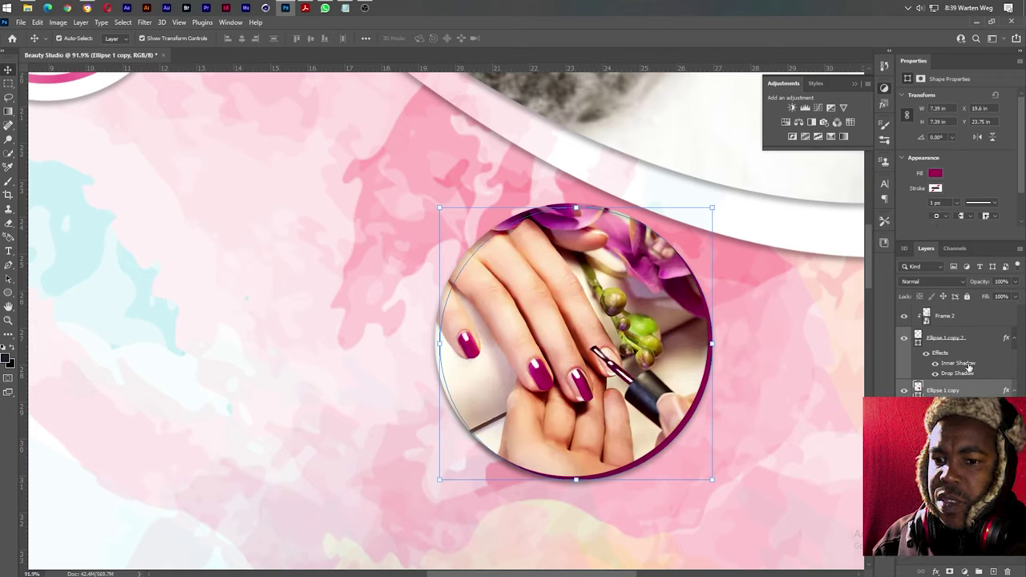
# - Group the nail photo and circle layers as 'F2' with a red colour label
pyautogui.keyDown('shift'); pyautogui.click(950, 317); pyautogui.keyUp('shift')
pyautogui.hotkey('ctrl', 'g')
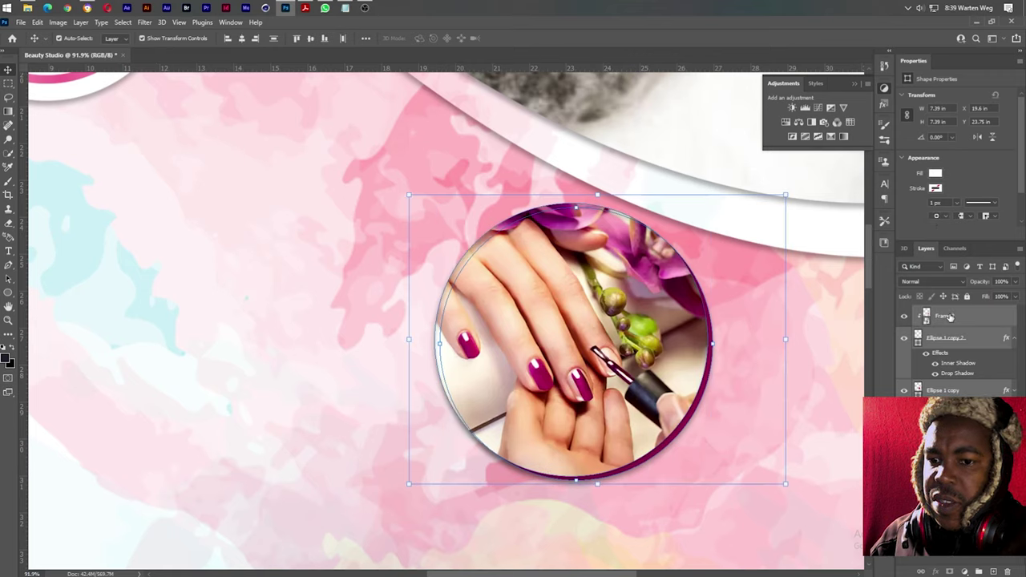
pyautogui.doubleClick(943, 312)
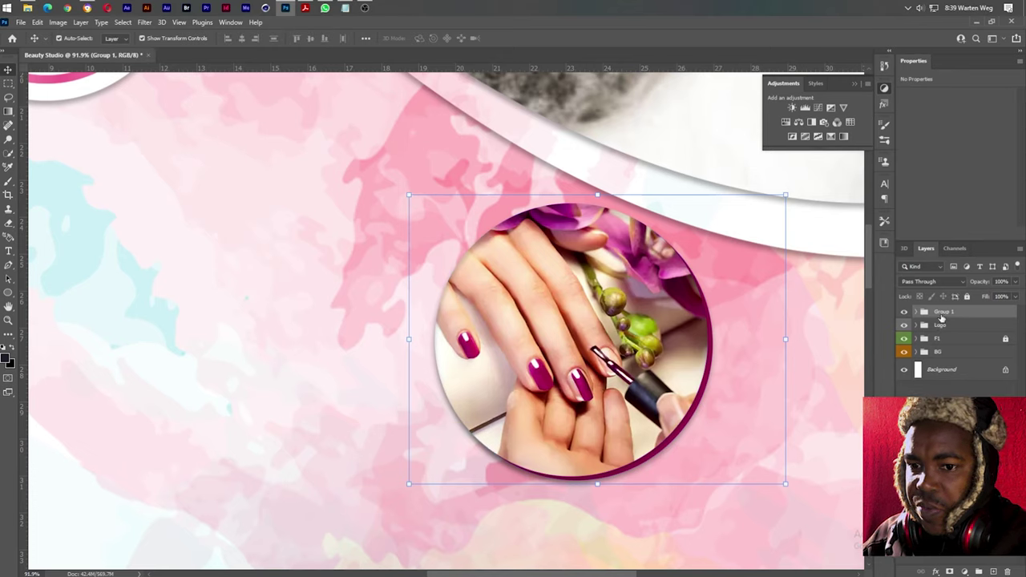
pyautogui.write('Fill')
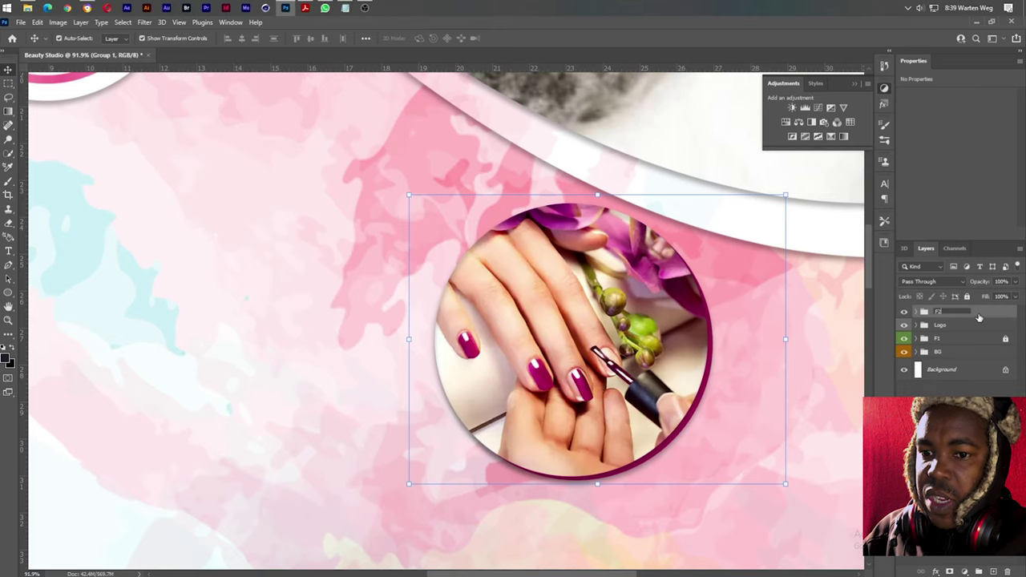
pyautogui.press('Return')
pyautogui.rightClick(952, 313)
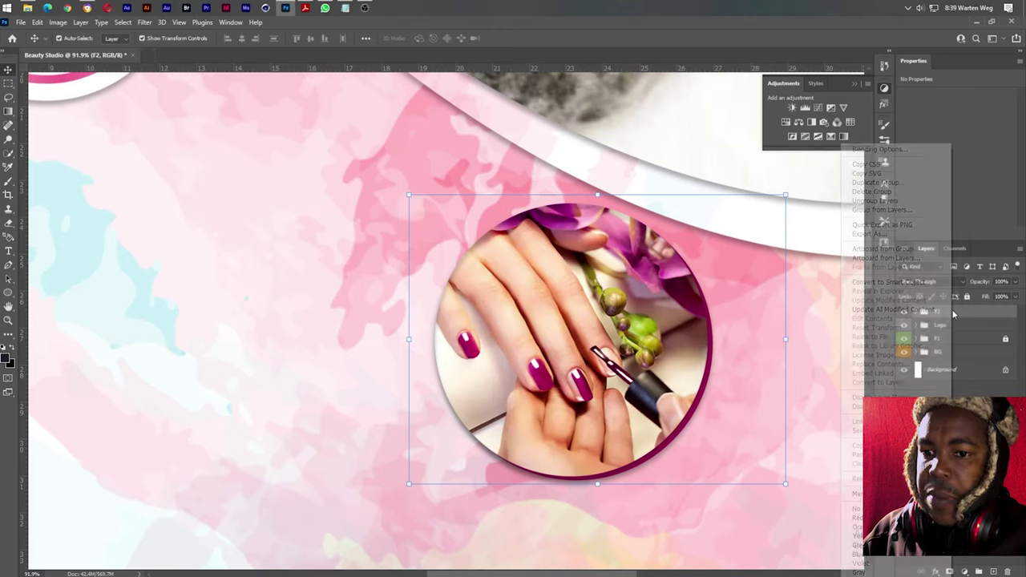
pyautogui.click(857, 518)
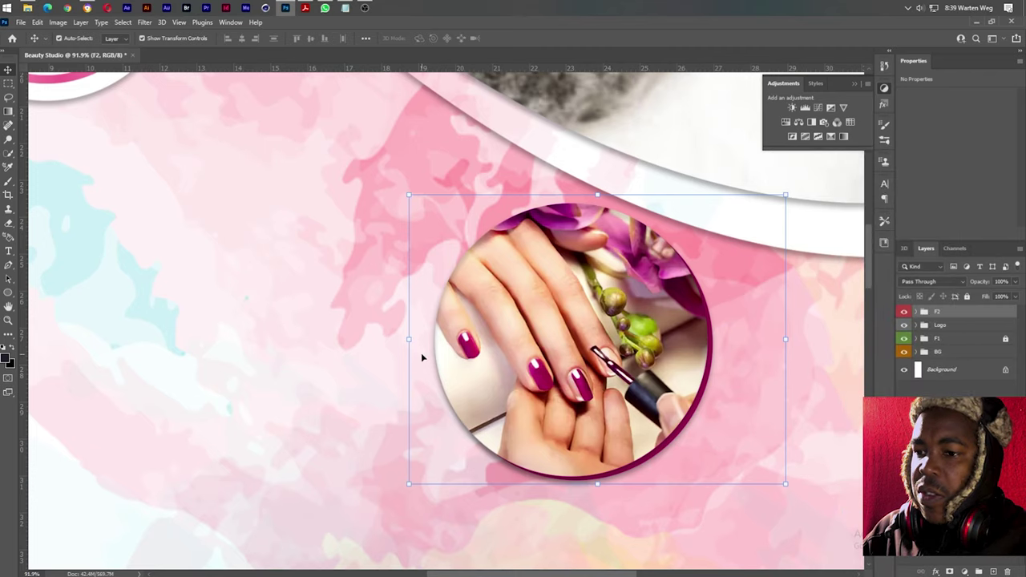
pyautogui.scroll(-3, 422, 358)
pyautogui.scroll(-2, 419, 360)
pyautogui.scroll(-2, 412, 366)
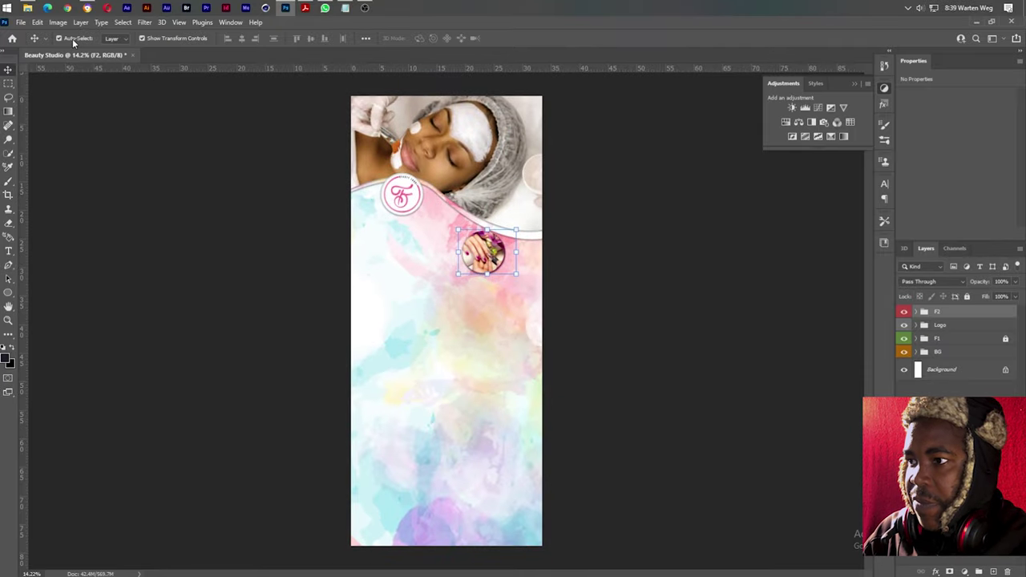
# - Add a new layer with a 'Beauty' text line below the logo at 155 pt
pyautogui.click(993, 572)
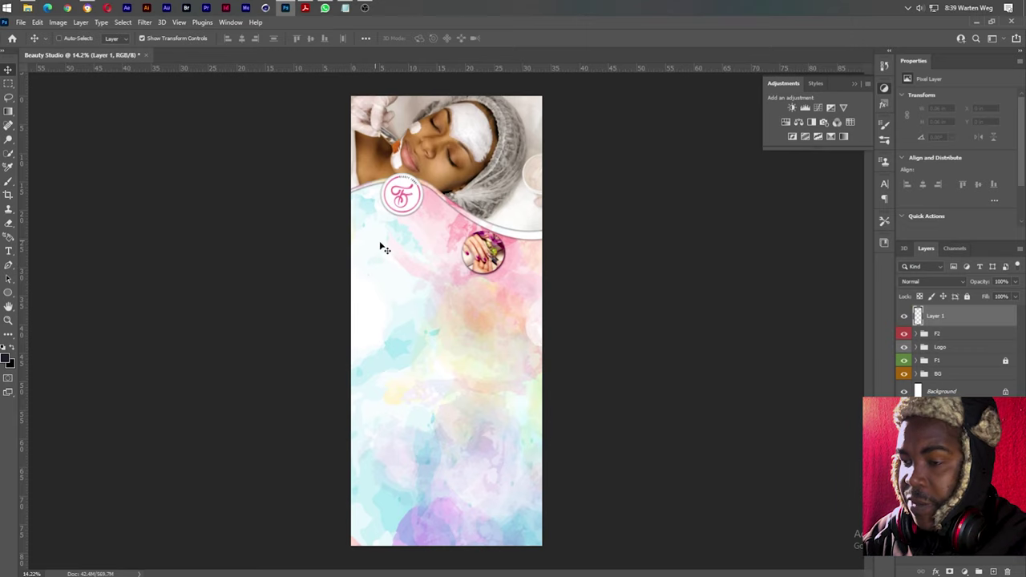
pyautogui.press('t')
pyautogui.click(383, 235)
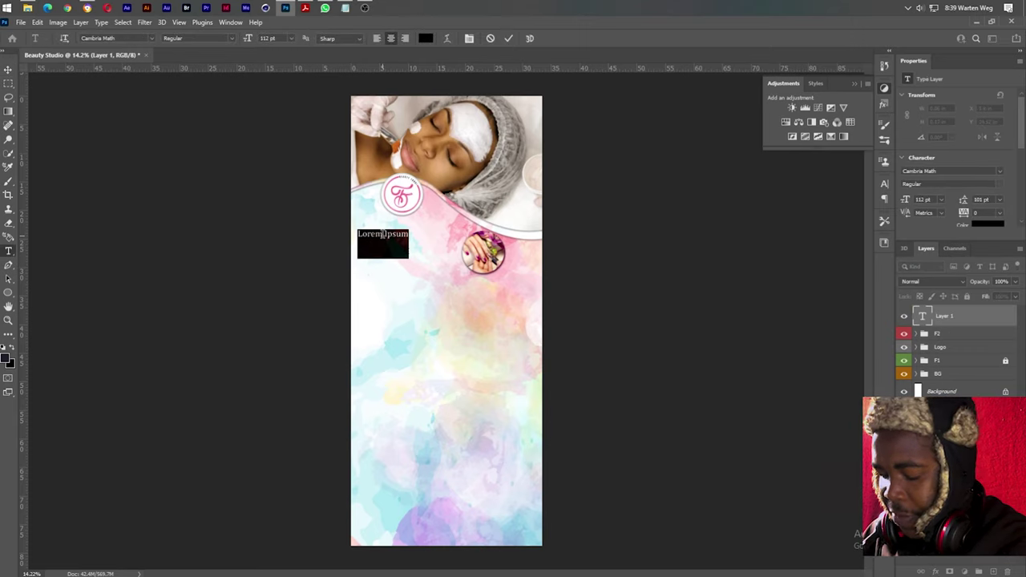
pyautogui.press('BackSpace')
pyautogui.write('uty')
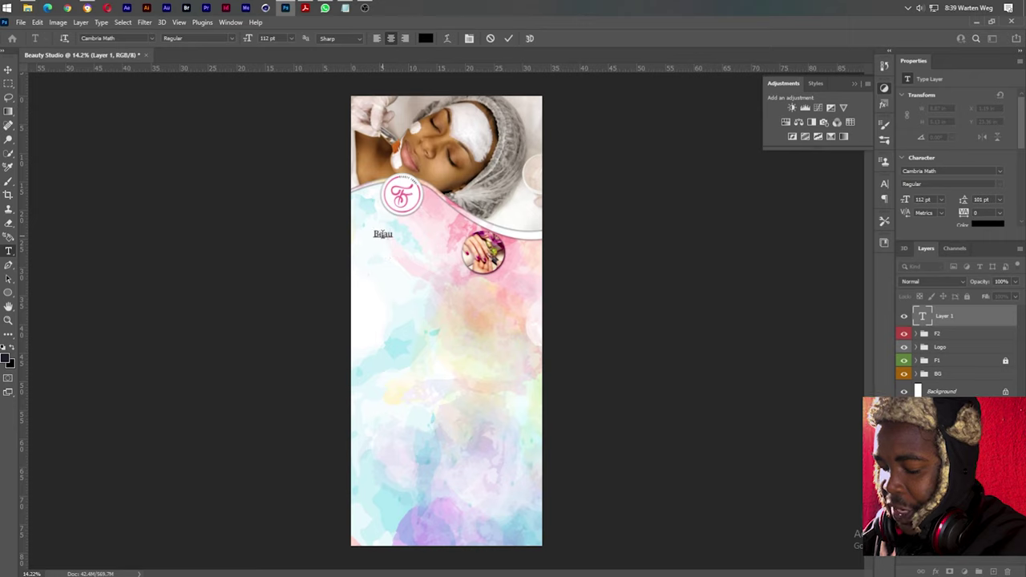
pyautogui.click(508, 38)
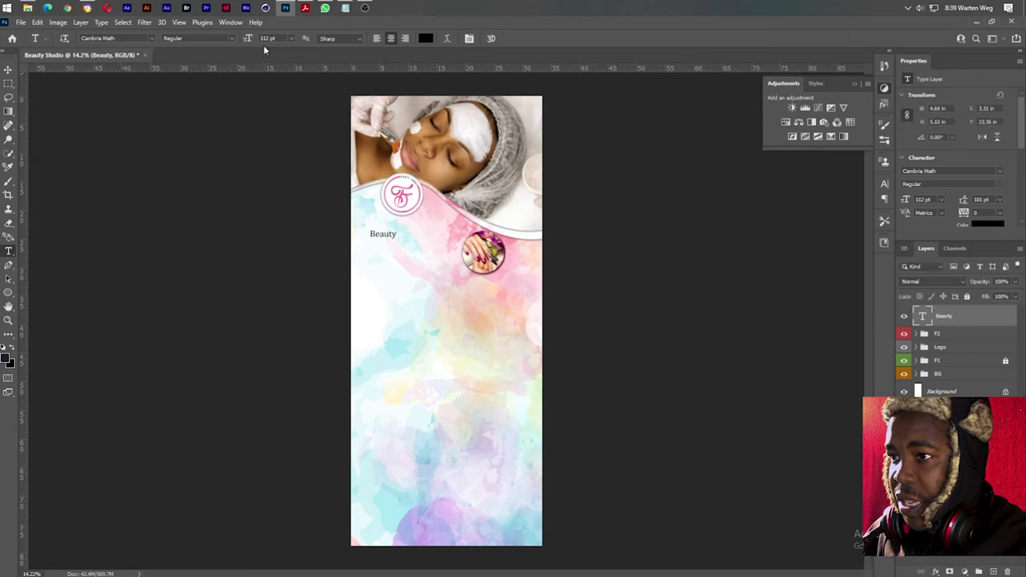
pyautogui.click(268, 39)
pyautogui.write('155')
pyautogui.press('Return')
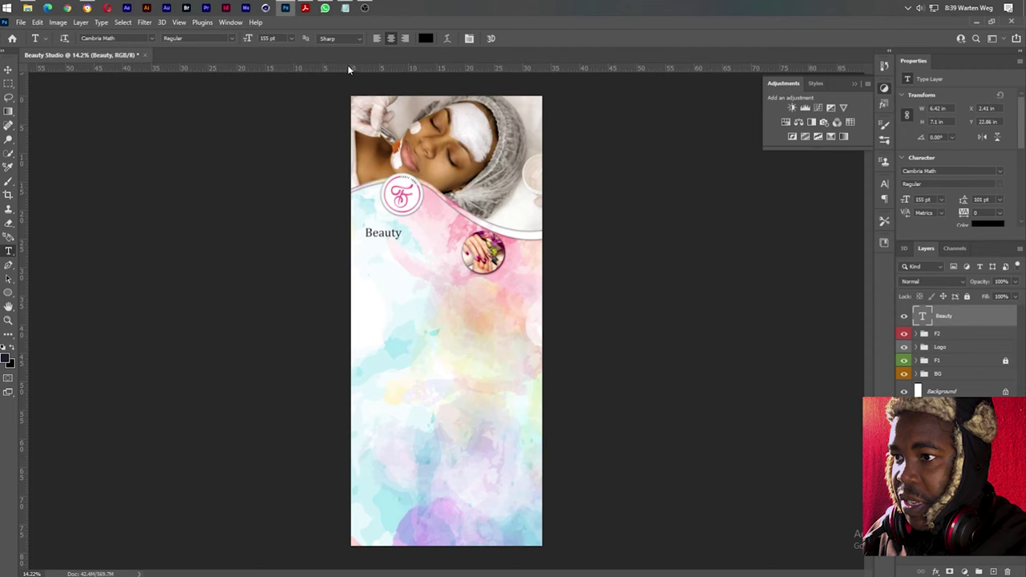
# - Set Beauty in AvantGarde Md at 350 pt with -25 tracking, fully on the page
pyautogui.click(152, 39)
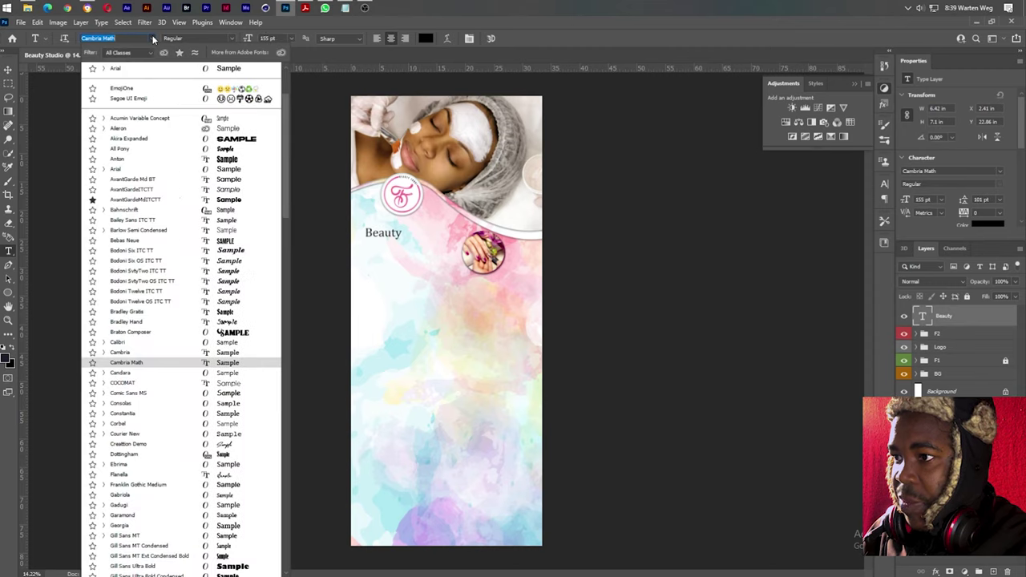
pyautogui.write('ak')
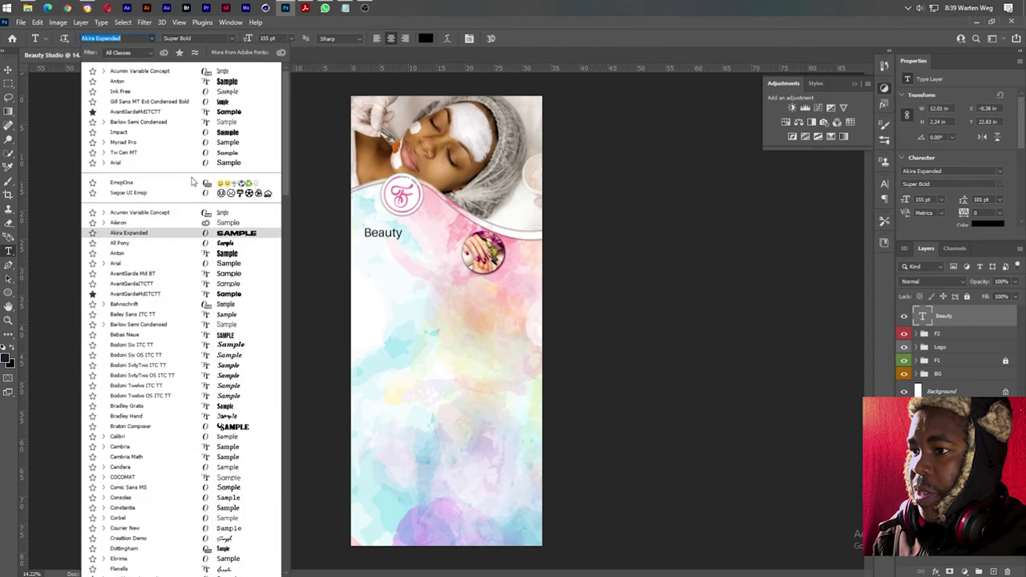
pyautogui.click(206, 115)
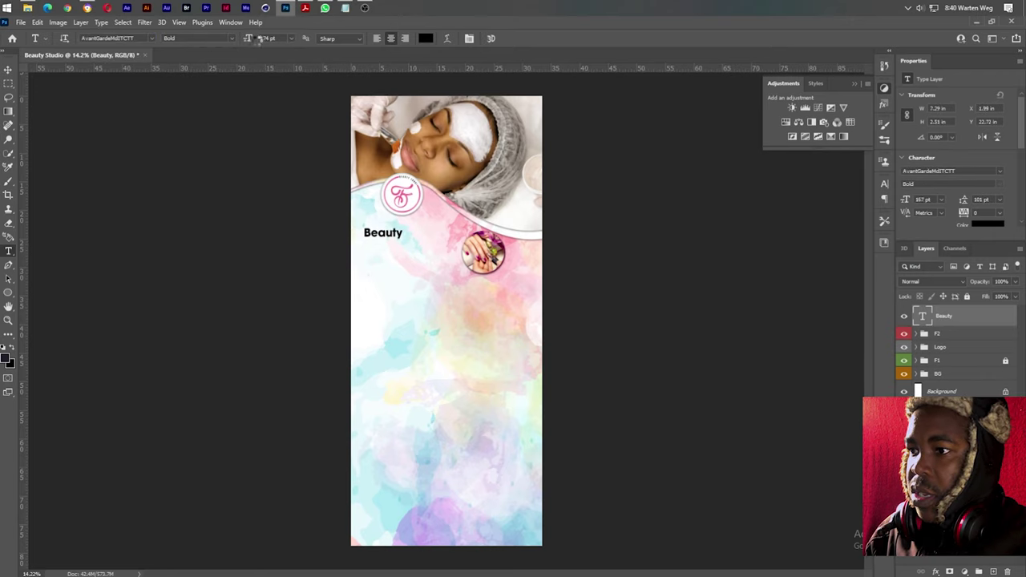
pyautogui.moveTo(249, 42); pyautogui.dragTo(319, 61)
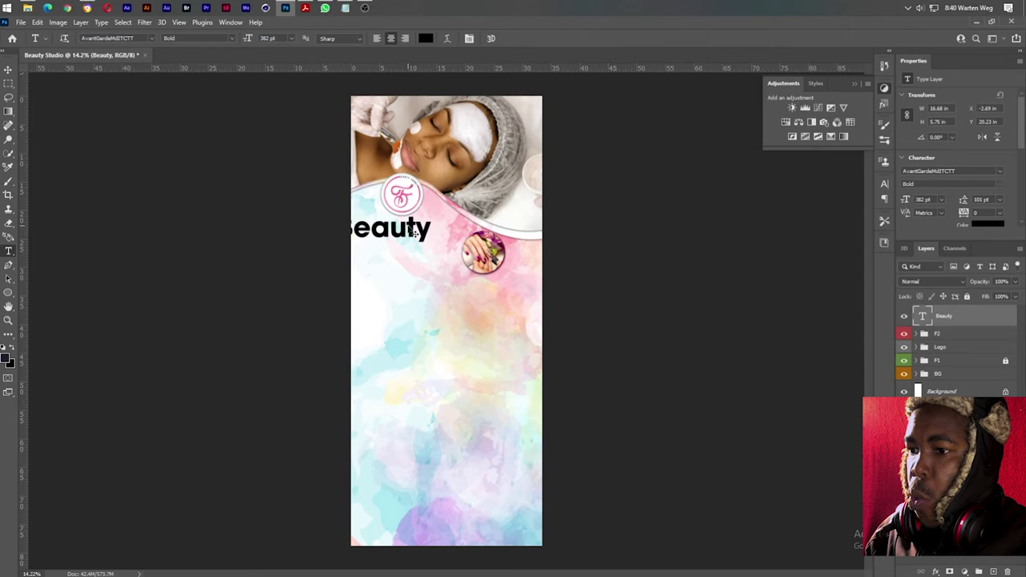
pyautogui.moveTo(416, 233); pyautogui.dragTo(429, 231)
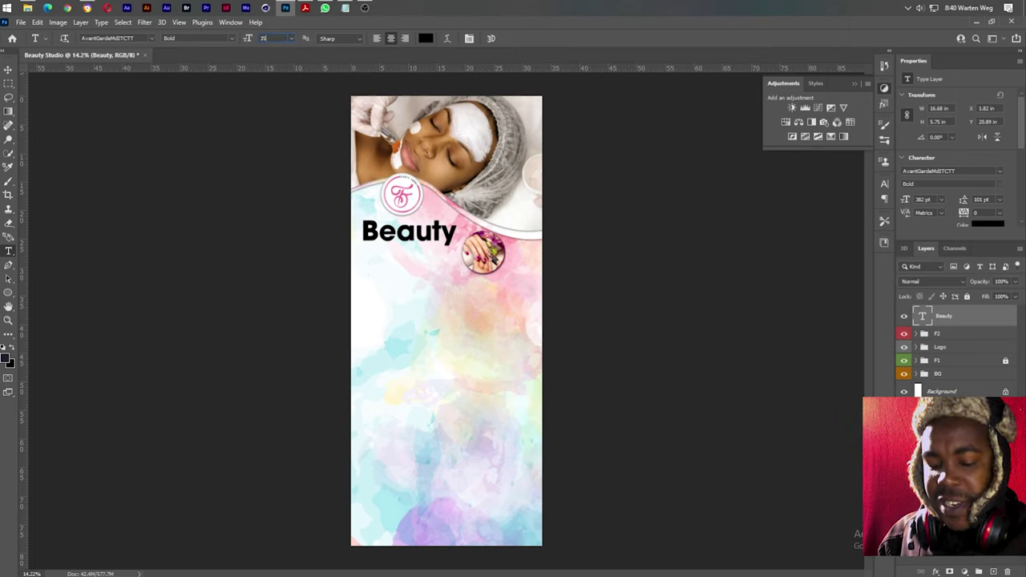
pyautogui.press('Return')
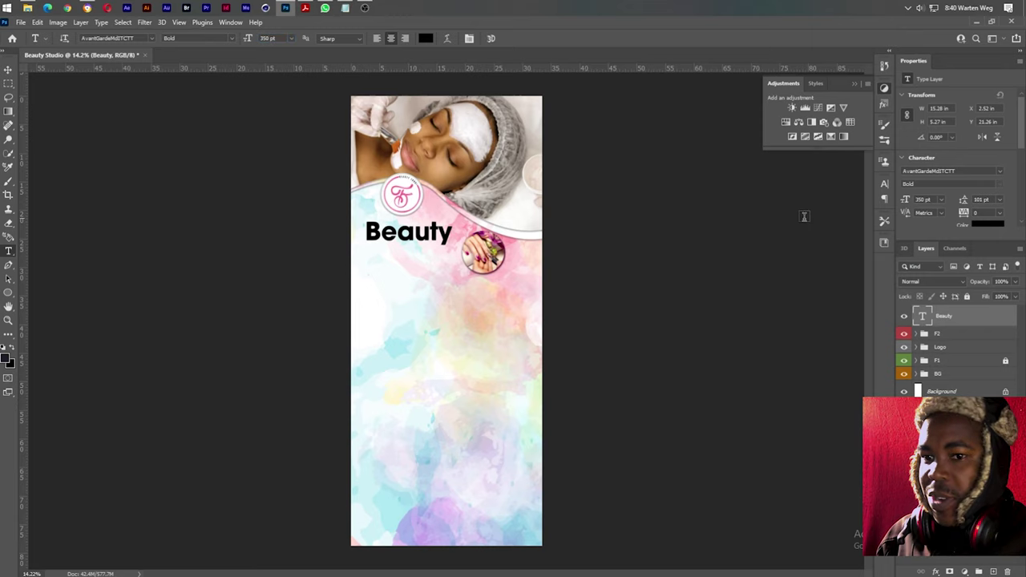
pyautogui.click(1000, 213)
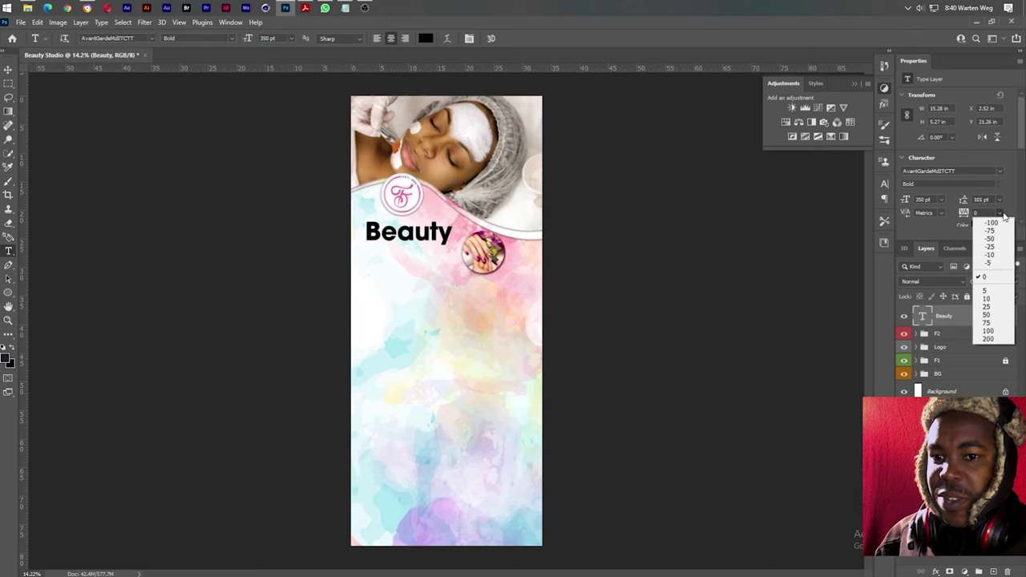
pyautogui.click(991, 246)
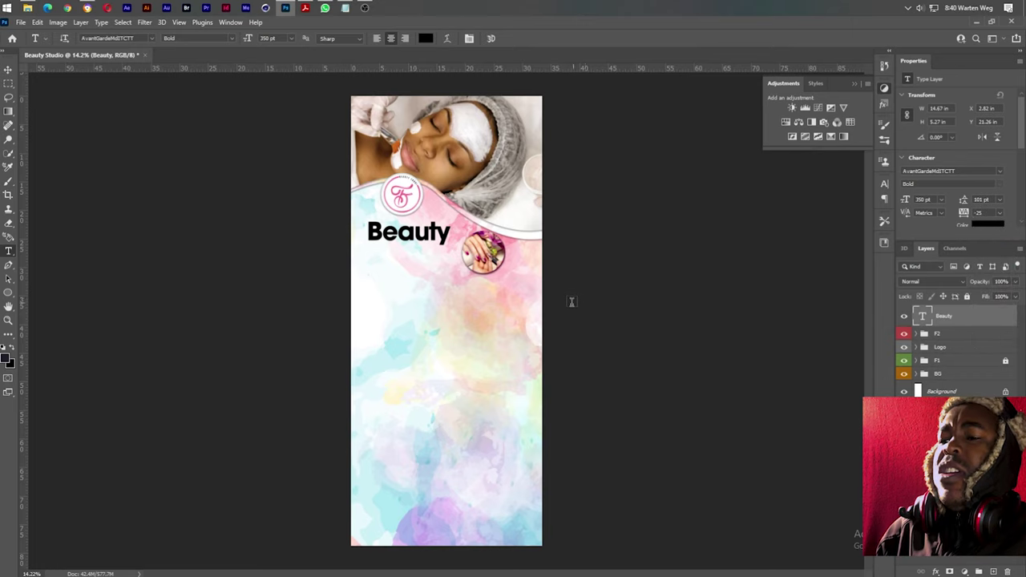
# - Duplicate the Beauty line below, change it to 'Studio', and set it in AvantGarde Md BT
pyautogui.moveTo(444, 241); pyautogui.dragTo(438, 268)
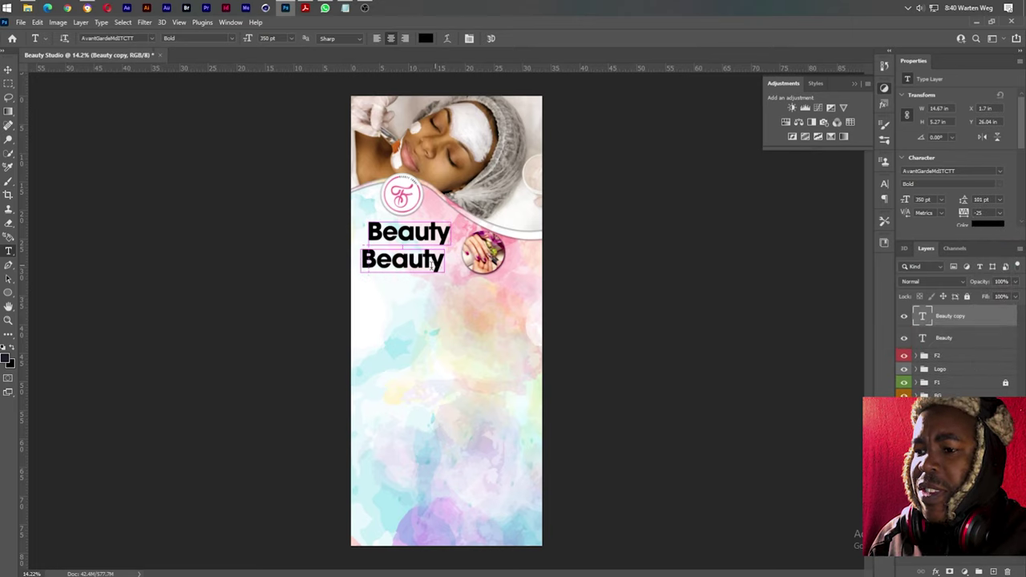
pyautogui.click(437, 267)
pyautogui.doubleClick(434, 261)
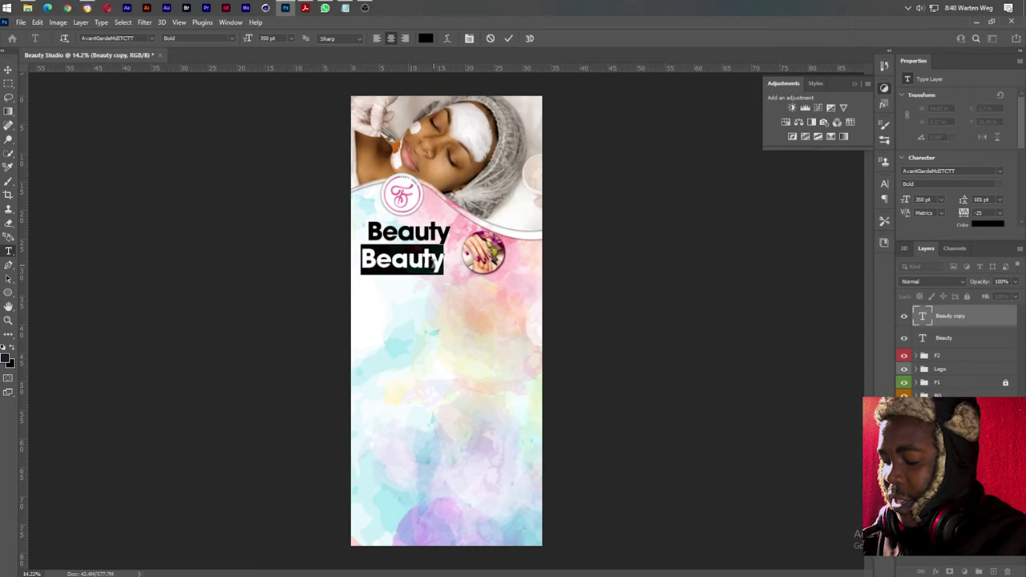
pyautogui.write('Stud')
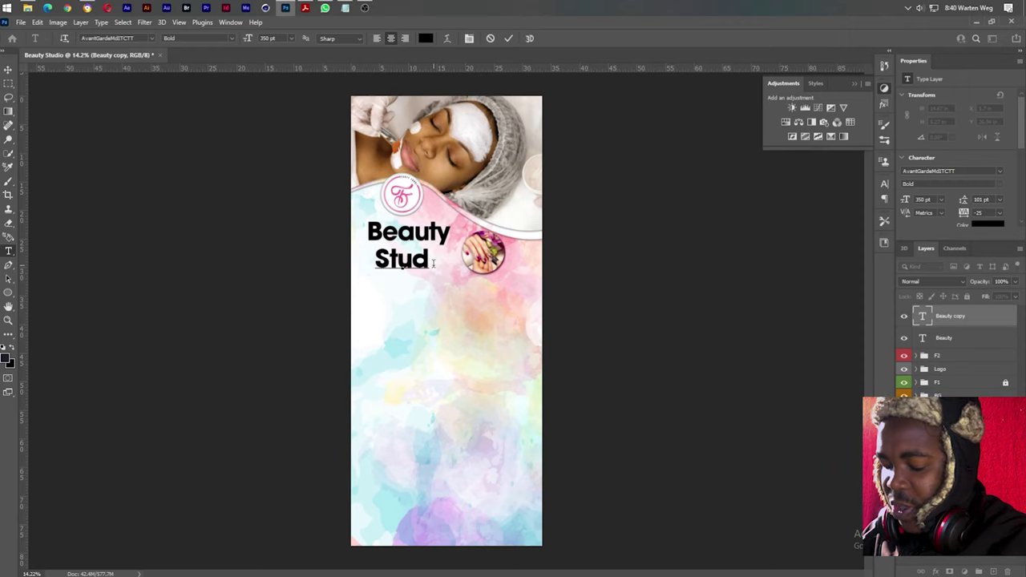
pyautogui.write('io')
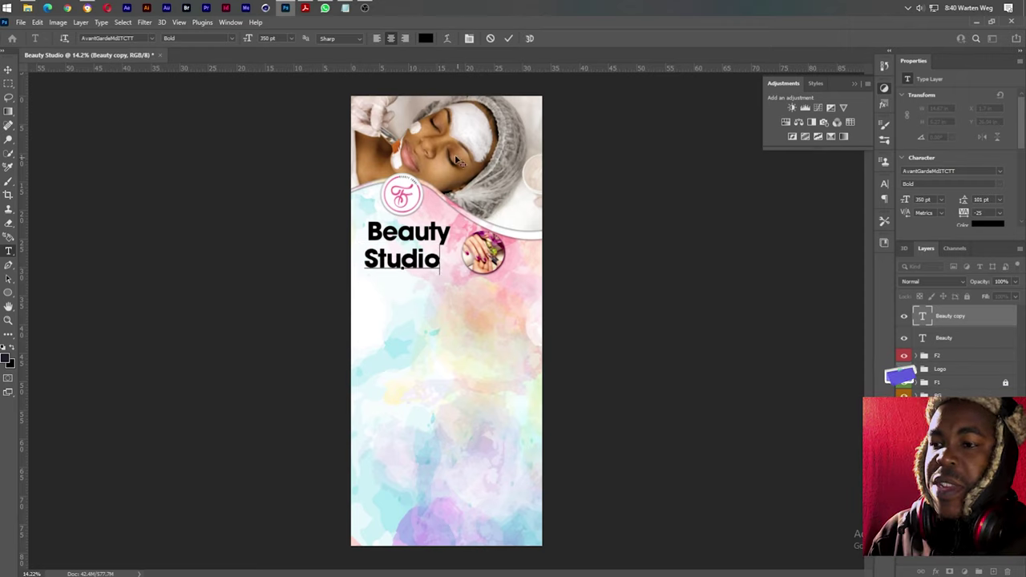
pyautogui.click(508, 38)
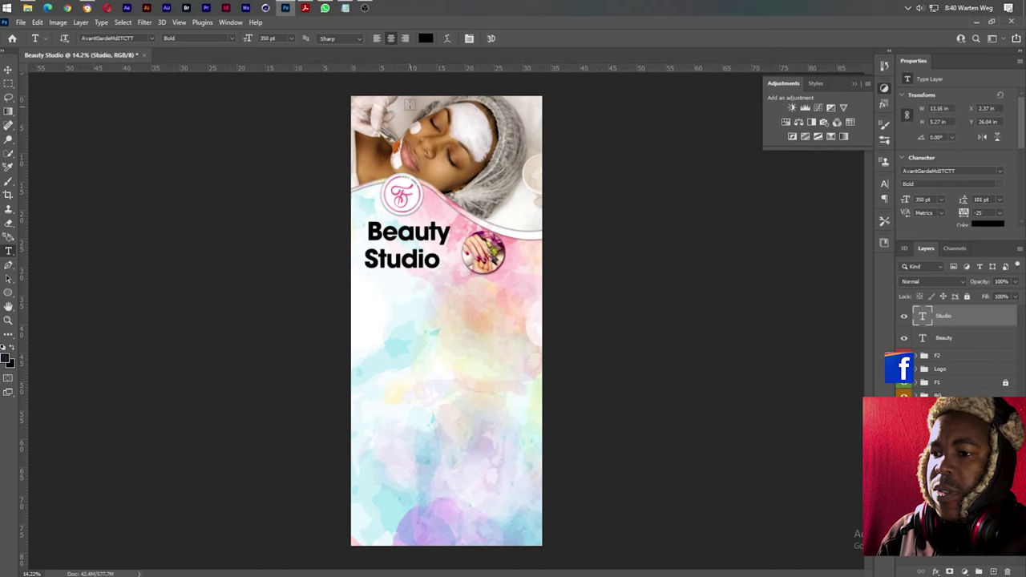
pyautogui.click(152, 37)
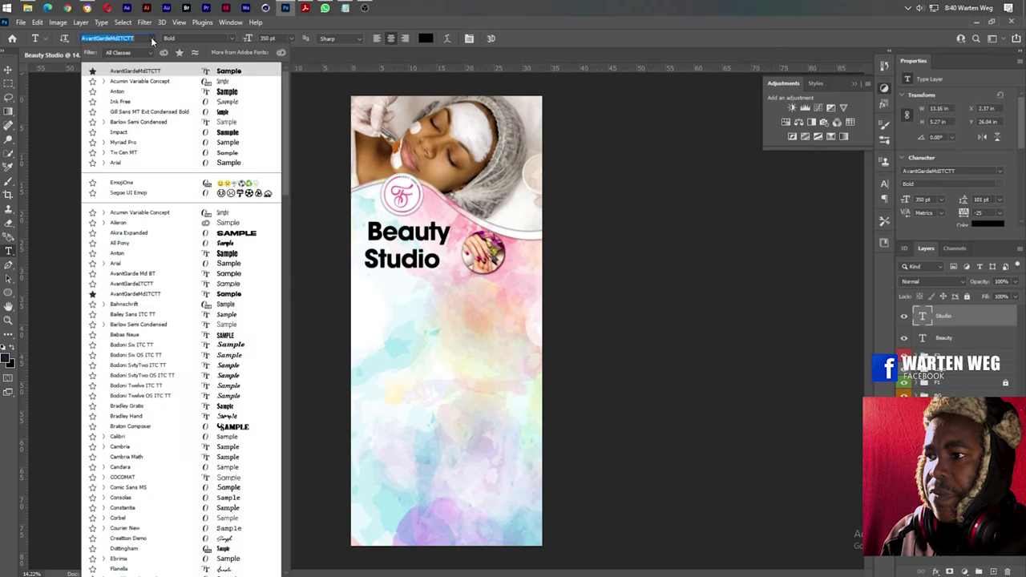
pyautogui.press('Down')
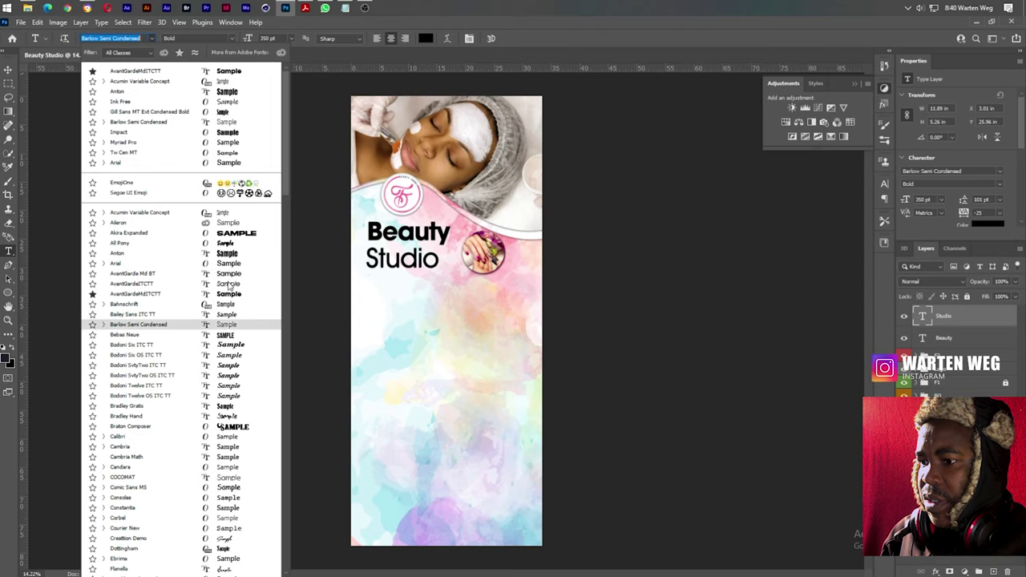
pyautogui.click(231, 277)
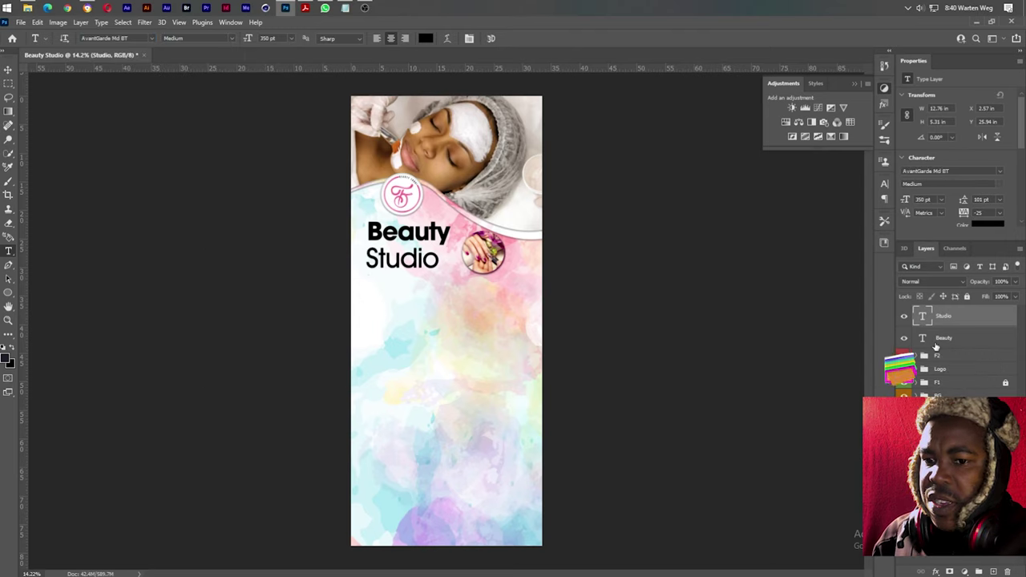
# - Colour the Studio heading word maroon 910448, sampled from the artwork
pyautogui.click(988, 223)
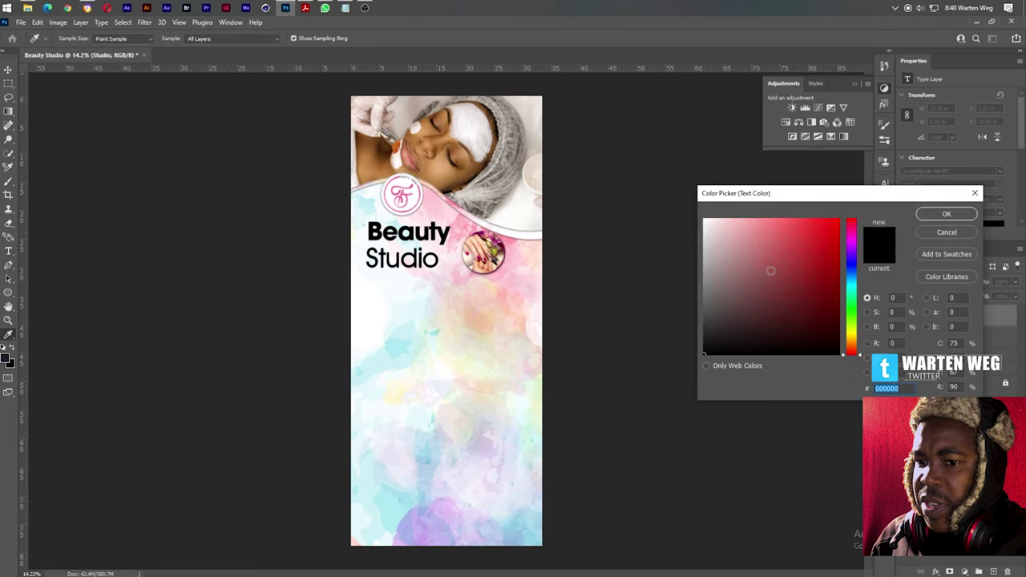
pyautogui.click(487, 258)
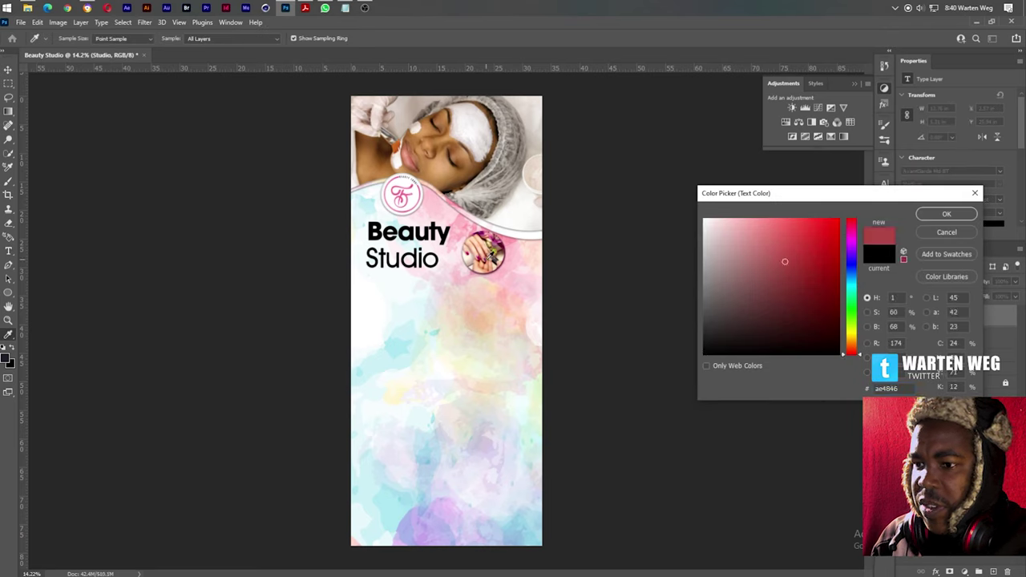
pyautogui.click(486, 257)
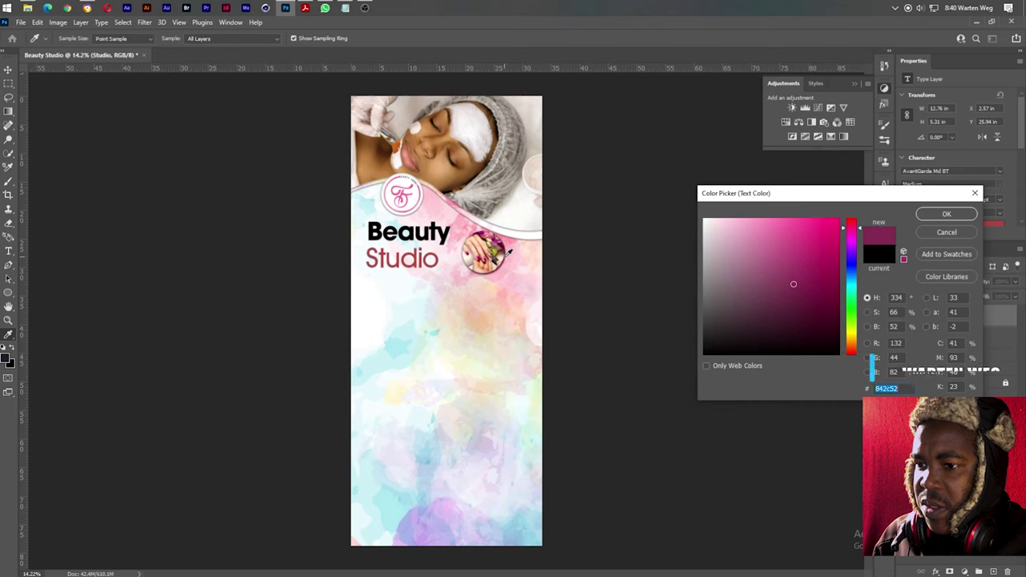
pyautogui.click(947, 232)
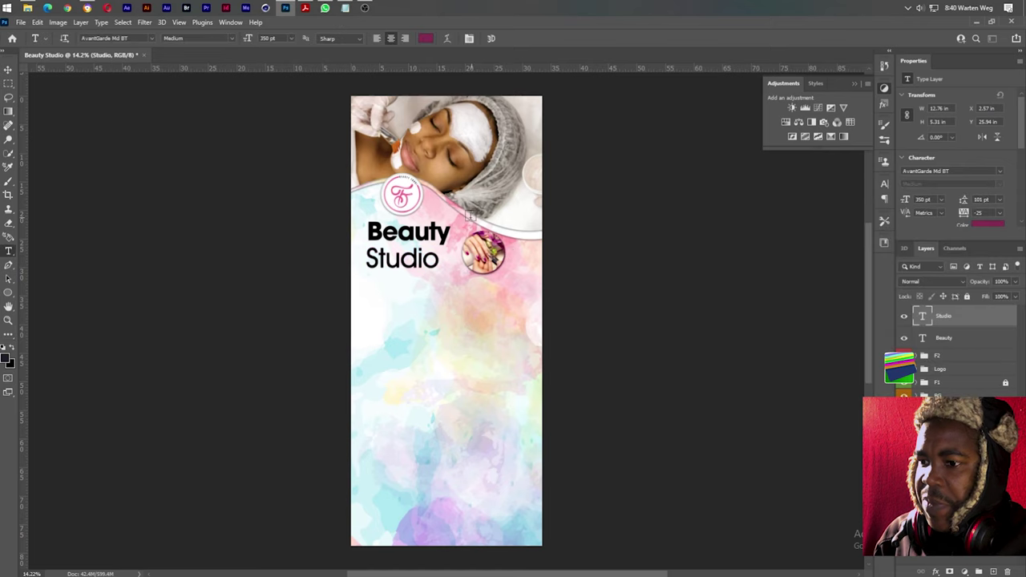
pyautogui.scroll(10, 471, 216)
pyautogui.scroll(1, 473, 313)
pyautogui.scroll(1, 473, 312)
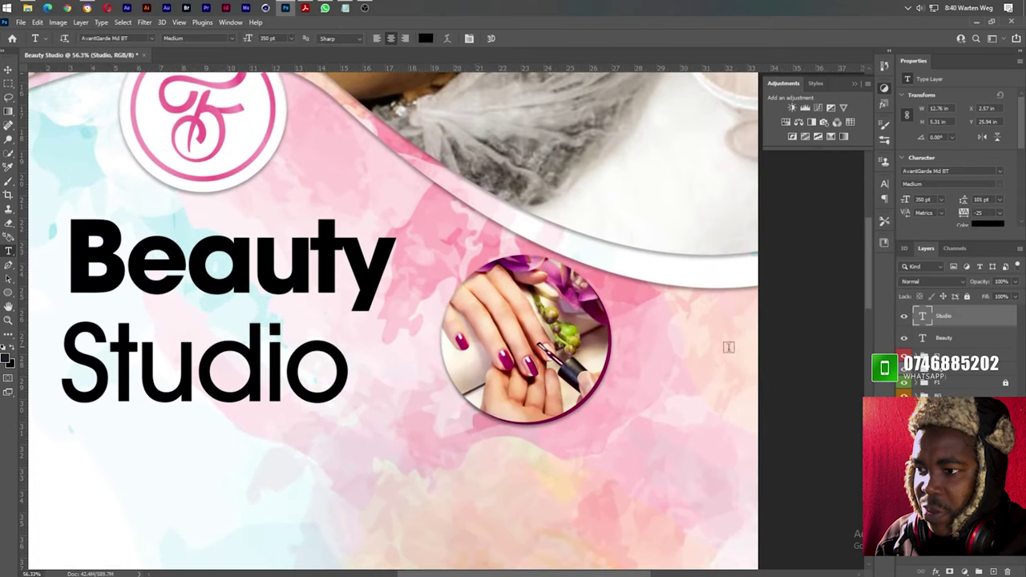
pyautogui.click(992, 226)
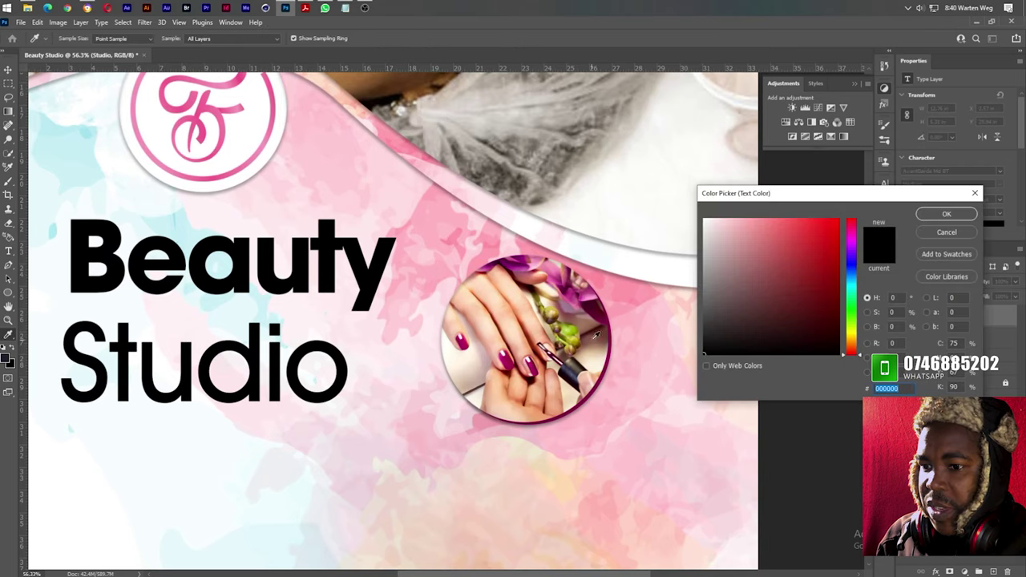
pyautogui.click(613, 350)
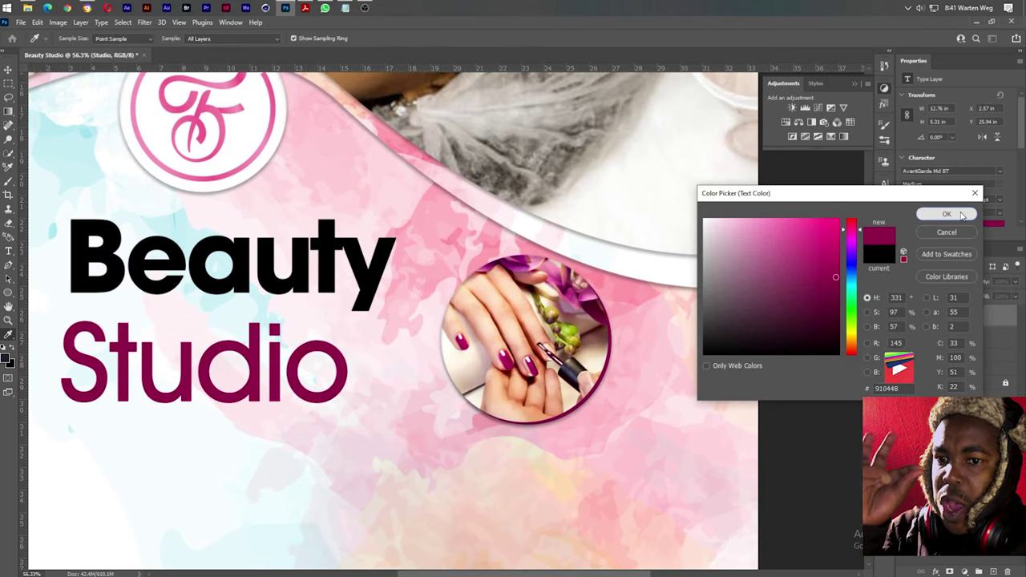
pyautogui.click(962, 215)
# - Colour the Beauty heading word the same maroon 910448
pyautogui.click(950, 338)
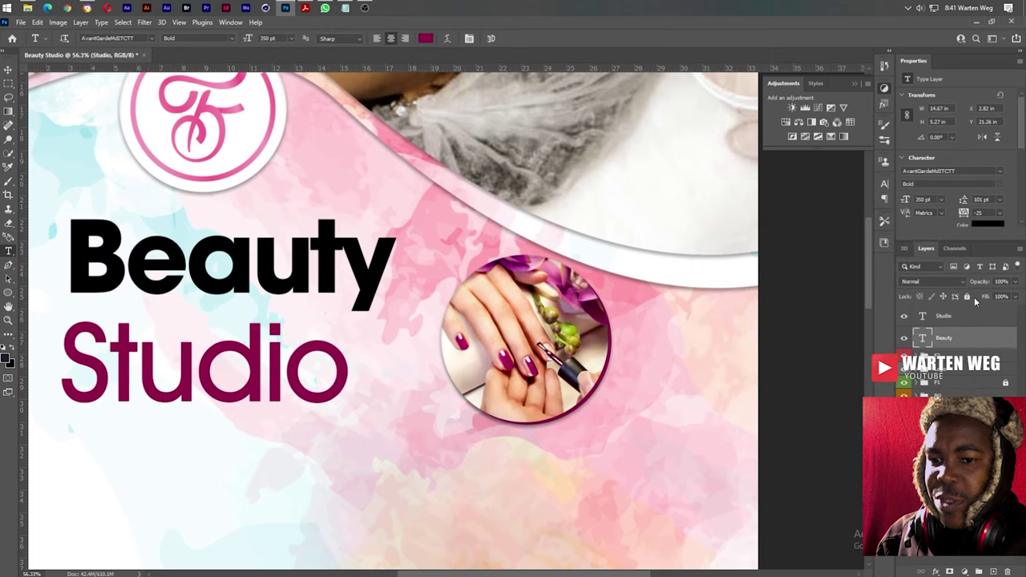
pyautogui.click(992, 226)
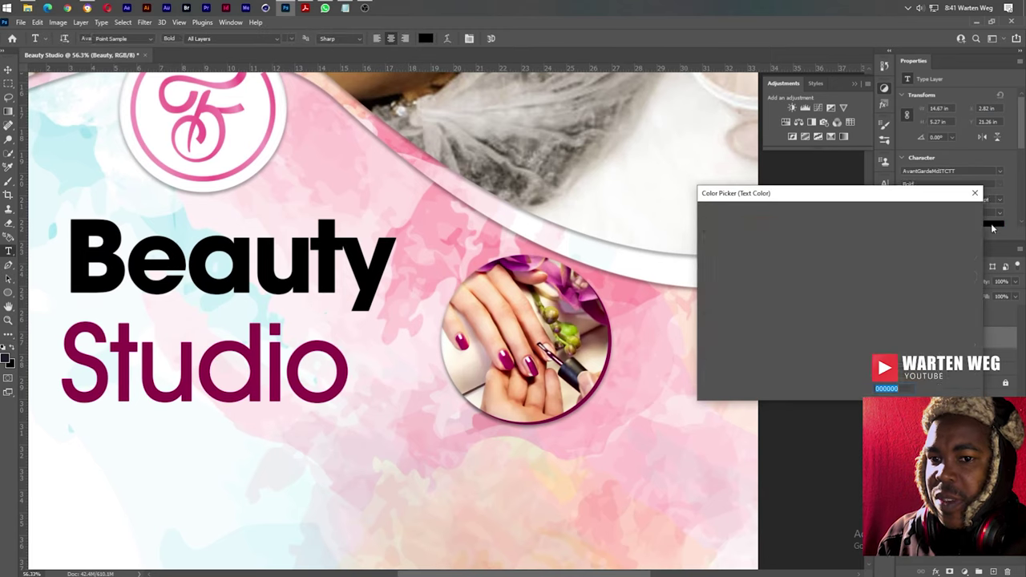
pyautogui.click(346, 378)
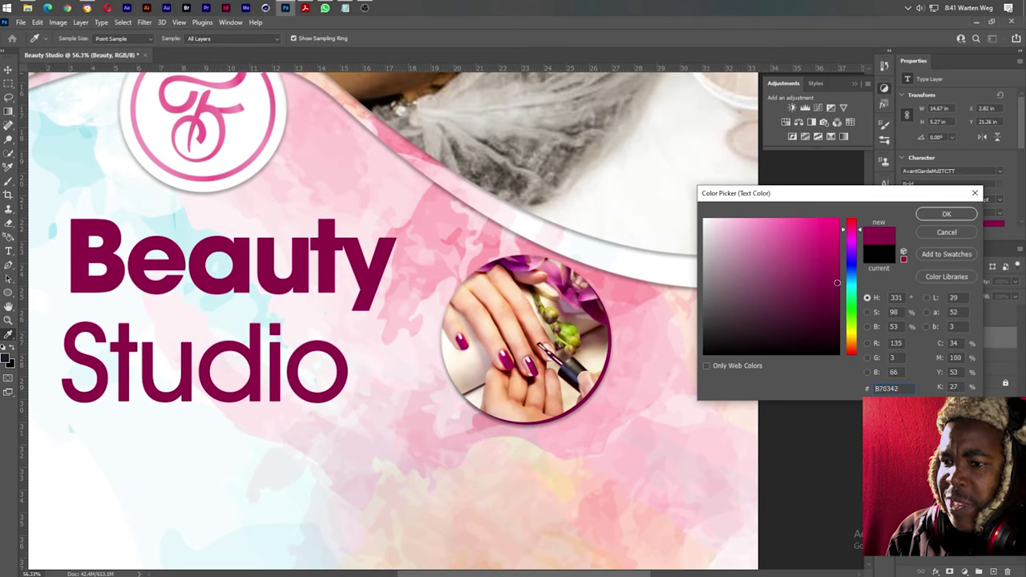
pyautogui.click(946, 215)
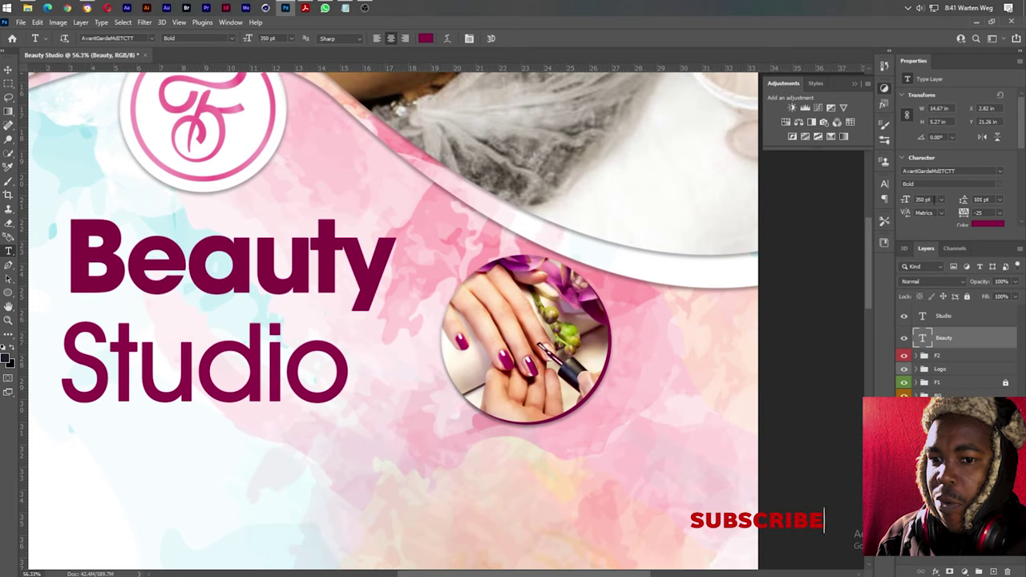
# - Stack Beauty and Studio tightly, with Studio indented right beneath Beauty, and fit the banner in view
pyautogui.moveTo(297, 372); pyautogui.dragTo(317, 365)
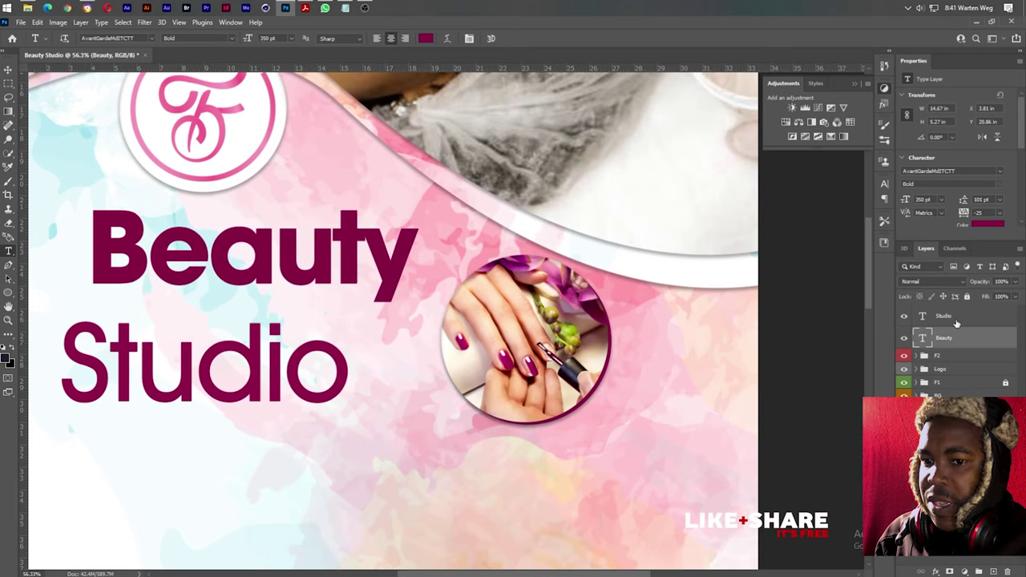
pyautogui.click(955, 319)
pyautogui.moveTo(293, 382)
pyautogui.mouseDown()
pyautogui.moveTo(307, 350)
pyautogui.moveTo(363, 350)
pyautogui.moveTo(354, 347)
pyautogui.mouseUp()
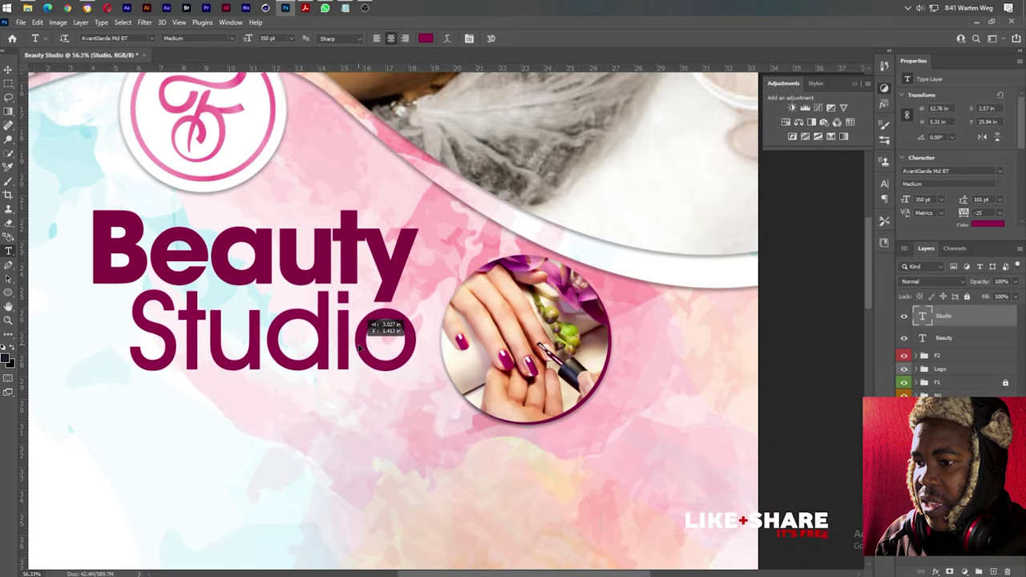
pyautogui.moveTo(354, 346); pyautogui.dragTo(358, 347)
pyautogui.hotkey('ctrl', '0')
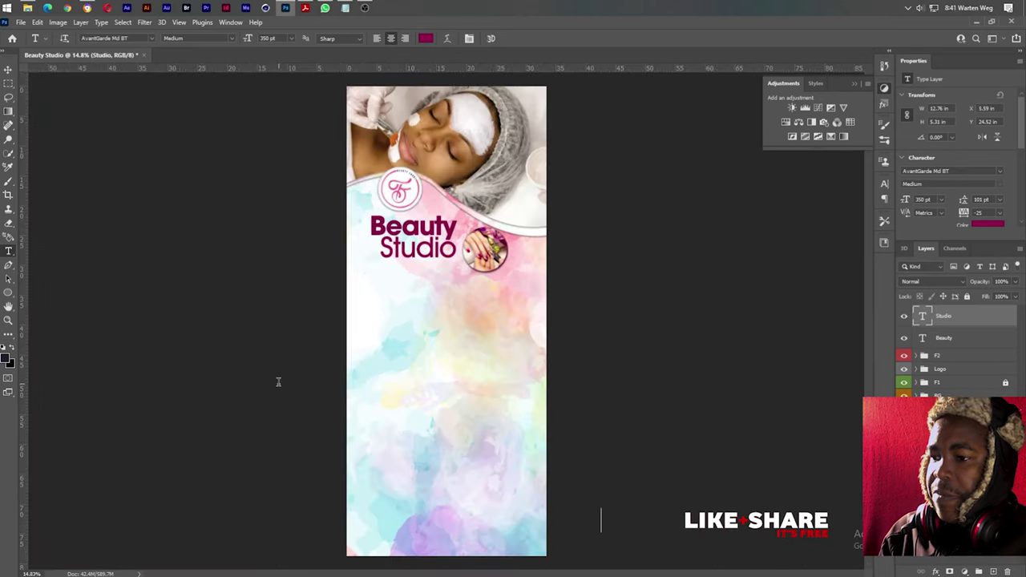
pyautogui.scroll(2, 433, 265)
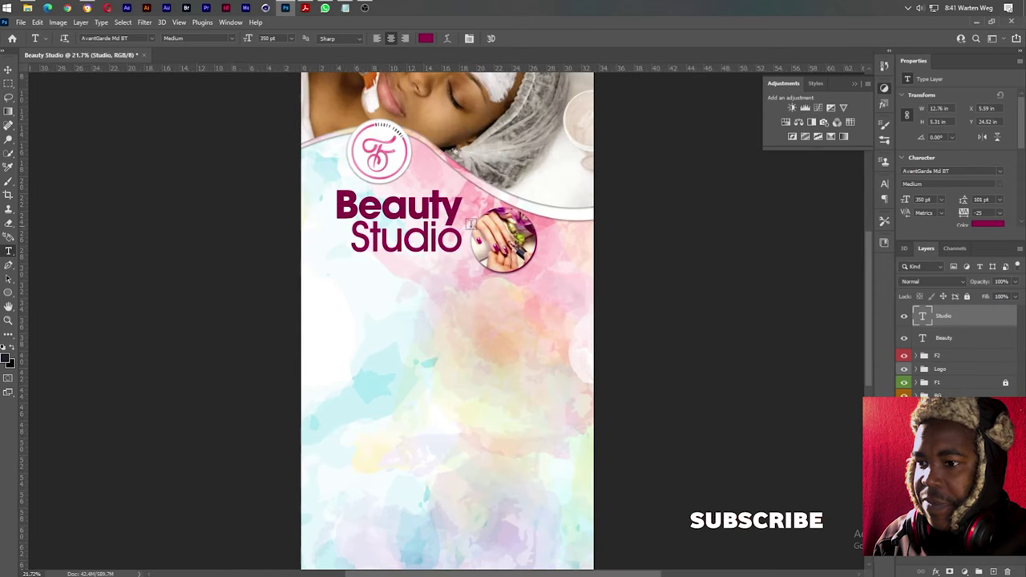
# - Duplicate the Studio text lower down, retype it as 'Services Offered', and position and commit it
pyautogui.moveTo(425, 247); pyautogui.dragTo(416, 323)
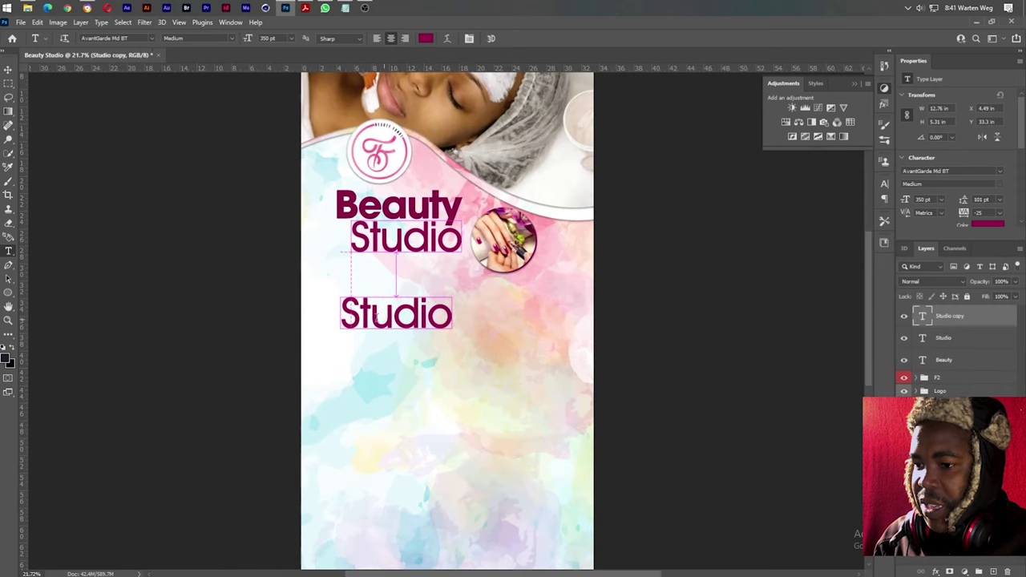
pyautogui.doubleClick(396, 314)
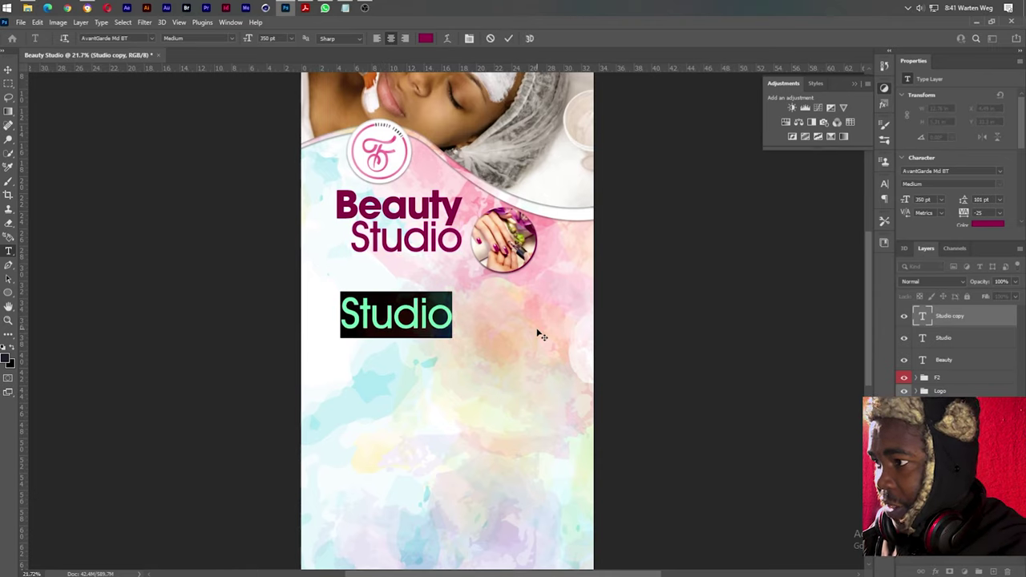
pyautogui.write('Serv')
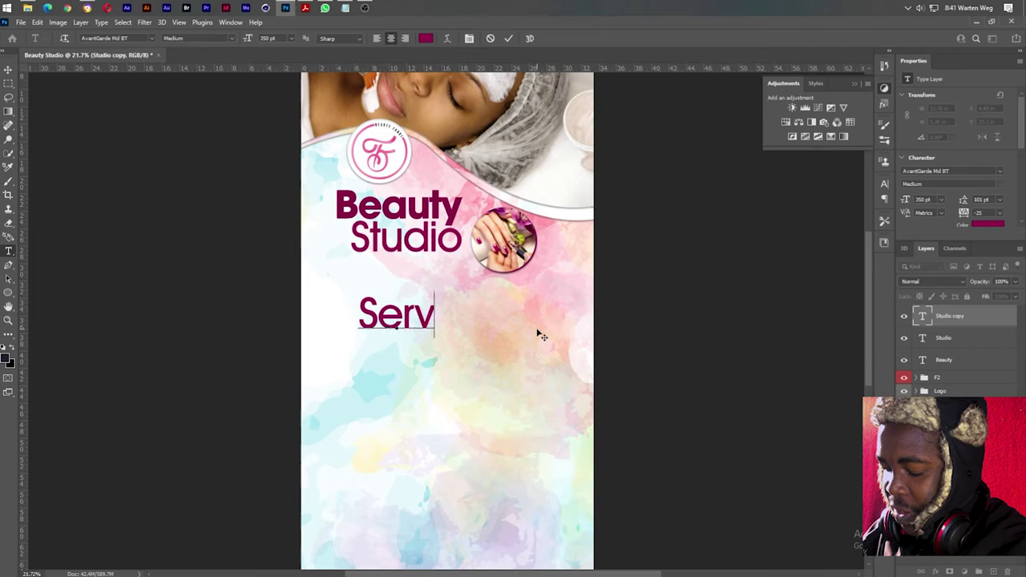
pyautogui.write('ic')
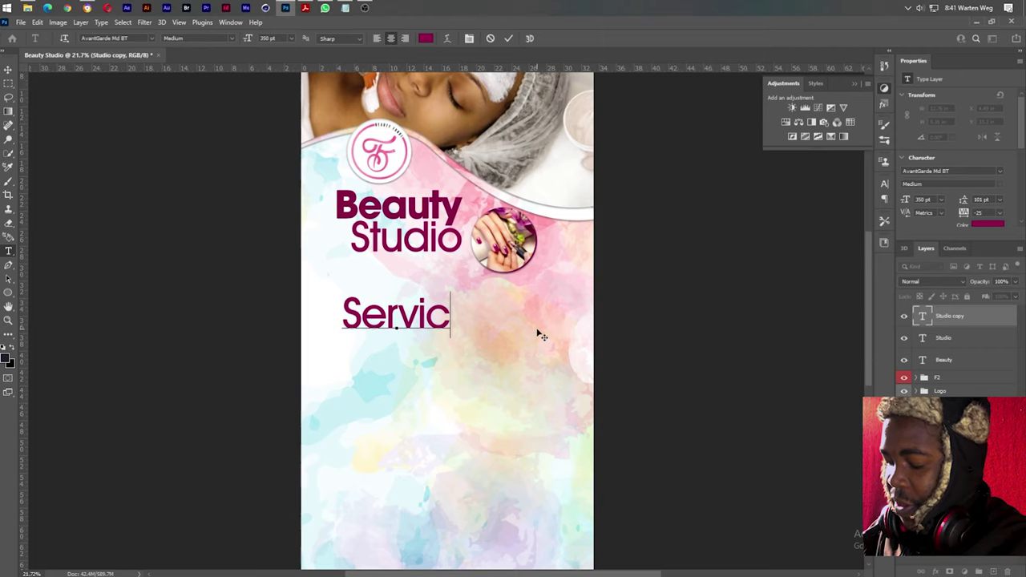
pyautogui.write('es')
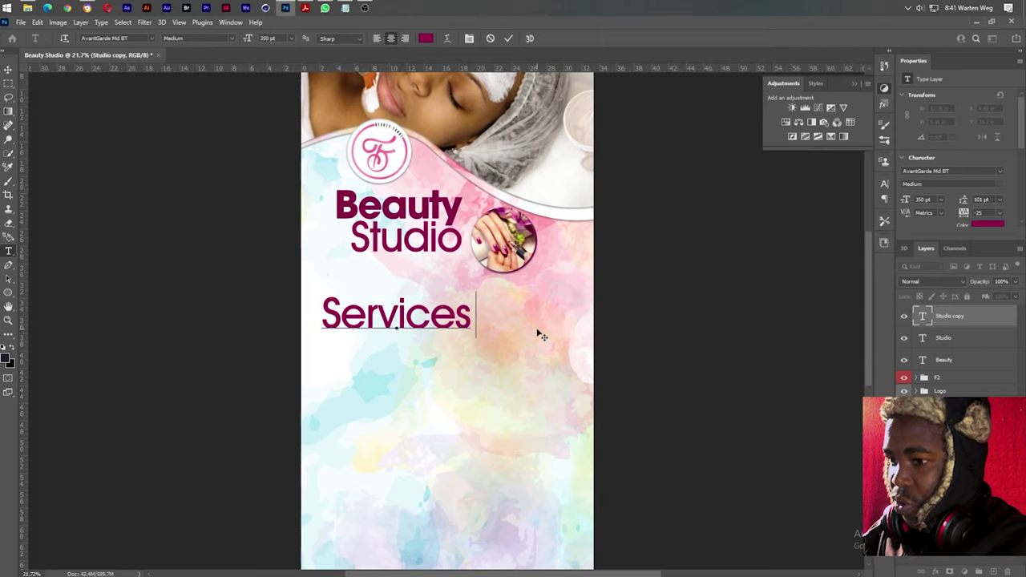
pyautogui.write(' Offe')
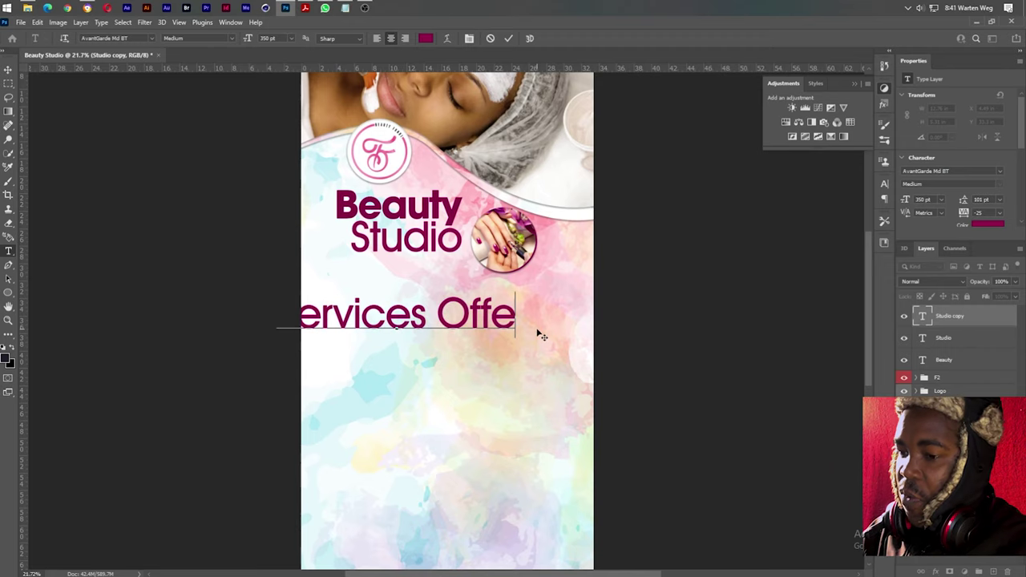
pyautogui.write('red')
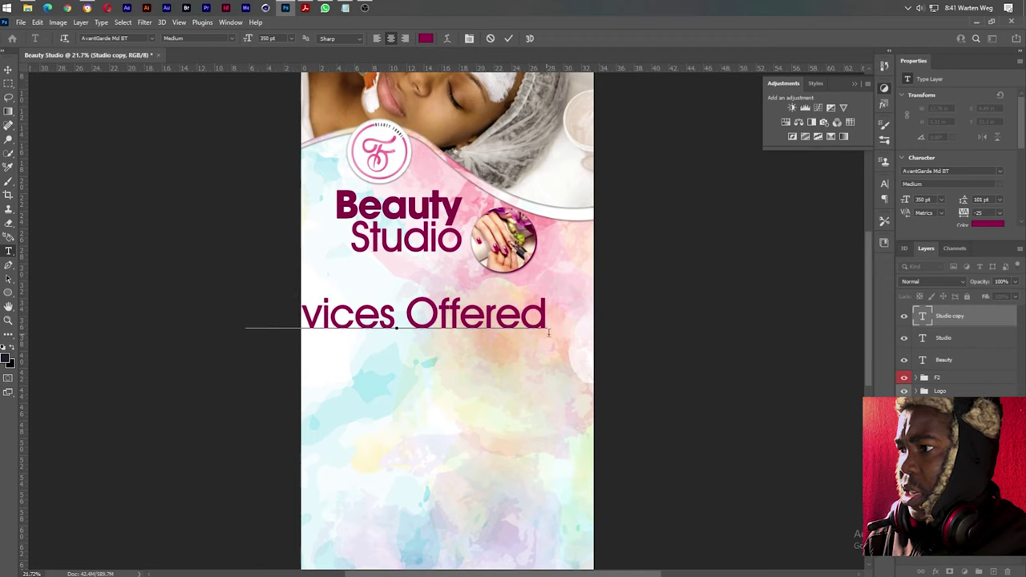
pyautogui.moveTo(494, 360); pyautogui.dragTo(541, 340)
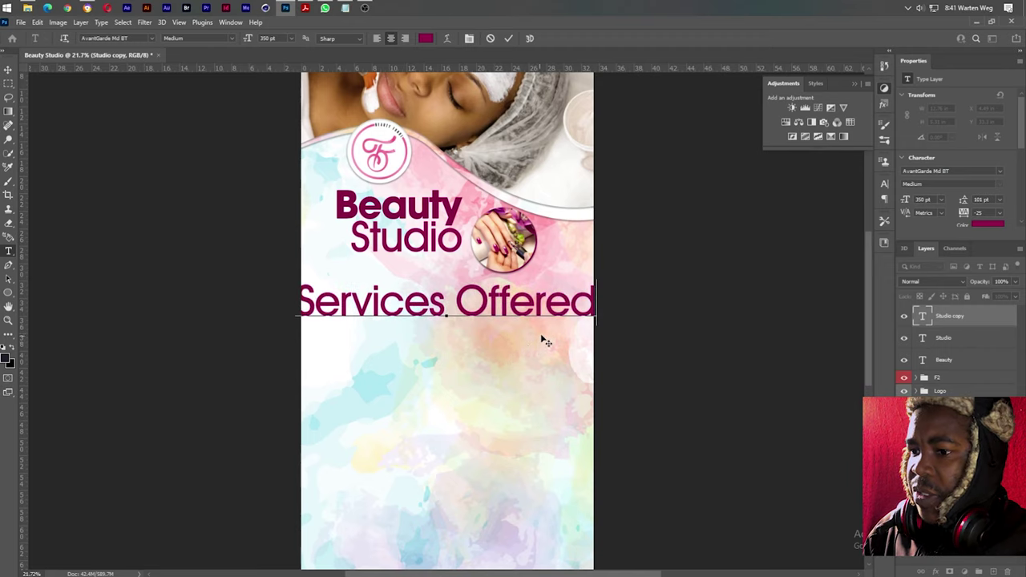
pyautogui.click(506, 38)
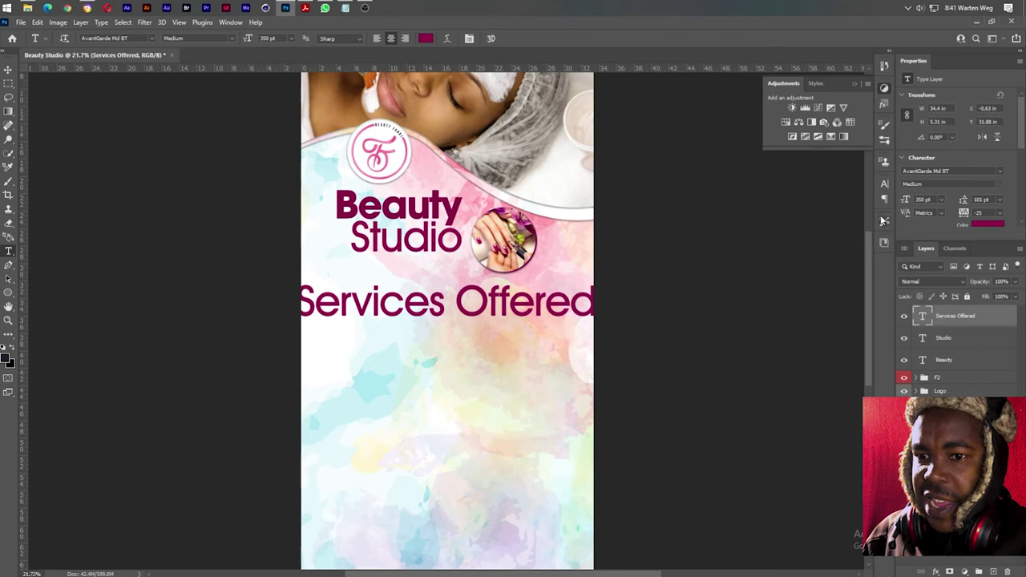
pyautogui.click(885, 183)
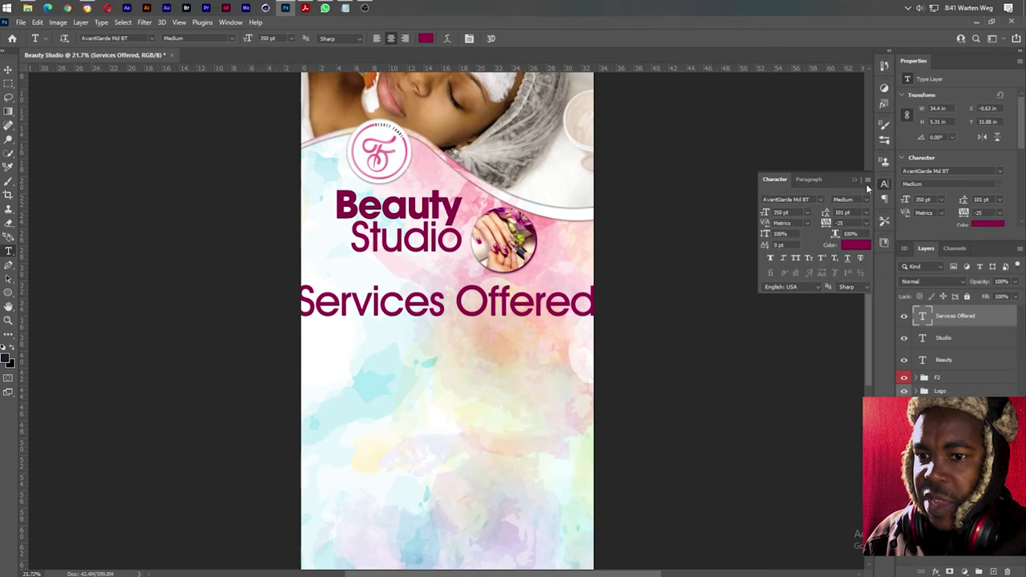
# - Make the heading all-caps, 180 pt with −5 tracking, reposition it, and duplicate it lower down
pyautogui.click(795, 259)
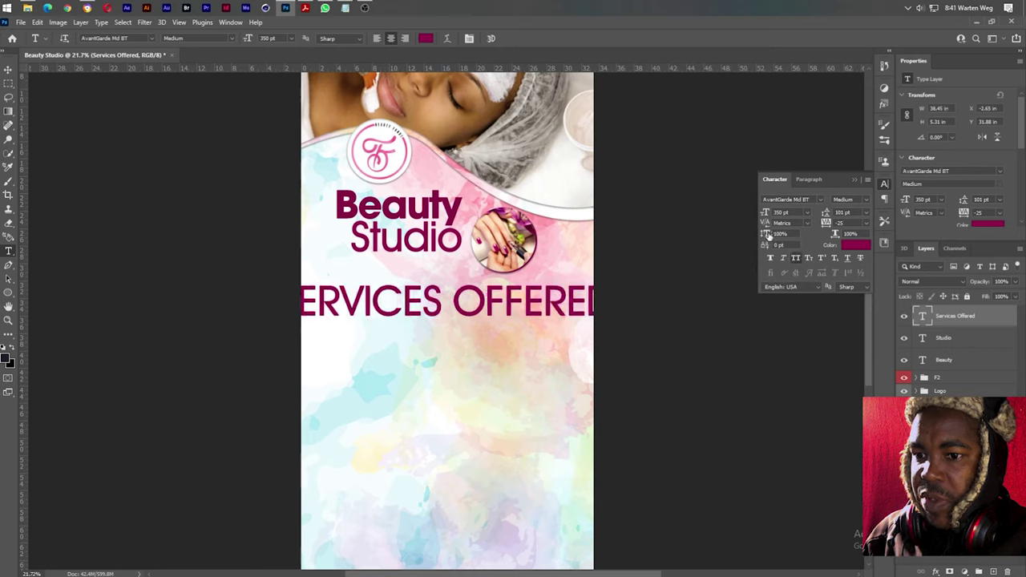
pyautogui.moveTo(752, 219)
pyautogui.mouseDown()
pyautogui.moveTo(769, 217)
pyautogui.moveTo(732, 216)
pyautogui.mouseUp()
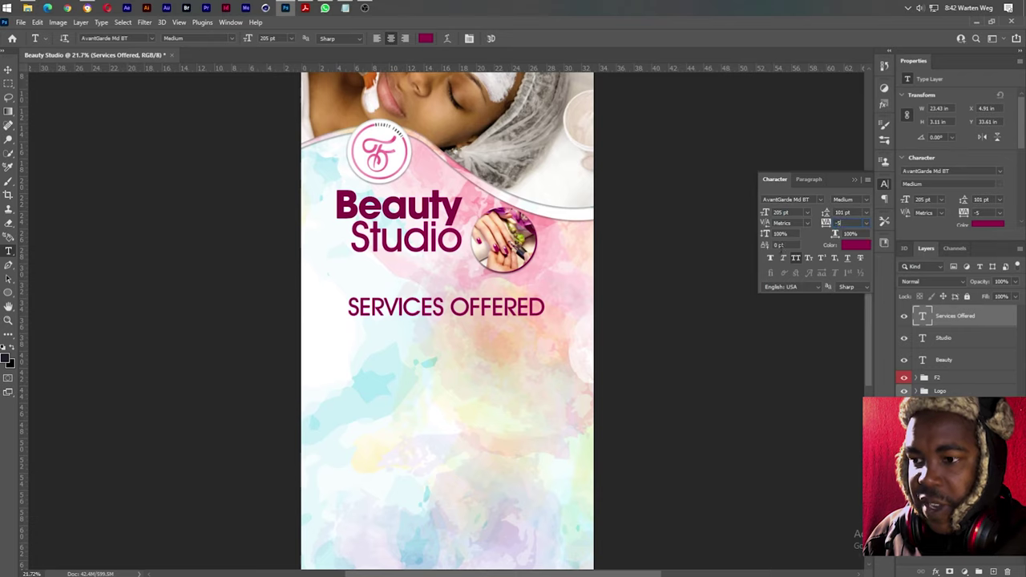
pyautogui.press('Return')
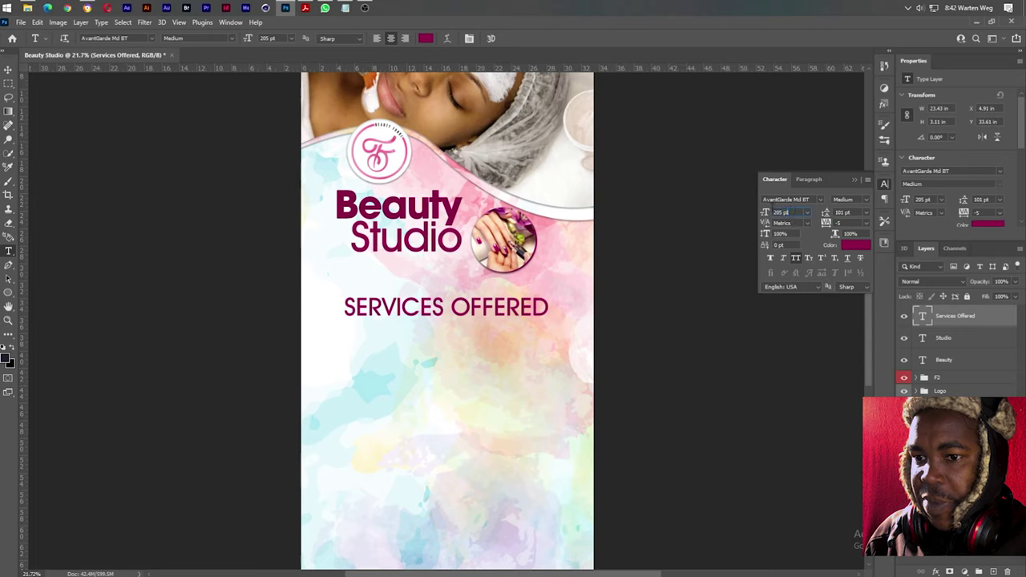
pyautogui.write('18')
pyautogui.press('Return')
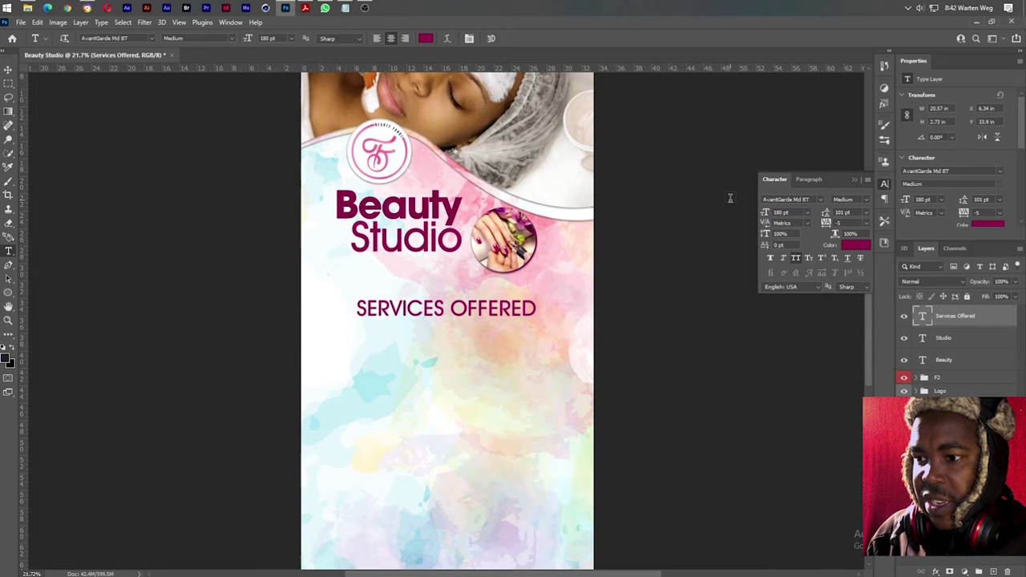
pyautogui.moveTo(483, 317); pyautogui.dragTo(444, 304)
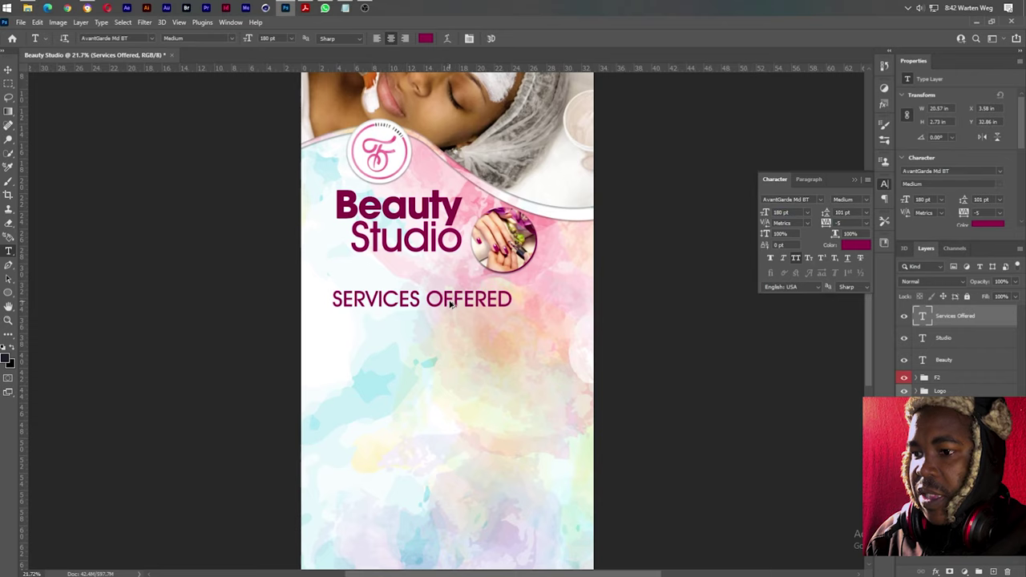
pyautogui.moveTo(449, 301); pyautogui.dragTo(443, 366)
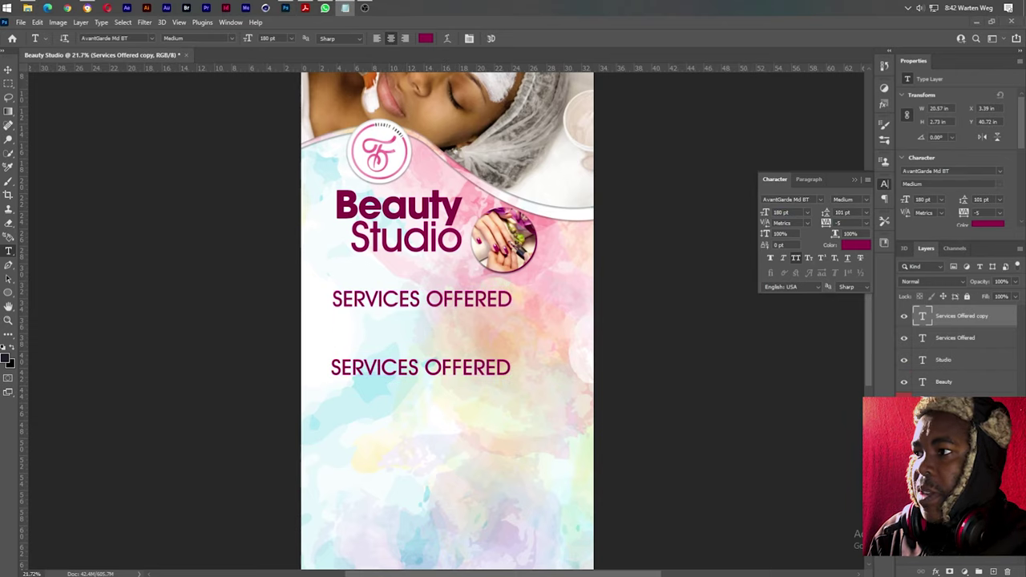
# - Copy the whole services list from dns.txt in Notepad and start editing the duplicate heading
pyautogui.click(345, 7)
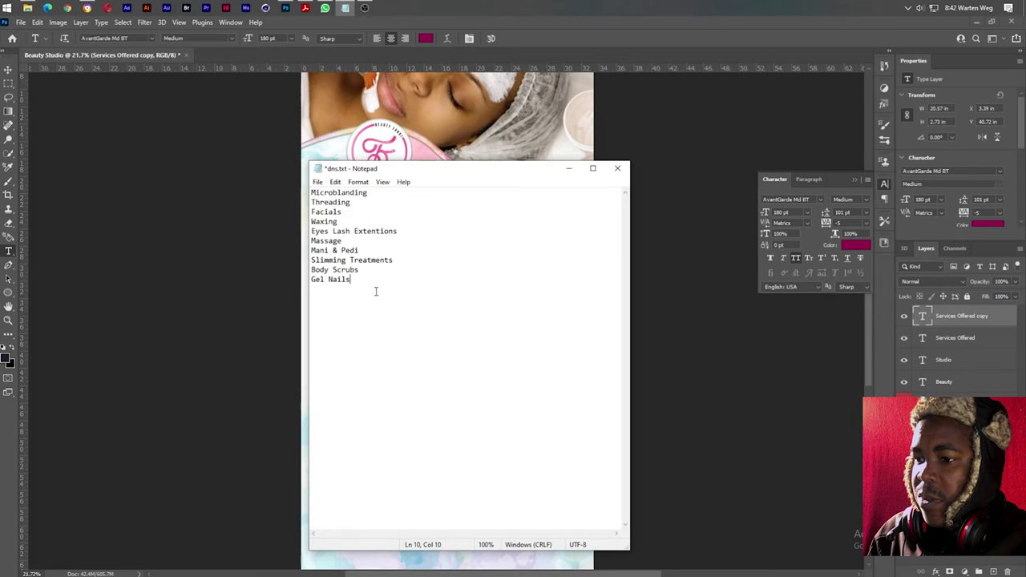
pyautogui.moveTo(375, 292); pyautogui.dragTo(303, 184)
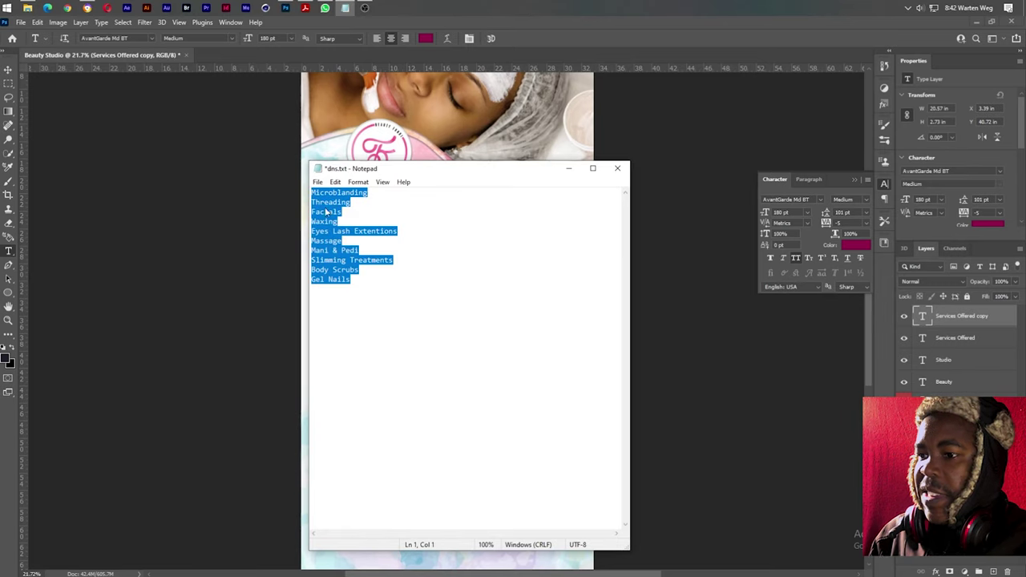
pyautogui.rightClick(327, 212)
pyautogui.click(269, 241)
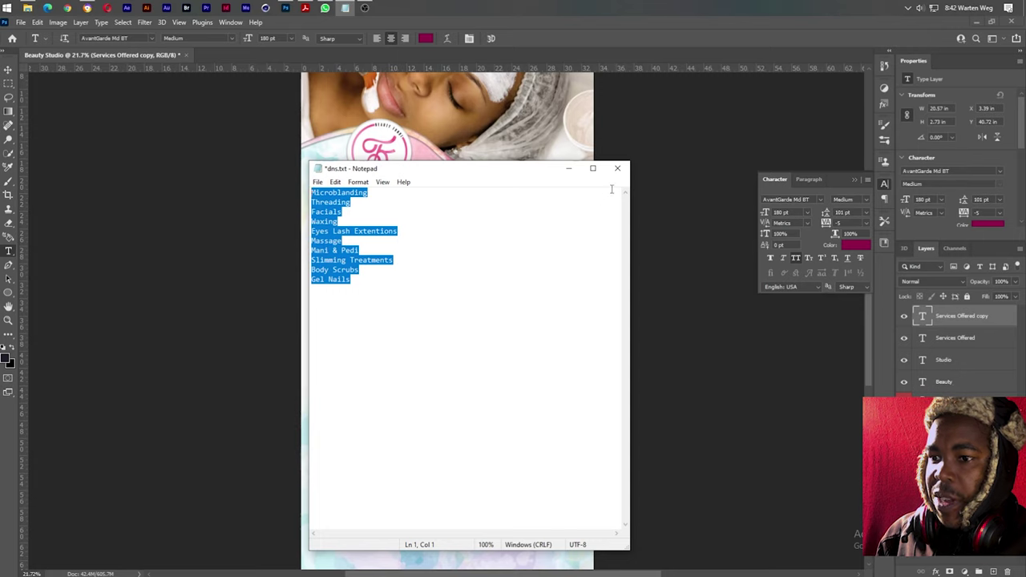
pyautogui.click(582, 32)
pyautogui.click(385, 367)
# - Replace the duplicate heading's text with the pasted services list and left-align it
pyautogui.hotkey('ctrl', 'a')
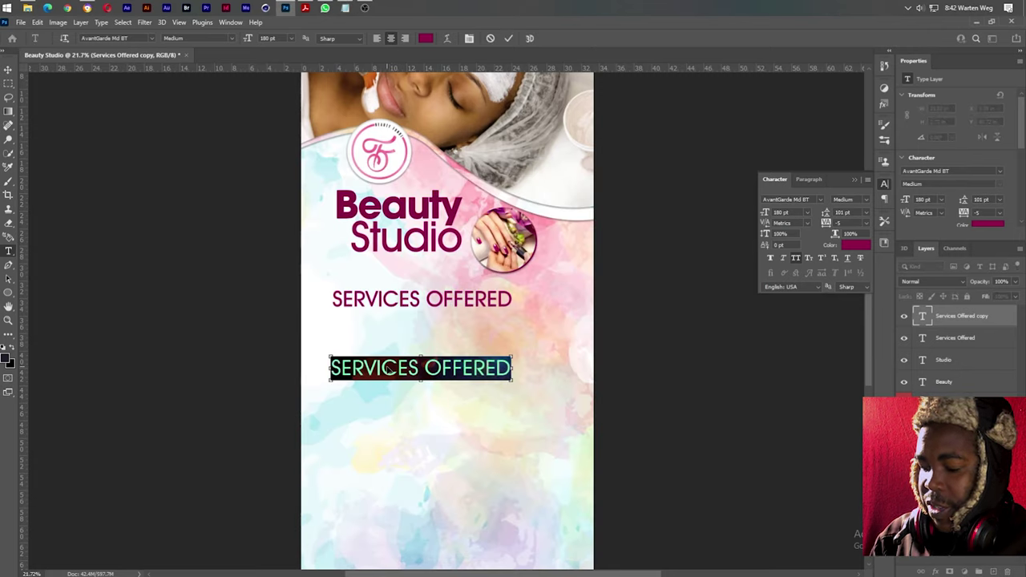
pyautogui.hotkey('ctrl', 'v')
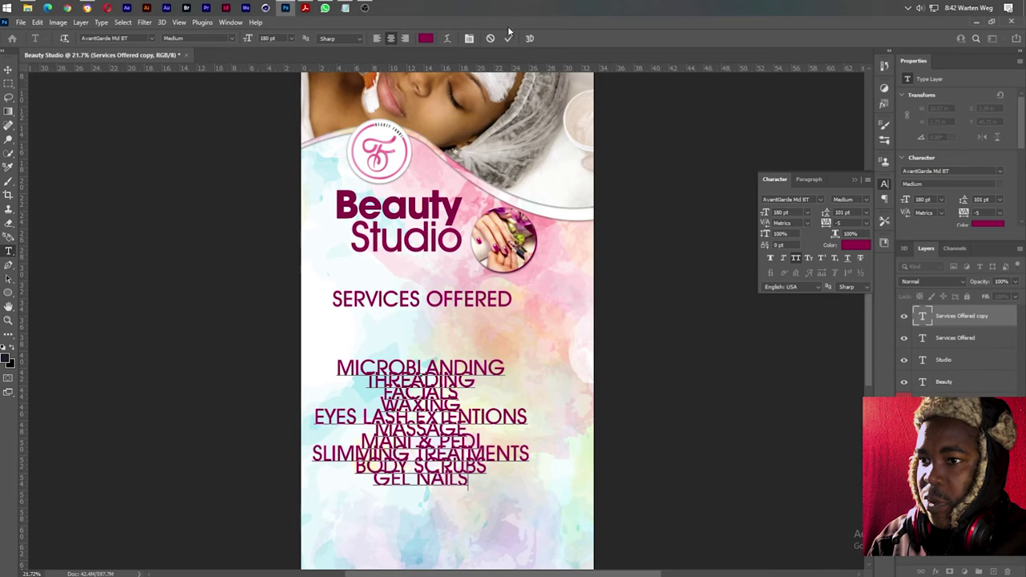
pyautogui.click(508, 38)
pyautogui.click(377, 38)
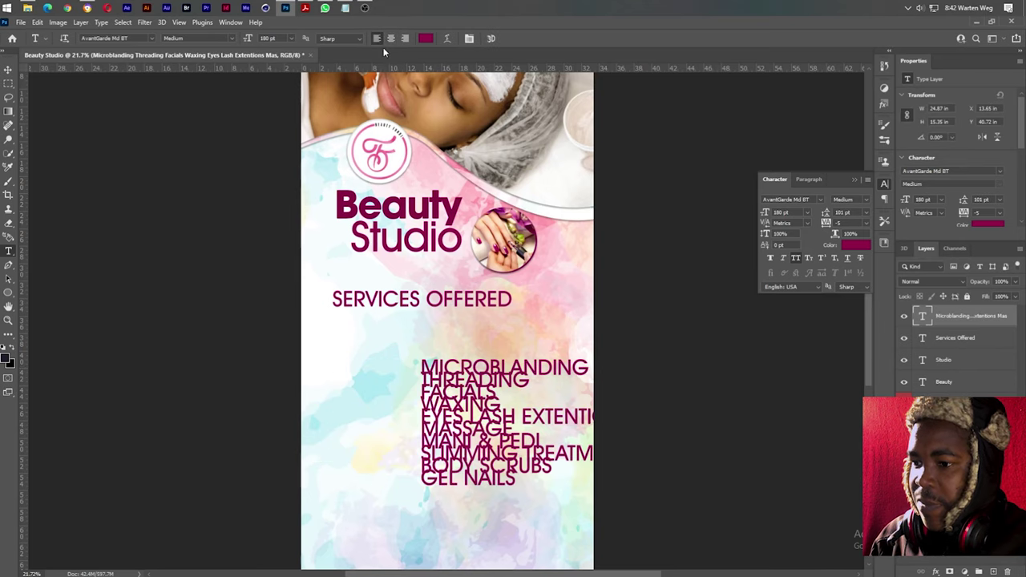
# - Give the list 140 pt leading and 150 pt size, move it left, and turn off All Caps
pyautogui.click(865, 214)
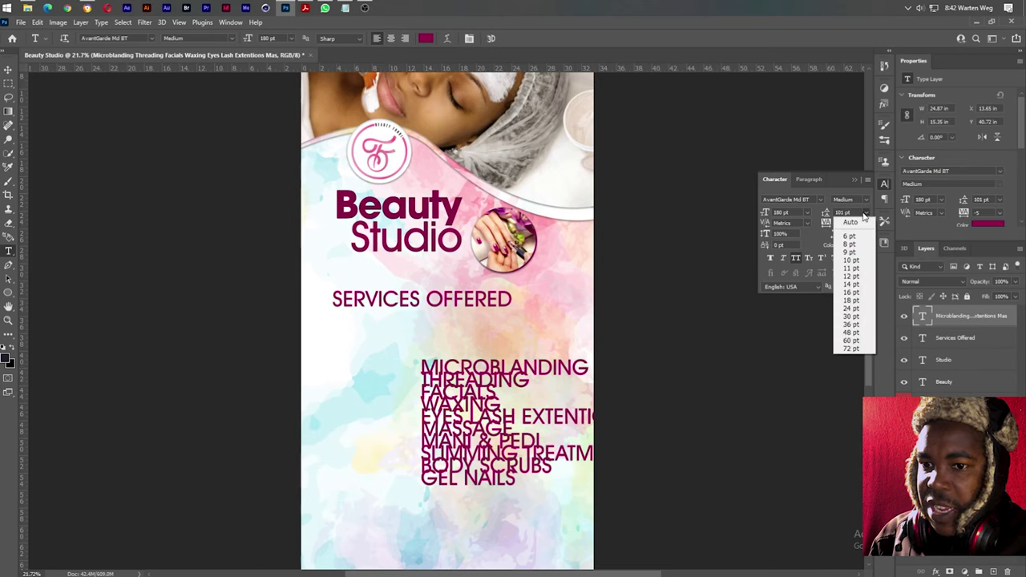
pyautogui.click(850, 223)
pyautogui.write('140')
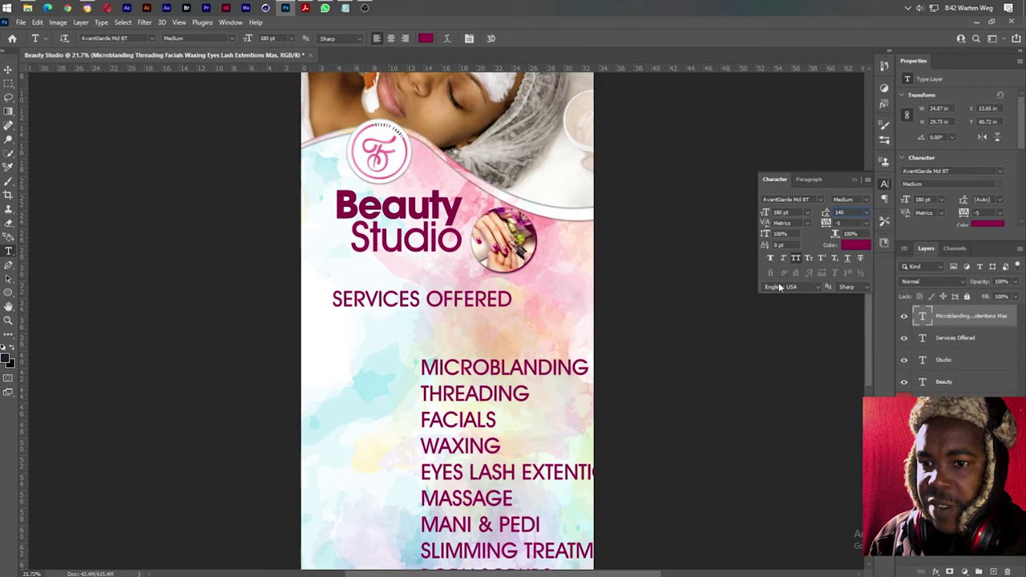
pyautogui.click(793, 212)
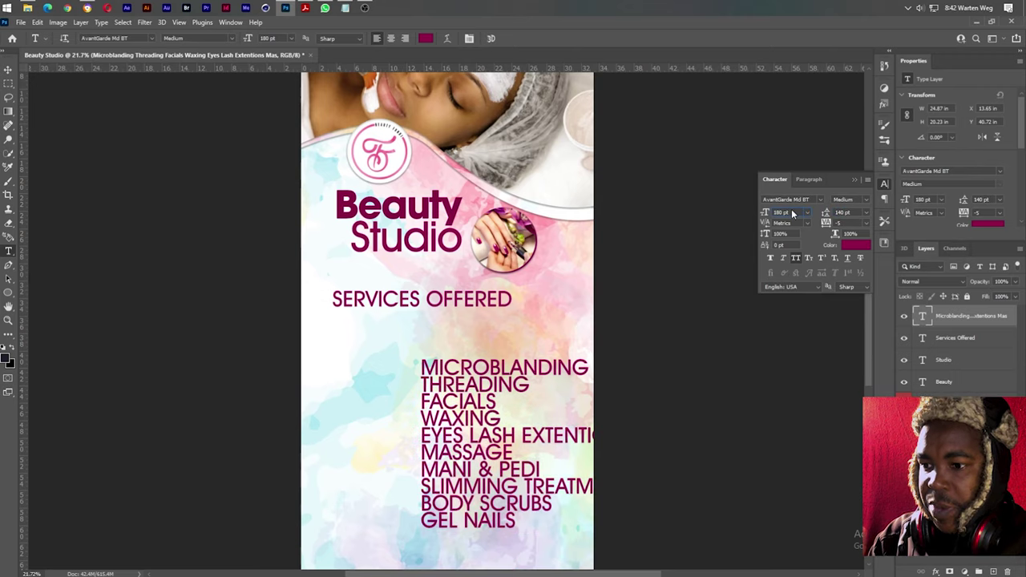
pyautogui.click(793, 212)
pyautogui.write('150')
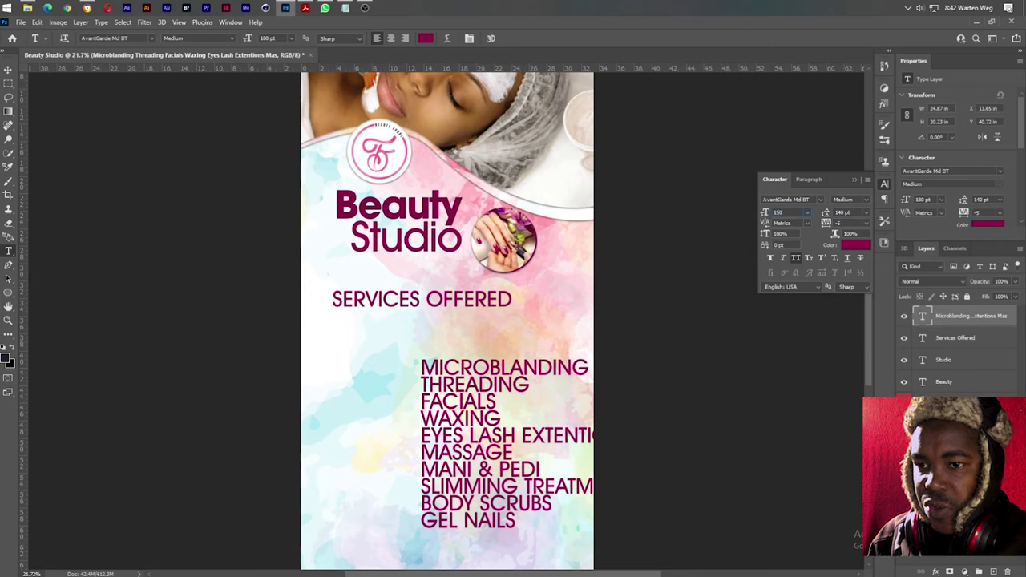
pyautogui.press('Return')
pyautogui.moveTo(455, 427); pyautogui.dragTo(368, 420)
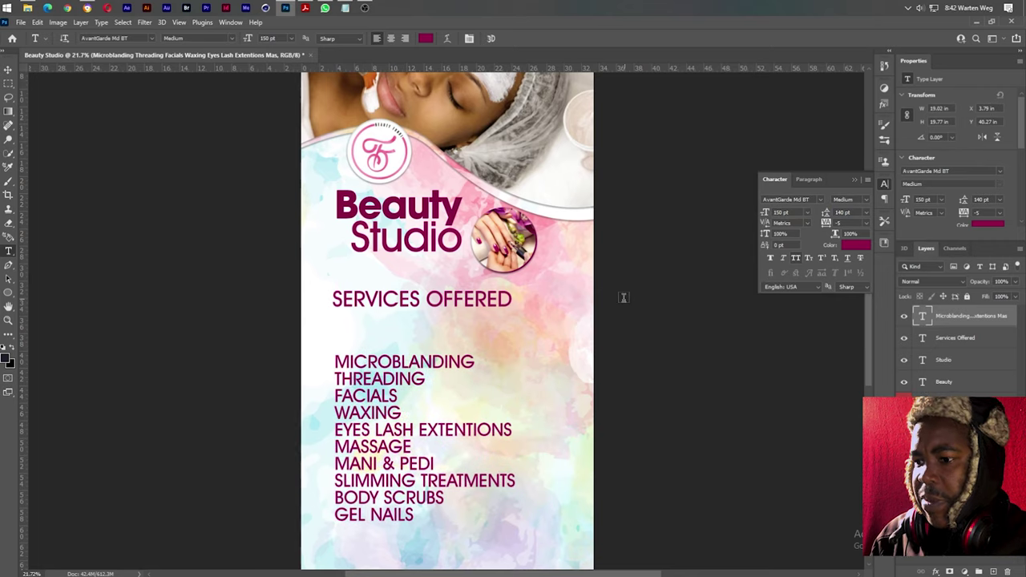
pyautogui.hotkey('ctrl', 'shift', 'k')
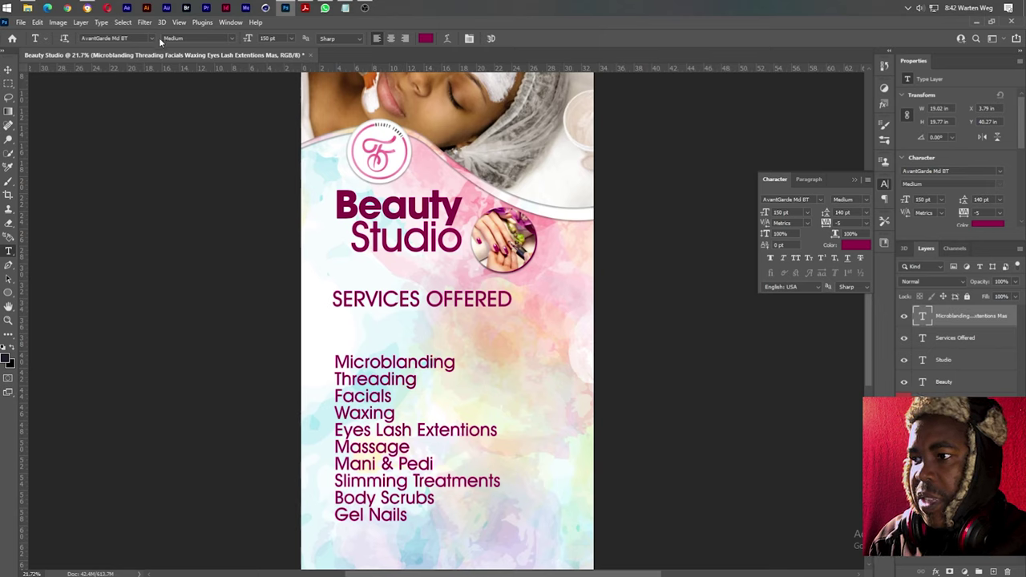
pyautogui.click(151, 38)
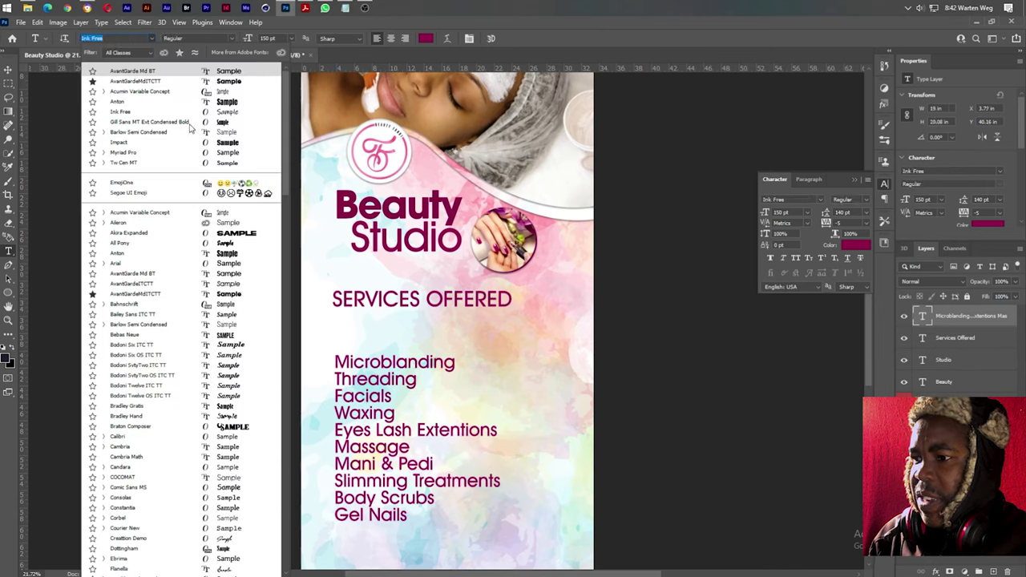
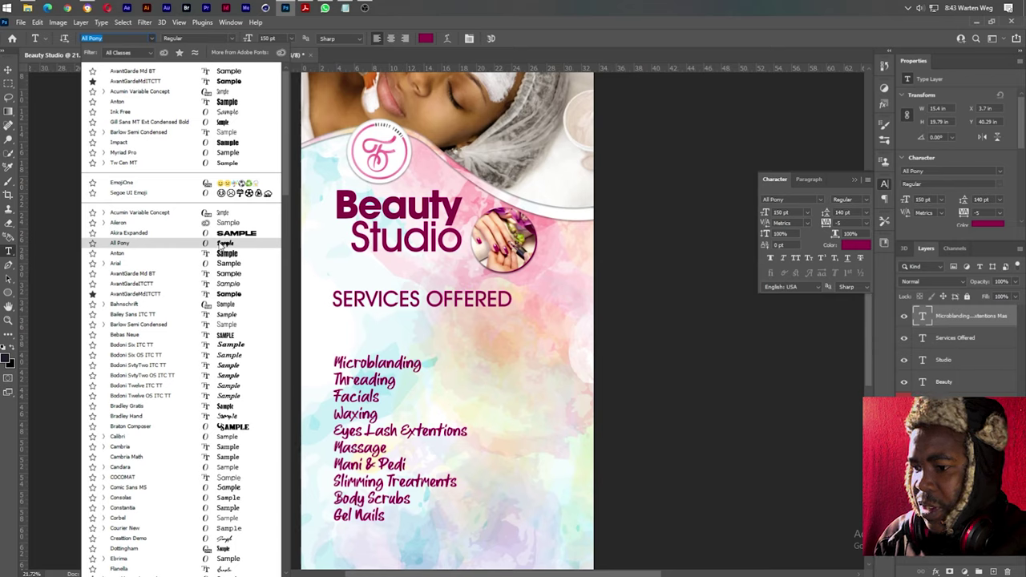
# - Set the services list in the All Pony font at 200 pt
pyautogui.click(219, 243)
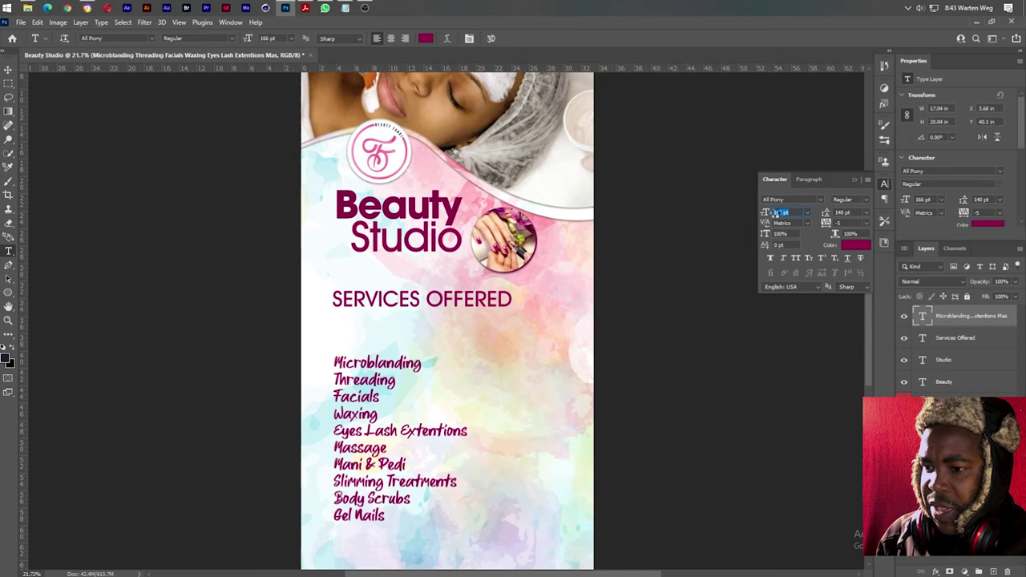
pyautogui.scroll(2, 778, 213)
pyautogui.scroll(4, 777, 213)
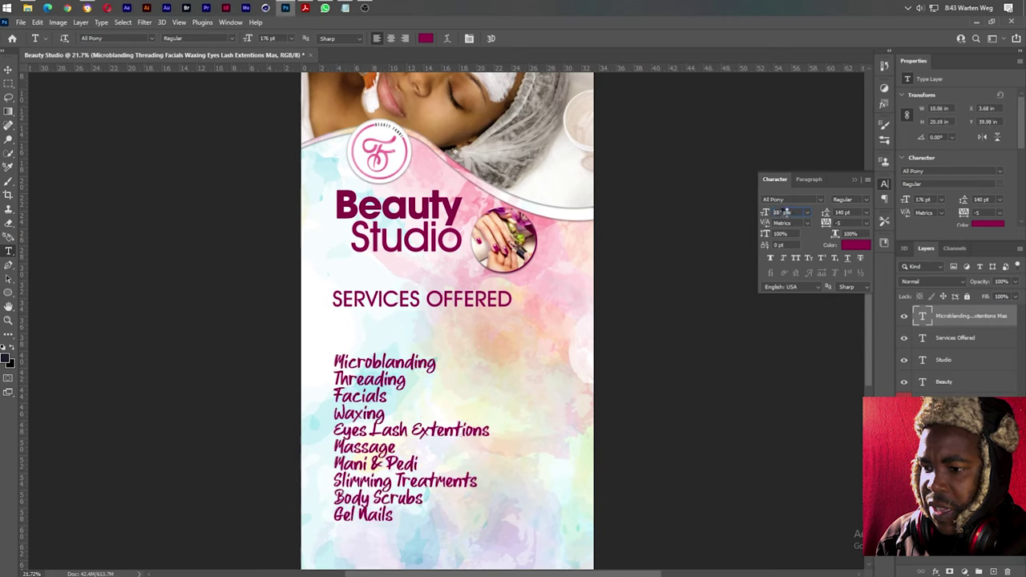
pyautogui.scroll(4, 786, 212)
pyautogui.scroll(4, 790, 213)
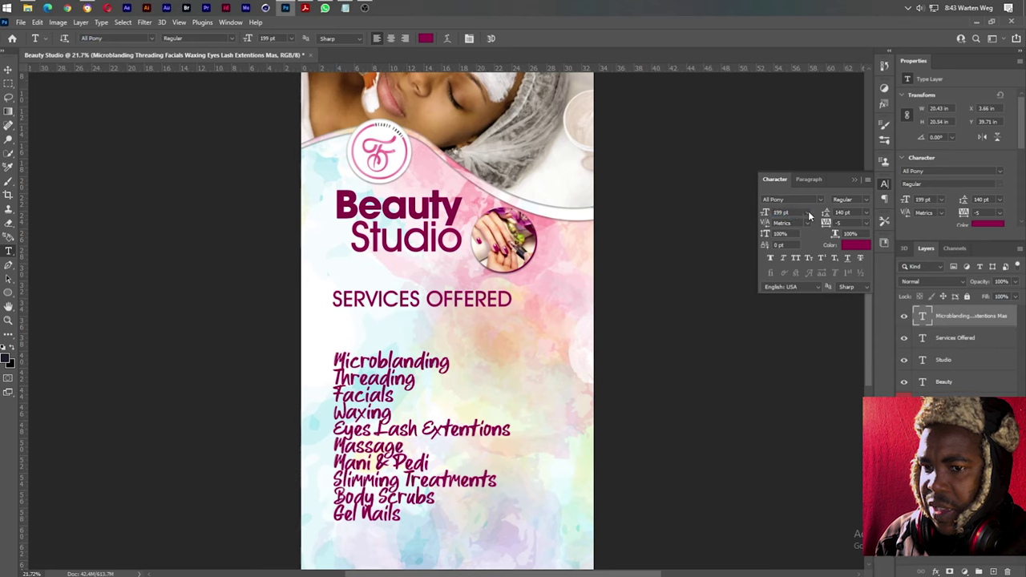
pyautogui.write('200')
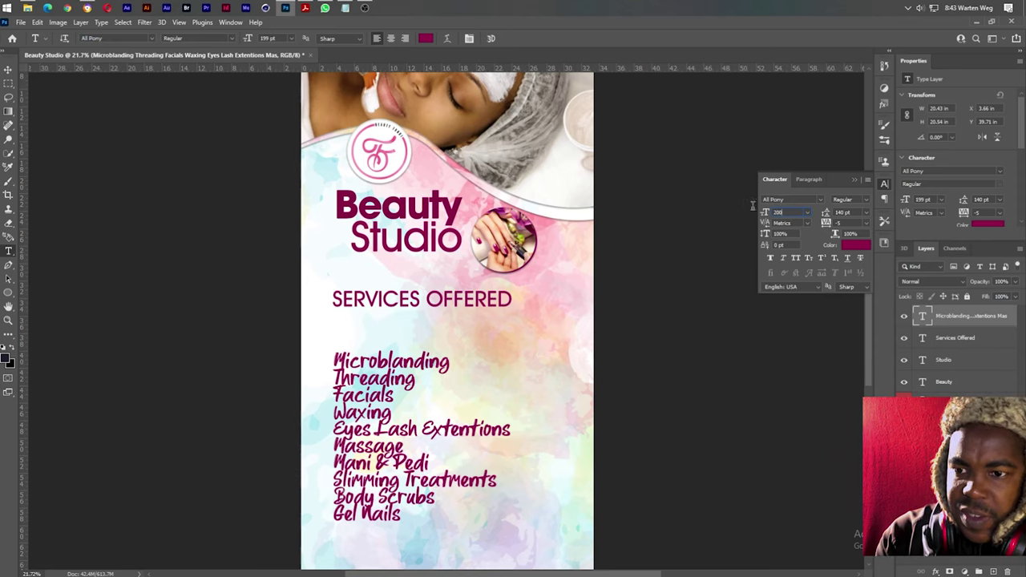
pyautogui.press('Tab')
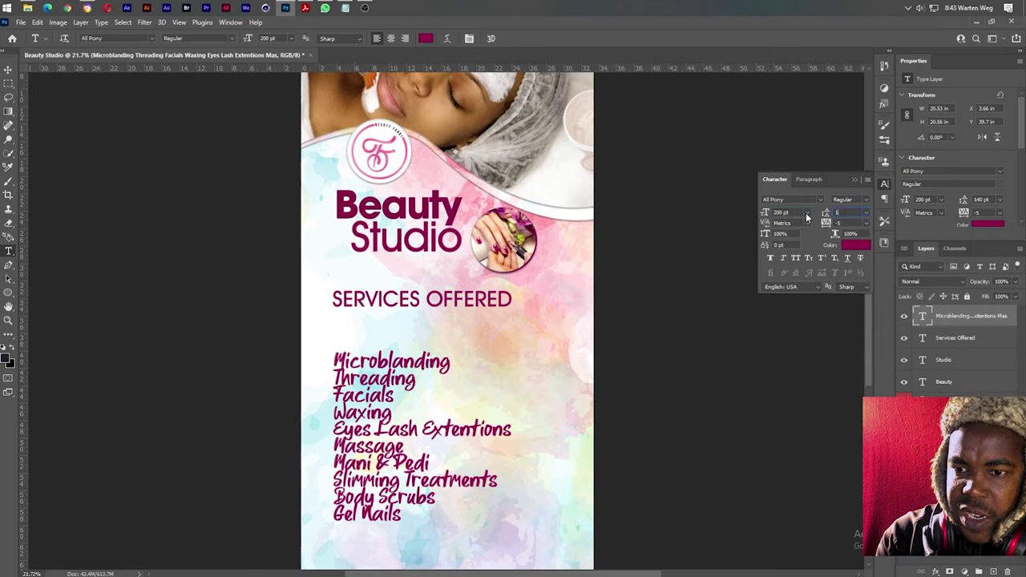
# - Set the services list's leading to 160 pt
pyautogui.write('80')
pyautogui.press('Return')
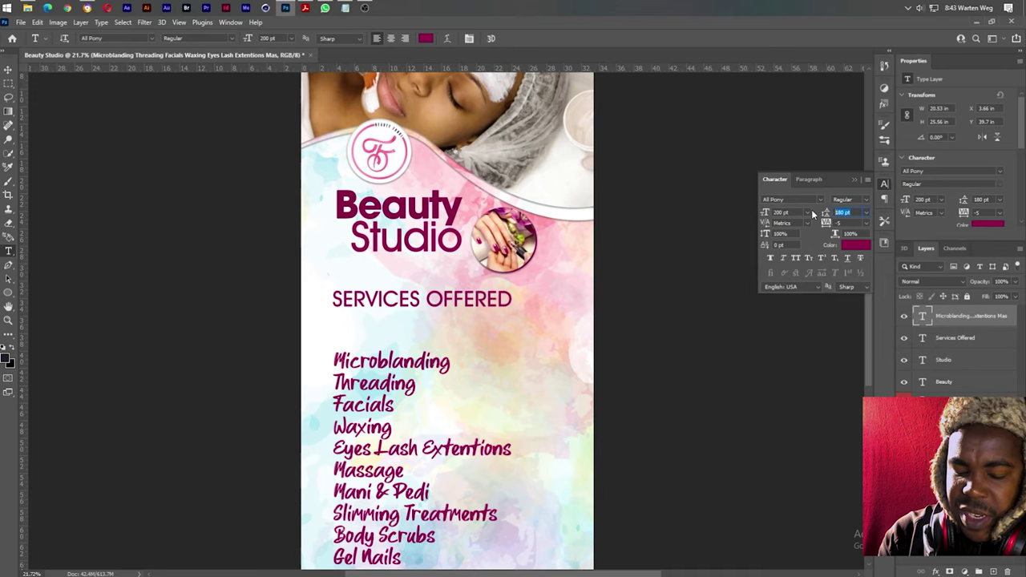
pyautogui.write('160')
pyautogui.press('Return')
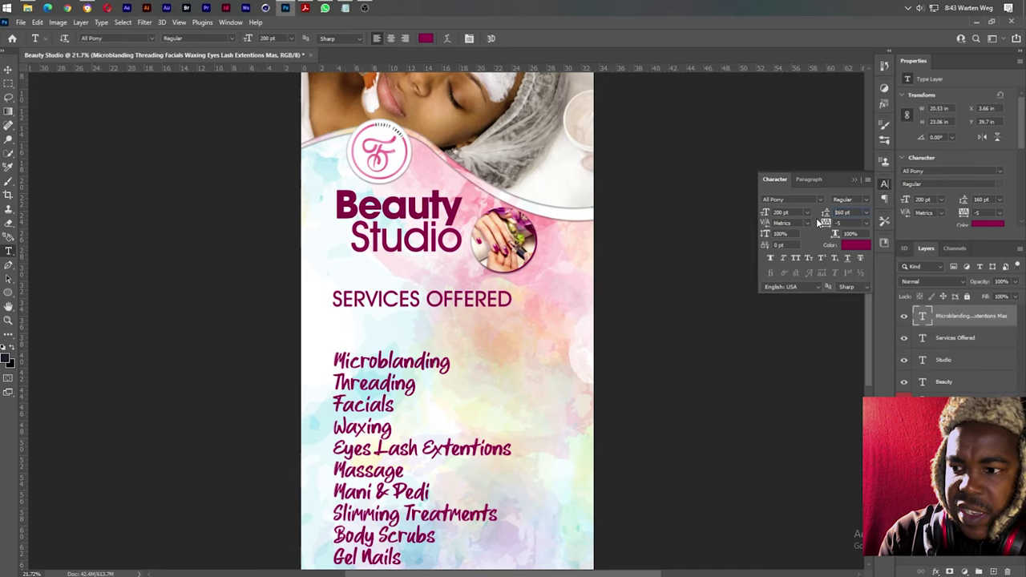
pyautogui.scroll(-5, 462, 298)
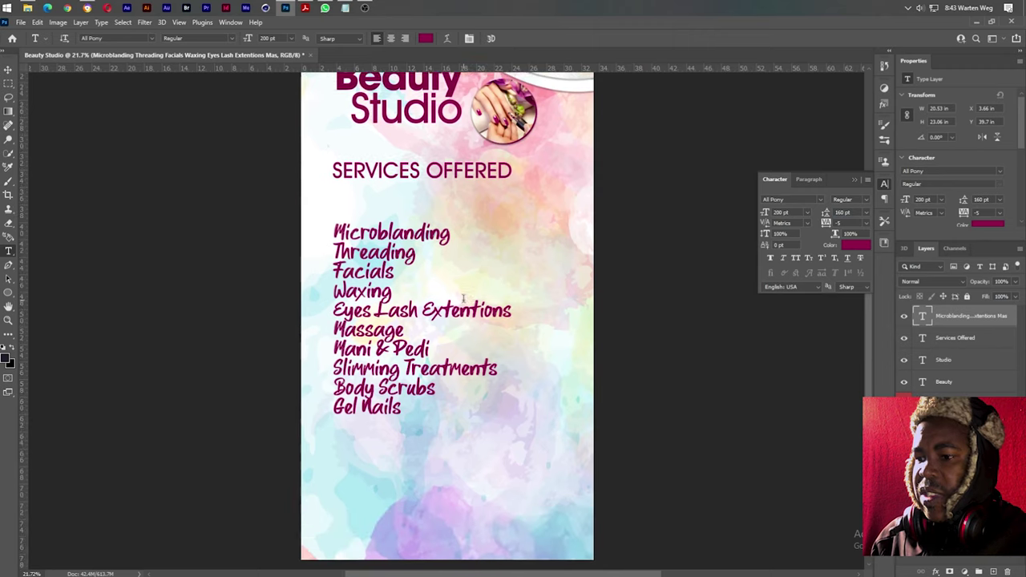
# - Drag the services list up closer to its heading
pyautogui.scroll(-2, 462, 297)
pyautogui.scroll(2, 442, 274)
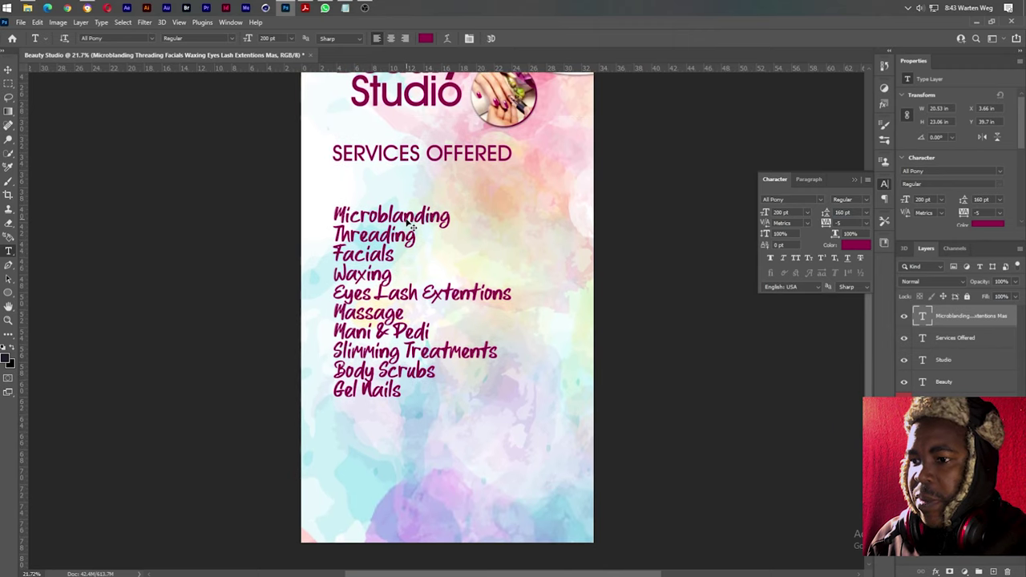
pyautogui.moveTo(411, 228); pyautogui.dragTo(413, 186)
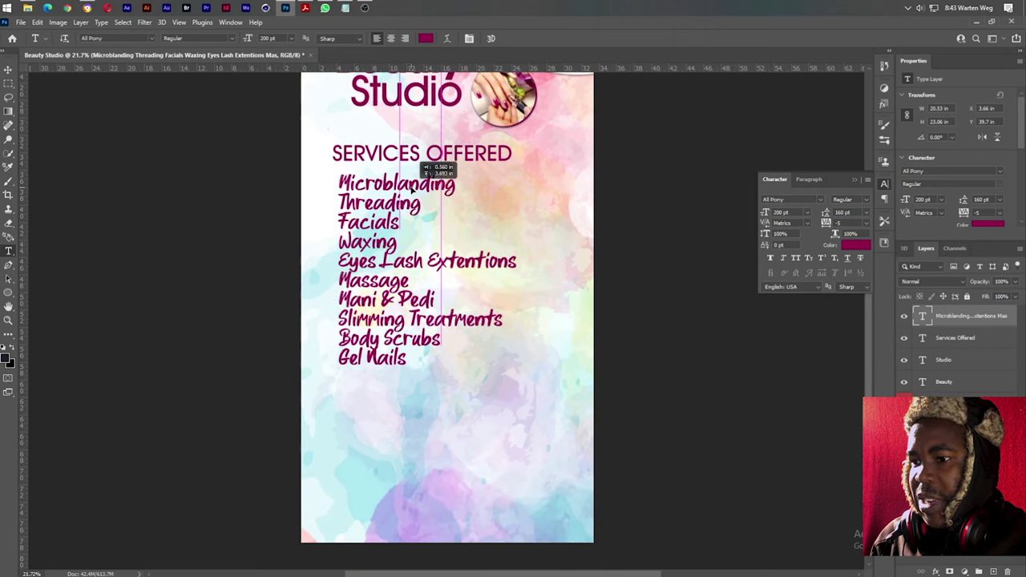
# - Nudge the SERVICES OFFERED heading slightly left
pyautogui.click(970, 339)
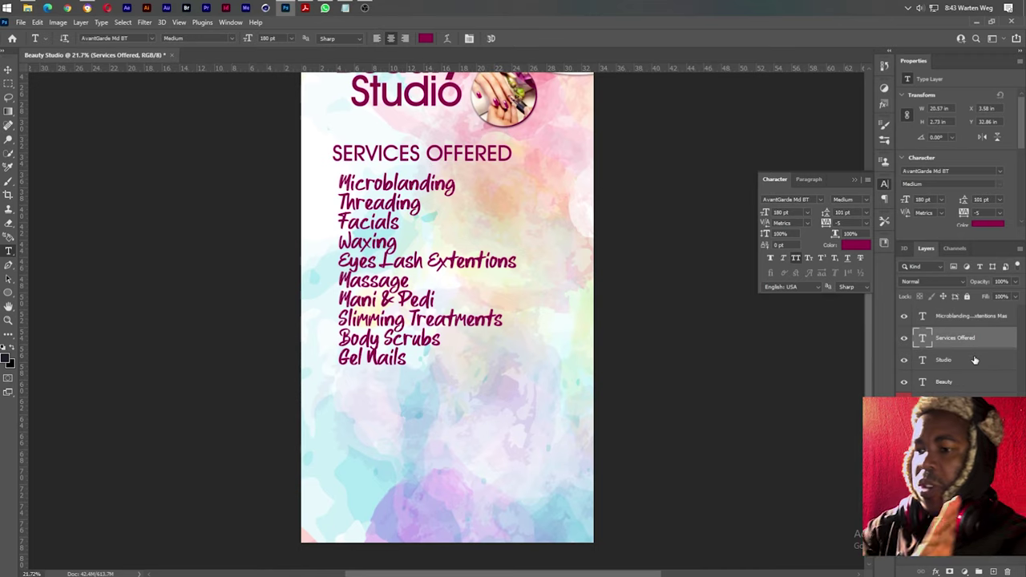
pyautogui.hotkey('ctrl', 'Left')
pyautogui.hotkey('ctrl', 'Left')
pyautogui.hotkey('ctrl', 'Left')
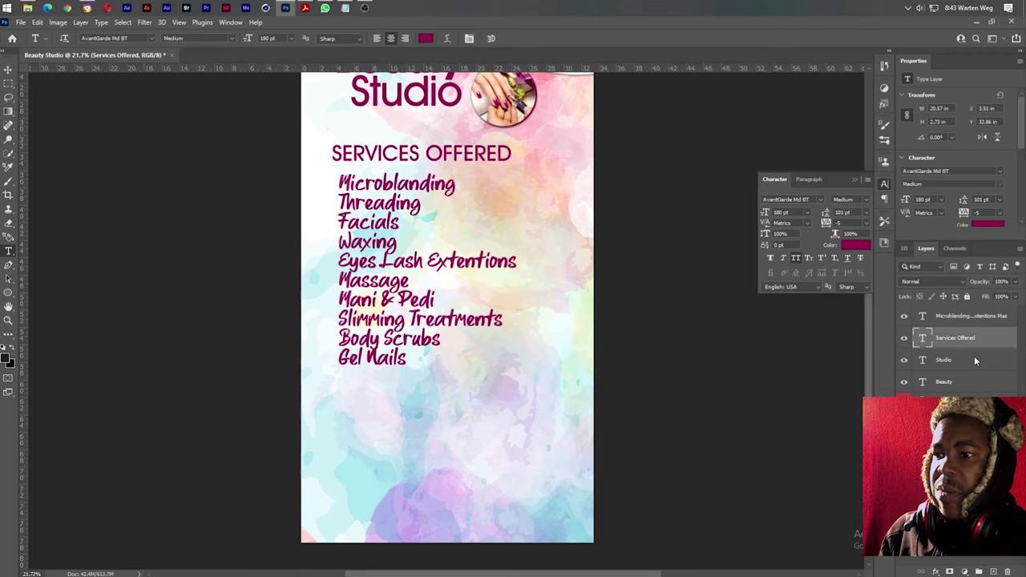
pyautogui.hotkey('ctrl', 'Left')
pyautogui.hotkey('ctrl', 'Left')
pyautogui.hotkey('ctrl', 'Left')
pyautogui.hotkey('ctrl', 'Left')
pyautogui.hotkey('ctrl', 'Left')
pyautogui.hotkey('ctrl', 'Left')
pyautogui.hotkey('ctrl', 'Left')
pyautogui.hotkey('ctrl', 'Left')
pyautogui.hotkey('ctrl', 'Left')
pyautogui.hotkey('ctrl', 'Left')
pyautogui.hotkey('ctrl', 'Left')
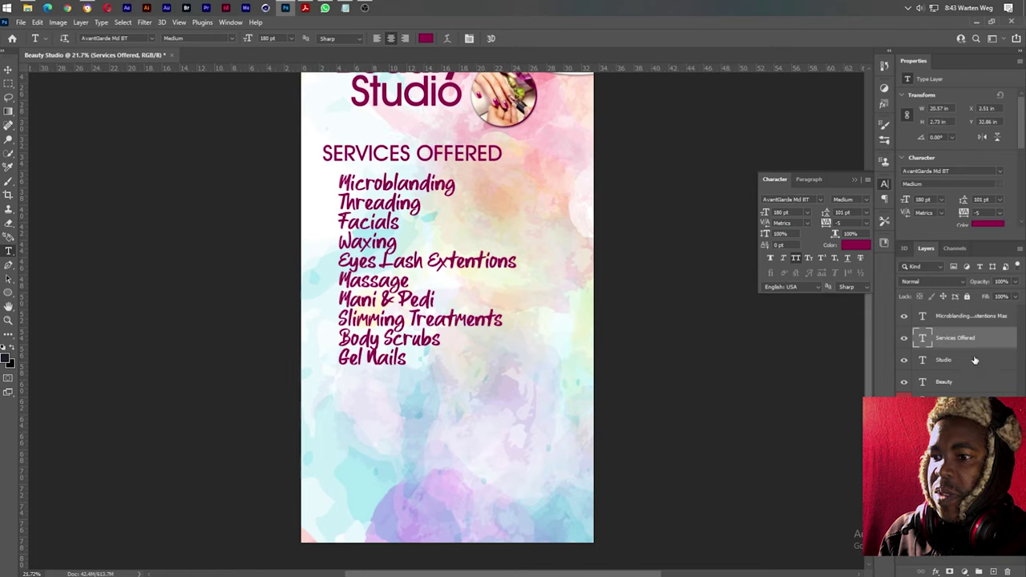
pyautogui.hotkey('ctrl', 'Left')
pyautogui.hotkey('ctrl', 'Left')
pyautogui.hotkey('ctrl', 'Left')
pyautogui.hotkey('ctrl', 'Left')
pyautogui.hotkey('ctrl', 'Left')
pyautogui.hotkey('ctrl', 'Left')
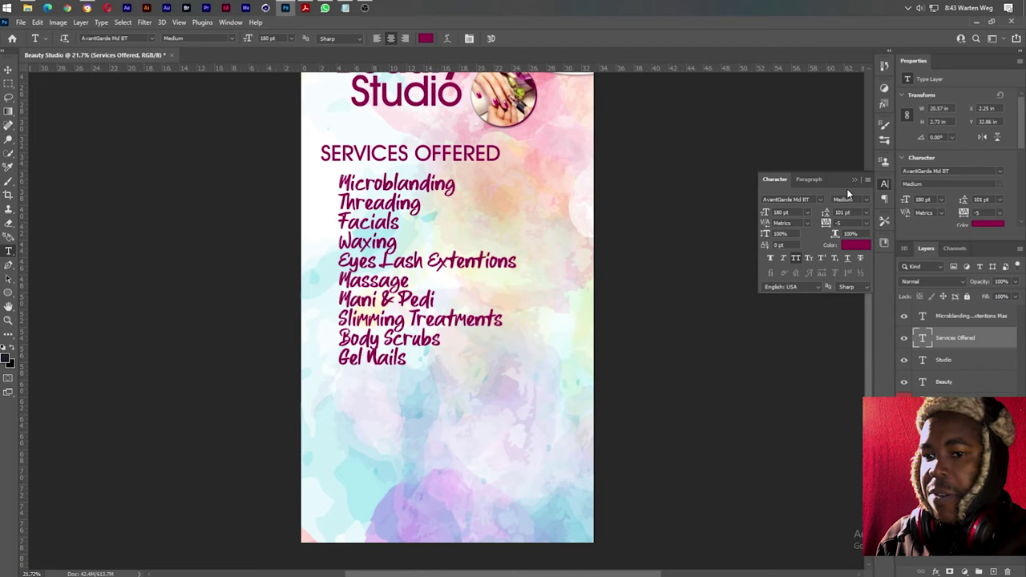
# - Place a copy of the SERVICES OFFERED heading lower on the flyer
pyautogui.click(966, 316)
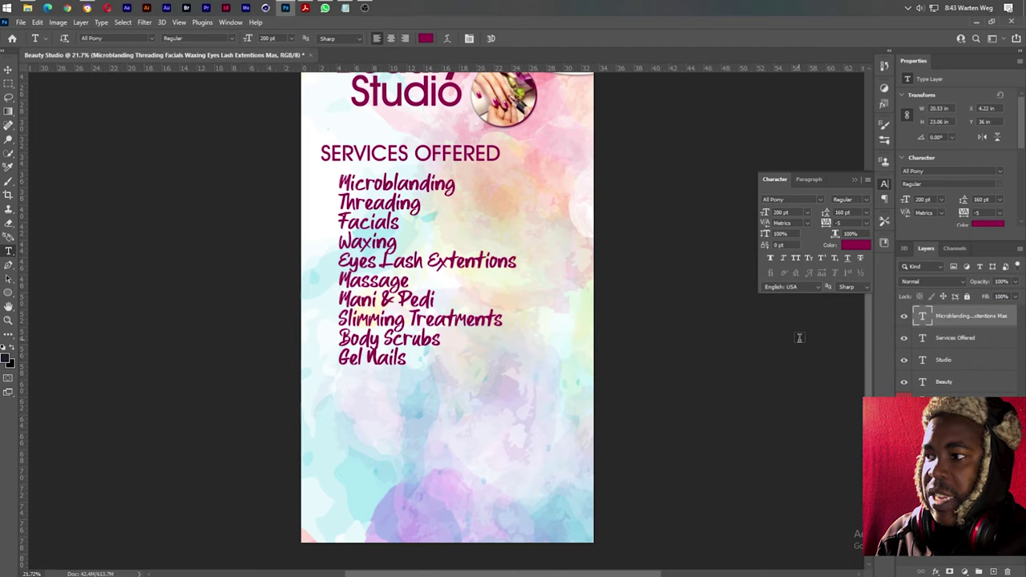
pyautogui.click(959, 340)
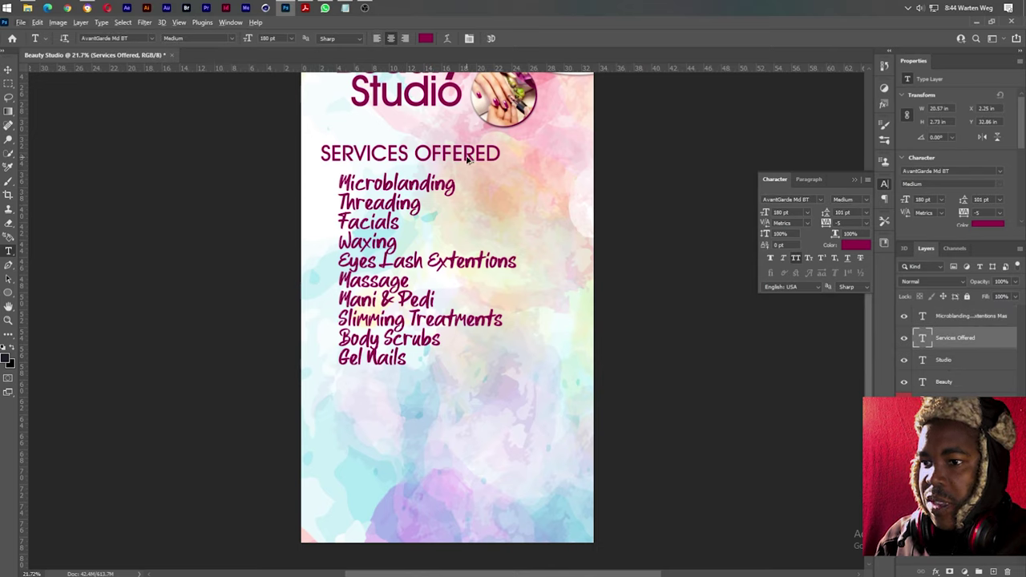
pyautogui.moveTo(467, 160)
pyautogui.mouseDown()
pyautogui.moveTo(497, 411)
pyautogui.moveTo(293, 386)
pyautogui.mouseUp()
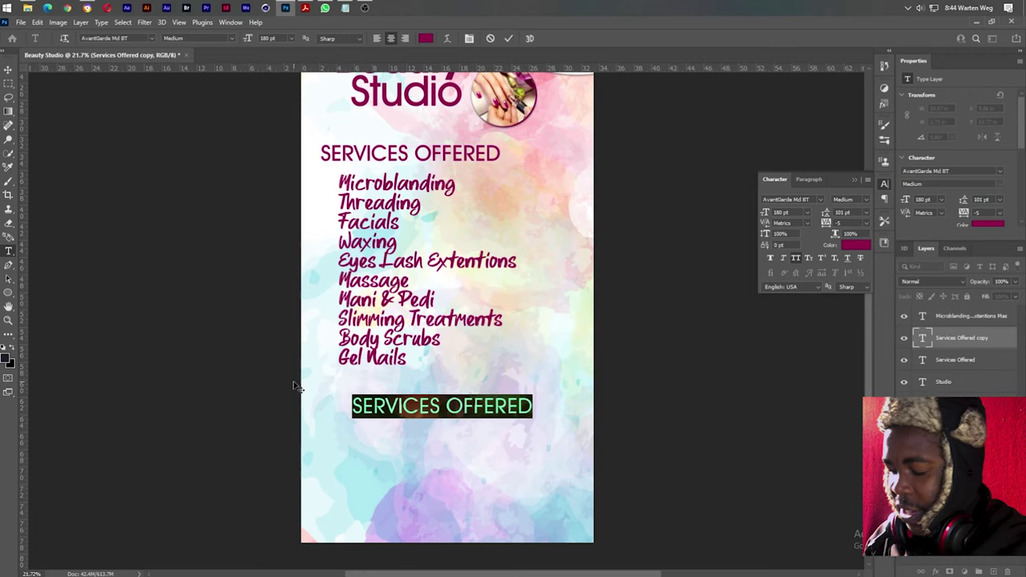
# - Retype the copied heading as 'FOR HOUSE CALLS AND SPECIAL EVENTS CONTACT US ON.' and commit it
pyautogui.write('F')
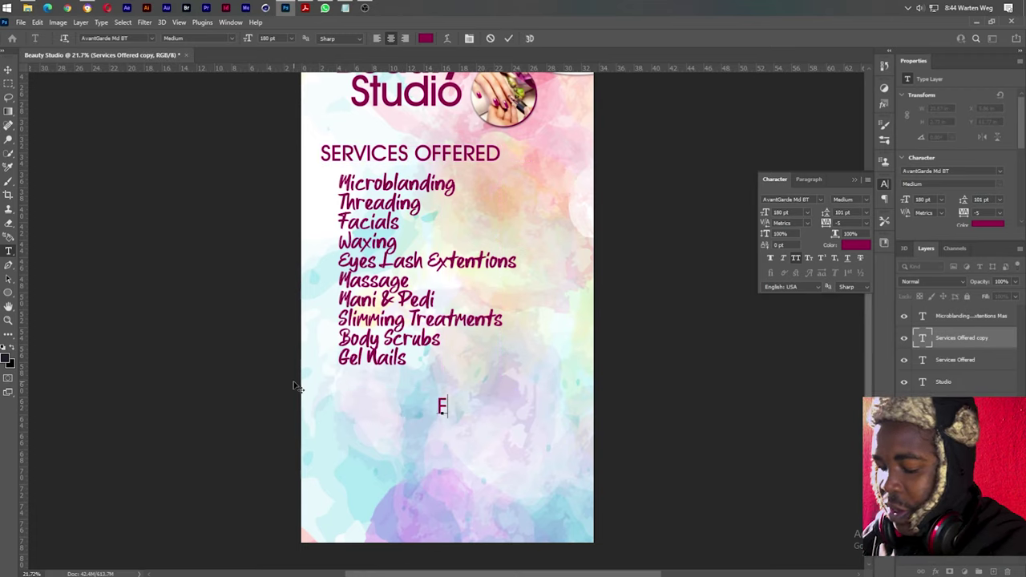
pyautogui.write('OR HO')
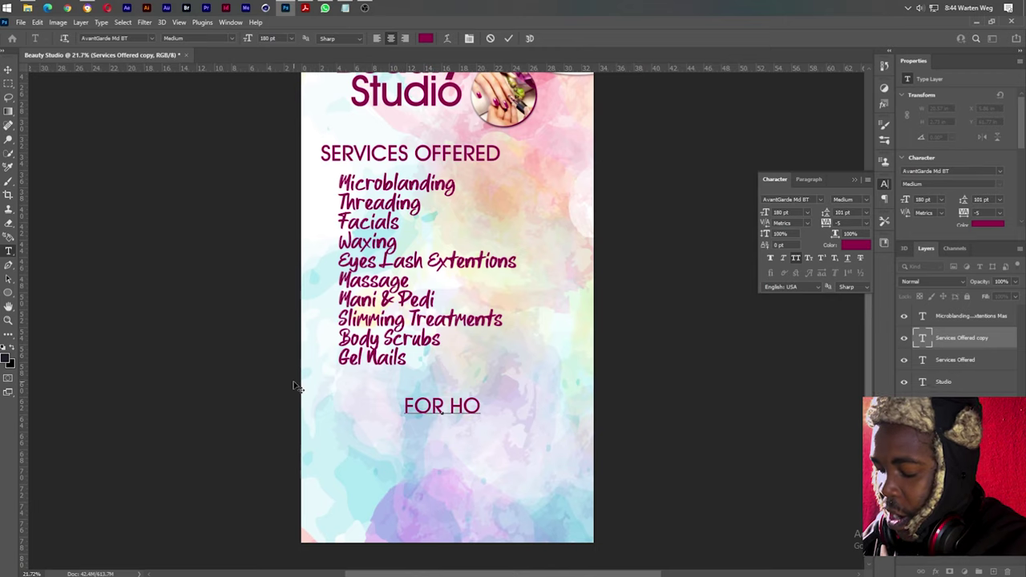
pyautogui.write('USE C')
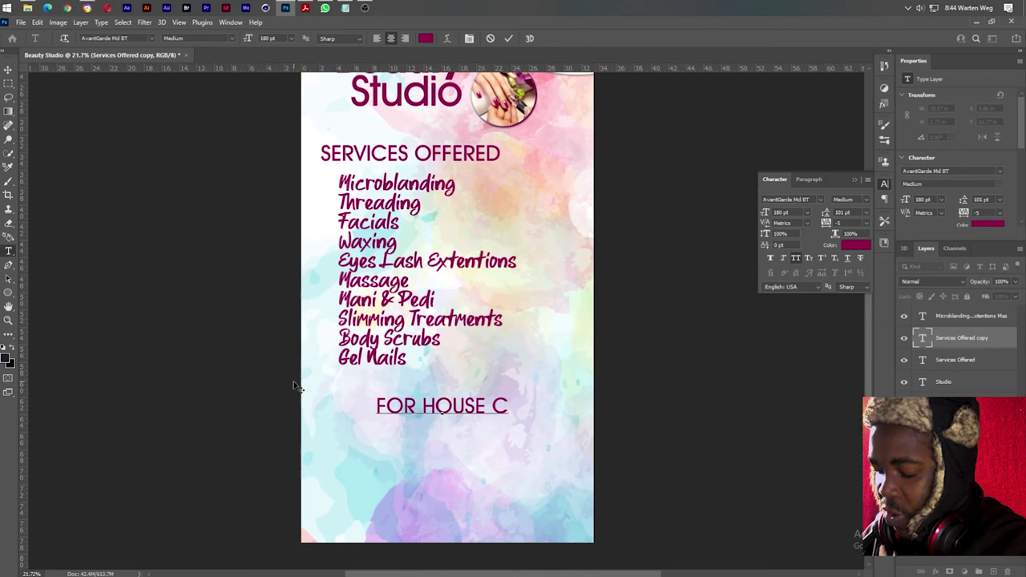
pyautogui.write('ALLS')
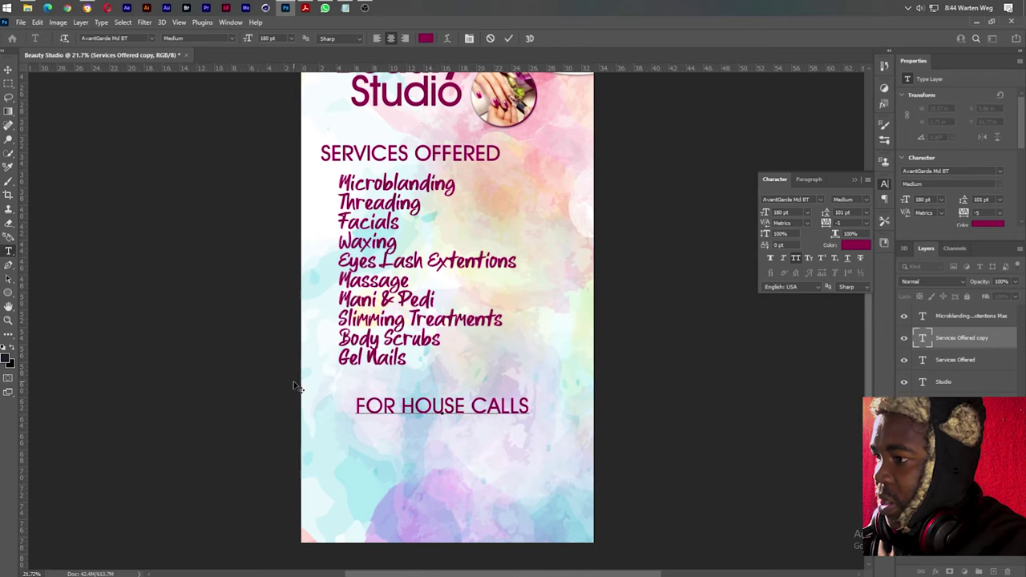
pyautogui.write(' AND S')
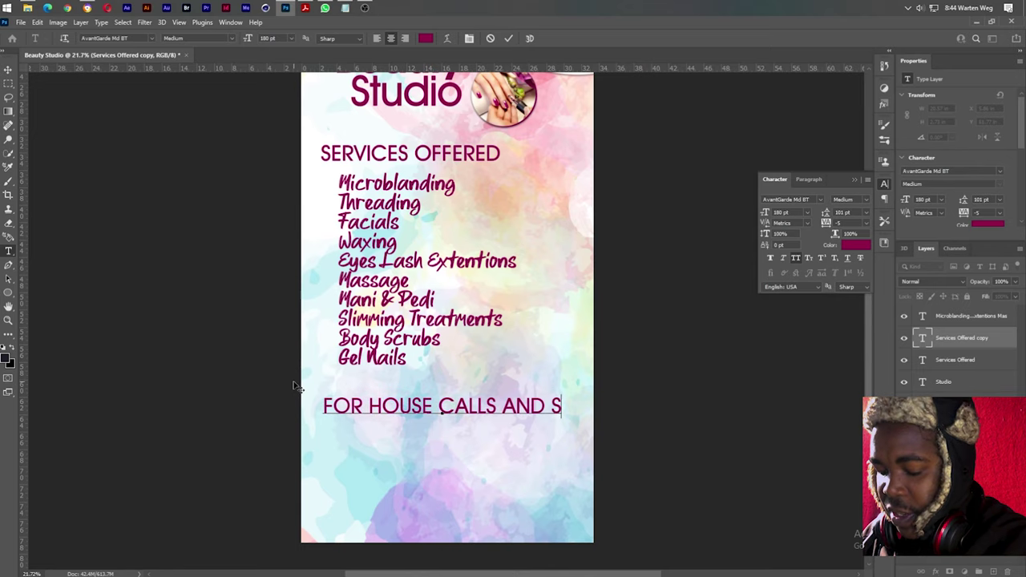
pyautogui.write('PECIAL')
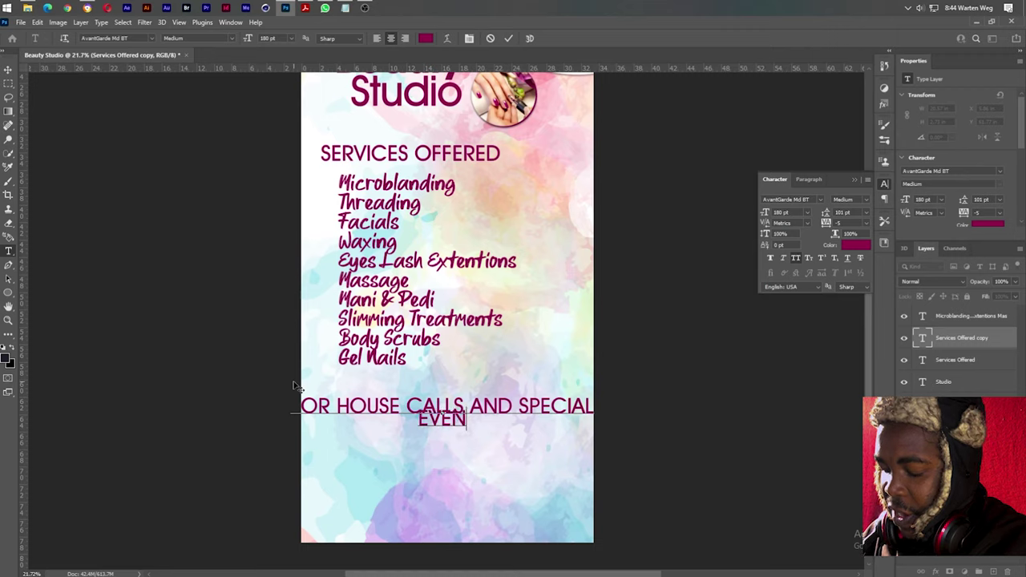
pyautogui.write('TS ')
pyautogui.write('C')
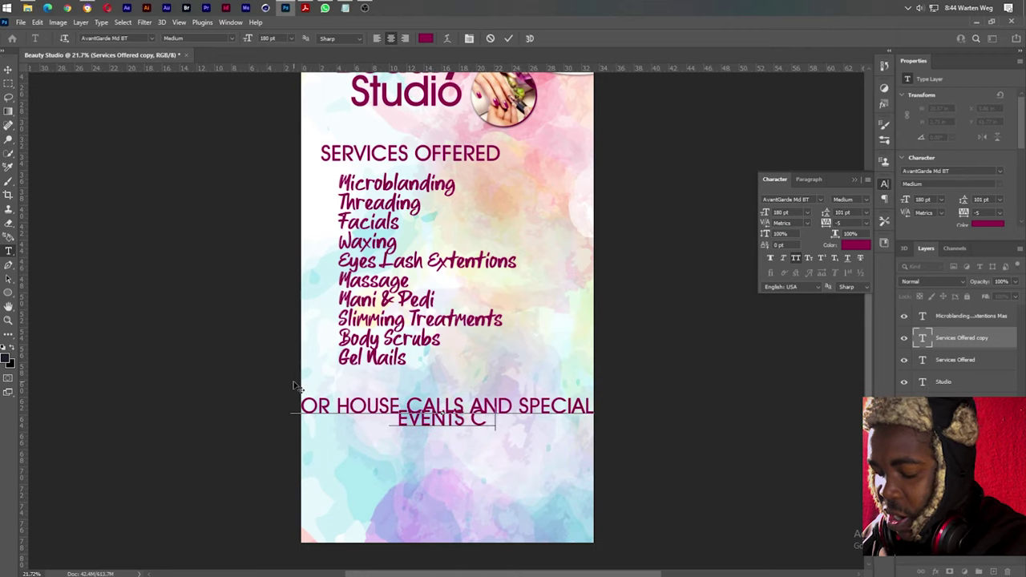
pyautogui.write('ONTACT')
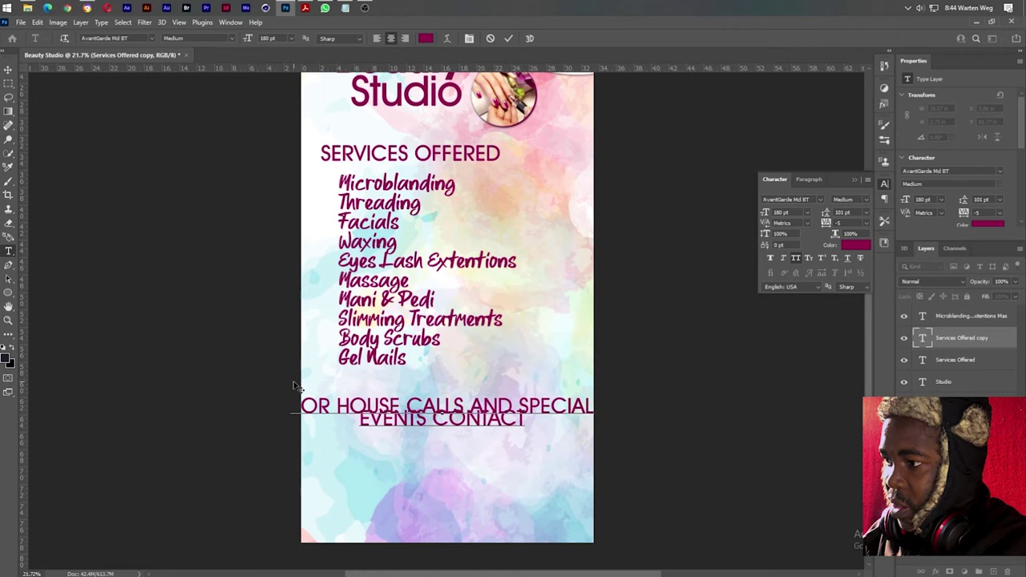
pyautogui.write(' U')
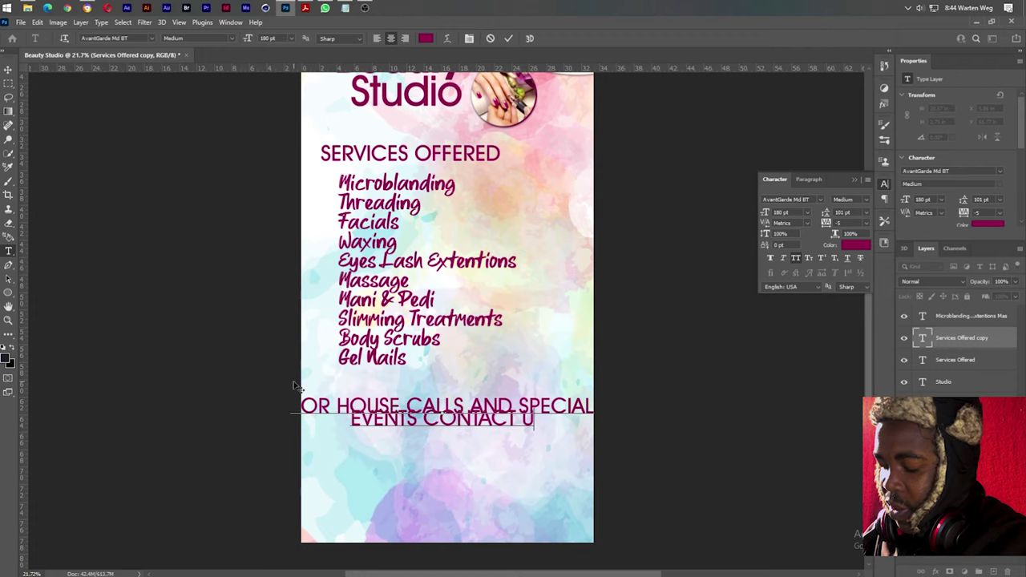
pyautogui.write('S ON.')
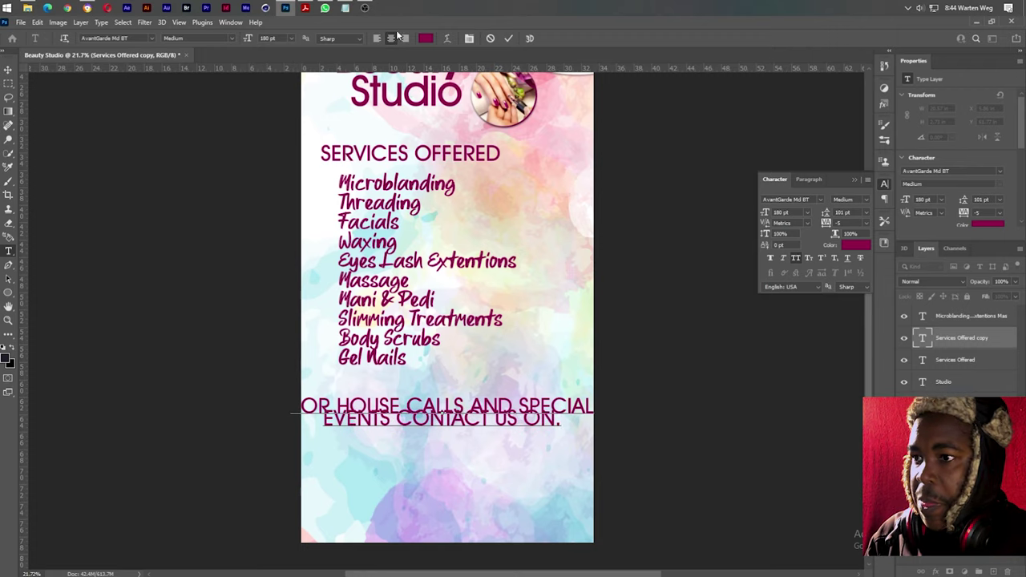
pyautogui.click(508, 39)
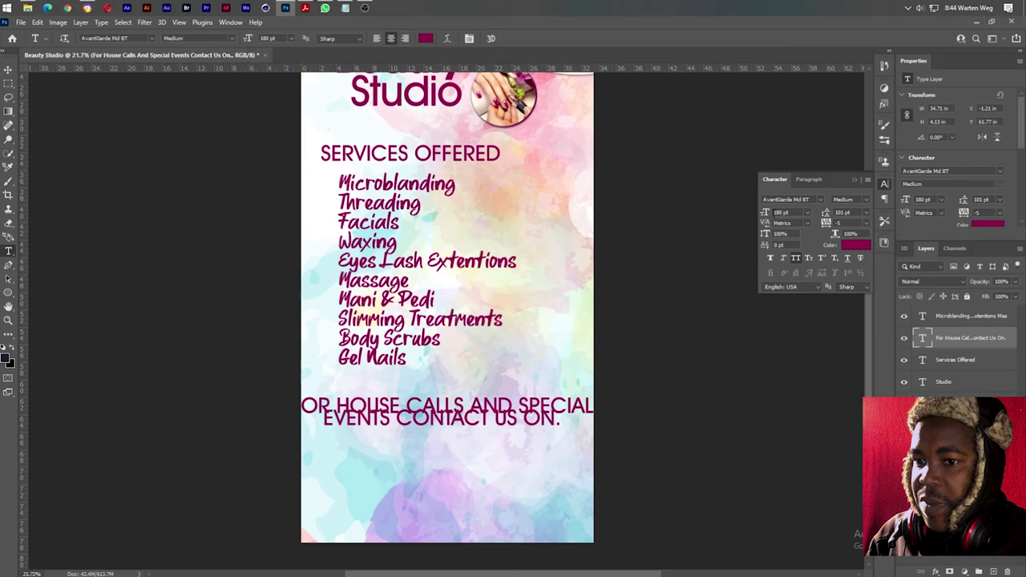
# - Shrink the contact line to 121 pt, turn off All Caps, and lower it slightly
pyautogui.moveTo(756, 227); pyautogui.dragTo(765, 228)
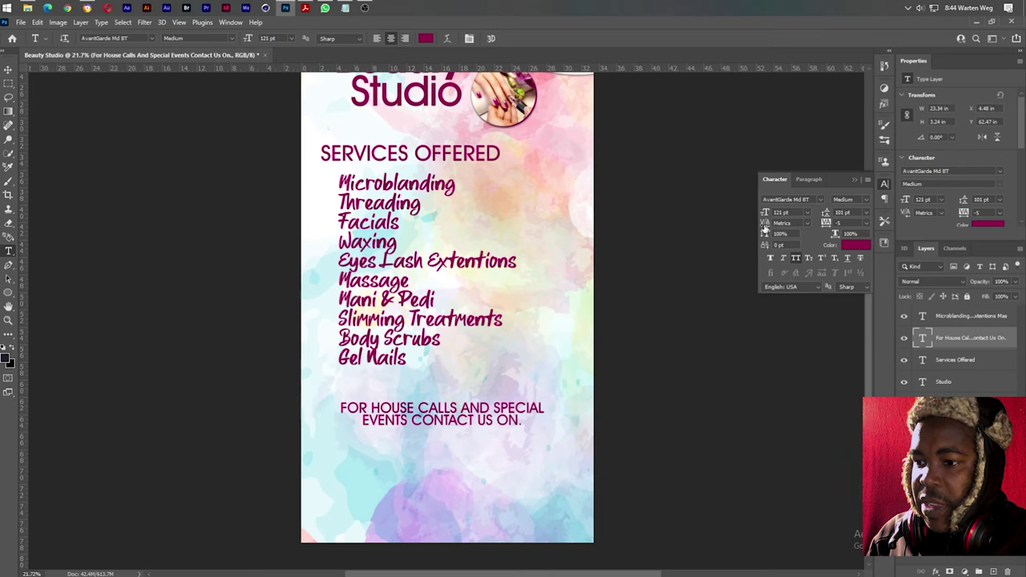
pyautogui.click(796, 259)
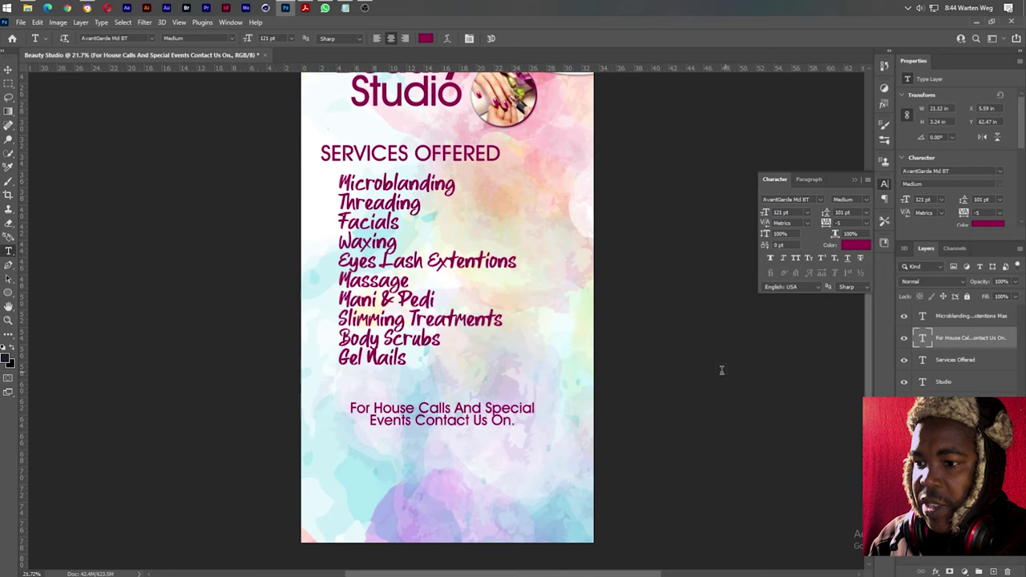
pyautogui.moveTo(494, 425); pyautogui.dragTo(495, 426)
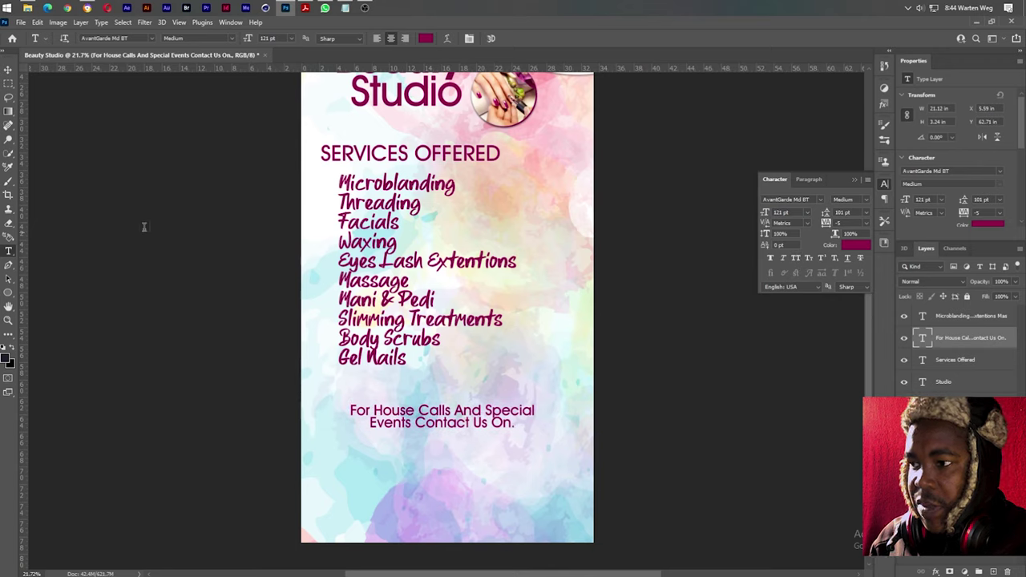
# - Select the services list, contact text and Studio layers in the Layers panel
pyautogui.click(8, 71)
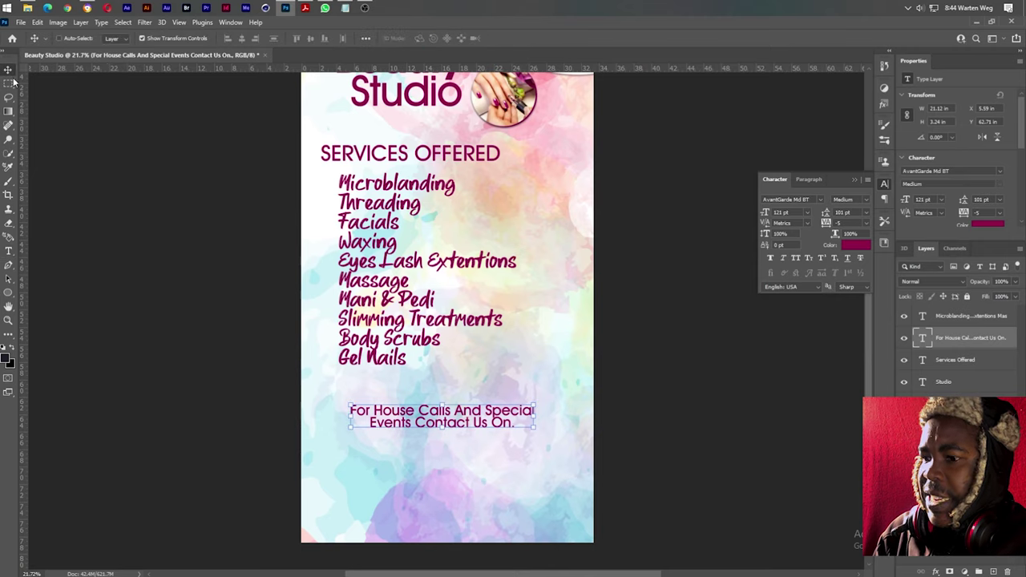
pyautogui.click(9, 276)
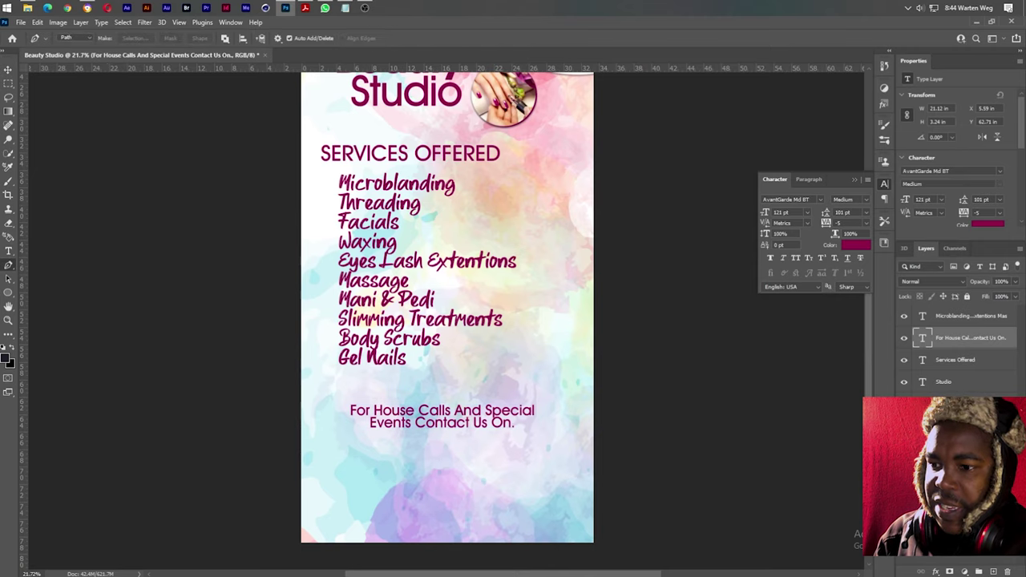
pyautogui.click(951, 320)
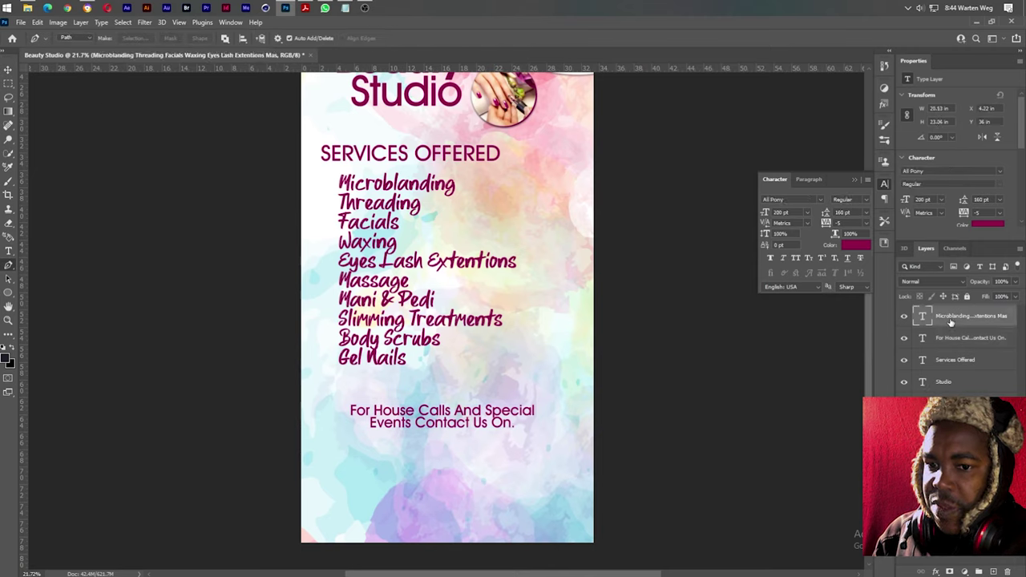
pyautogui.click(945, 339)
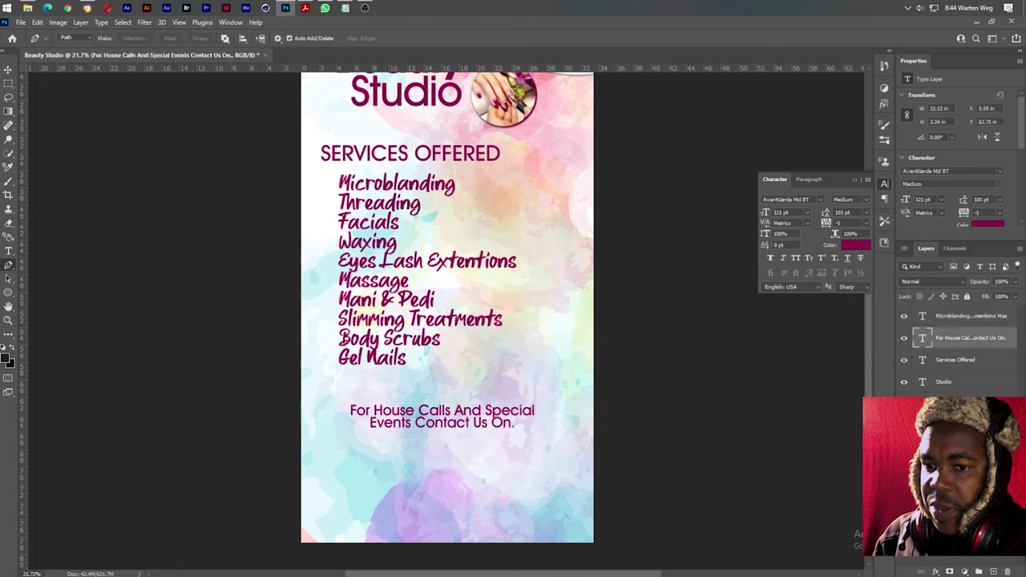
pyautogui.keyDown('shift'); pyautogui.click(943, 382); pyautogui.keyUp('shift')
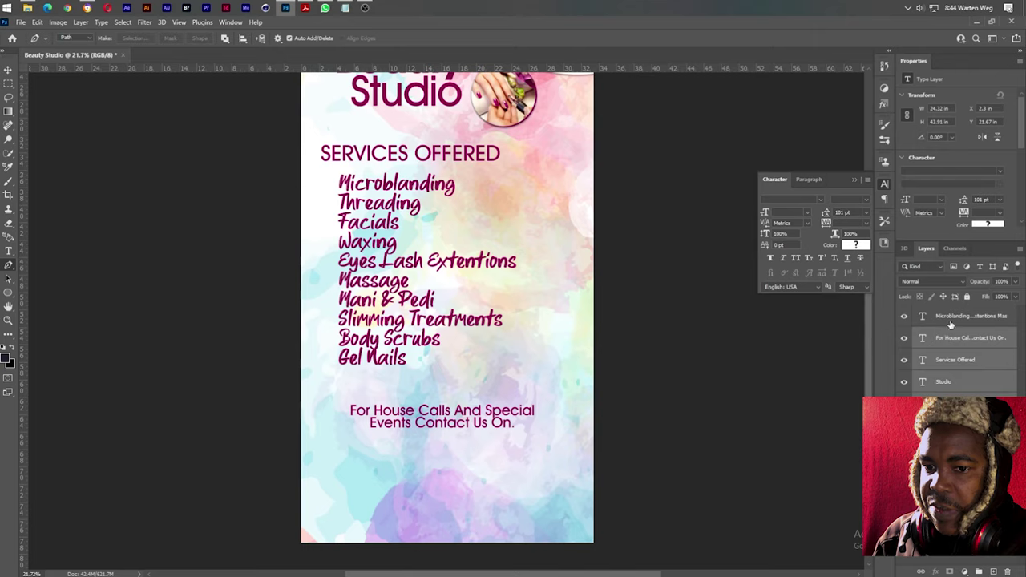
# - Group the Studio layer into a group named Main Title
pyautogui.click(947, 383)
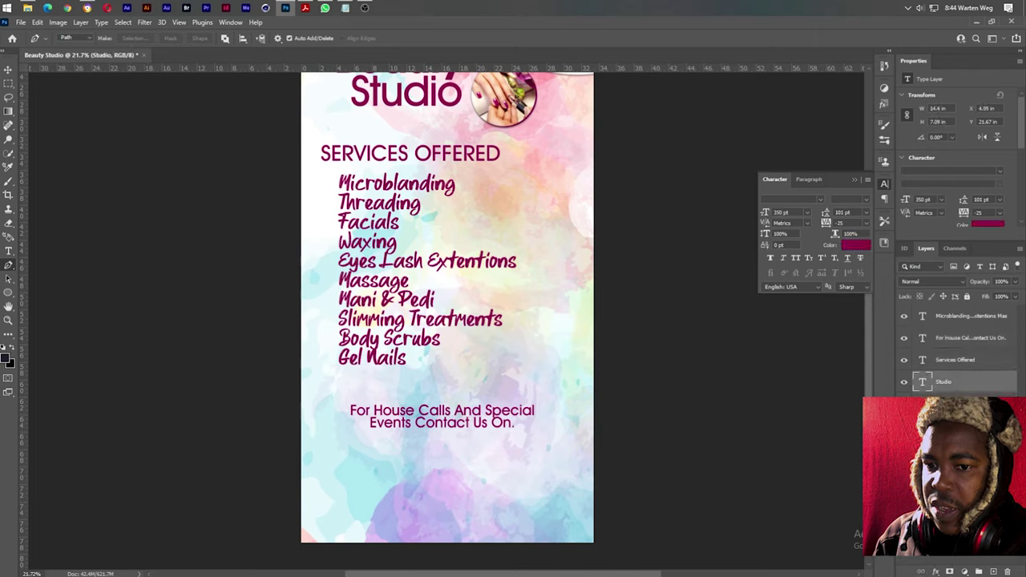
pyautogui.hotkey('ctrl', 'g')
pyautogui.doubleClick(945, 378)
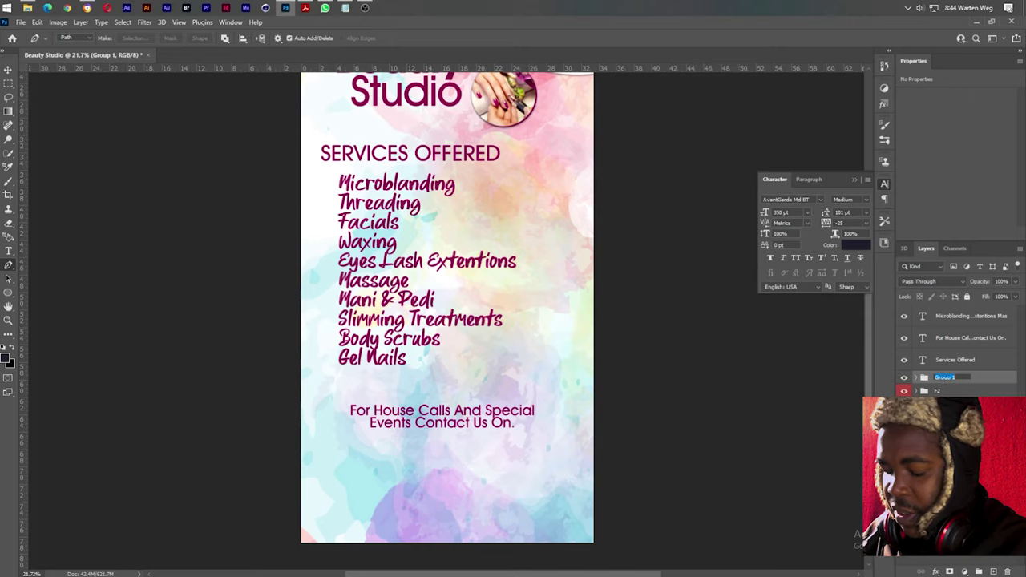
pyautogui.write('Main Tit')
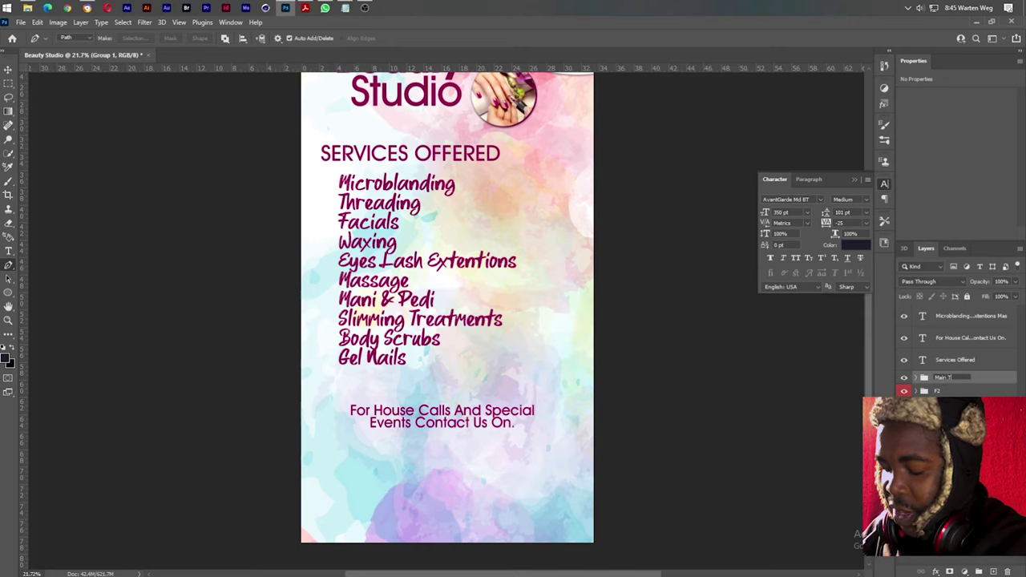
pyautogui.write('le')
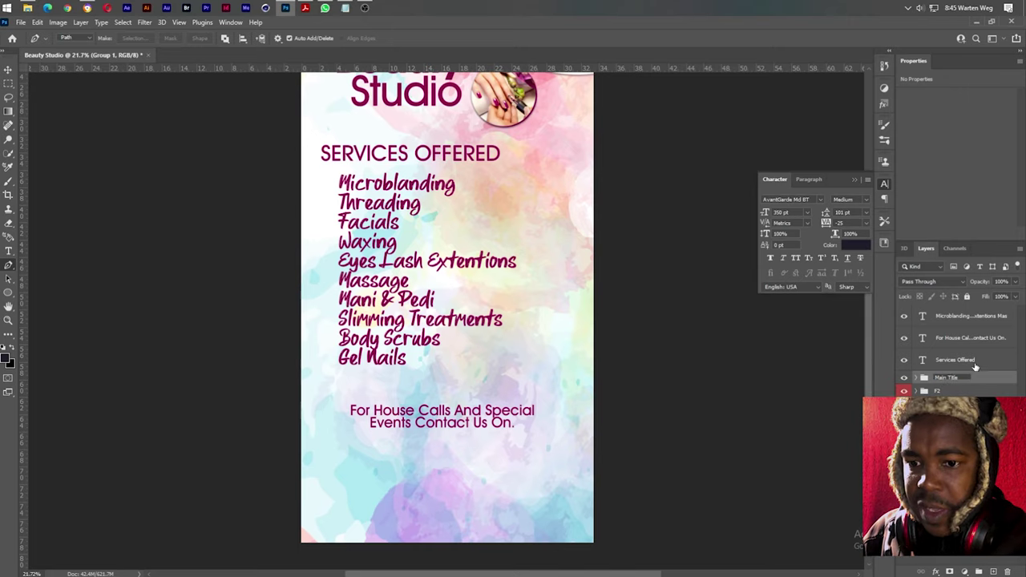
pyautogui.click(969, 361)
# - Group the Services Offered heading and contact text into a group named Services Offered
pyautogui.doubleClick(958, 360)
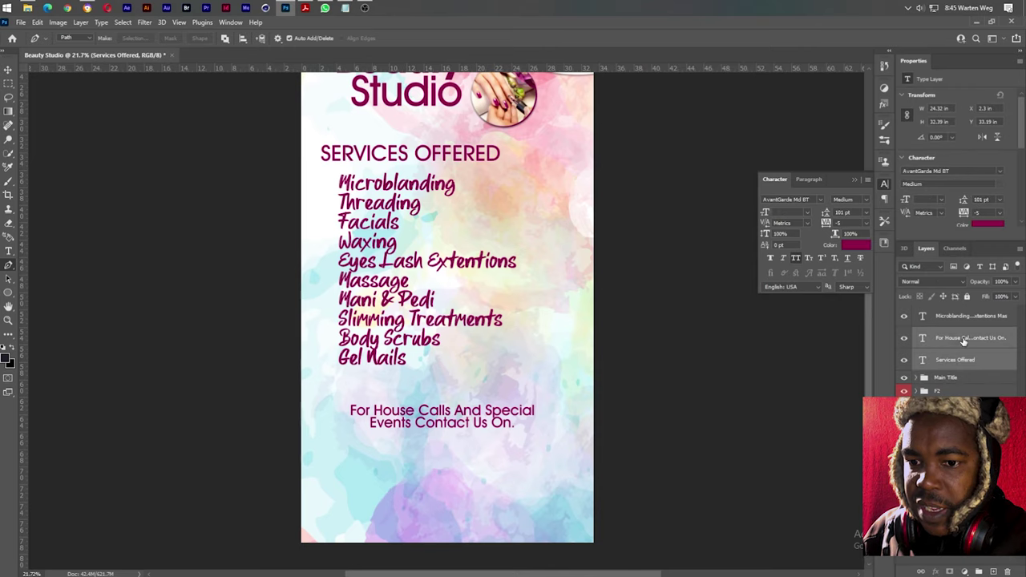
pyautogui.rightClick(958, 360)
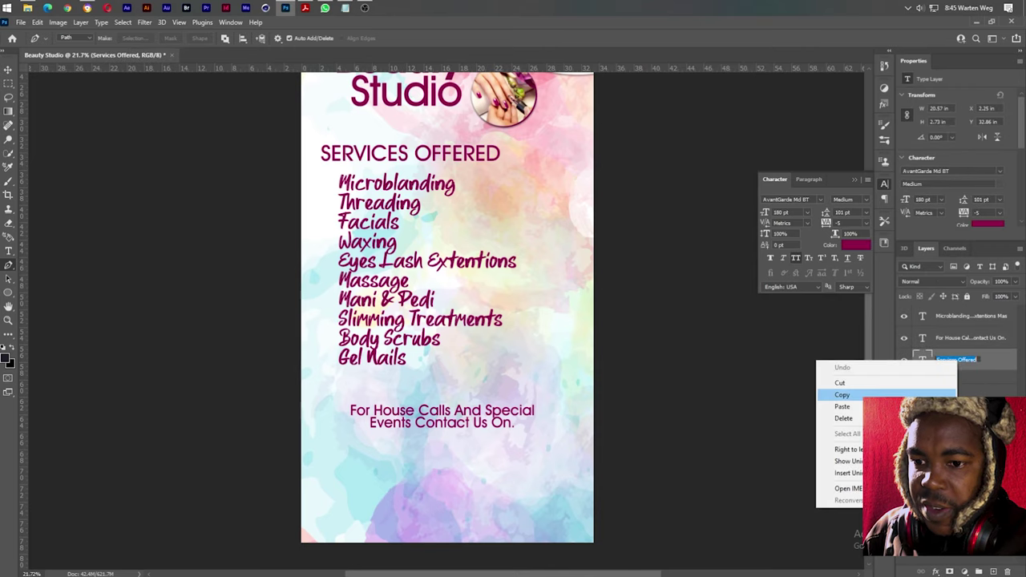
pyautogui.click(850, 394)
pyautogui.keyDown('shift'); pyautogui.click(956, 337); pyautogui.keyUp('shift')
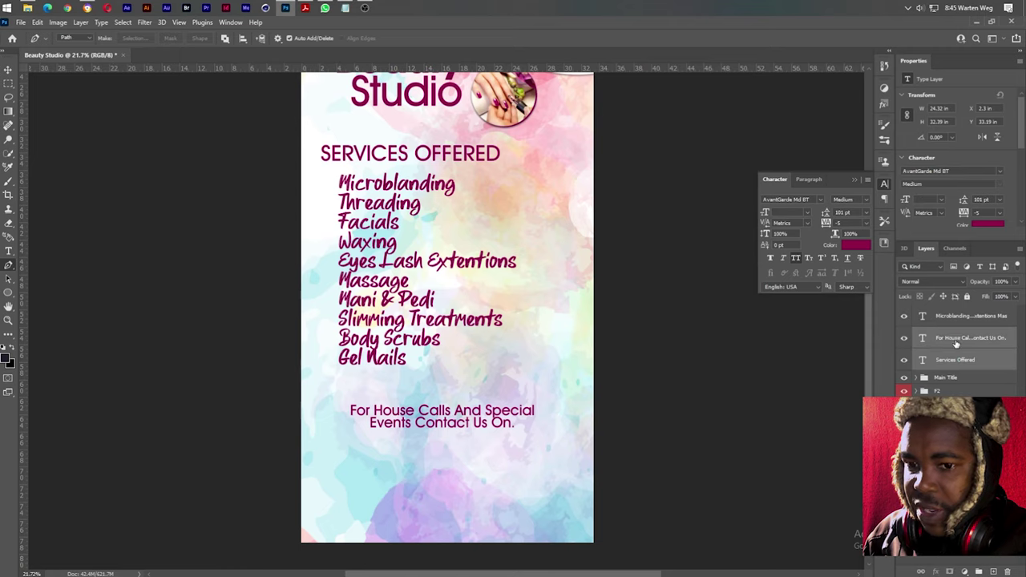
pyautogui.hotkey('ctrl', 'g')
pyautogui.doubleClick(945, 334)
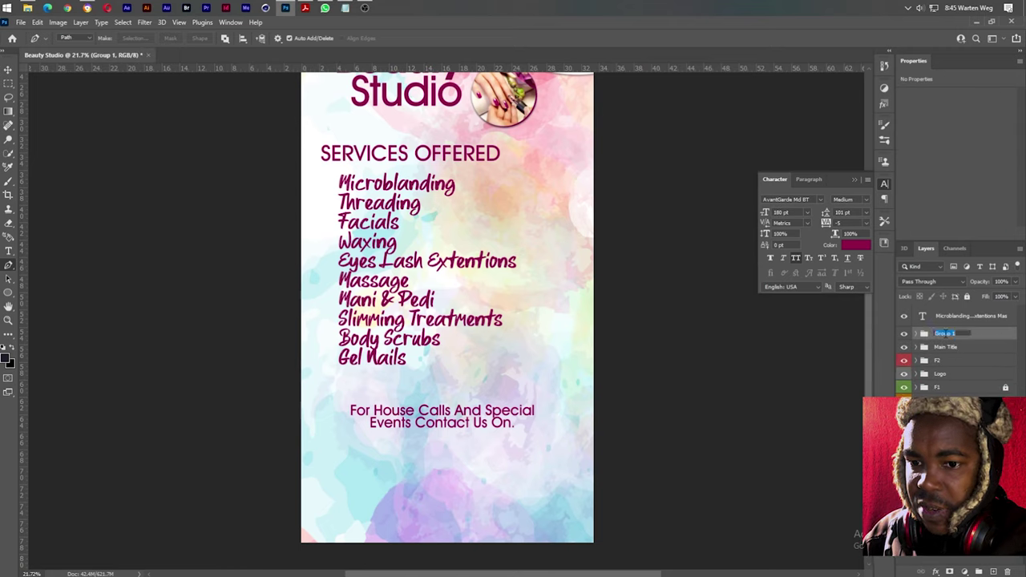
pyautogui.write('Services Offered')
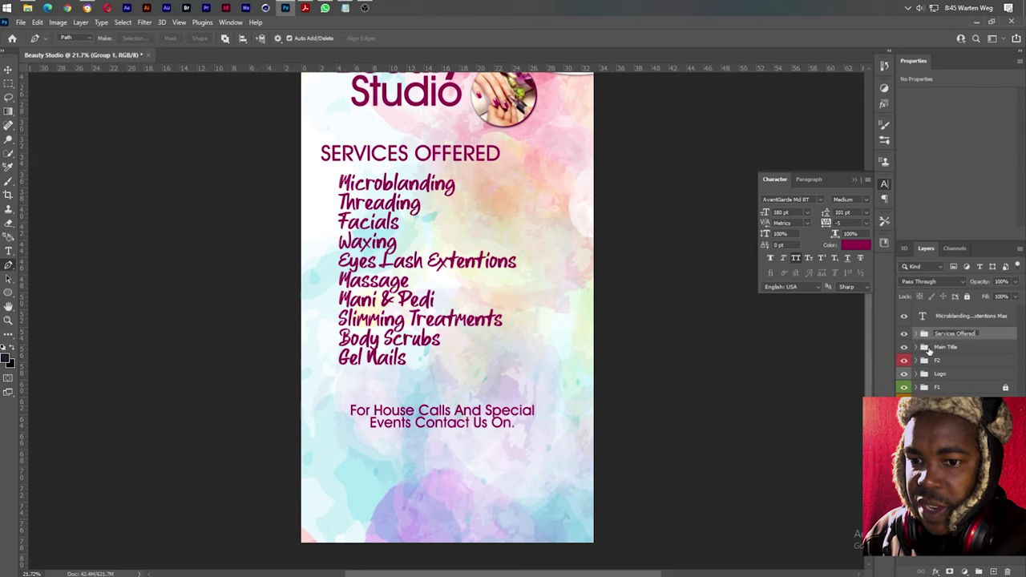
pyautogui.click(936, 572)
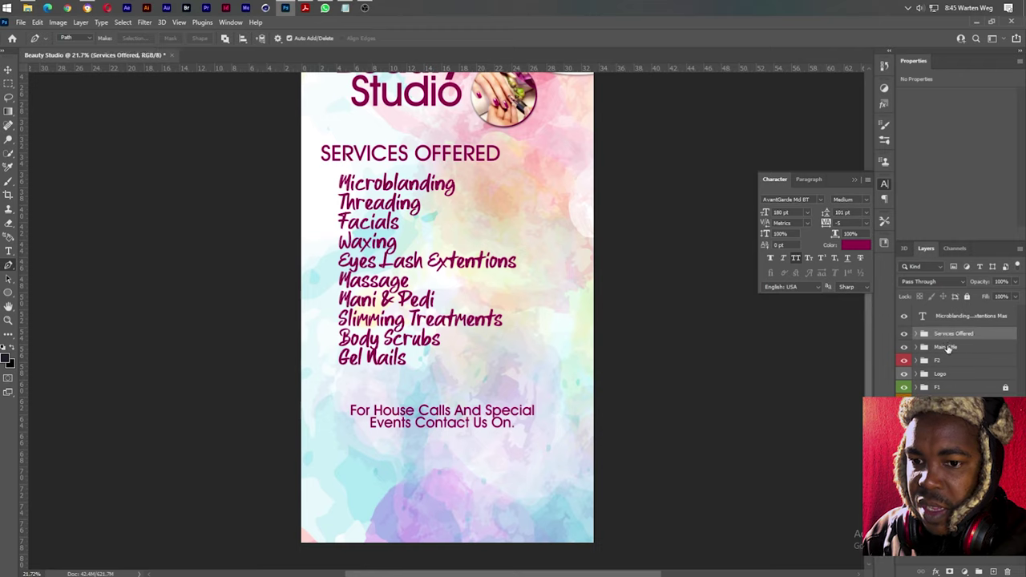
# - Give the Services Offered group a Violet colour label
pyautogui.rightClick(949, 348)
pyautogui.click(854, 573)
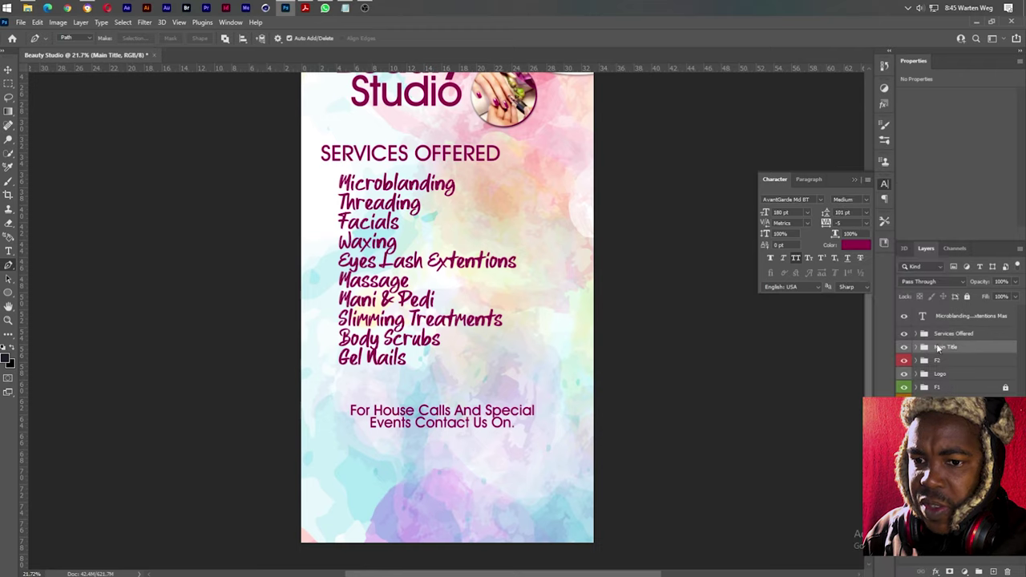
pyautogui.rightClick(934, 340)
pyautogui.click(849, 561)
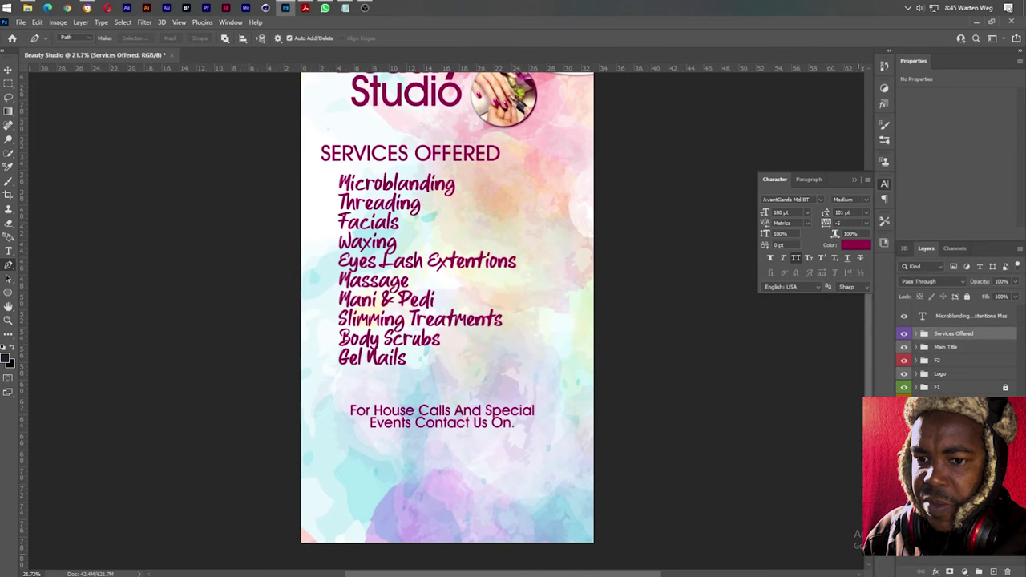
pyautogui.click(946, 317)
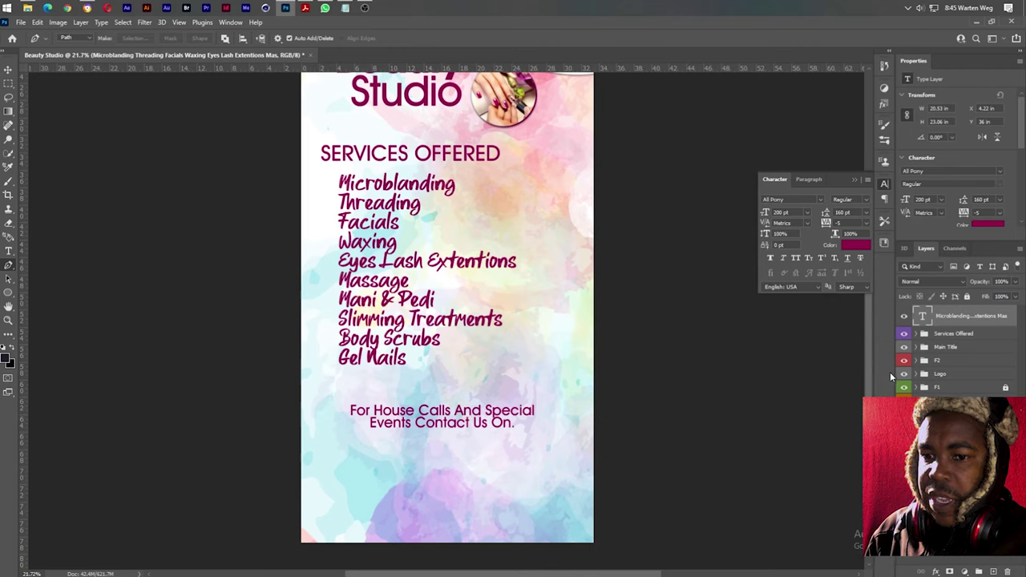
# - Move the contact text layer out of the Services Offered group to the top
pyautogui.click(916, 334)
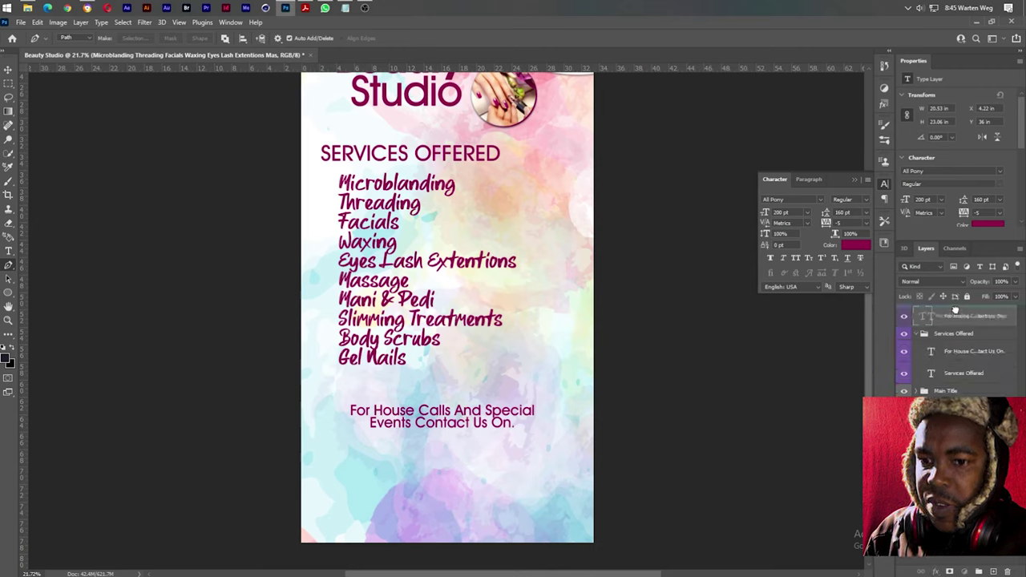
pyautogui.moveTo(955, 354)
pyautogui.mouseDown()
pyautogui.moveTo(958, 320)
pyautogui.moveTo(930, 362)
pyautogui.mouseUp()
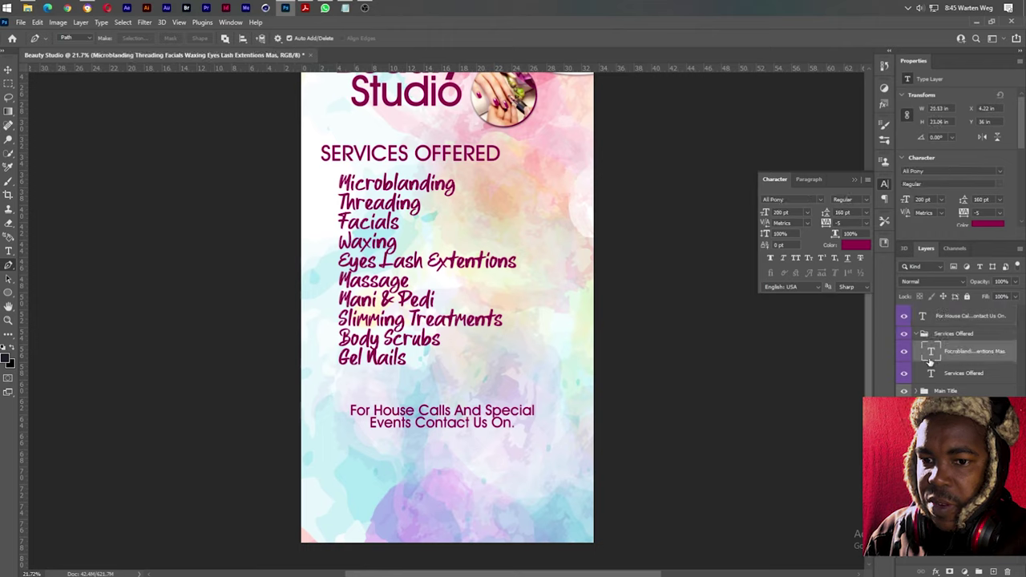
pyautogui.click(947, 323)
pyautogui.click(924, 333)
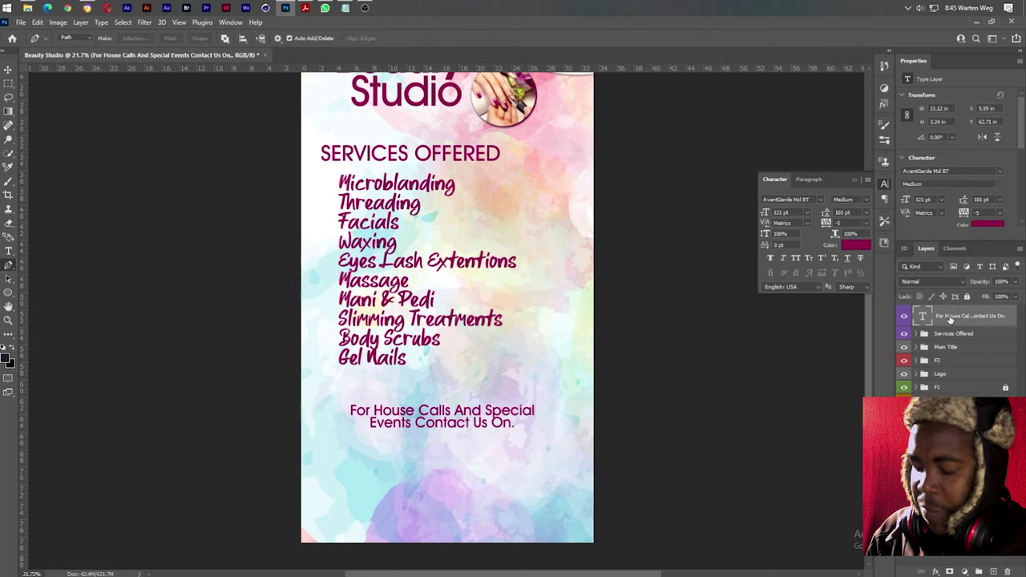
# - Centre the contact text horizontally on the canvas
pyautogui.hotkey('ctrl', 'a')
pyautogui.press('v')
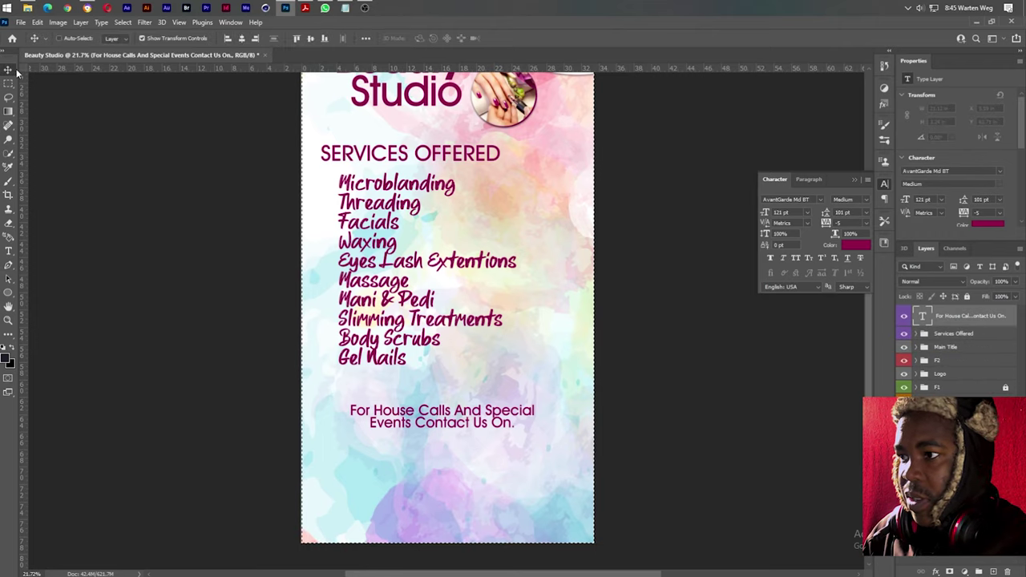
pyautogui.click(241, 38)
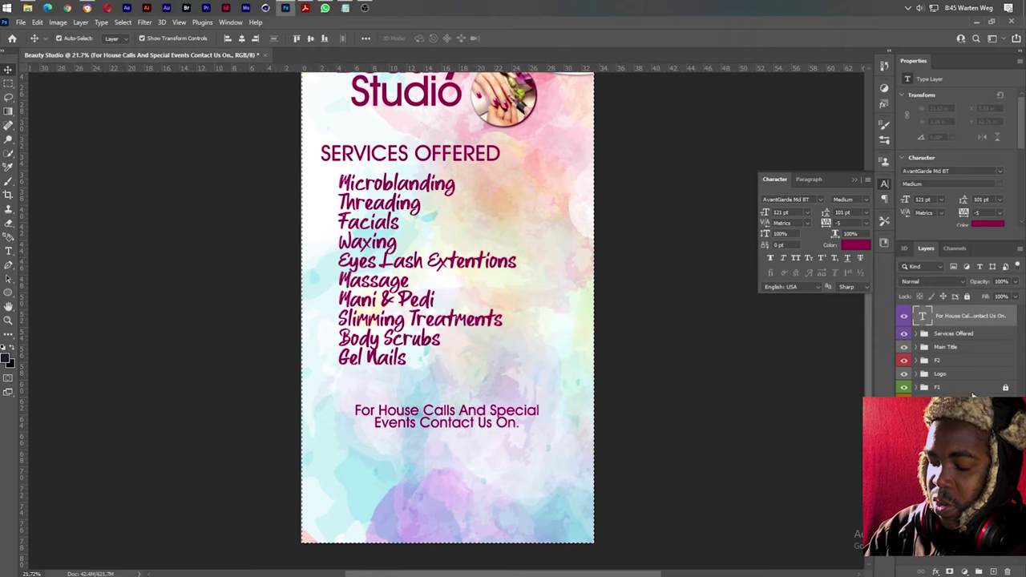
pyautogui.hotkey('ctrl', 'd')
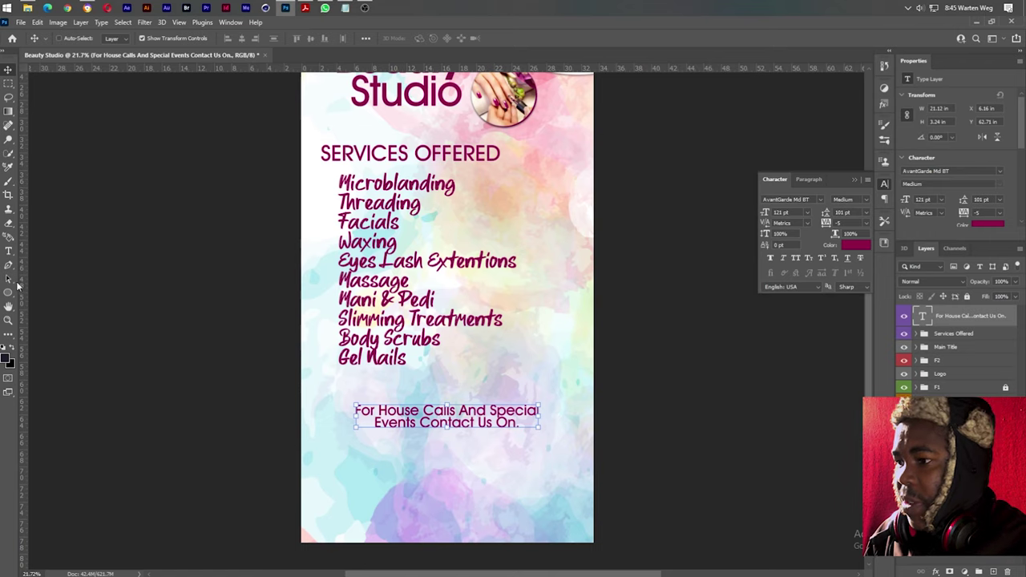
pyautogui.click(8, 267)
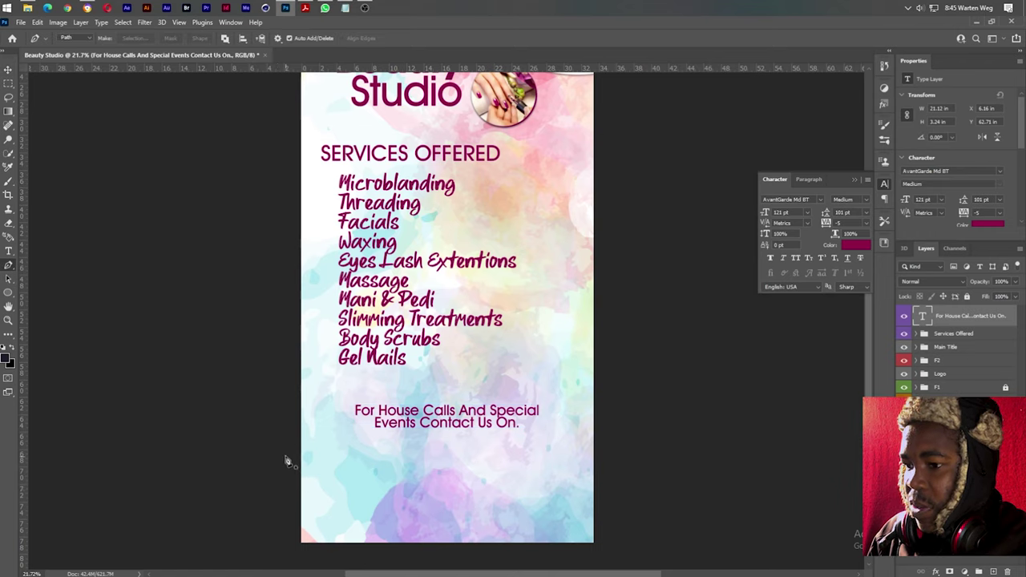
# - Draw a closed wavy Pen path across the bottom of the flyer
pyautogui.click(292, 426)
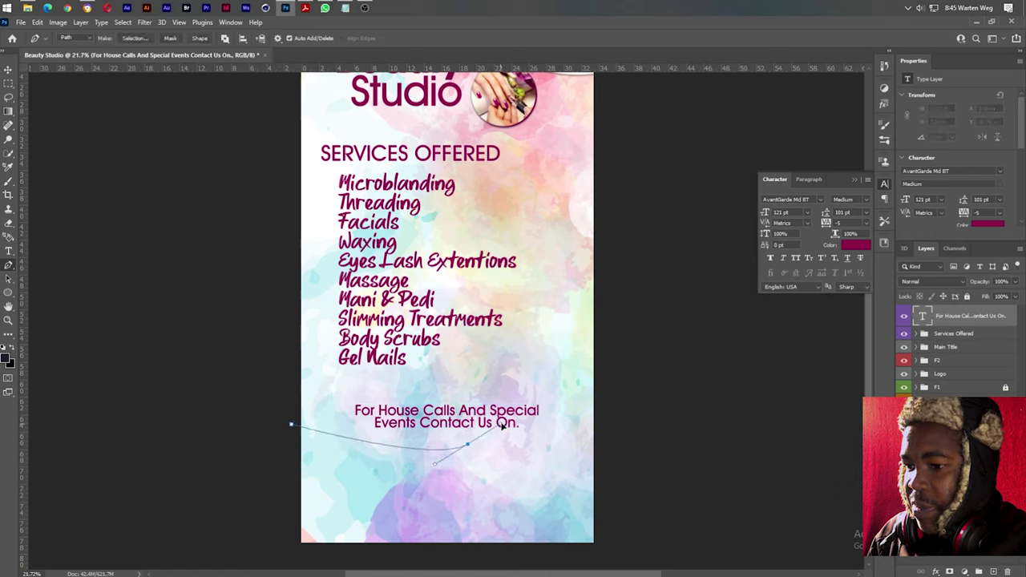
pyautogui.moveTo(502, 426); pyautogui.dragTo(574, 368)
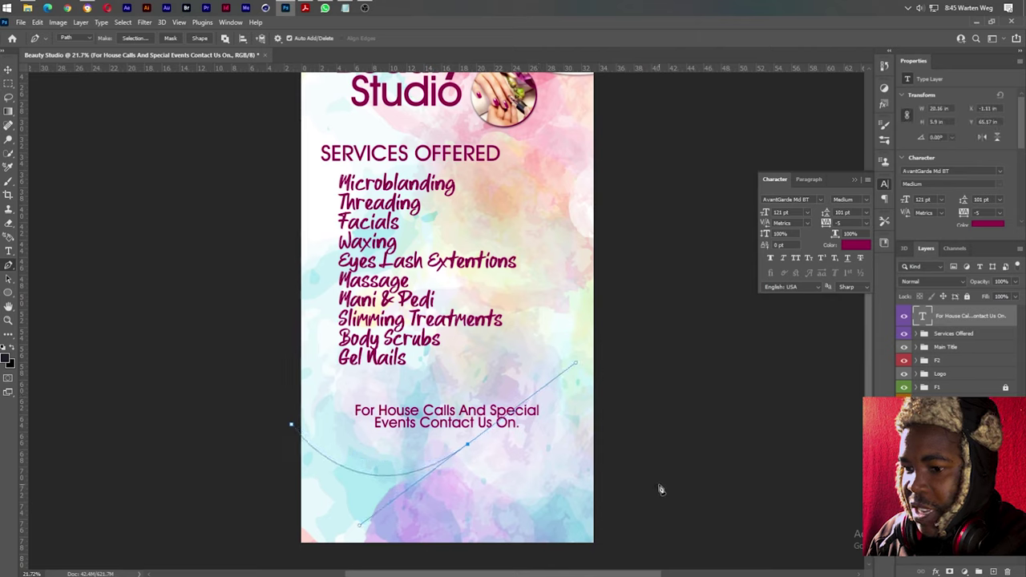
pyautogui.moveTo(661, 485); pyautogui.dragTo(702, 523)
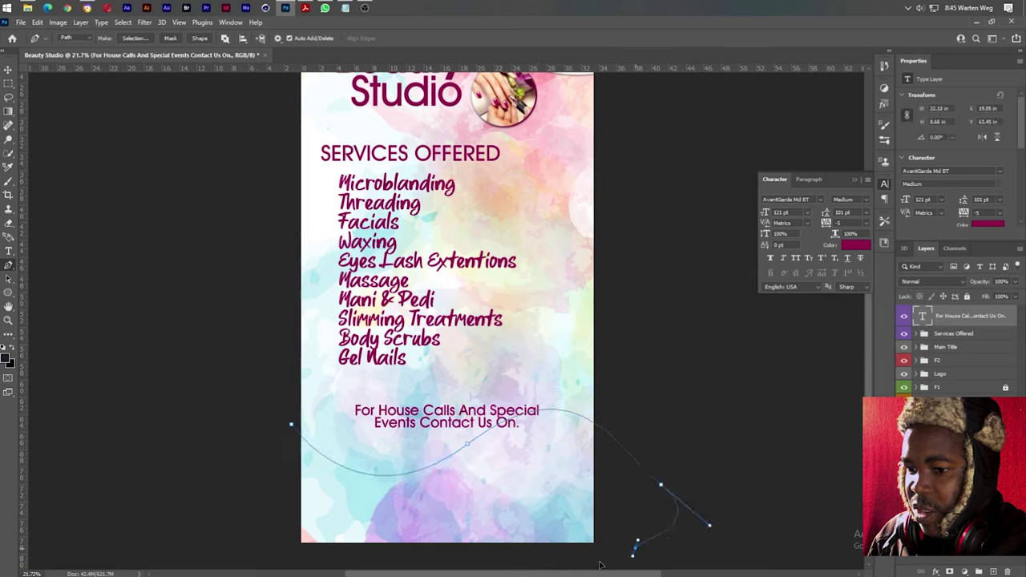
pyautogui.moveTo(254, 550); pyautogui.dragTo(254, 507)
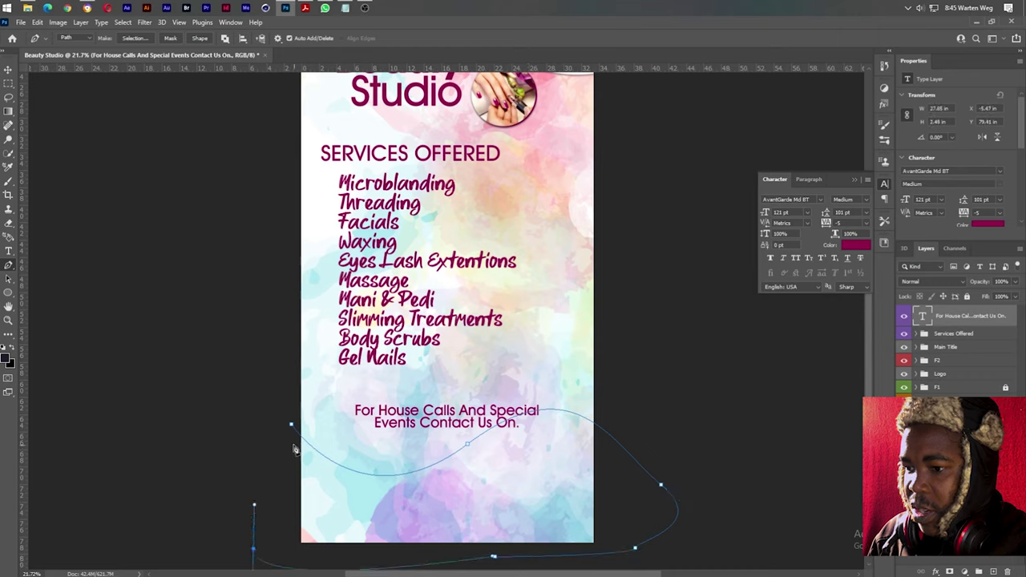
pyautogui.click(292, 427)
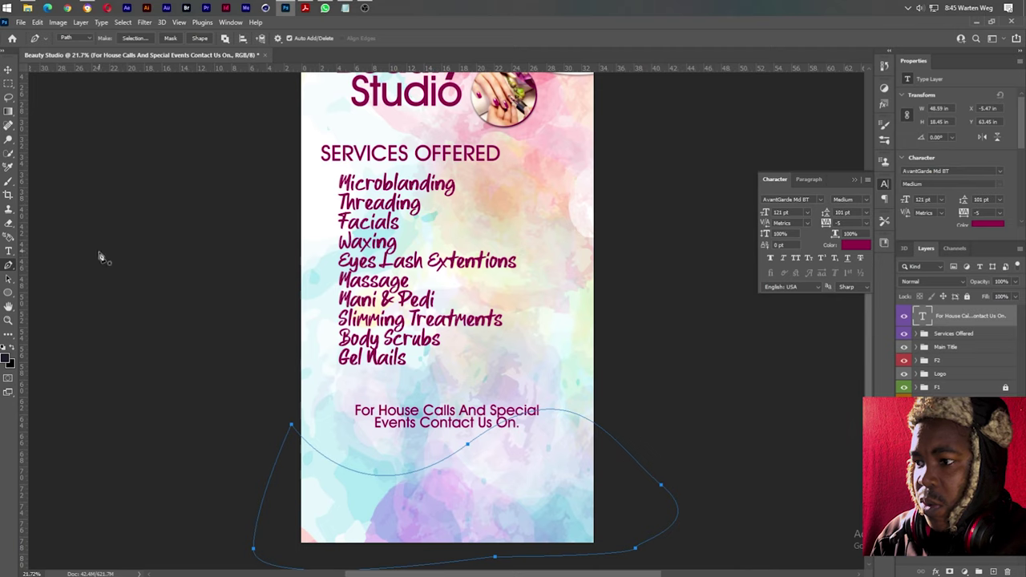
# - Convert the wavy path into a selection with Make Selection
pyautogui.rightClick(397, 367)
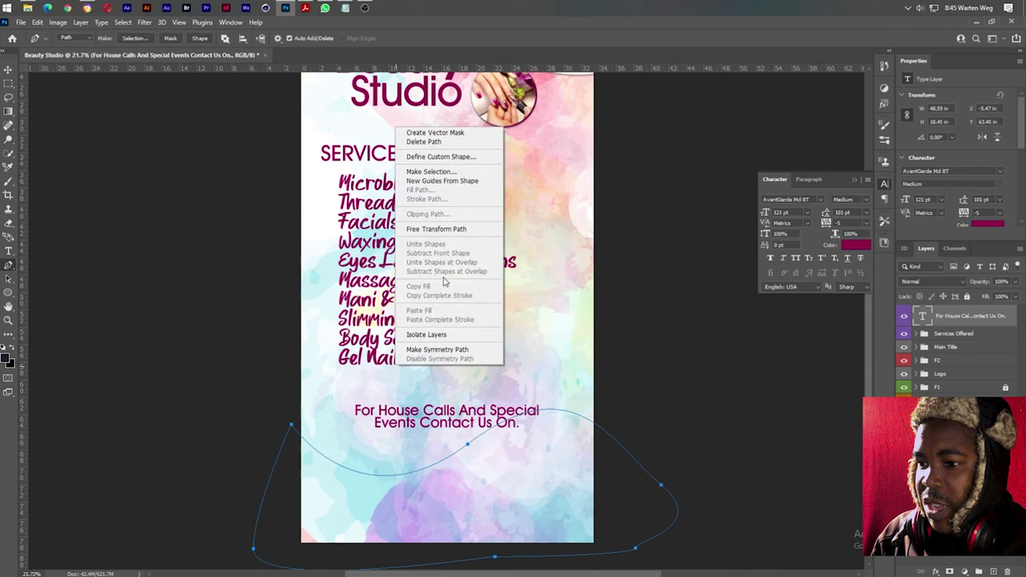
pyautogui.click(445, 175)
pyautogui.click(574, 171)
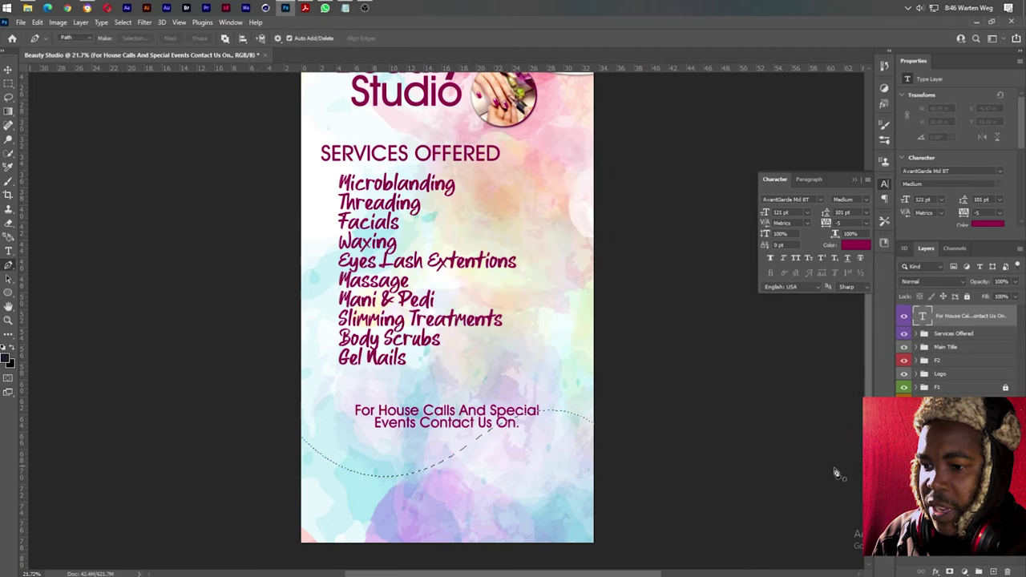
# - Fill the wavy selection with a pale cyan ccf0f6 Solid Color layer
pyautogui.click(965, 572)
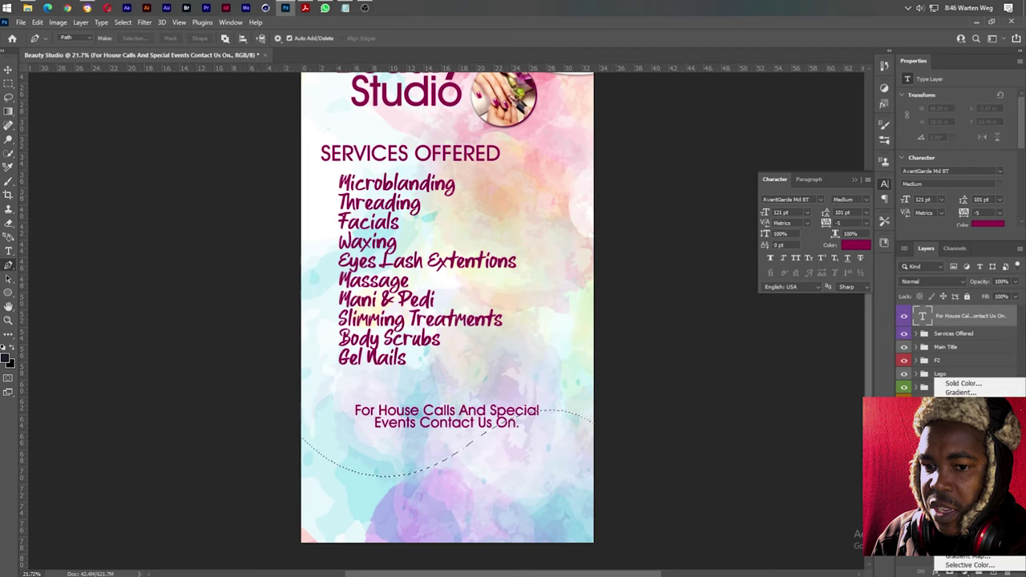
pyautogui.click(962, 383)
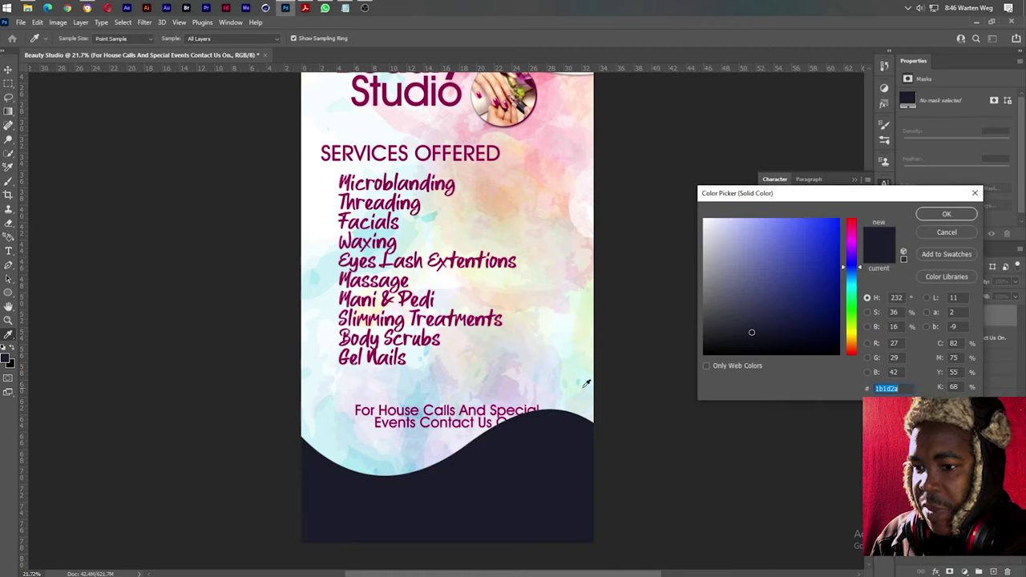
pyautogui.click(407, 461)
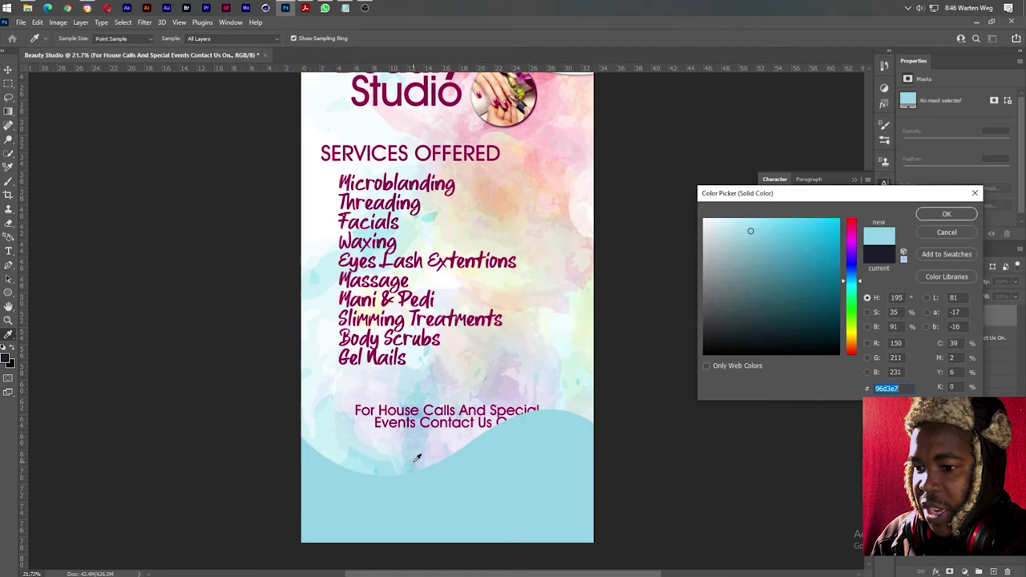
pyautogui.click(417, 456)
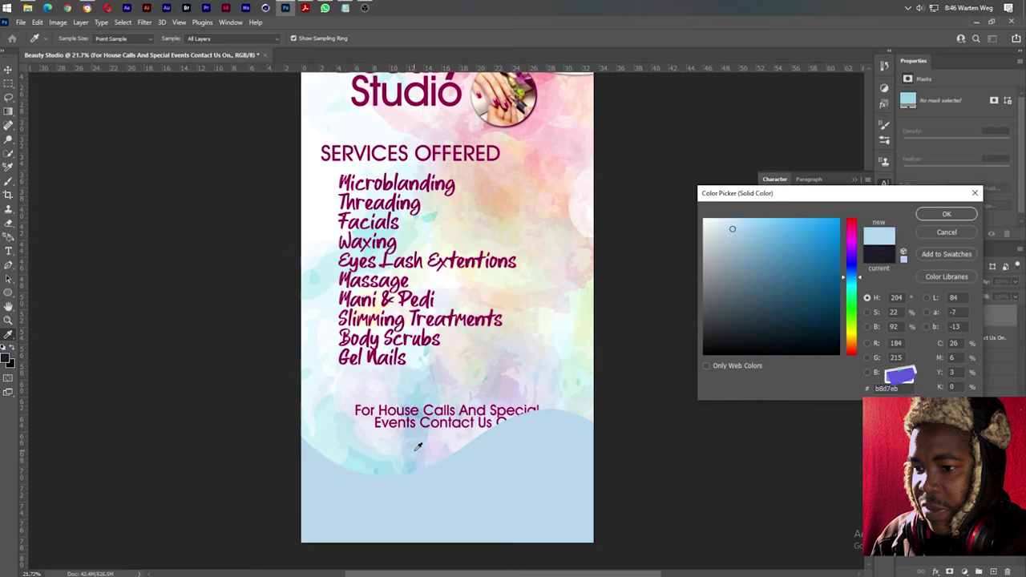
pyautogui.click(419, 397)
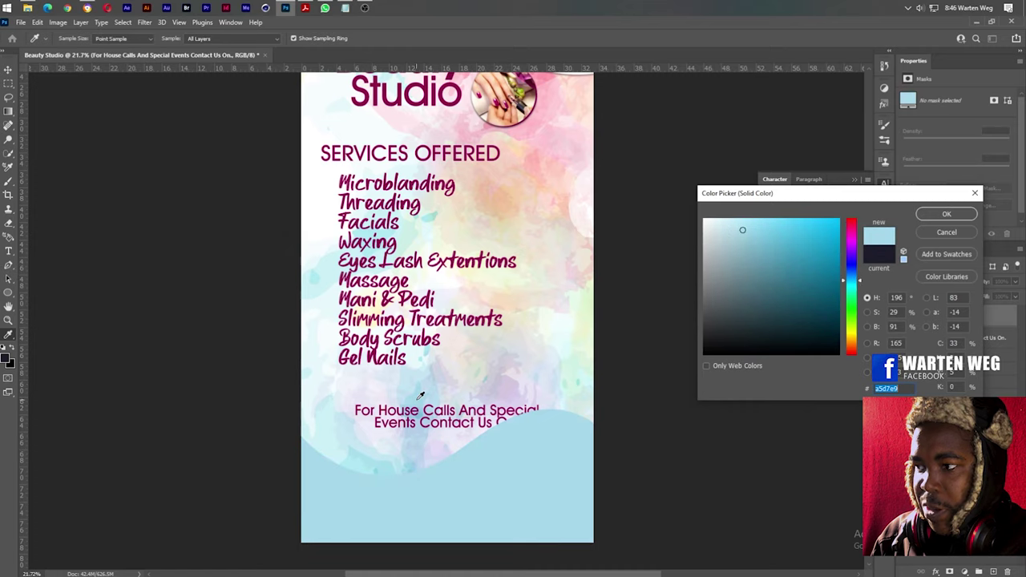
pyautogui.click(326, 283)
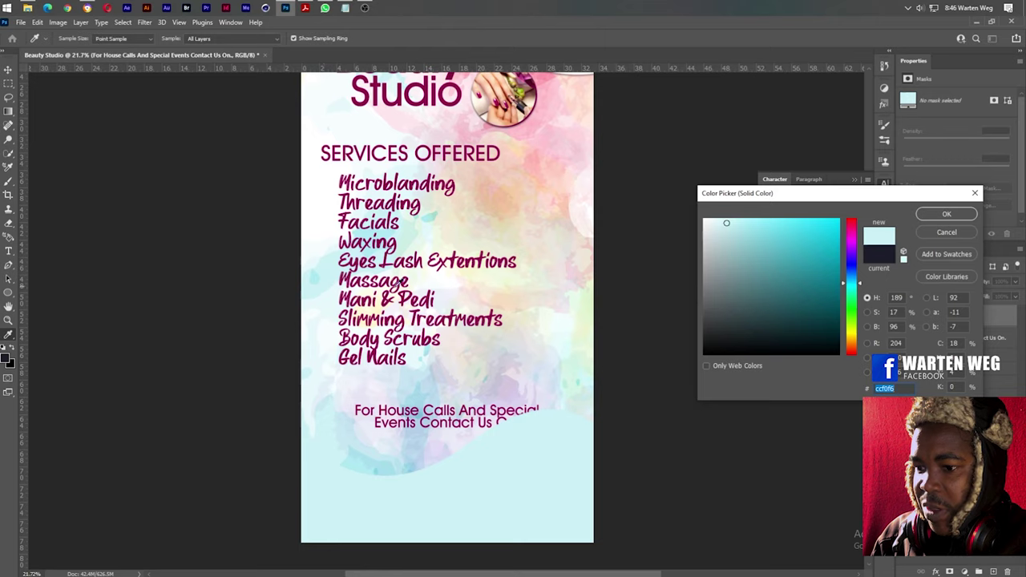
pyautogui.click(946, 214)
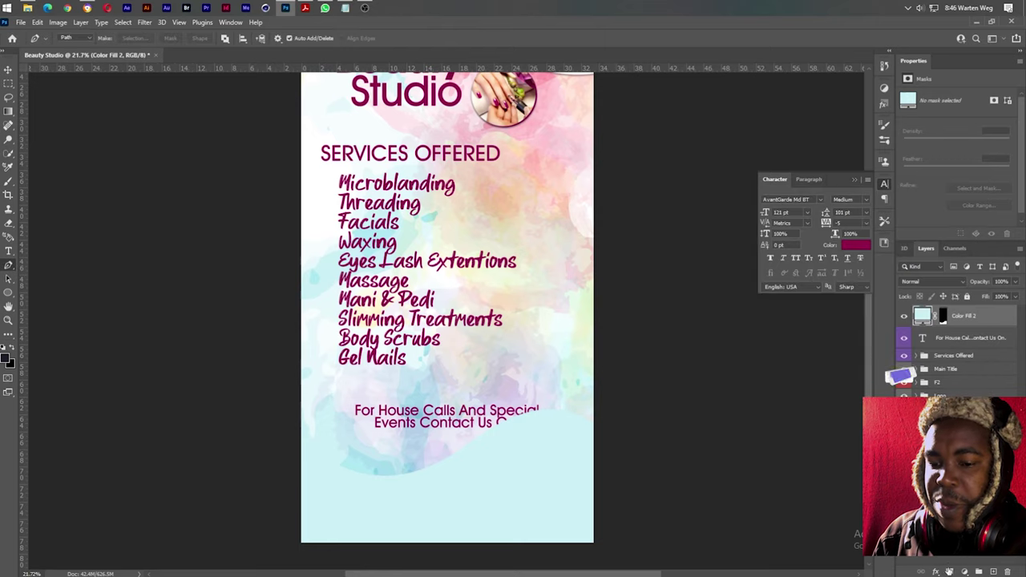
pyautogui.click(936, 571)
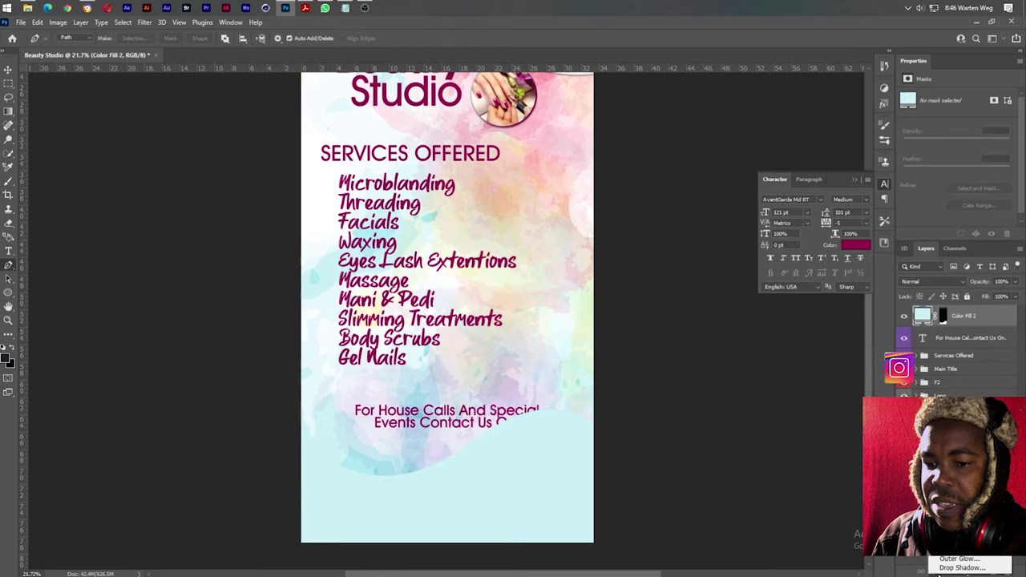
# - Add two inner shadows and an 83% opacity, 19 px distance, 8 px drop shadow to the wave
pyautogui.click(962, 568)
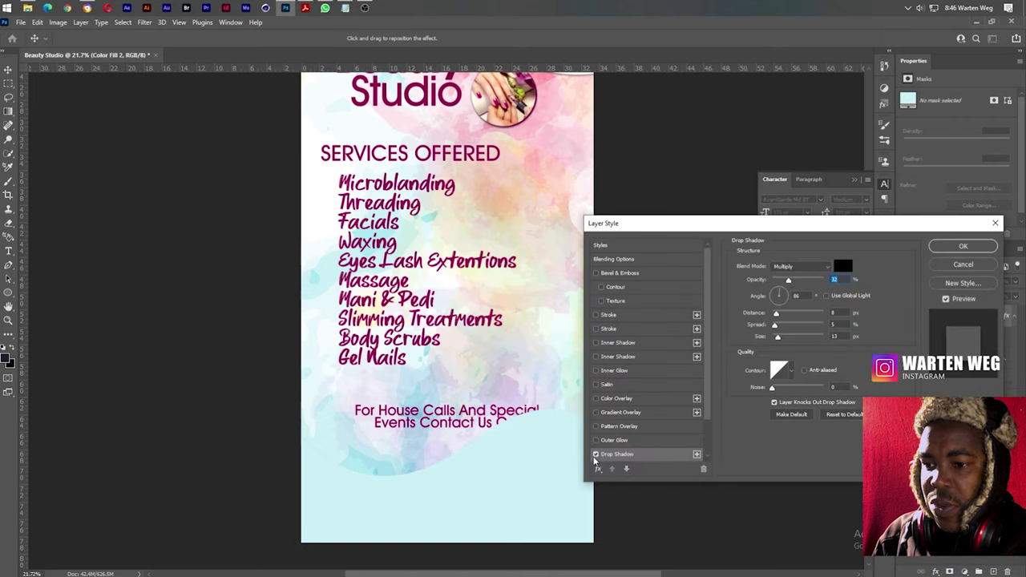
pyautogui.click(597, 343)
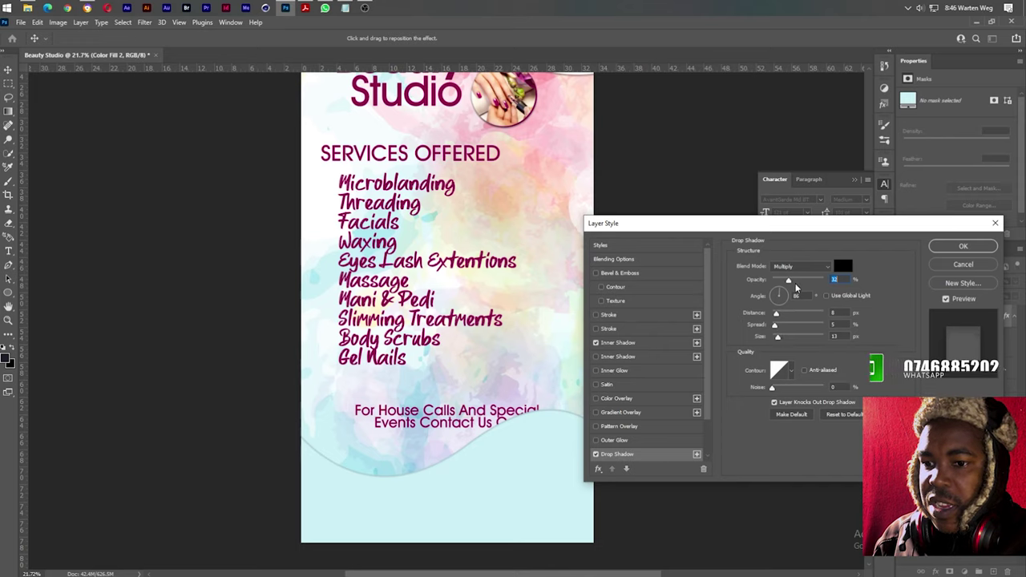
pyautogui.moveTo(789, 280); pyautogui.dragTo(802, 279)
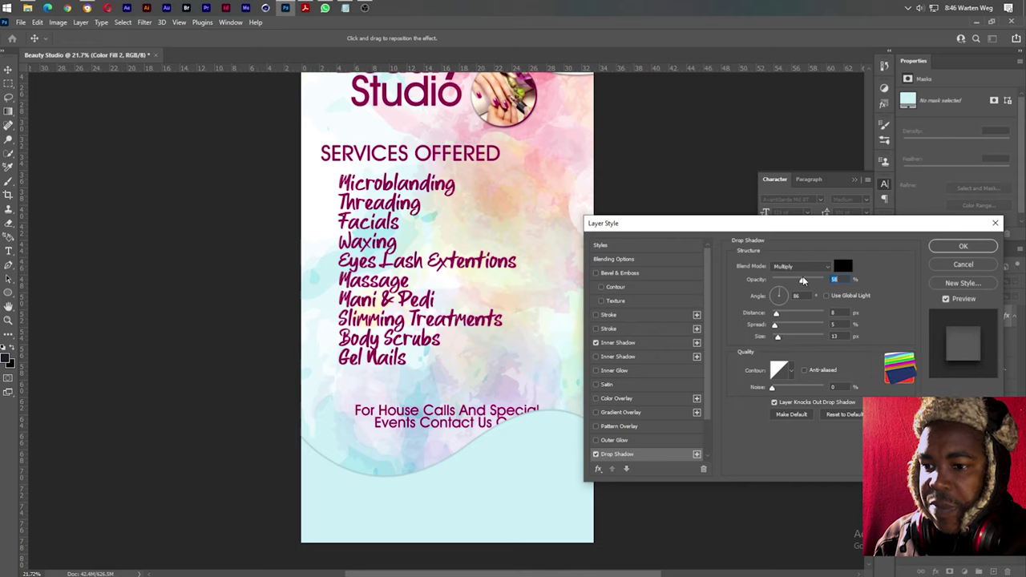
pyautogui.moveTo(784, 317); pyautogui.dragTo(815, 280)
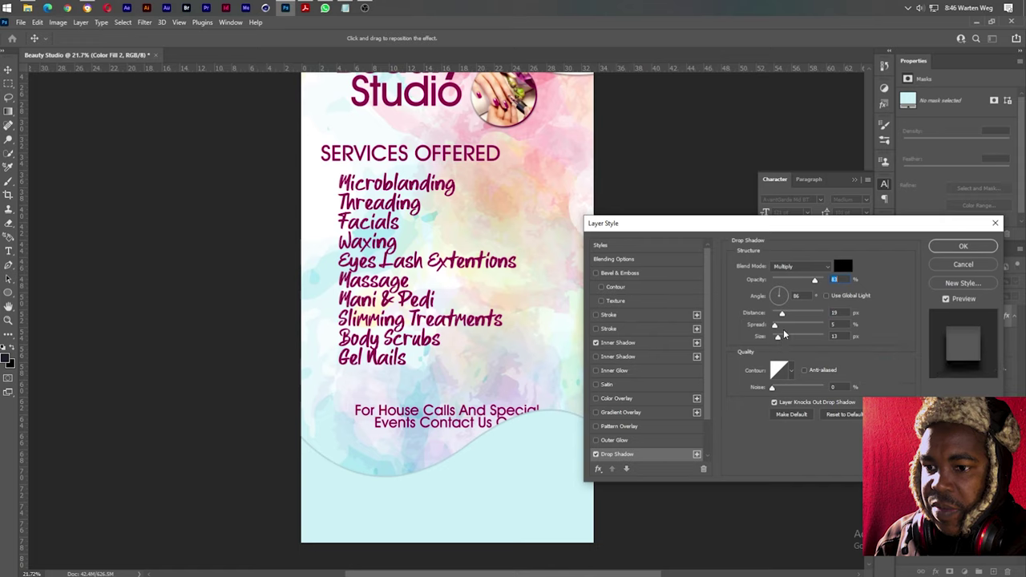
pyautogui.moveTo(779, 336); pyautogui.dragTo(776, 340)
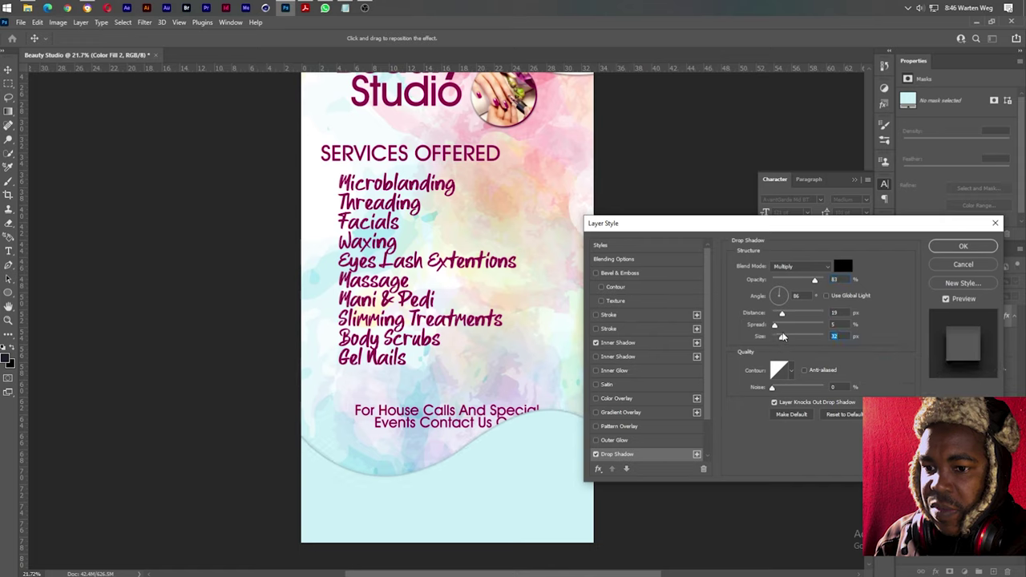
pyautogui.click(597, 357)
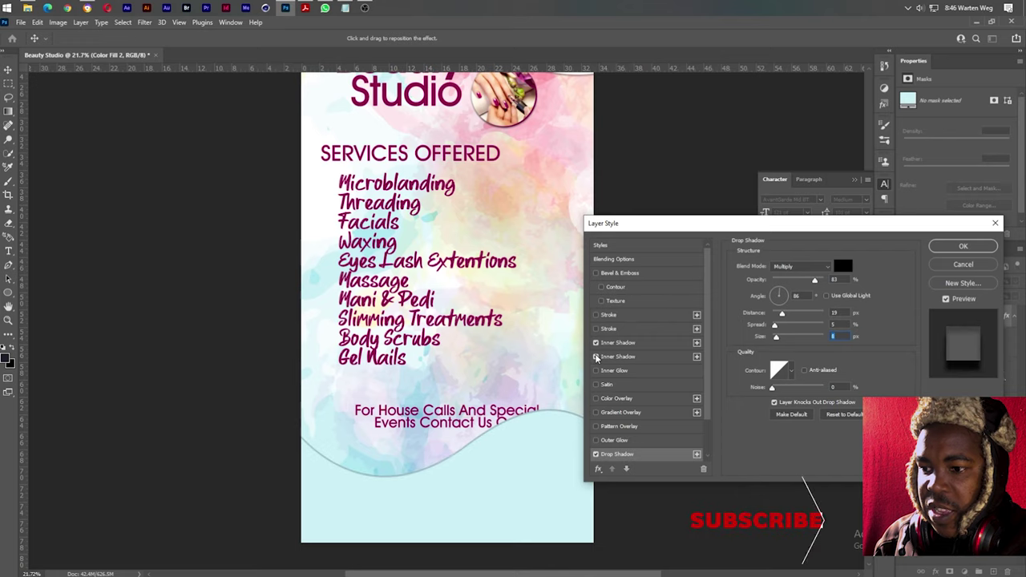
# - Apply the shadow effects and shift the cyan wave slightly lower, undoing an accidental rotation
pyautogui.click(963, 246)
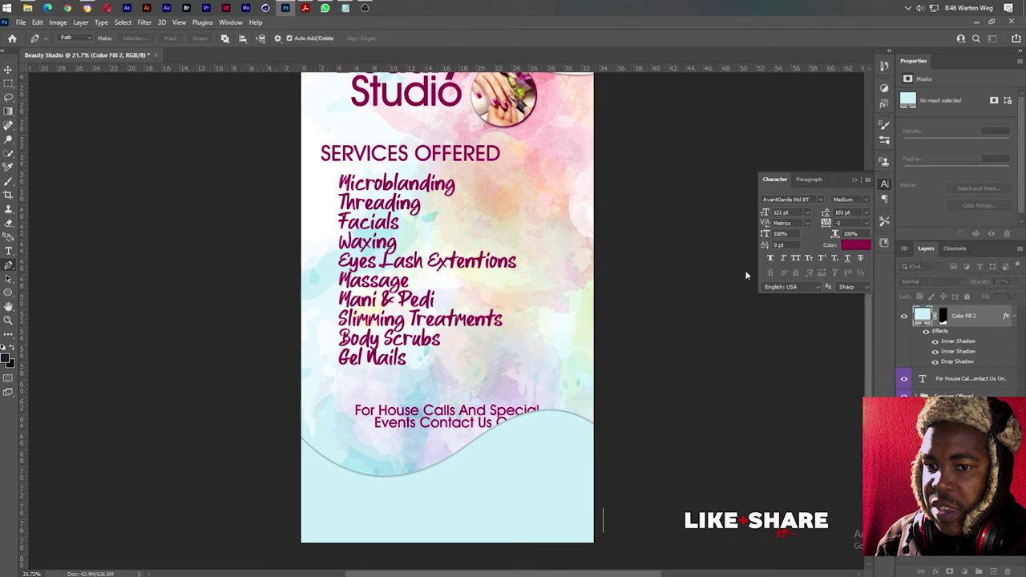
pyautogui.press('v')
pyautogui.moveTo(467, 495); pyautogui.dragTo(476, 521)
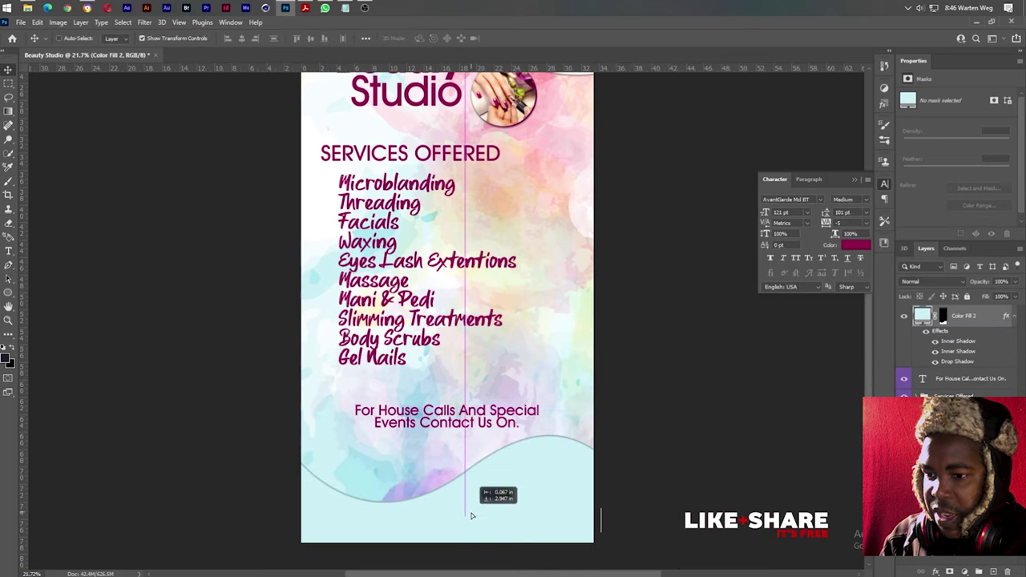
pyautogui.moveTo(629, 519); pyautogui.dragTo(630, 537)
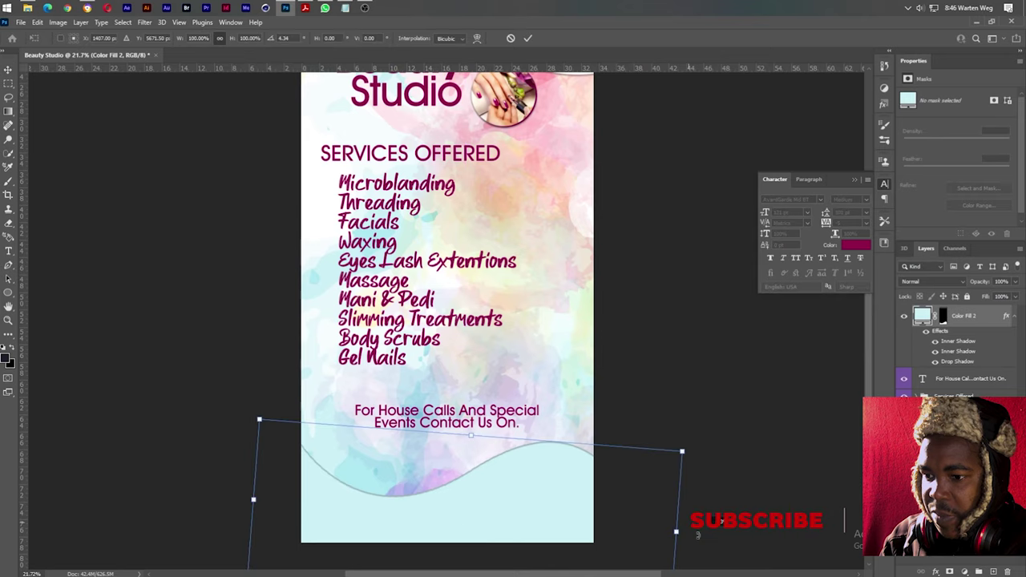
pyautogui.press('Escape')
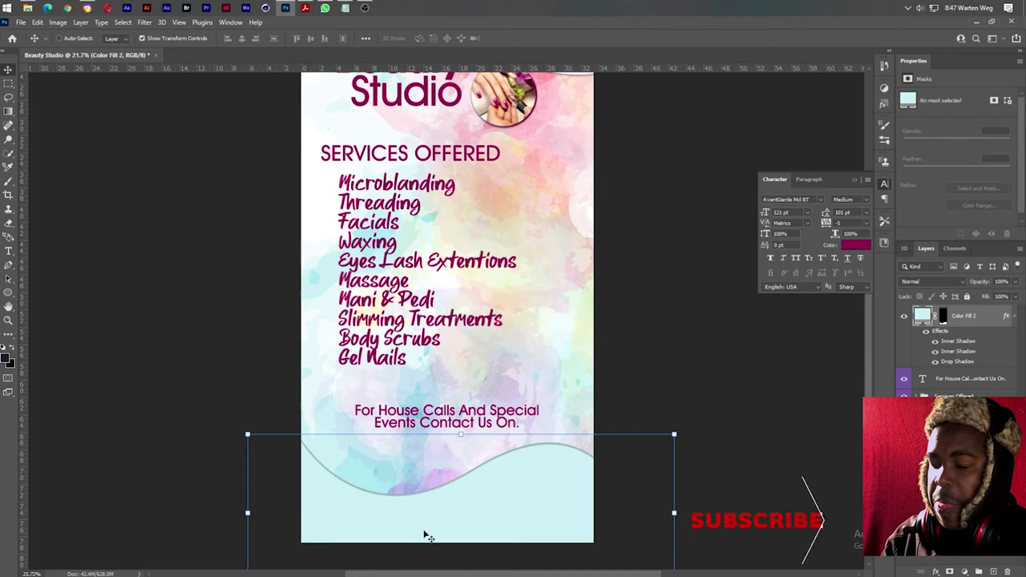
# - Stack the contact text layer above Color Fill 2
pyautogui.moveTo(456, 465); pyautogui.dragTo(457, 342)
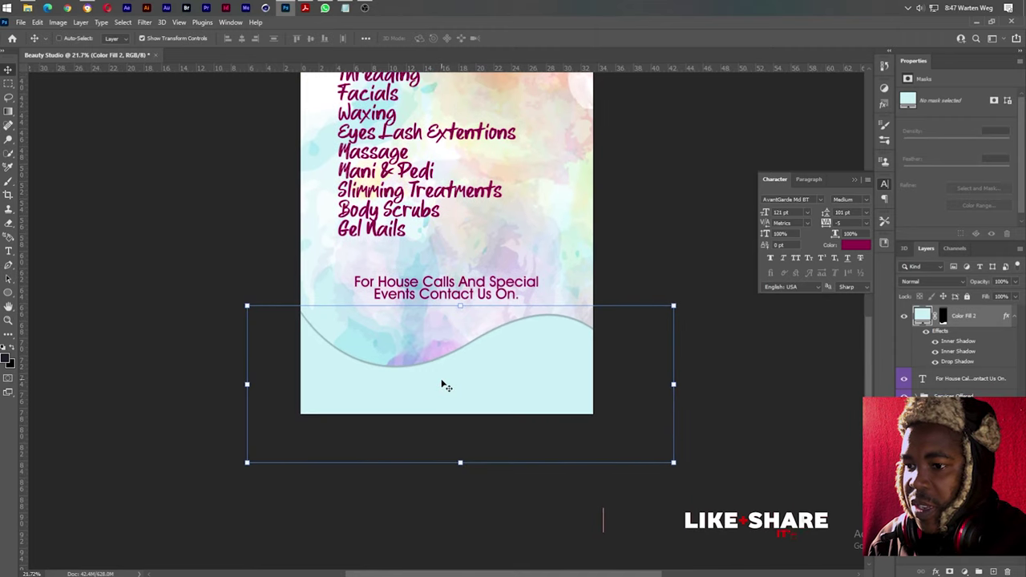
pyautogui.scroll(2, 443, 424)
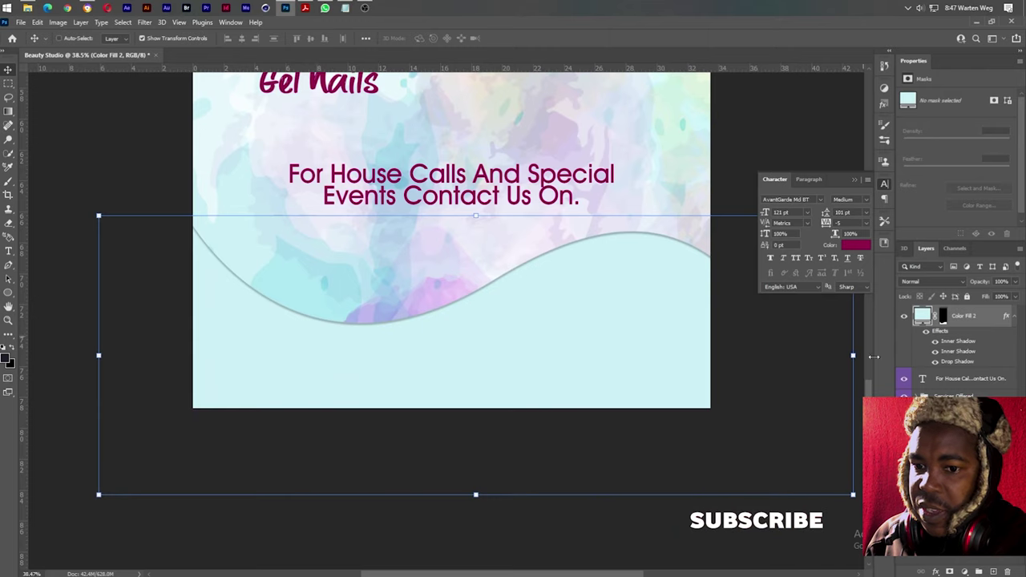
pyautogui.moveTo(944, 380); pyautogui.dragTo(944, 310)
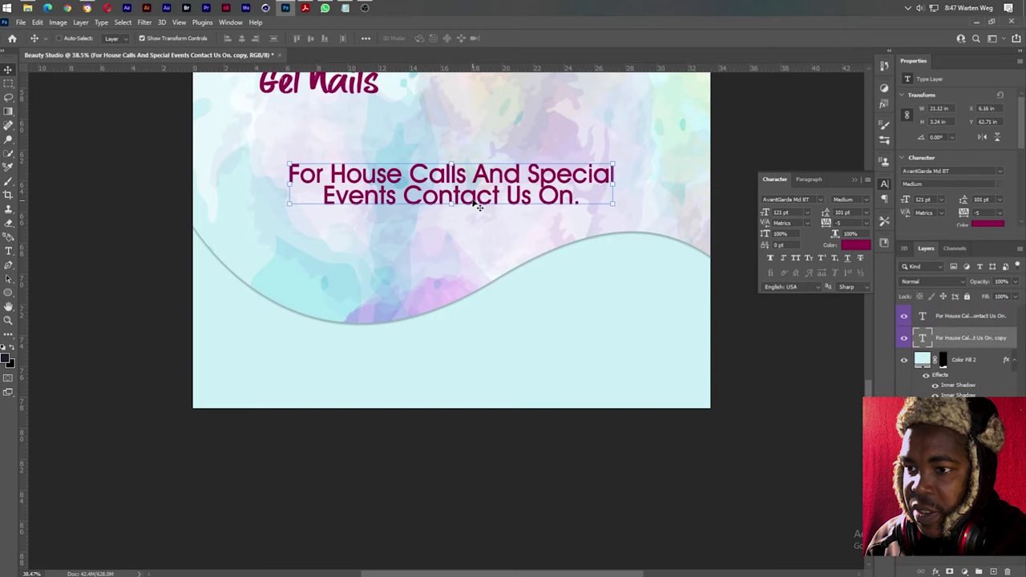
# - Alt-drag a copy of the contact text onto the cyan wave, retyped as phone number and e-mail
pyautogui.moveTo(476, 206); pyautogui.dragTo(481, 388)
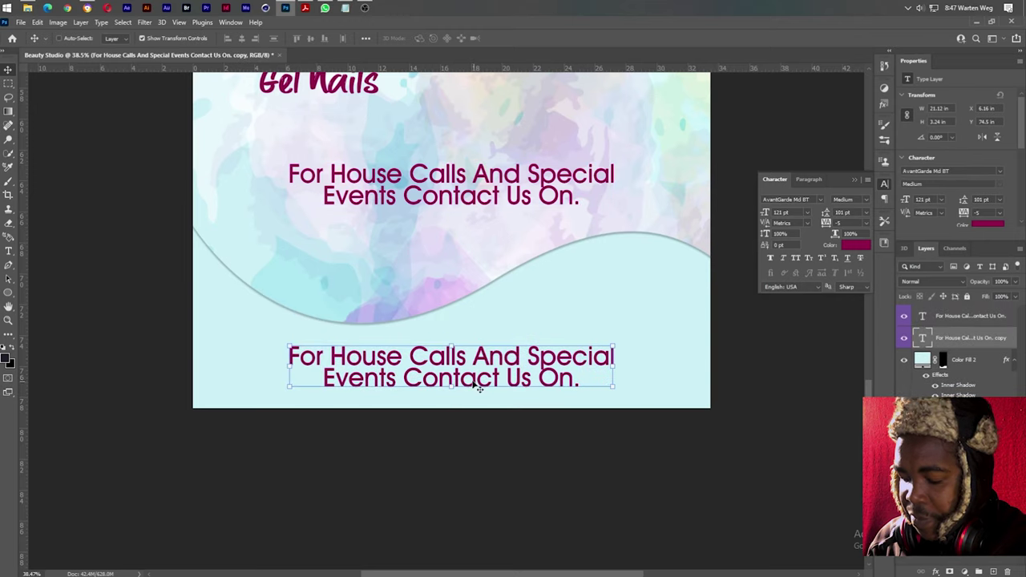
pyautogui.press('t')
pyautogui.moveTo(569, 388); pyautogui.dragTo(207, 353)
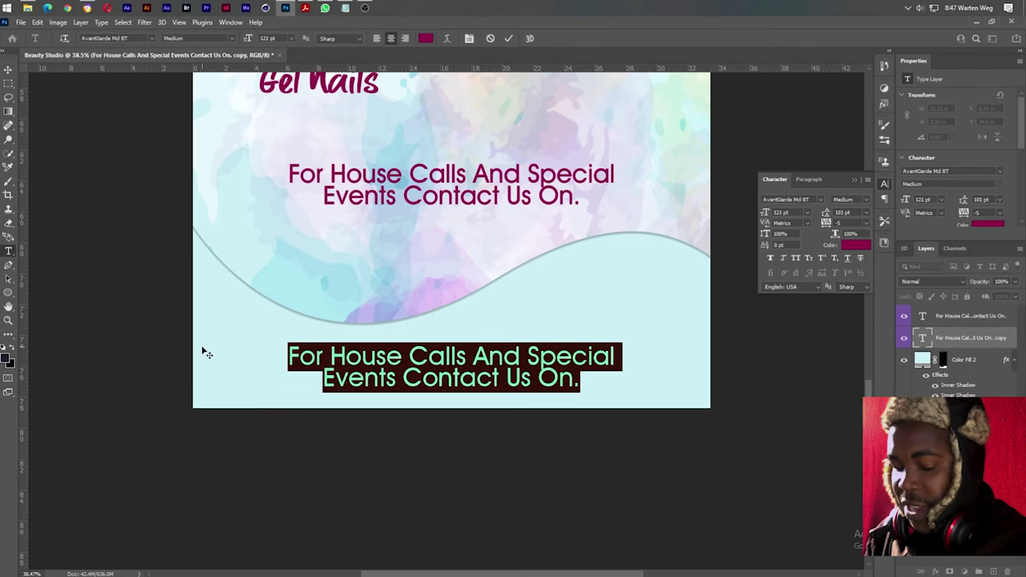
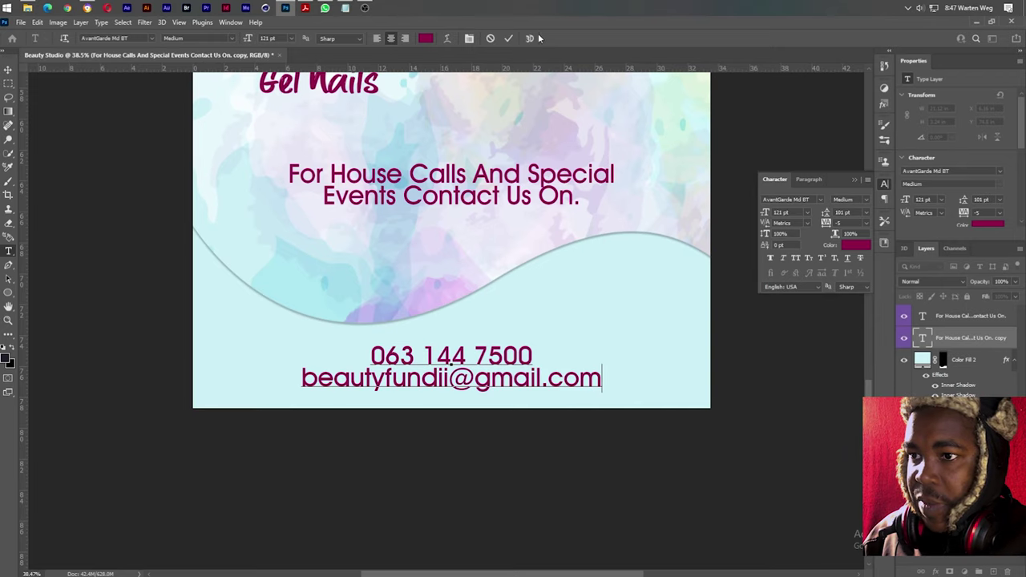
pyautogui.click(510, 42)
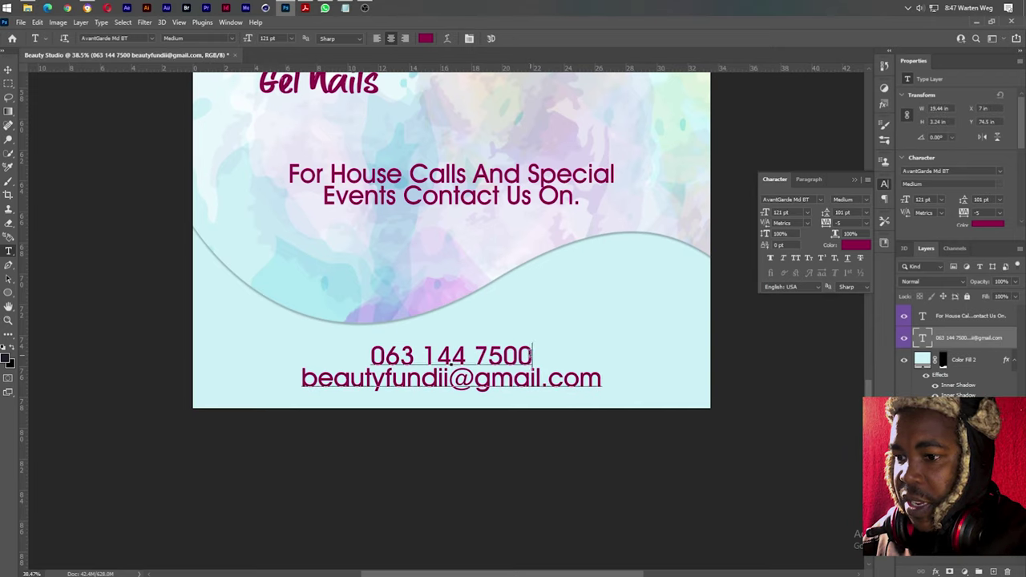
# - Make the phone number Faux Bold and shrink the e-mail line to 105 pt
pyautogui.moveTo(533, 355); pyautogui.dragTo(370, 353)
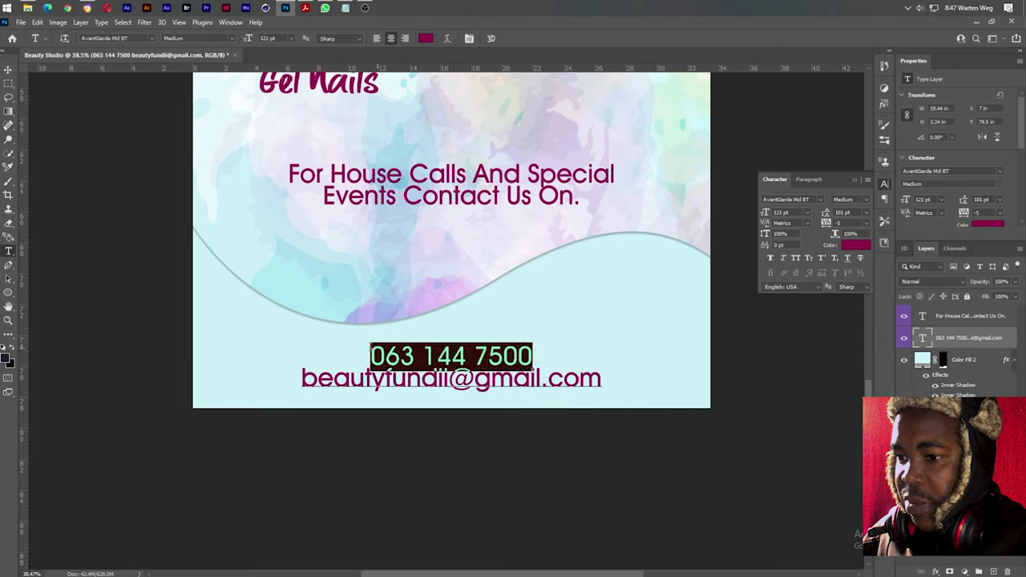
pyautogui.click(771, 259)
pyautogui.click(565, 377)
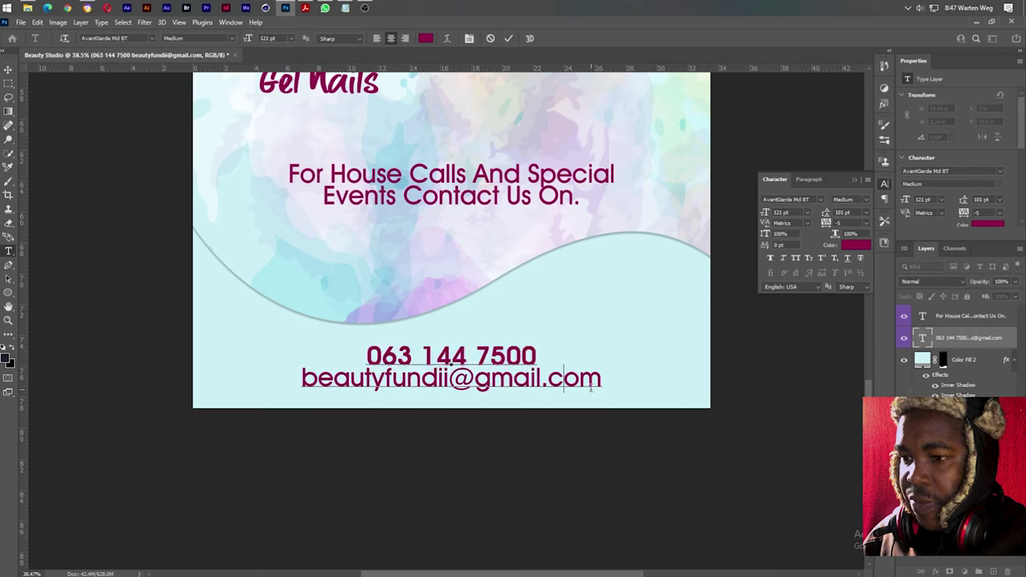
pyautogui.moveTo(601, 380); pyautogui.dragTo(298, 380)
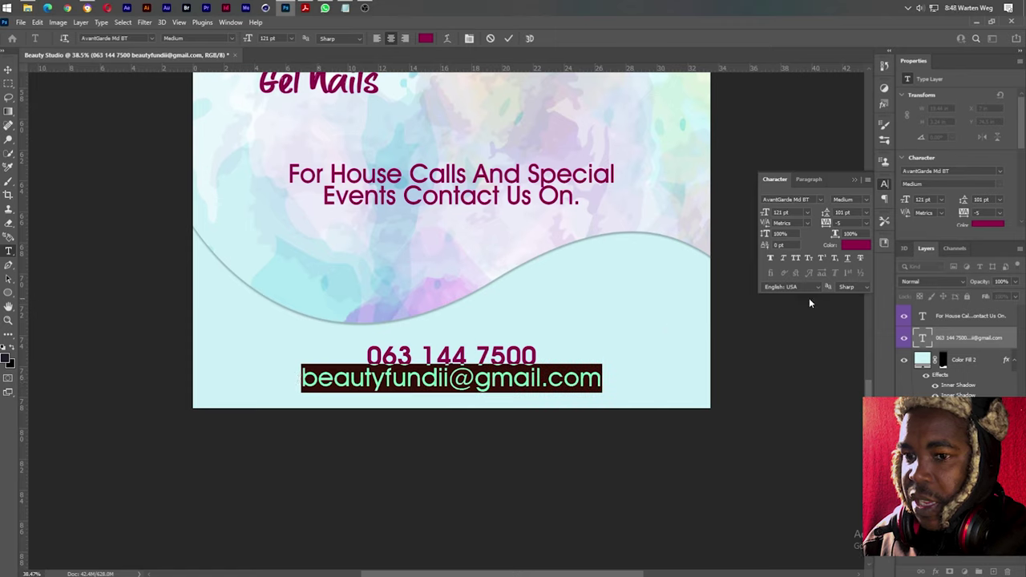
pyautogui.moveTo(768, 215); pyautogui.dragTo(753, 220)
pyautogui.click(508, 38)
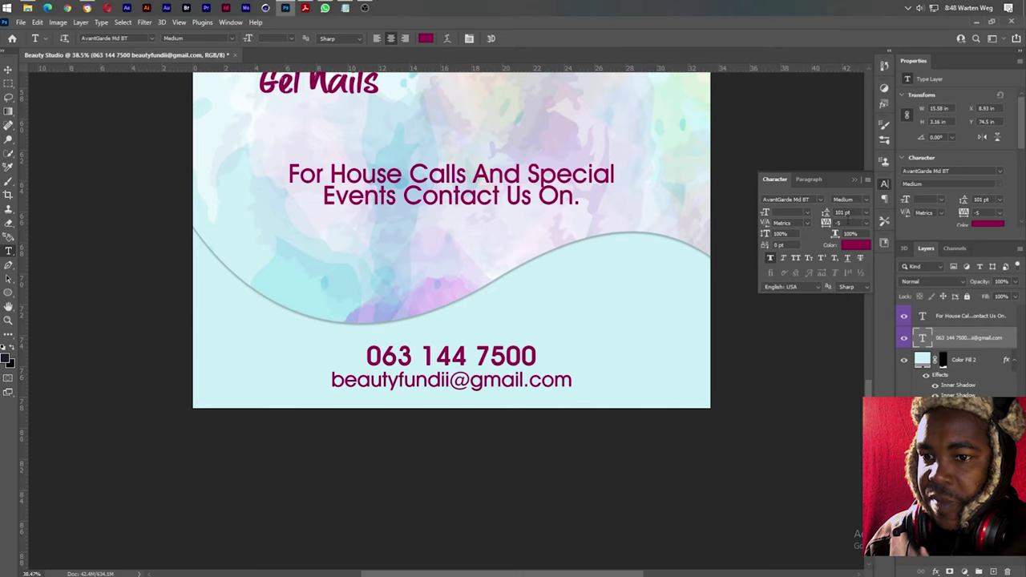
# - Set the leading of the phone and e-mail lines to 80 pt
pyautogui.click(842, 212)
pyautogui.write('1')
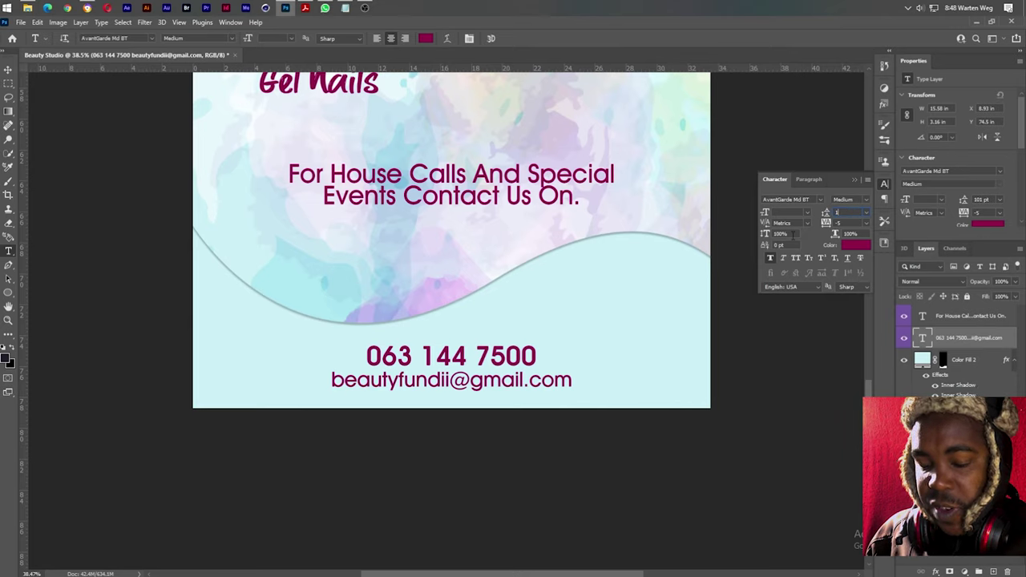
pyautogui.press('BackSpace')
pyautogui.write('80')
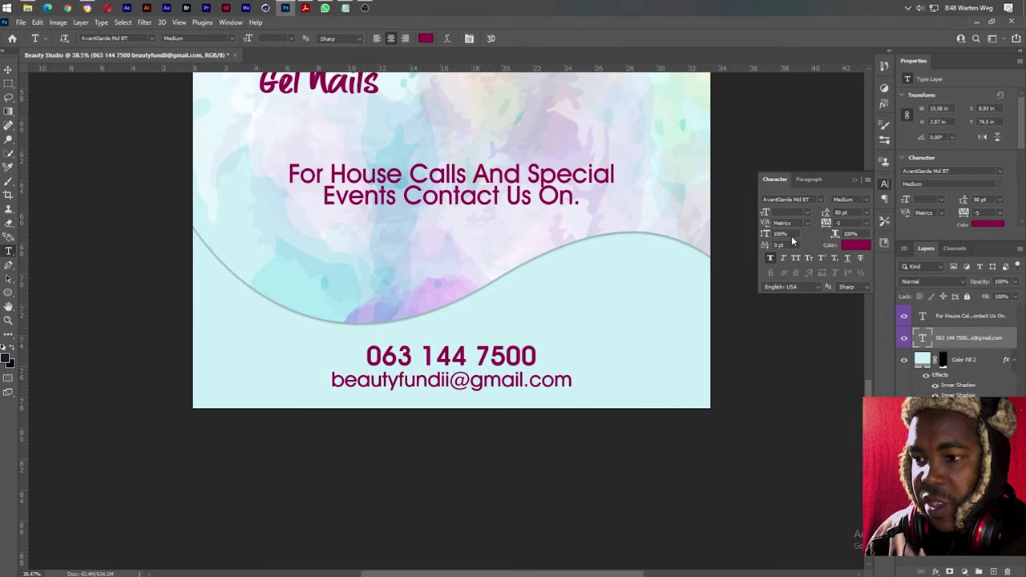
pyautogui.press('Return')
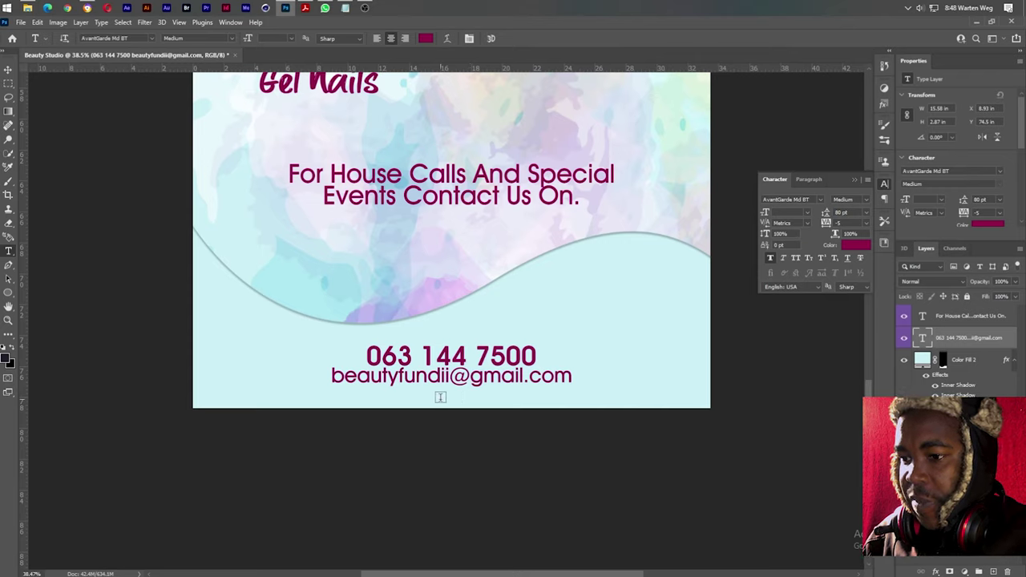
pyautogui.click(439, 398)
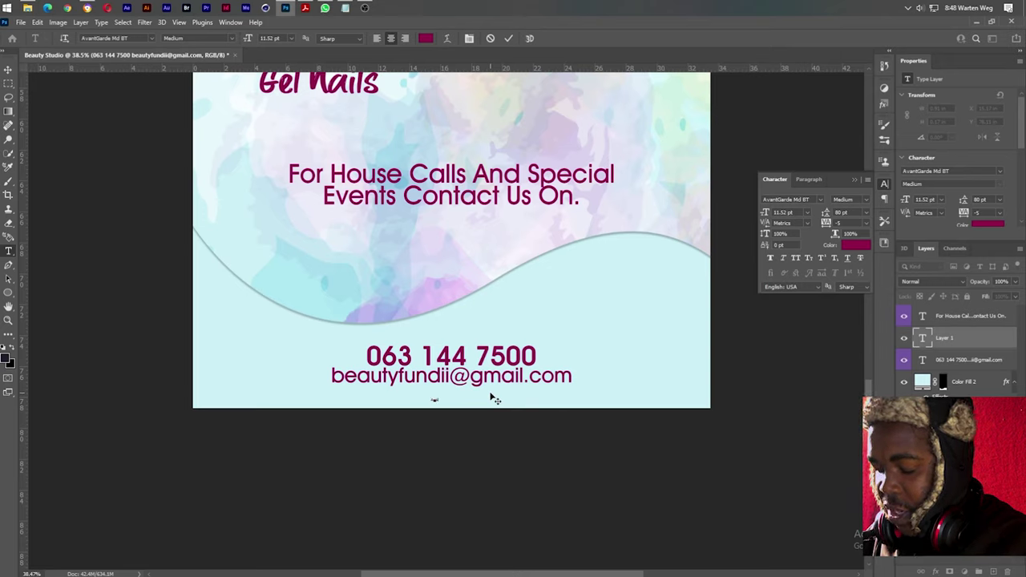
# - Add a 'Beauty Fundi' text line, enlarge its font size, and place it under the e-mail
pyautogui.press('BackSpace')
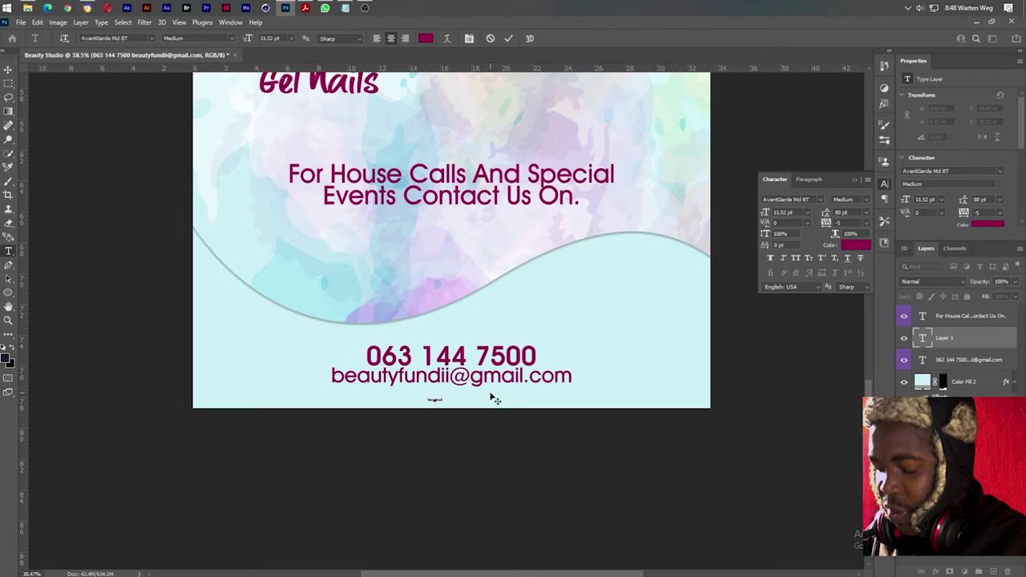
pyautogui.hotkey('ctrl', 'Return')
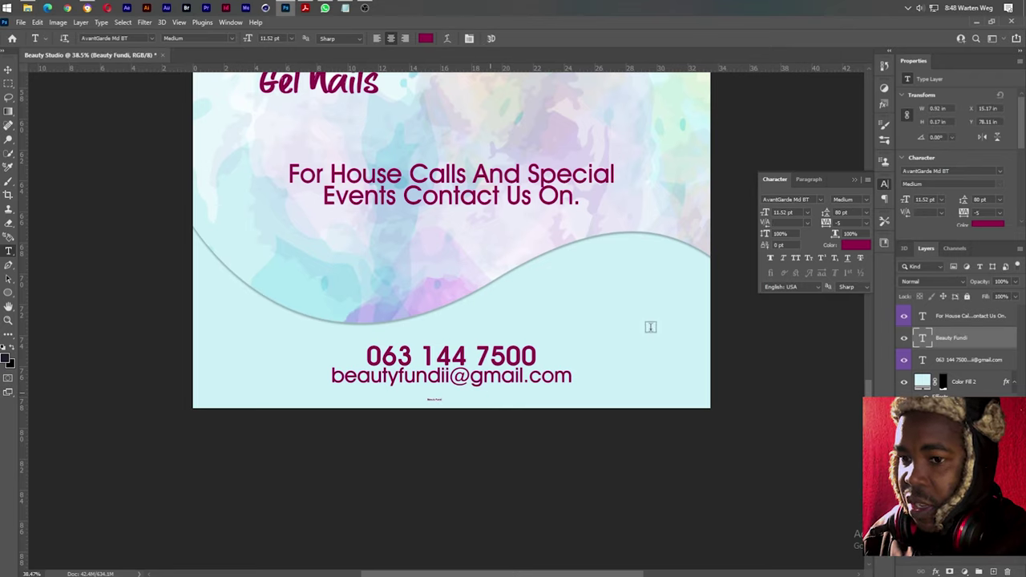
pyautogui.click(782, 212)
pyautogui.write('62')
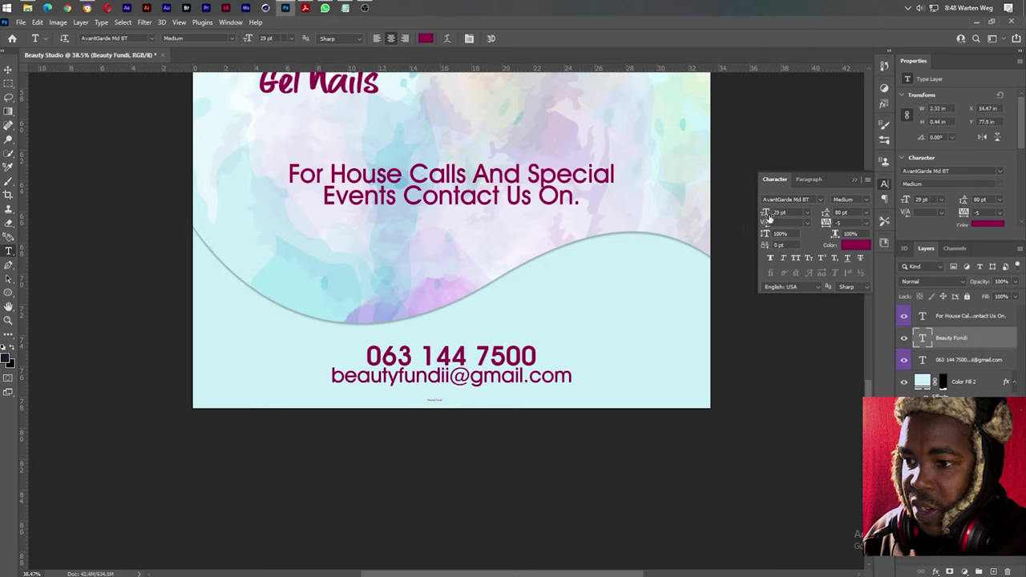
pyautogui.write('76')
pyautogui.press('Return')
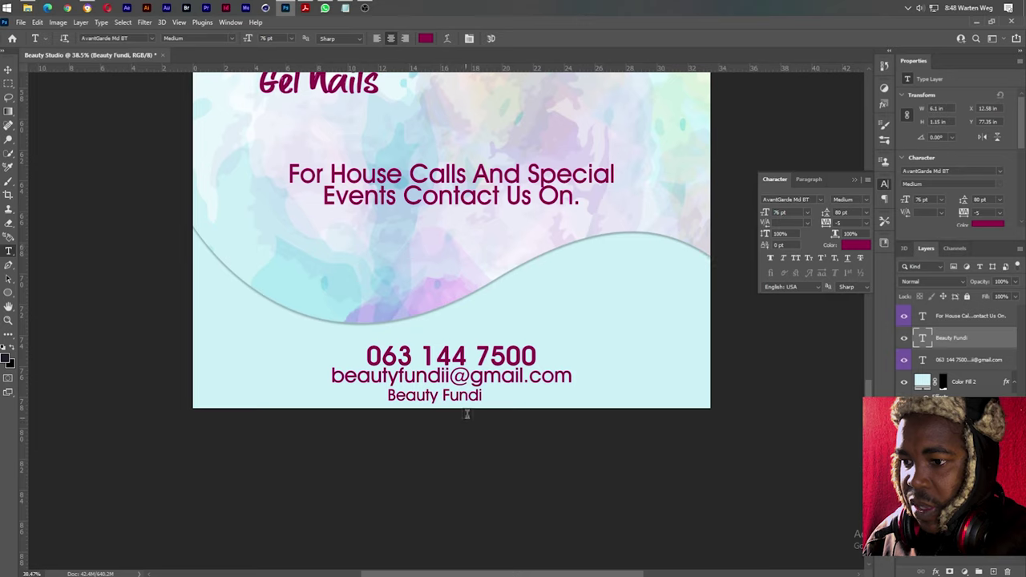
pyautogui.moveTo(481, 405); pyautogui.dragTo(537, 401)
pyautogui.scroll(2, 433, 439)
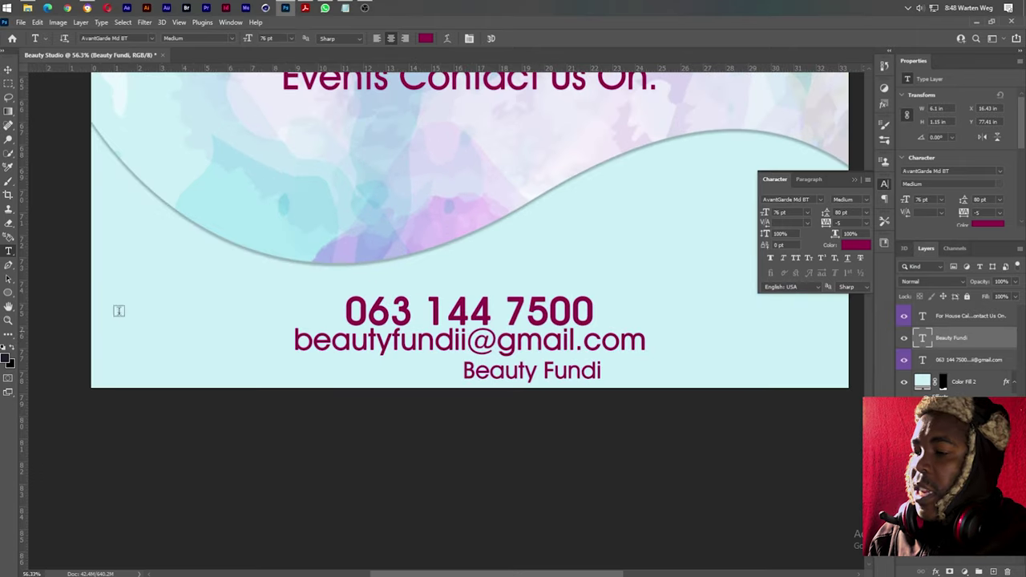
pyautogui.click(9, 294)
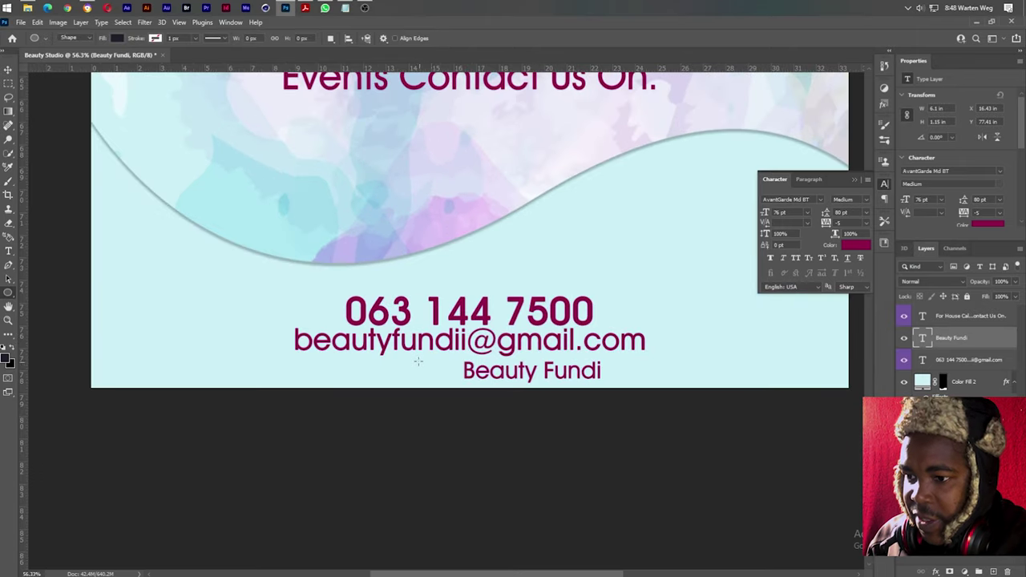
# - Draw three dark ellipses in a row left of 'Beauty Fundi' and select the first
pyautogui.moveTo(417, 358)
pyautogui.mouseDown()
pyautogui.moveTo(454, 388)
pyautogui.moveTo(437, 375)
pyautogui.moveTo(355, 371)
pyautogui.moveTo(403, 375)
pyautogui.mouseUp()
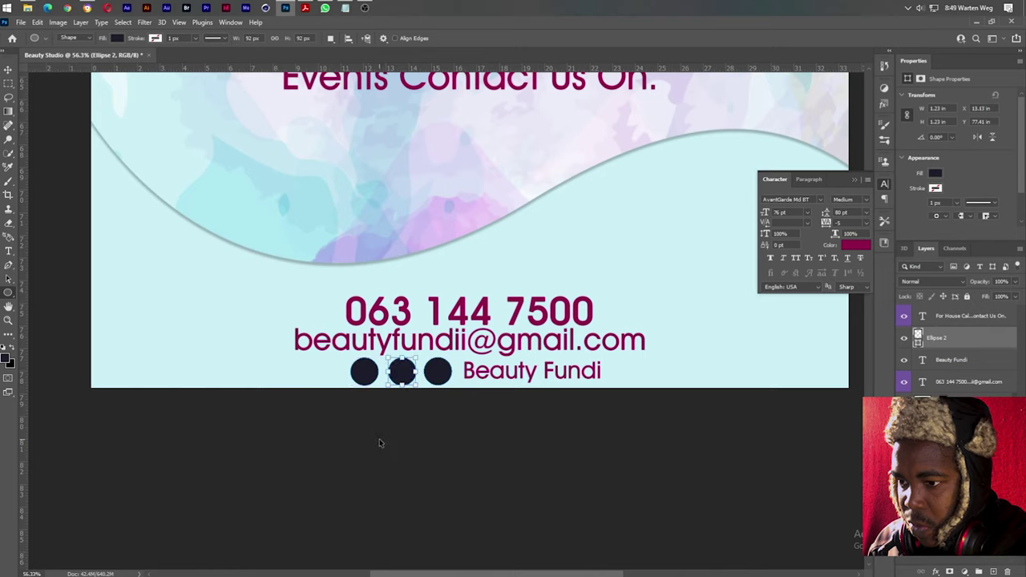
pyautogui.scroll(2, 419, 424)
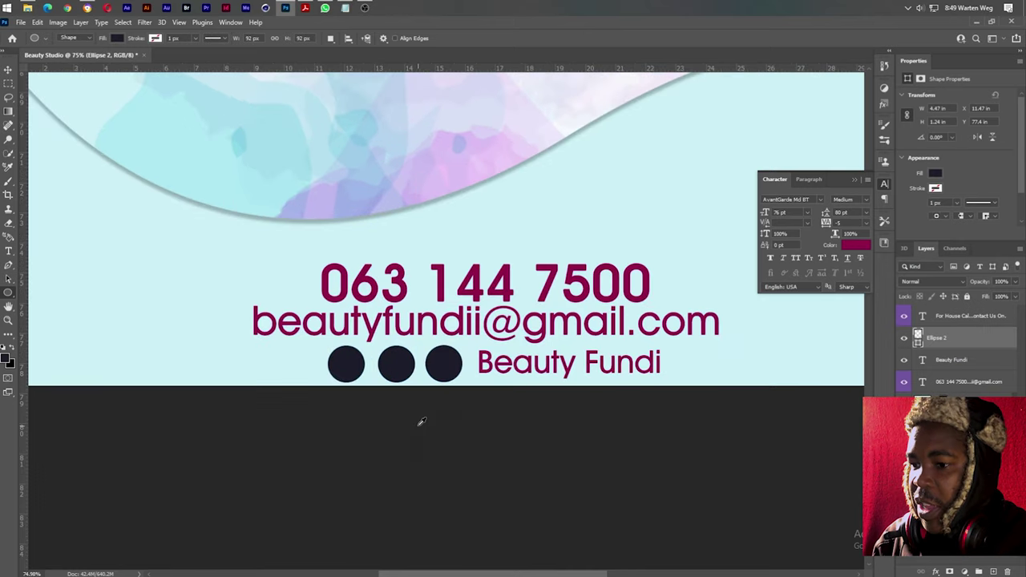
pyautogui.scroll(2, 420, 425)
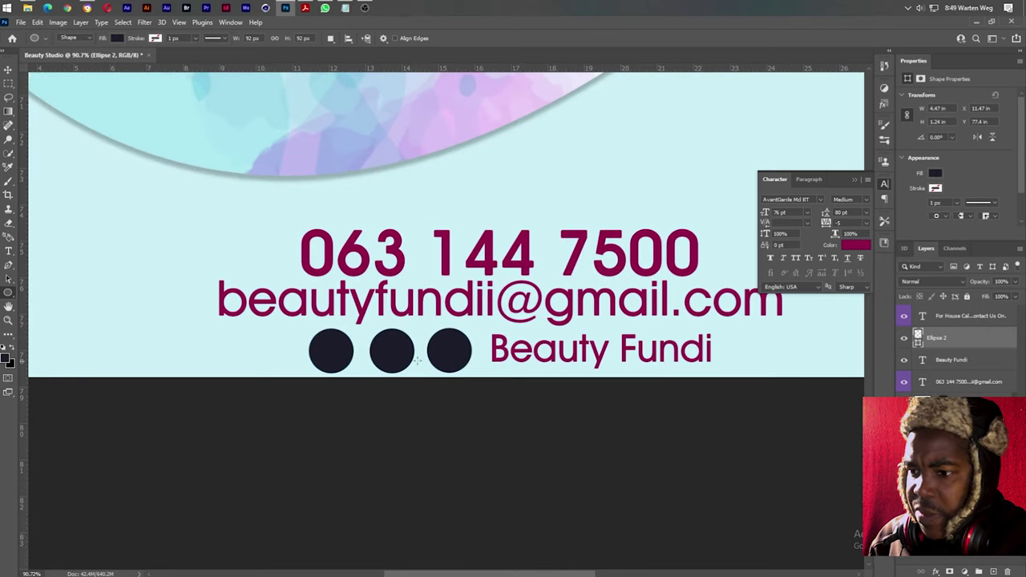
pyautogui.click(331, 356)
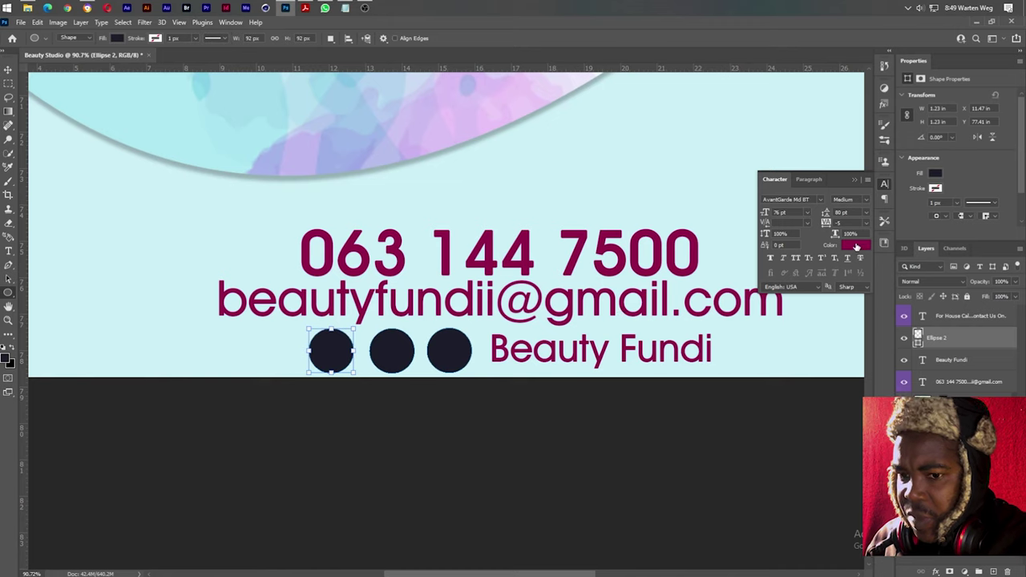
pyautogui.click(855, 246)
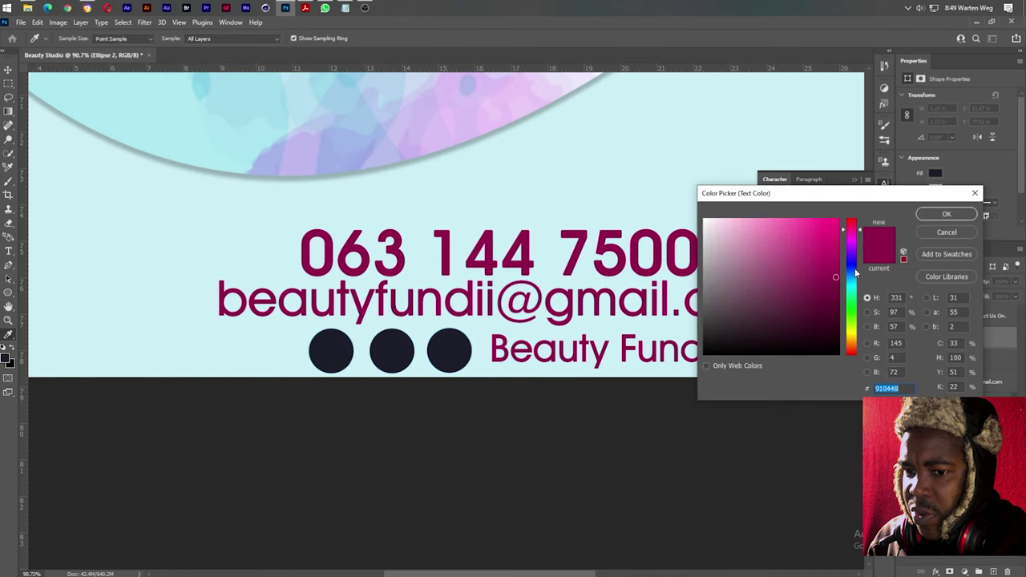
# - Fill the three circles beside Beauty Fundi with maroon from the recent colours
pyautogui.click(853, 268)
pyautogui.click(824, 260)
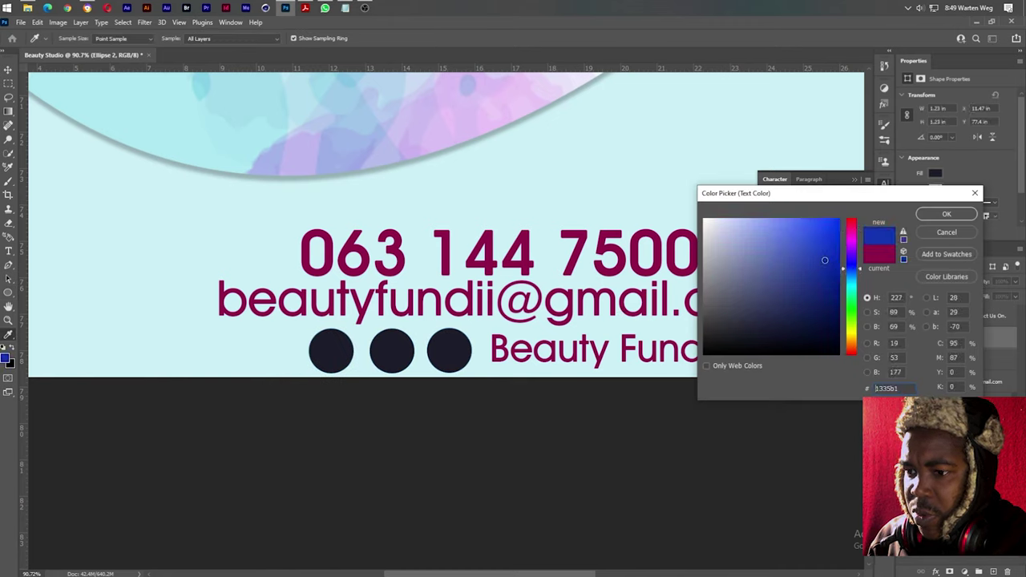
pyautogui.click(947, 216)
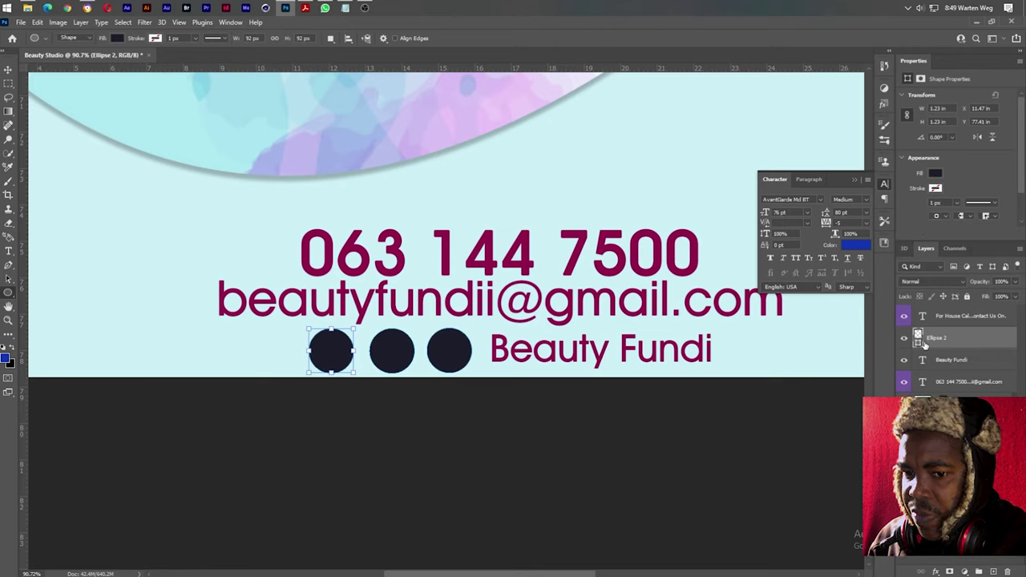
pyautogui.click(935, 174)
pyautogui.click(881, 231)
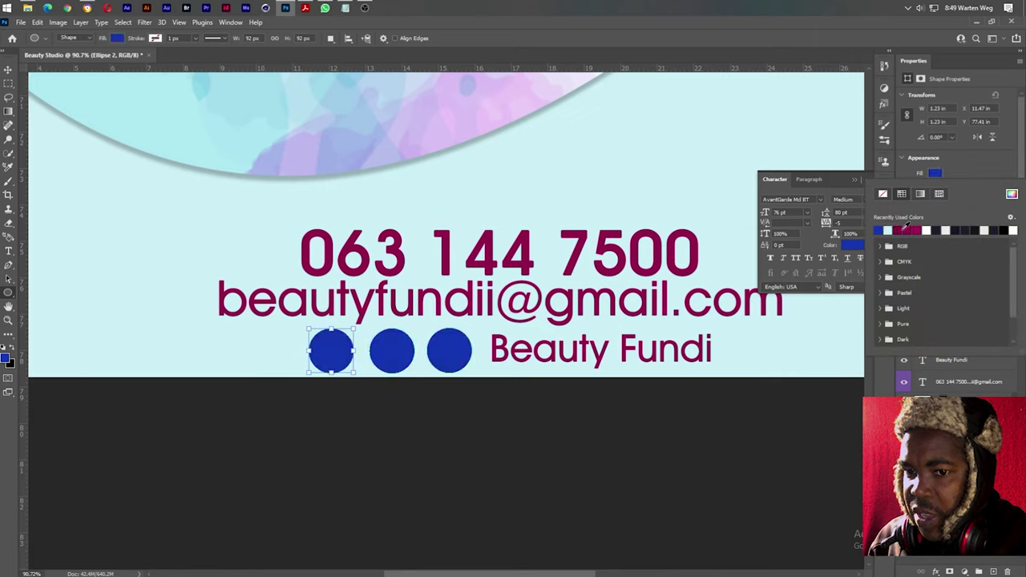
pyautogui.click(906, 230)
pyautogui.click(259, 412)
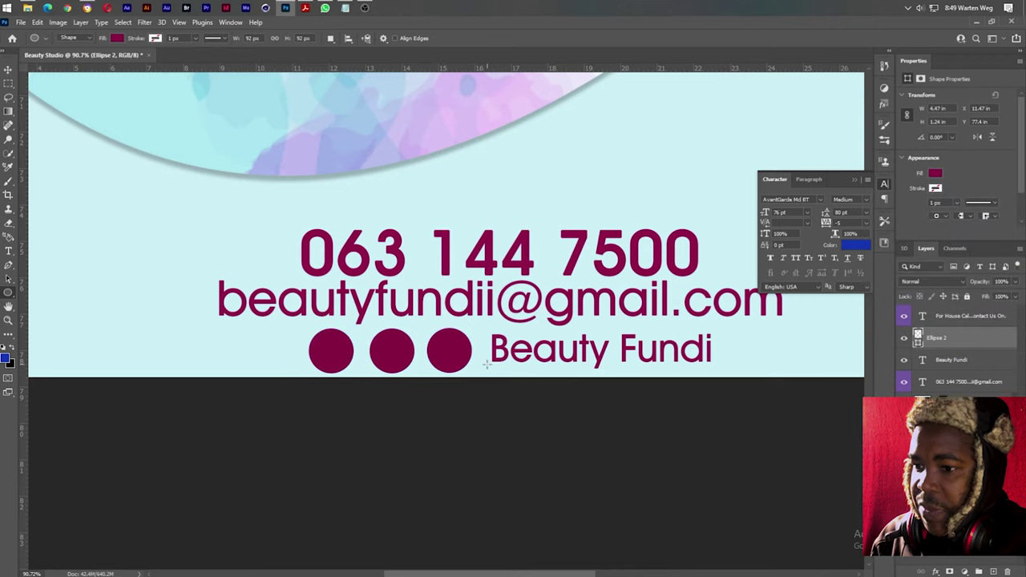
pyautogui.scroll(-5, 405, 361)
pyautogui.scroll(-2, 415, 358)
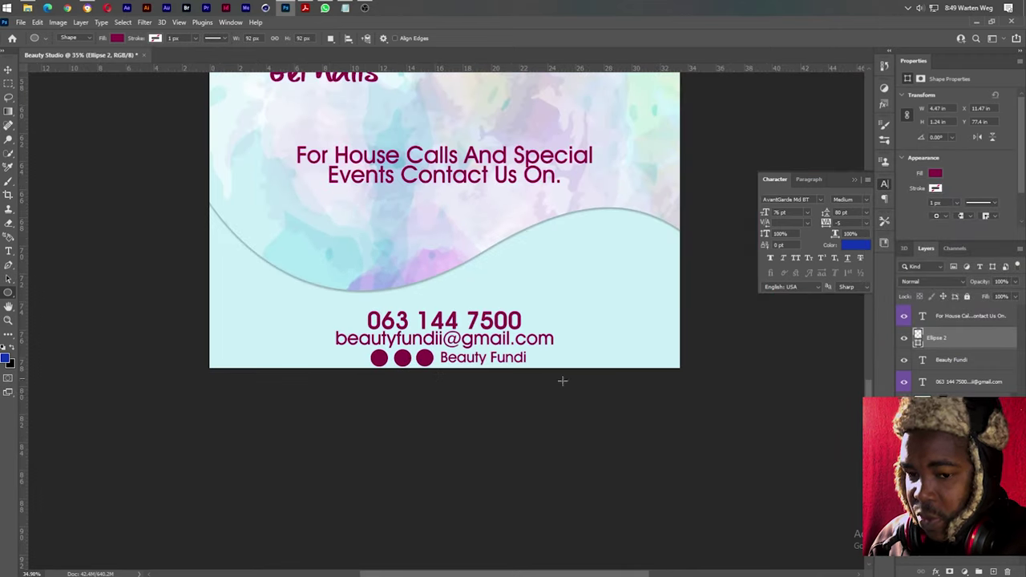
# - Reduce the three circles' height to about 89.25%
pyautogui.hotkey('ctrl', 't')
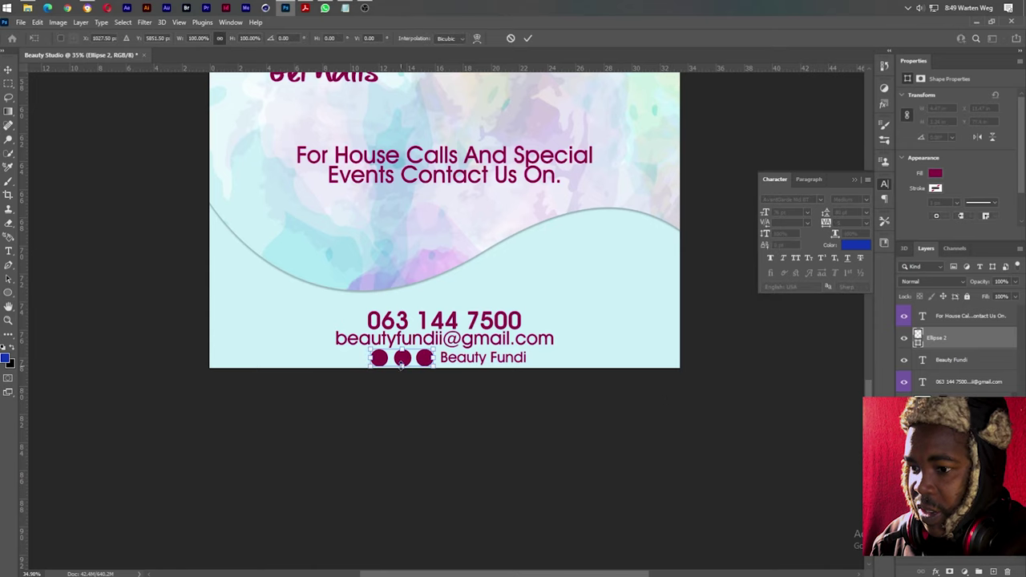
pyautogui.moveTo(401, 364)
pyautogui.mouseDown()
pyautogui.moveTo(411, 366)
pyautogui.moveTo(400, 374)
pyautogui.mouseUp()
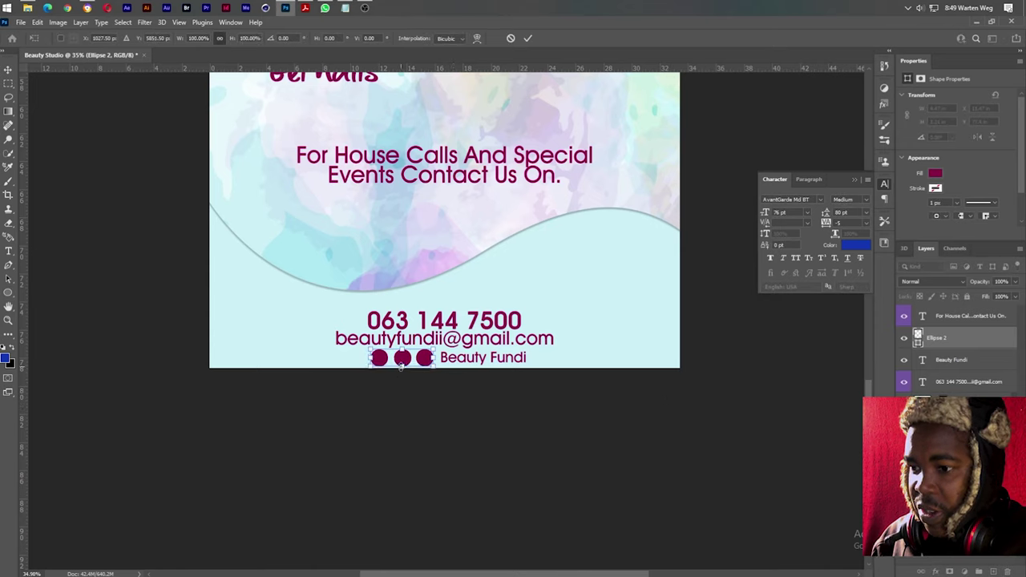
pyautogui.press('Return')
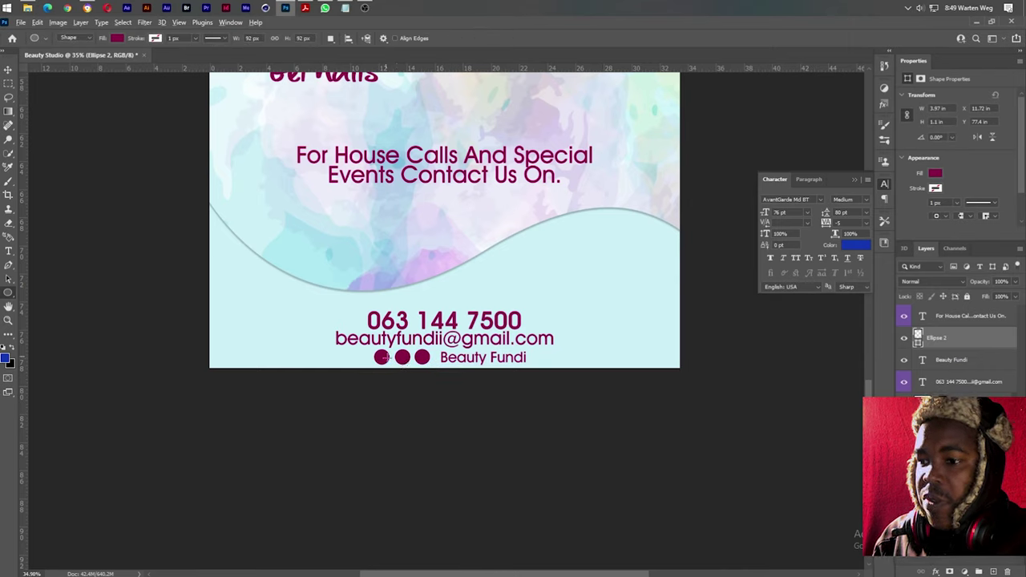
# - Nudge the 'For House Calls And Special Events' text slightly up and to the right
pyautogui.hotkey('ctrl', '0')
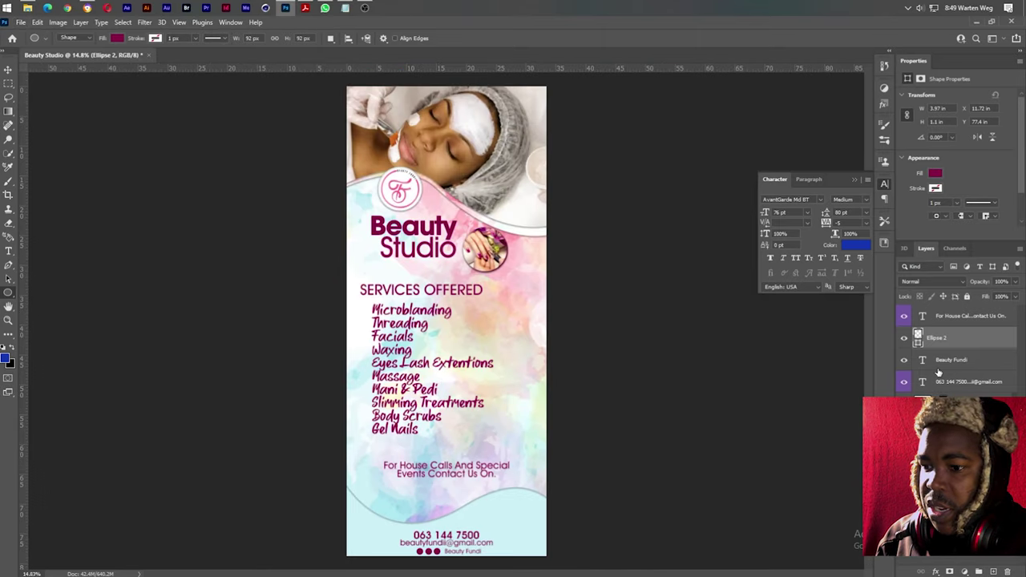
pyautogui.click(952, 319)
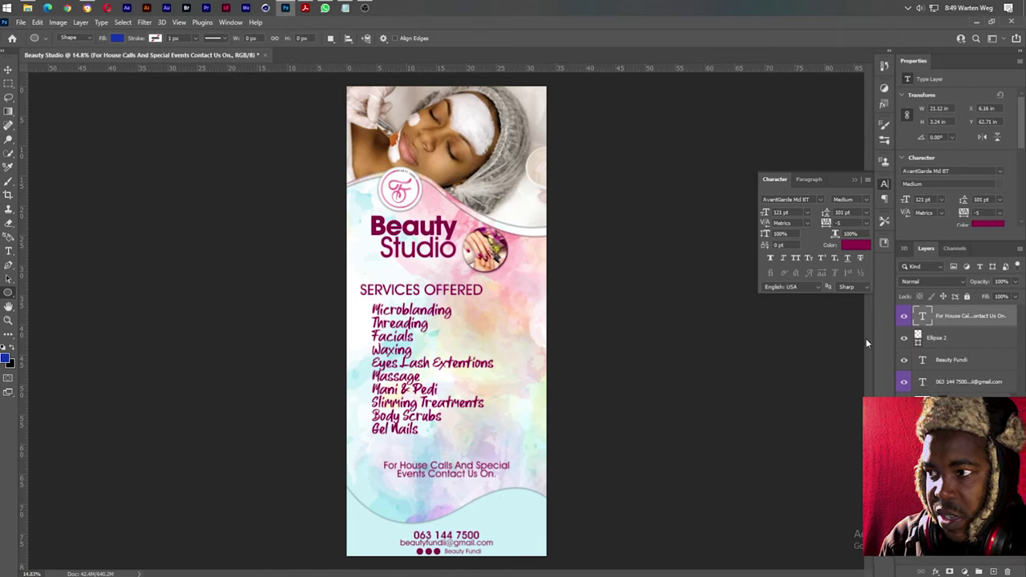
pyautogui.click(9, 69)
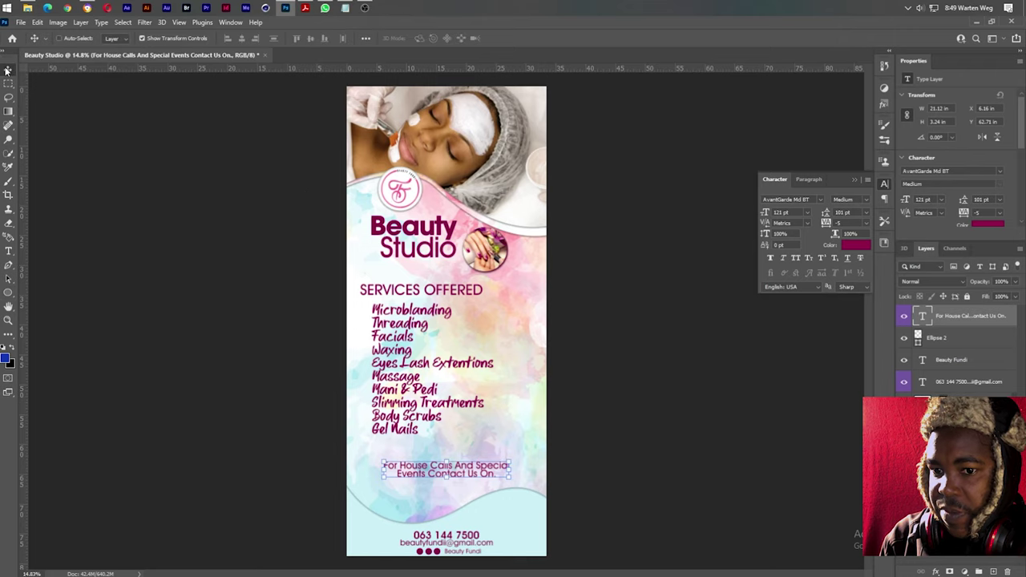
pyautogui.hotkey('shift', 'Down')
pyautogui.hotkey('shift', 'Down')
pyautogui.hotkey('shift', 'Down')
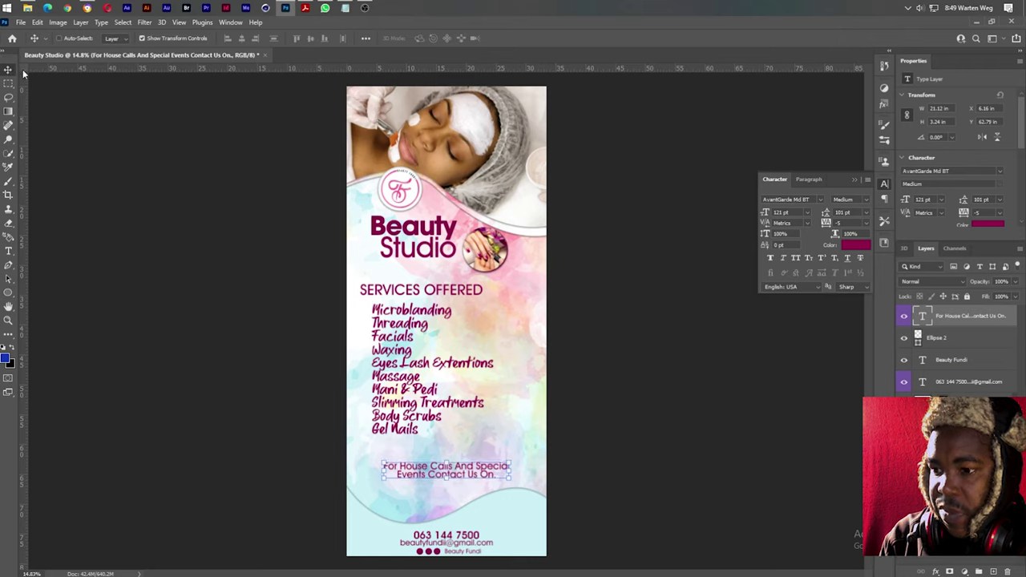
pyautogui.hotkey('shift', 'Down')
pyautogui.hotkey('shift', 'Down')
pyautogui.hotkey('shift', 'Down')
pyautogui.hotkey('shift', 'Down')
pyautogui.hotkey('shift', 'Down')
pyautogui.hotkey('shift', 'Down')
pyautogui.hotkey('shift', 'Down')
pyautogui.hotkey('shift', 'Down')
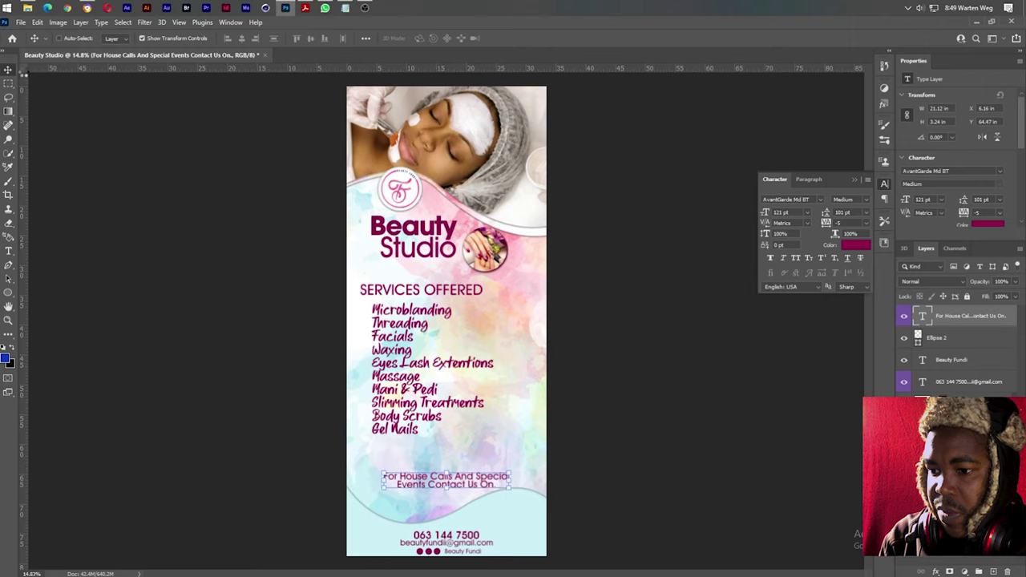
pyautogui.hotkey('shift', 'Up')
pyautogui.hotkey('shift', 'Up')
pyautogui.hotkey('shift', 'Up')
pyautogui.hotkey('shift', 'Right')
pyautogui.hotkey('shift', 'Right')
pyautogui.hotkey('shift', 'Right')
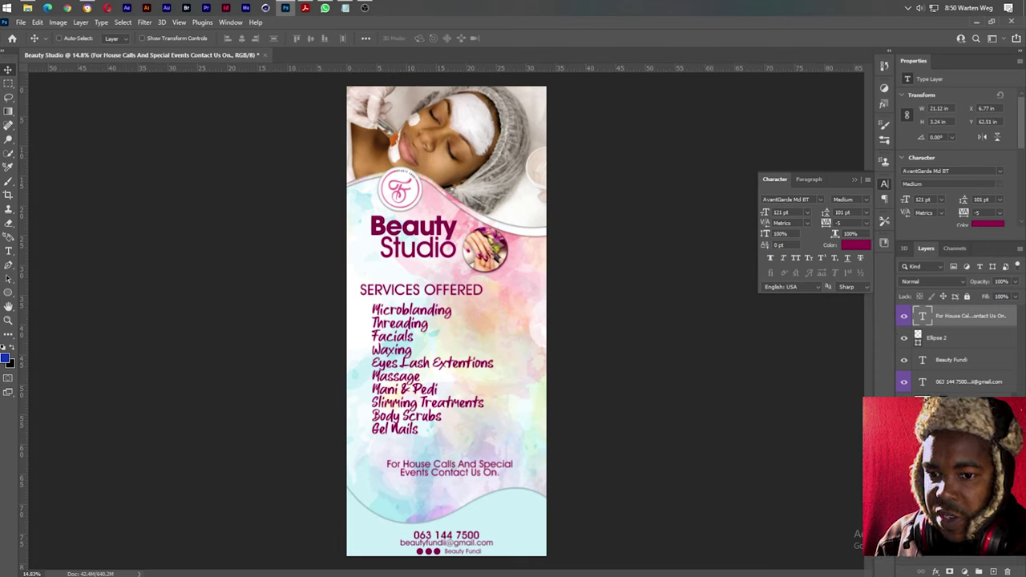
# - Group the contact layers with Ctrl+G, name the group 'Info Bar', and tag it orange
pyautogui.keyDown('shift'); pyautogui.click(963, 389); pyautogui.keyUp('shift')
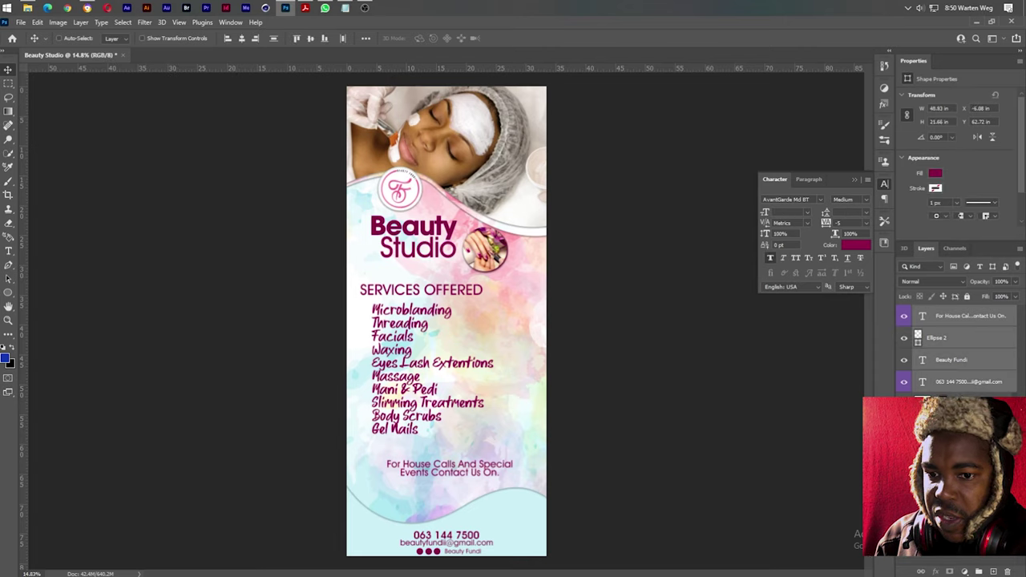
pyautogui.hotkey('ctrl', 'g')
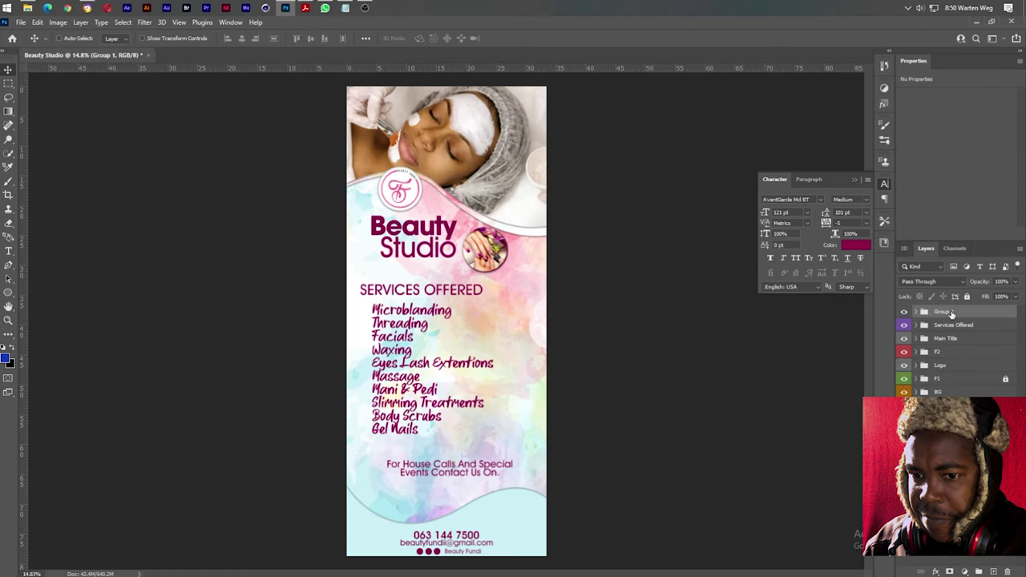
pyautogui.doubleClick(942, 312)
pyautogui.write('Inf')
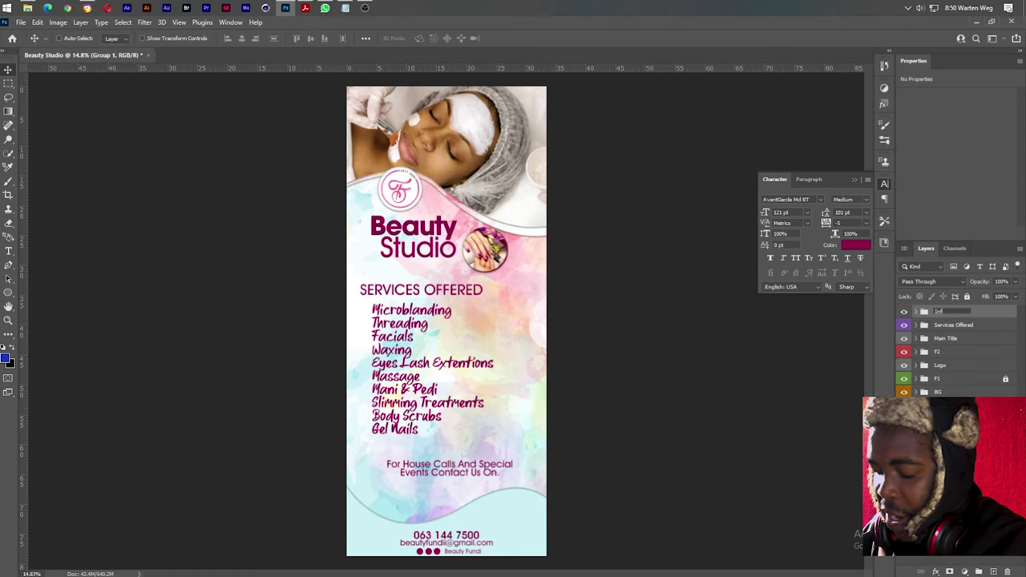
pyautogui.write('o Bar')
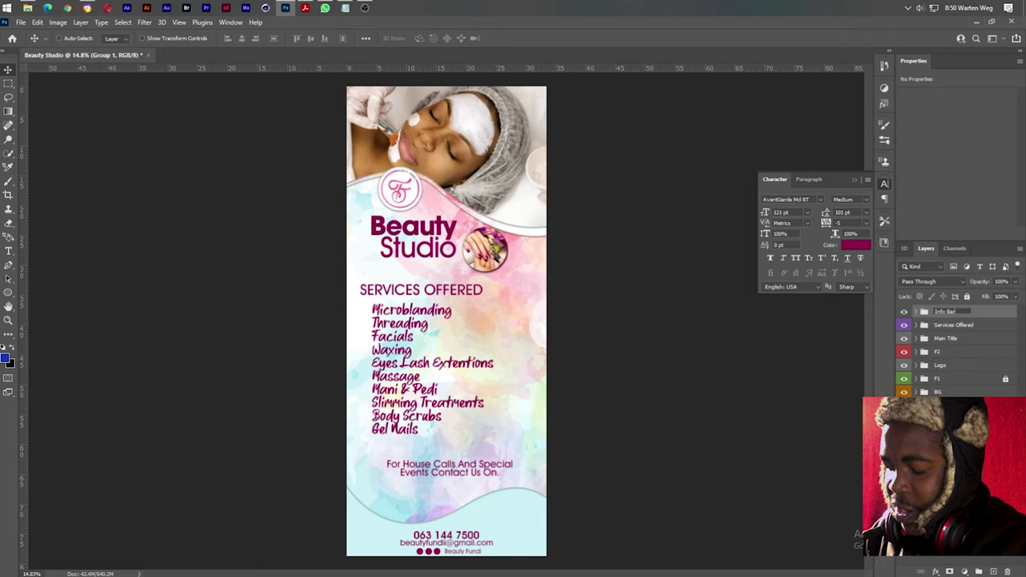
pyautogui.click(950, 390)
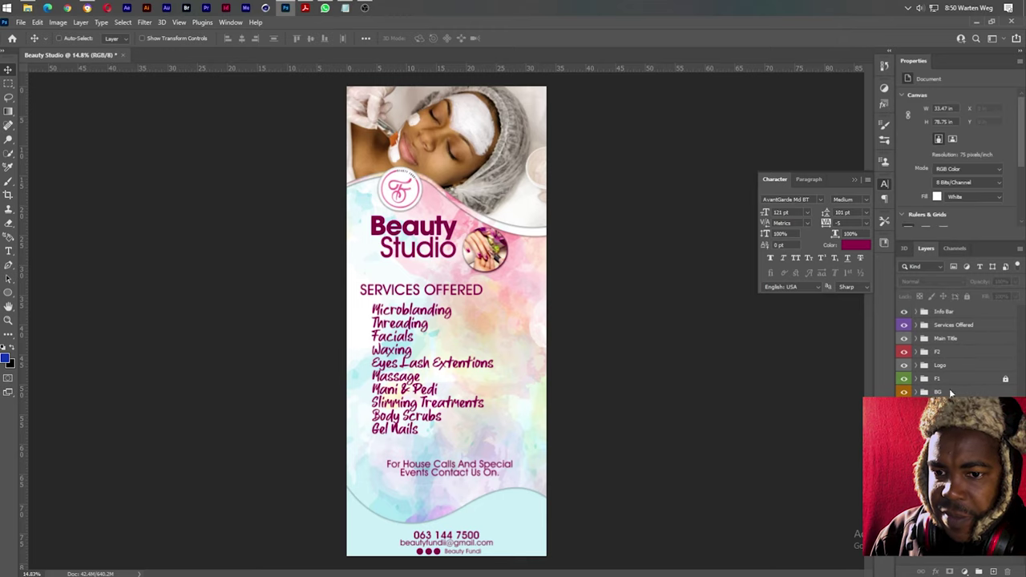
pyautogui.rightClick(953, 314)
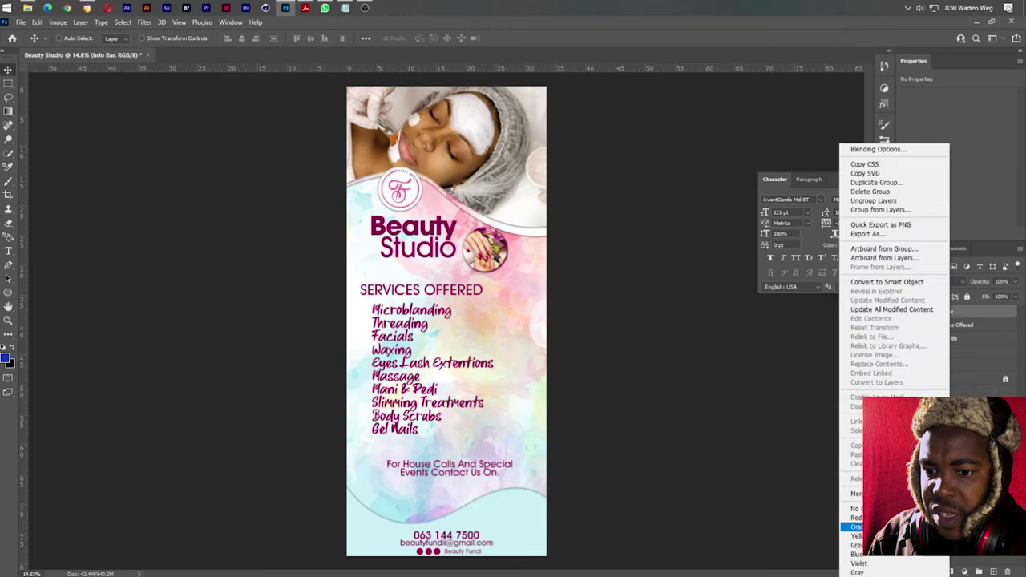
pyautogui.click(856, 527)
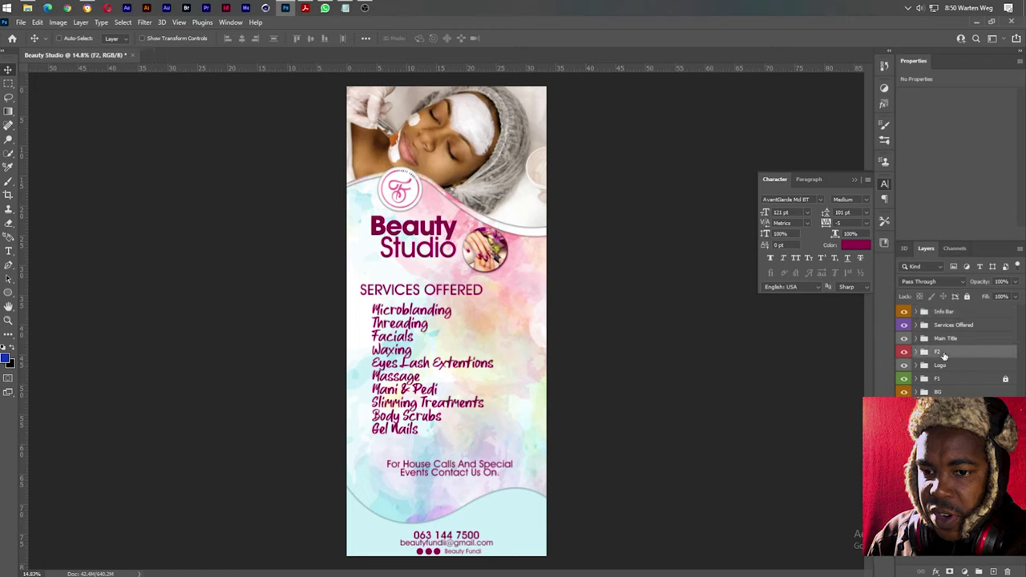
# - Duplicate the F2 nail-photo group and place the copy beside Body Scrubs, enlarged to about 128%
pyautogui.moveTo(944, 358); pyautogui.dragTo(950, 369)
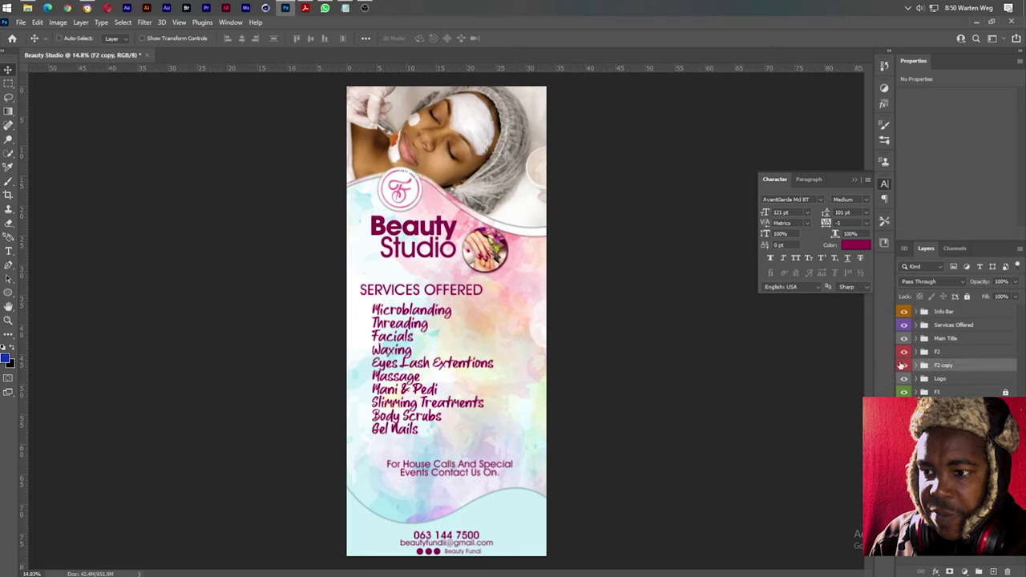
pyautogui.hotkey('ctrl', 't')
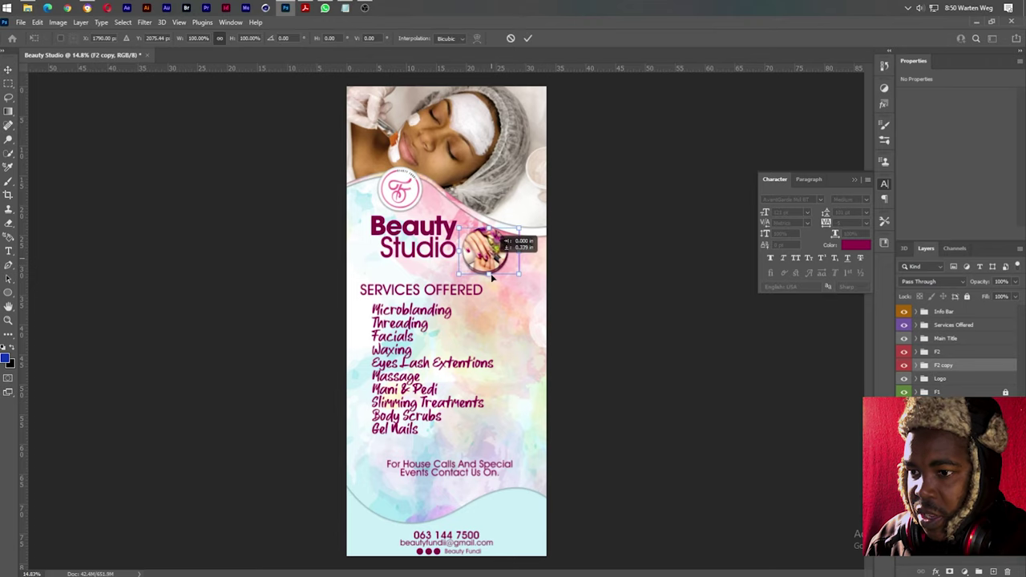
pyautogui.moveTo(494, 258)
pyautogui.mouseDown()
pyautogui.moveTo(513, 340)
pyautogui.moveTo(511, 437)
pyautogui.mouseUp()
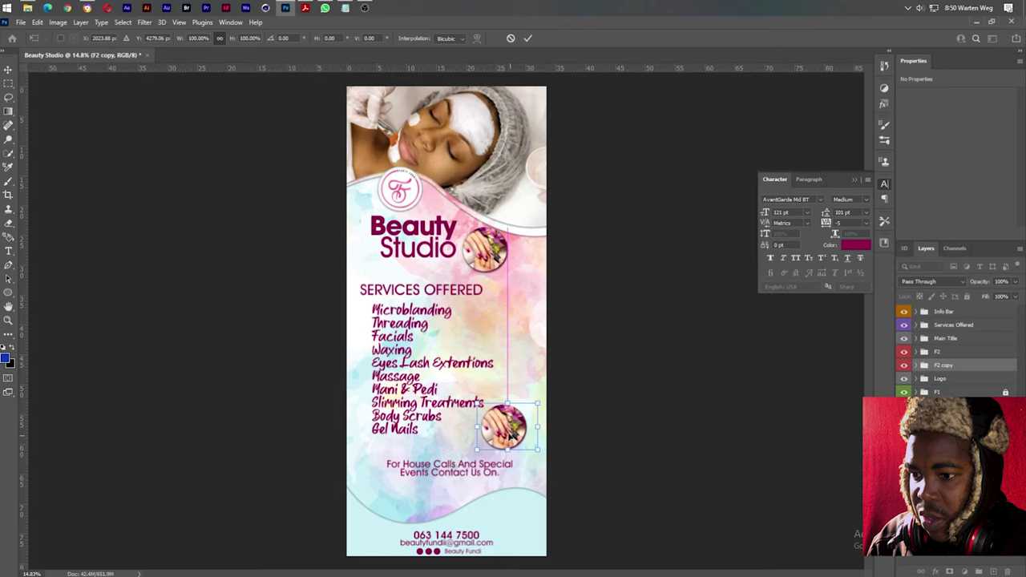
pyautogui.moveTo(510, 437); pyautogui.dragTo(510, 439)
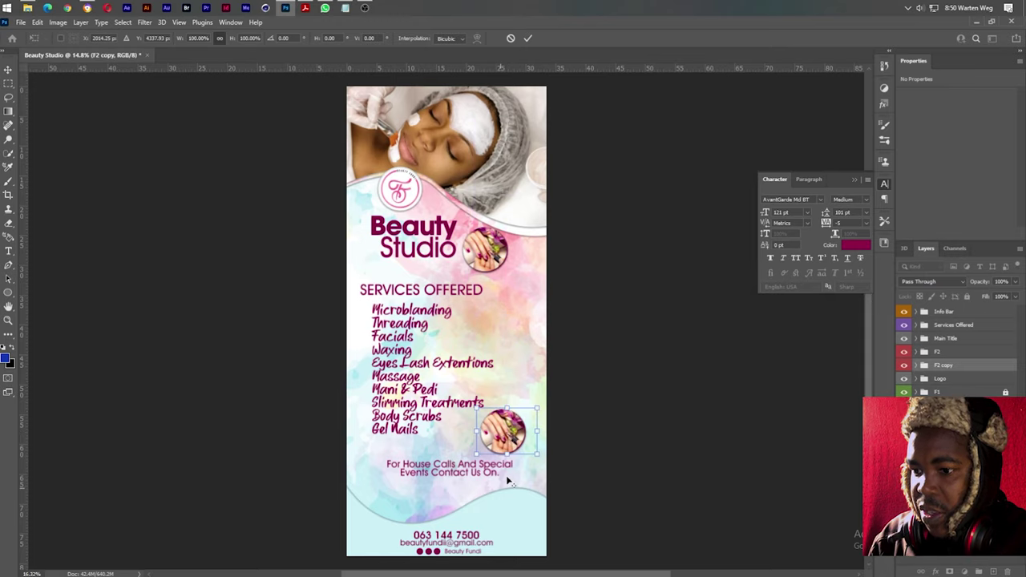
pyautogui.scroll(3, 513, 473)
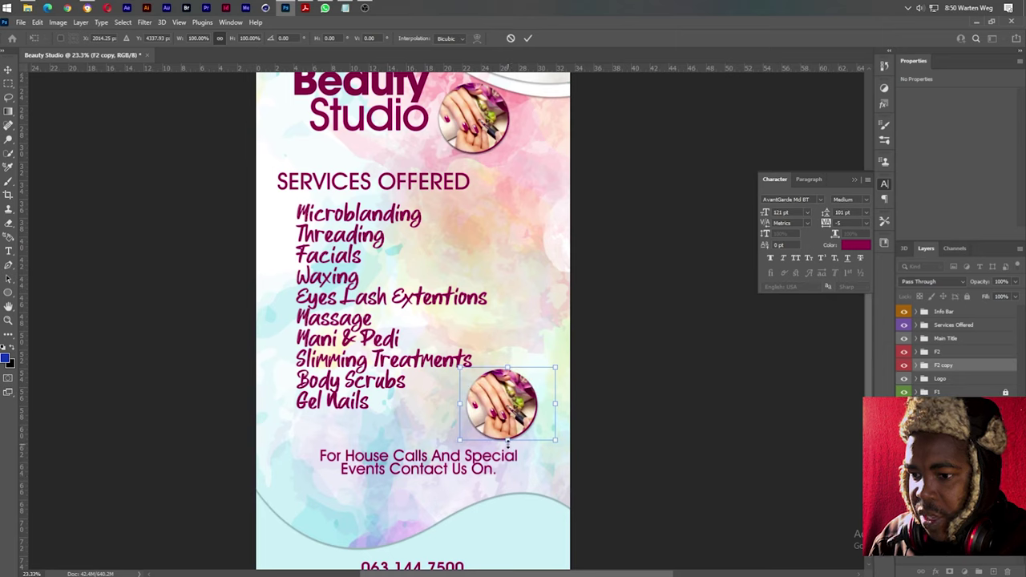
pyautogui.moveTo(555, 440)
pyautogui.mouseDown()
pyautogui.moveTo(569, 460)
pyautogui.moveTo(519, 446)
pyautogui.mouseUp()
pyautogui.press('Return')
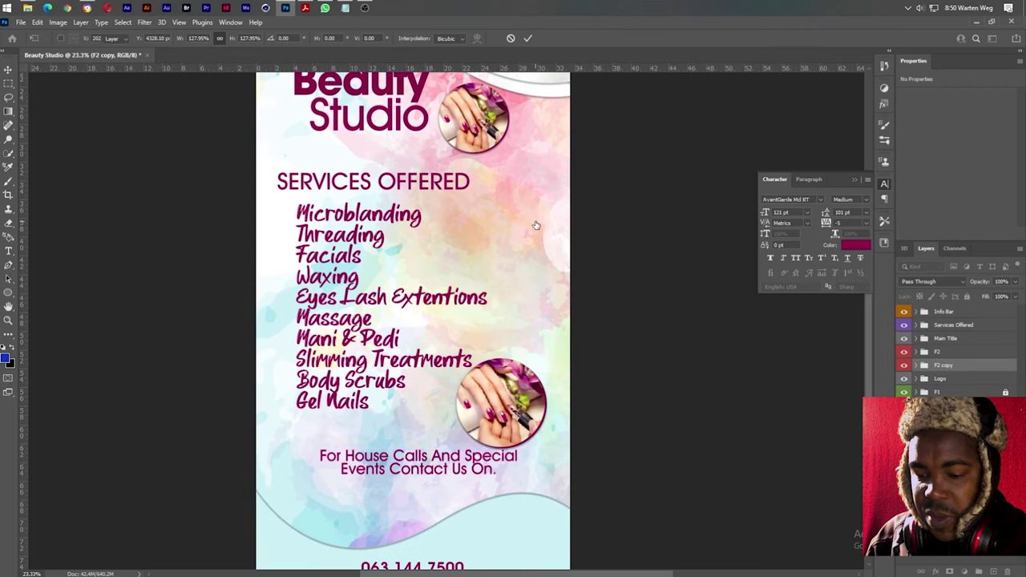
# - Place Frame 3.png above the circle shape in the copied group
pyautogui.click(35, 10)
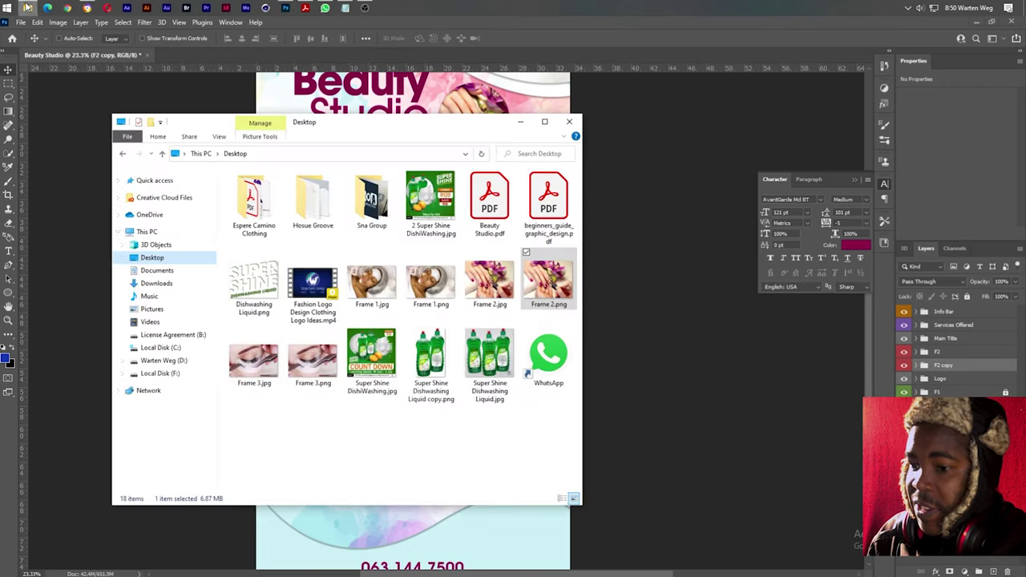
pyautogui.click(913, 365)
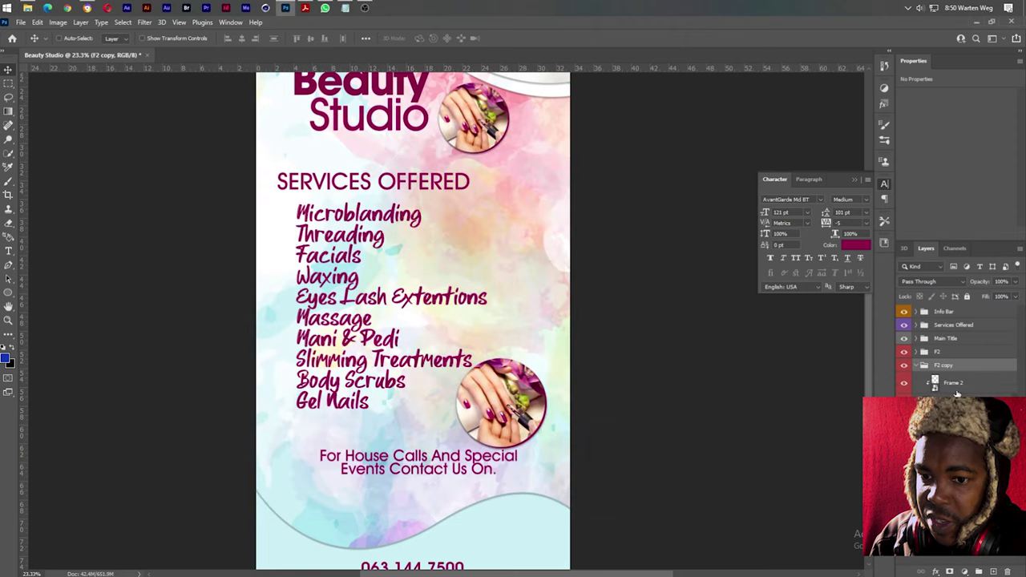
pyautogui.click(956, 385)
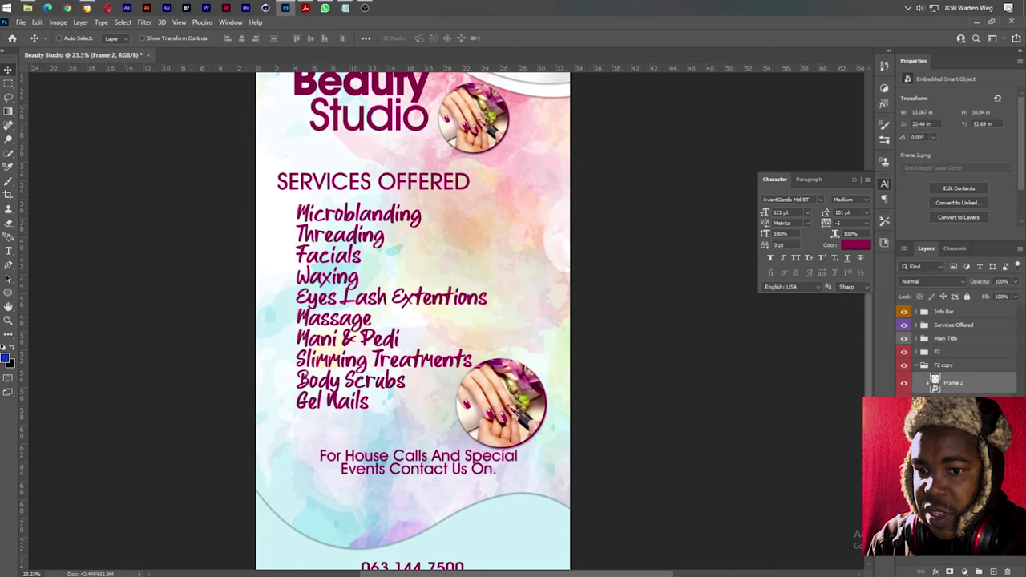
pyautogui.click(954, 398)
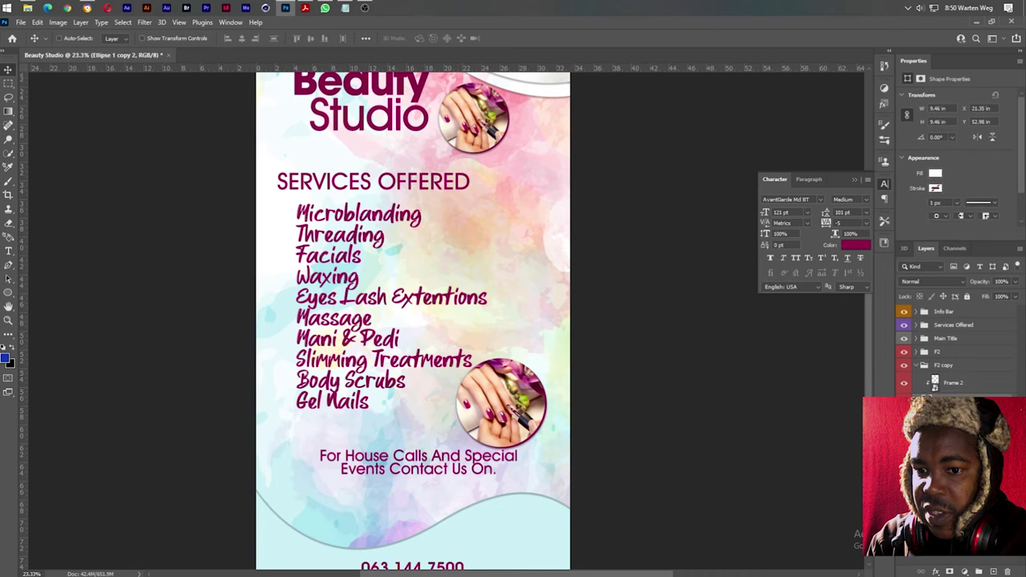
pyautogui.click(28, 8)
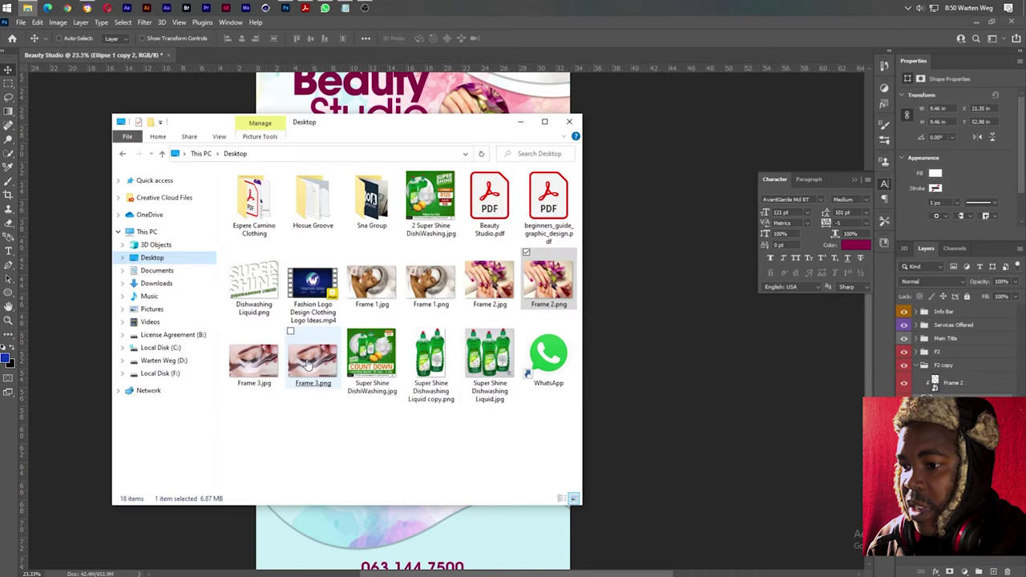
pyautogui.moveTo(308, 363); pyautogui.dragTo(406, 525)
pyautogui.moveTo(404, 321)
pyautogui.mouseDown()
pyautogui.moveTo(405, 345)
pyautogui.moveTo(508, 375)
pyautogui.mouseUp()
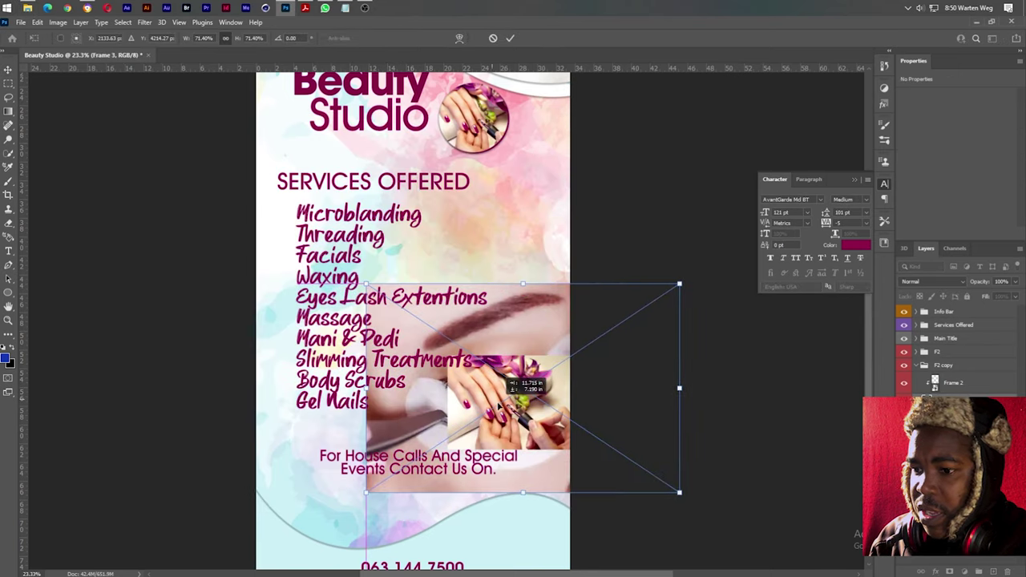
pyautogui.click(512, 39)
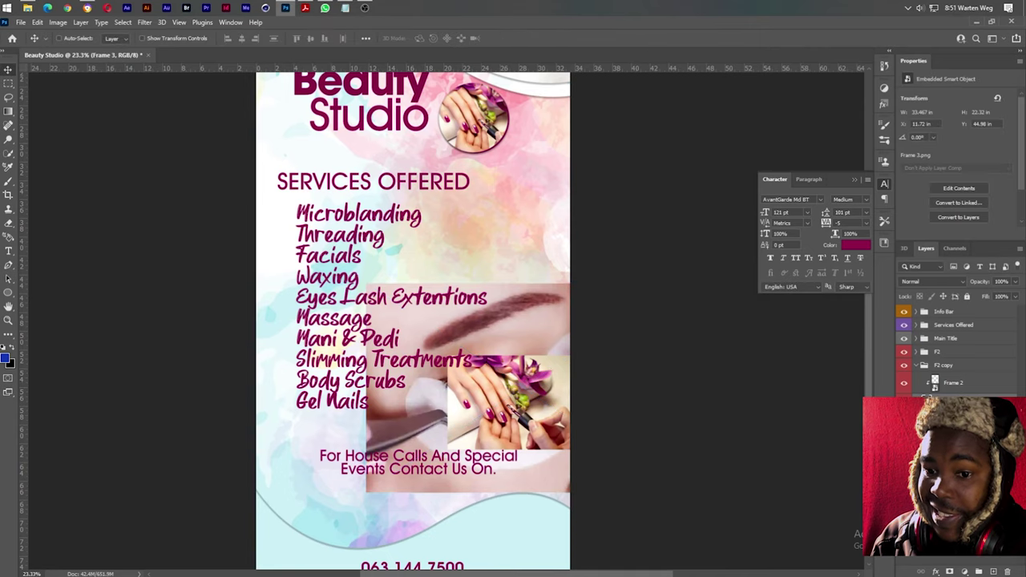
# - Clip the eyelash photo into the circular frame and resize it to fit the circle
pyautogui.hotkey('ctrl', 'alt', 'g')
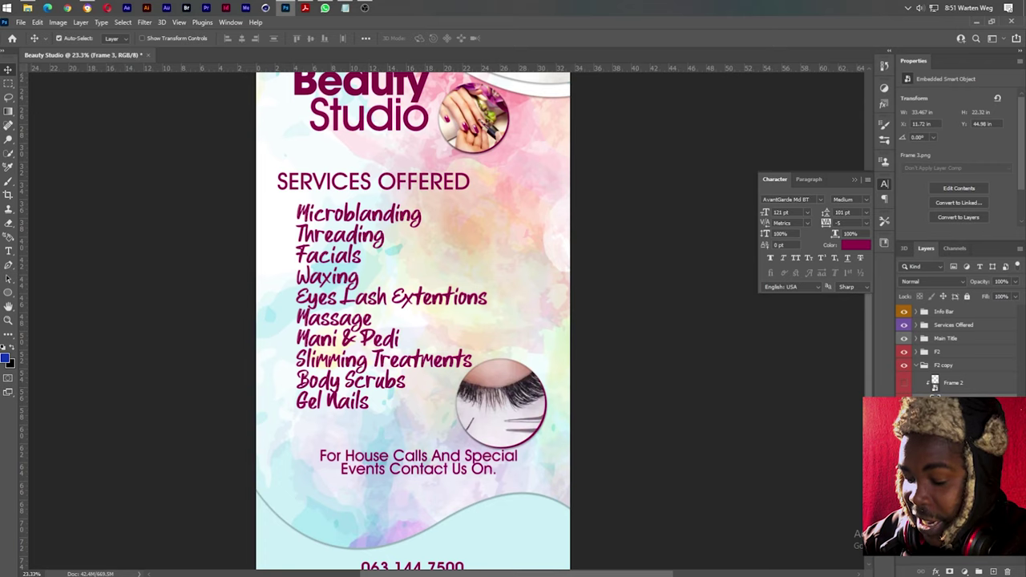
pyautogui.hotkey('ctrl', 't')
pyautogui.moveTo(525, 284); pyautogui.dragTo(522, 348)
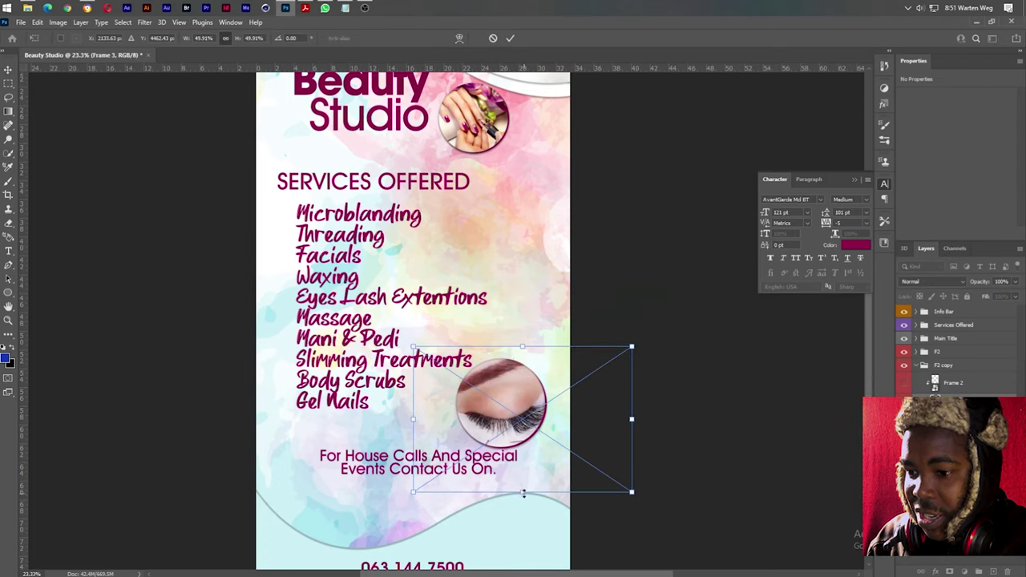
pyautogui.moveTo(523, 494); pyautogui.dragTo(523, 460)
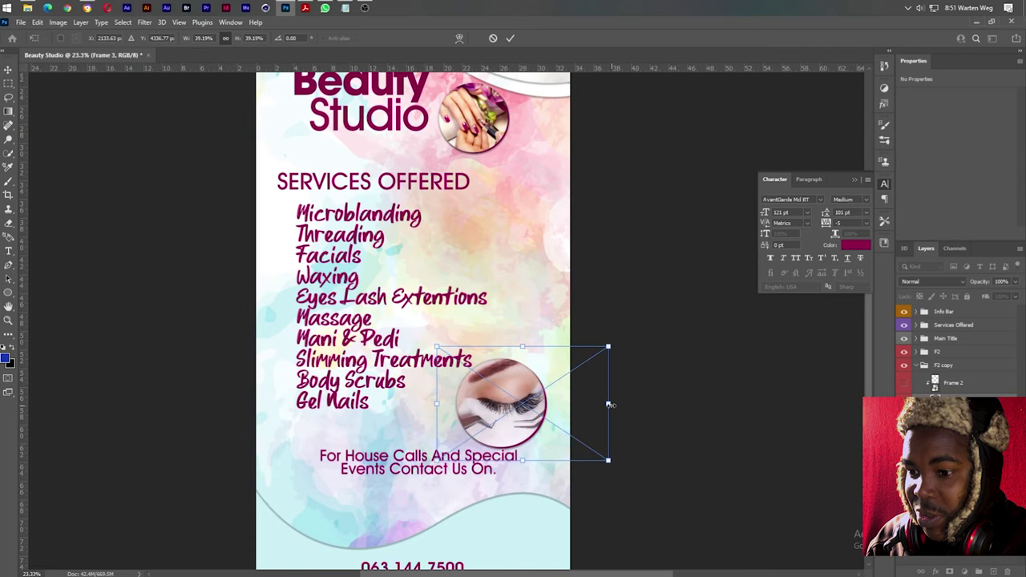
pyautogui.moveTo(608, 405); pyautogui.dragTo(574, 404)
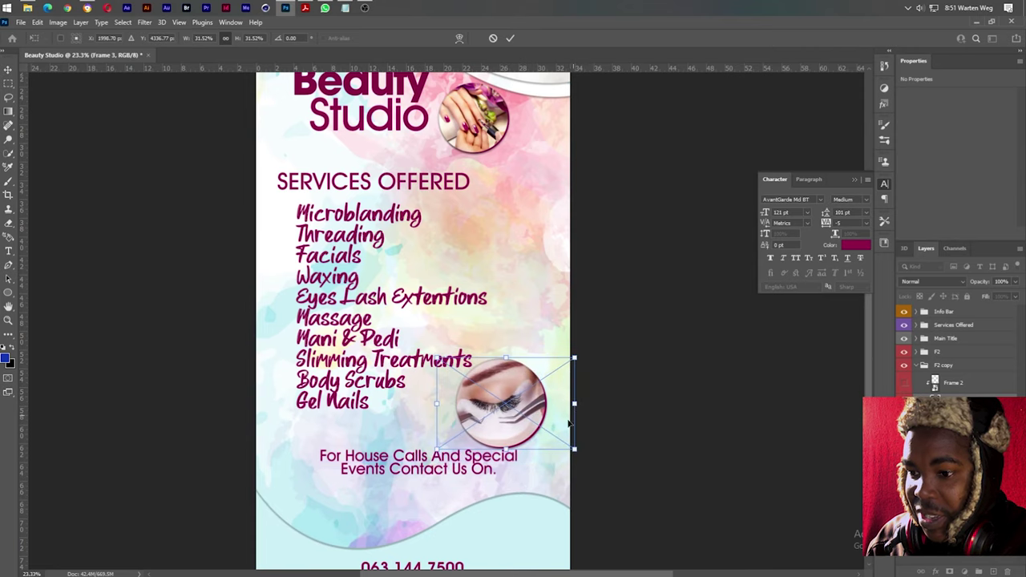
pyautogui.scroll(5, 513, 428)
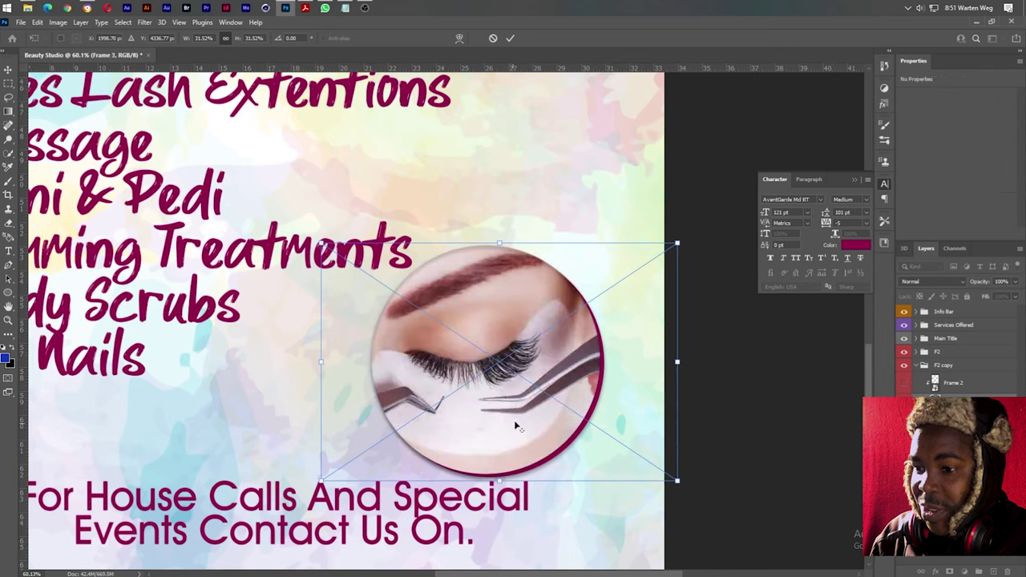
pyautogui.moveTo(477, 402)
pyautogui.mouseDown()
pyautogui.moveTo(522, 403)
pyautogui.moveTo(493, 404)
pyautogui.mouseUp()
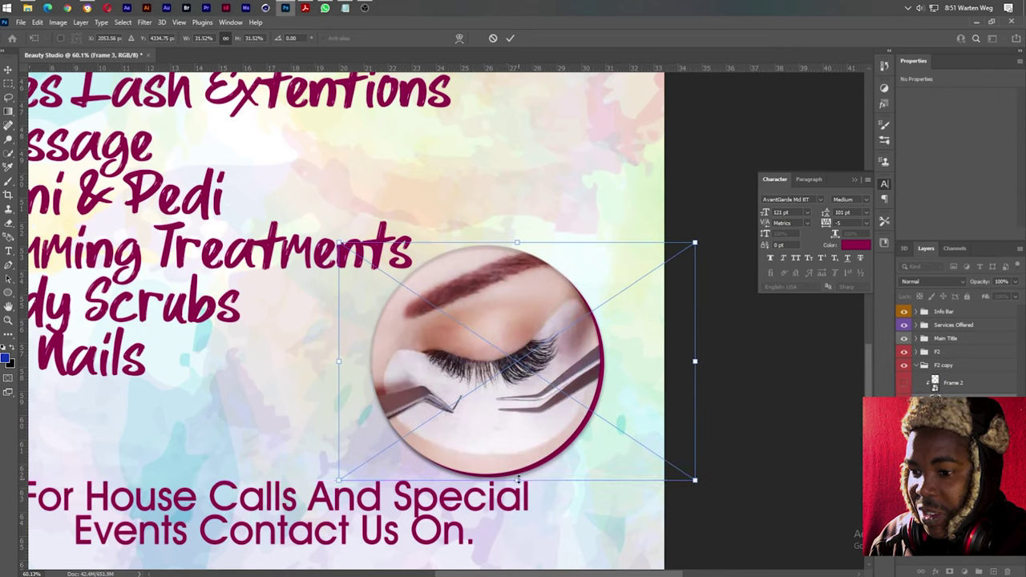
pyautogui.moveTo(518, 478); pyautogui.dragTo(518, 472)
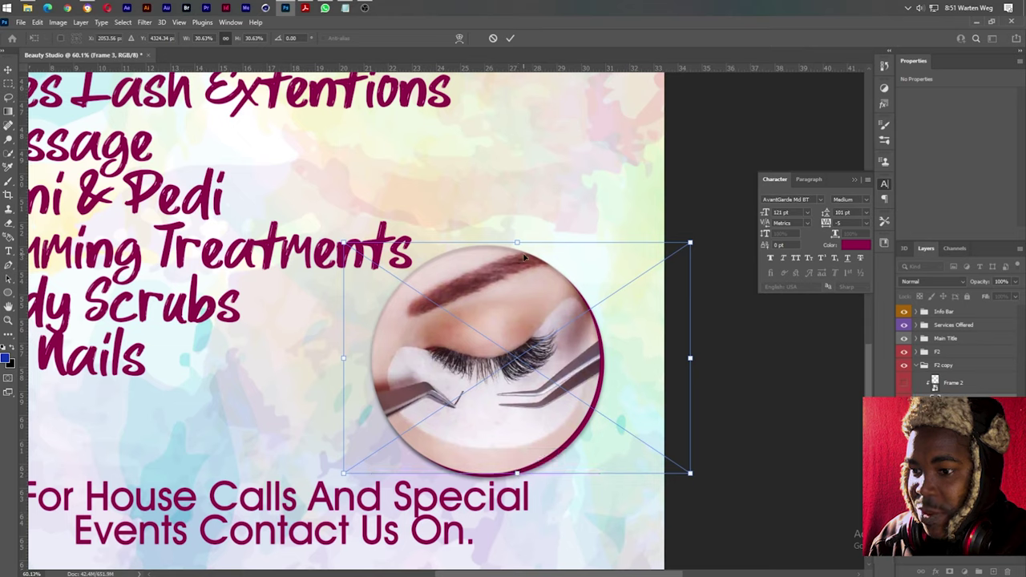
pyautogui.moveTo(517, 243); pyautogui.dragTo(517, 246)
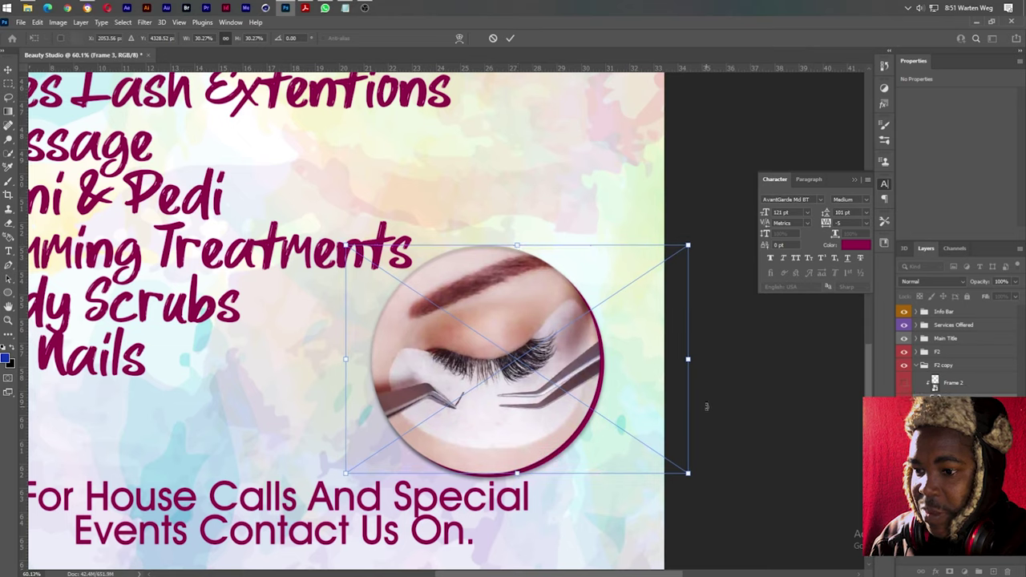
pyautogui.moveTo(605, 389); pyautogui.dragTo(603, 390)
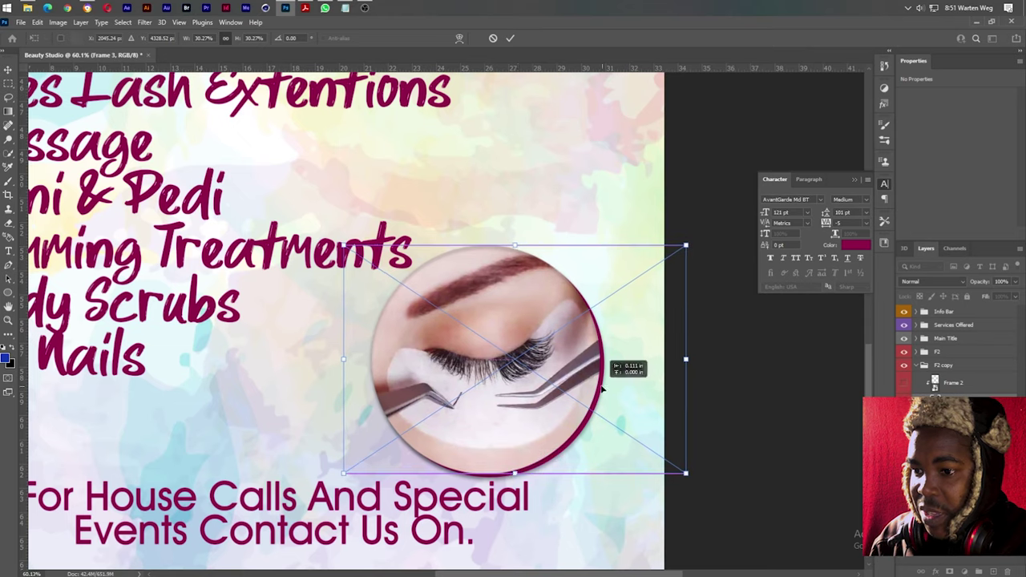
pyautogui.click(510, 38)
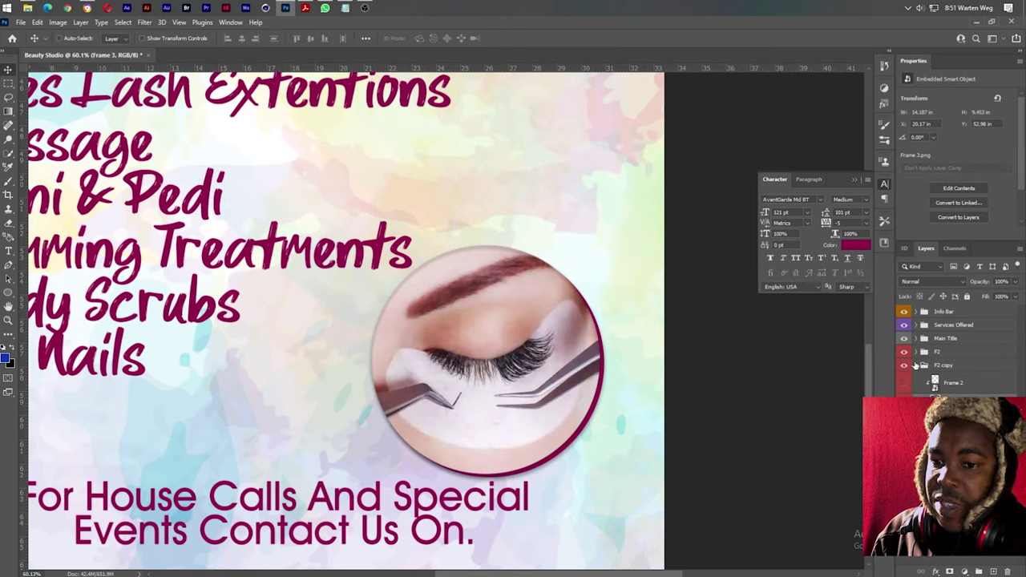
# - Rename the copied frame group to F3
pyautogui.click(915, 366)
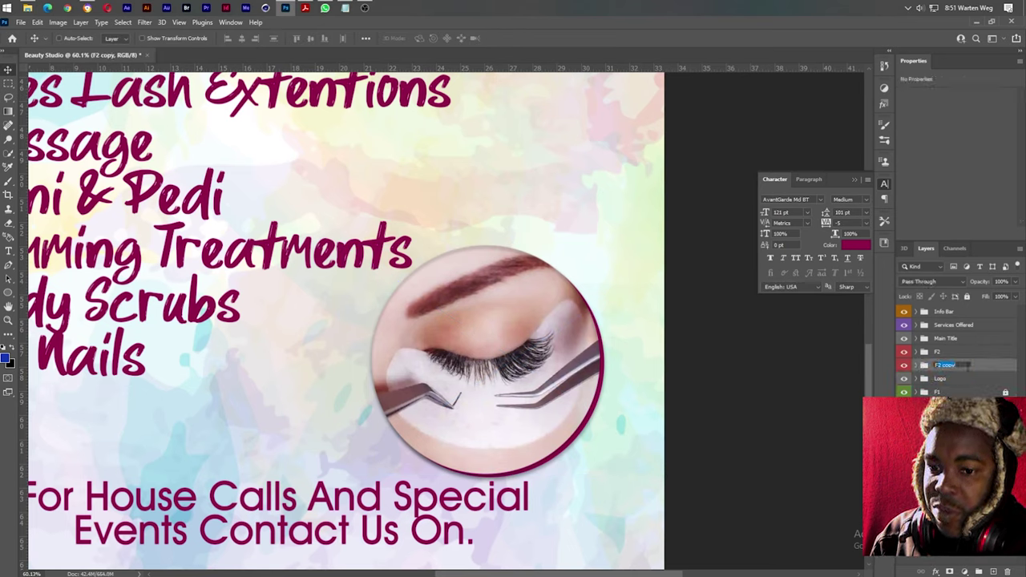
pyautogui.write('F3')
pyautogui.press('Return')
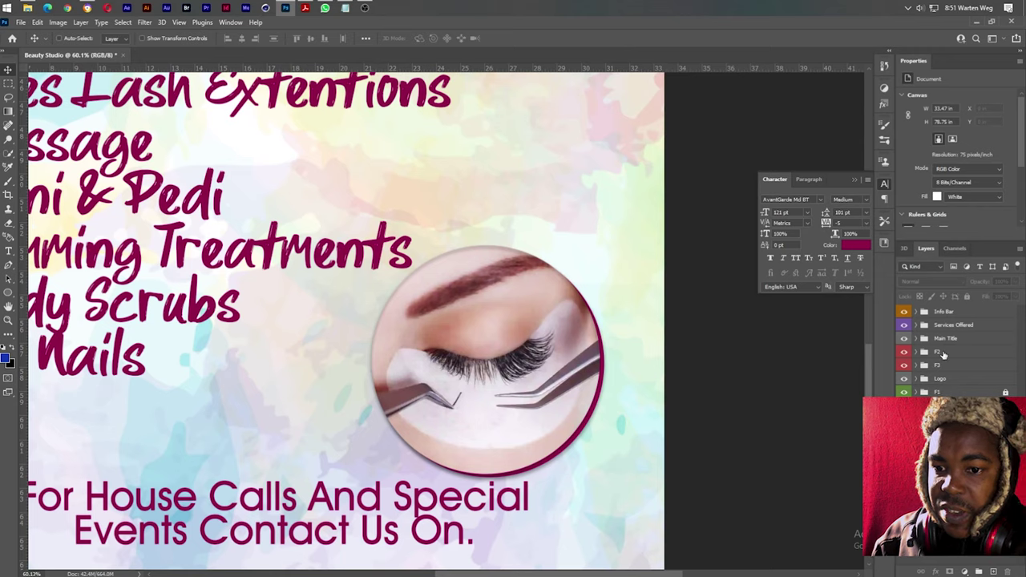
pyautogui.click(930, 352)
pyautogui.scroll(2, 419, 213)
pyautogui.scroll(3, 430, 211)
pyautogui.scroll(2, 427, 207)
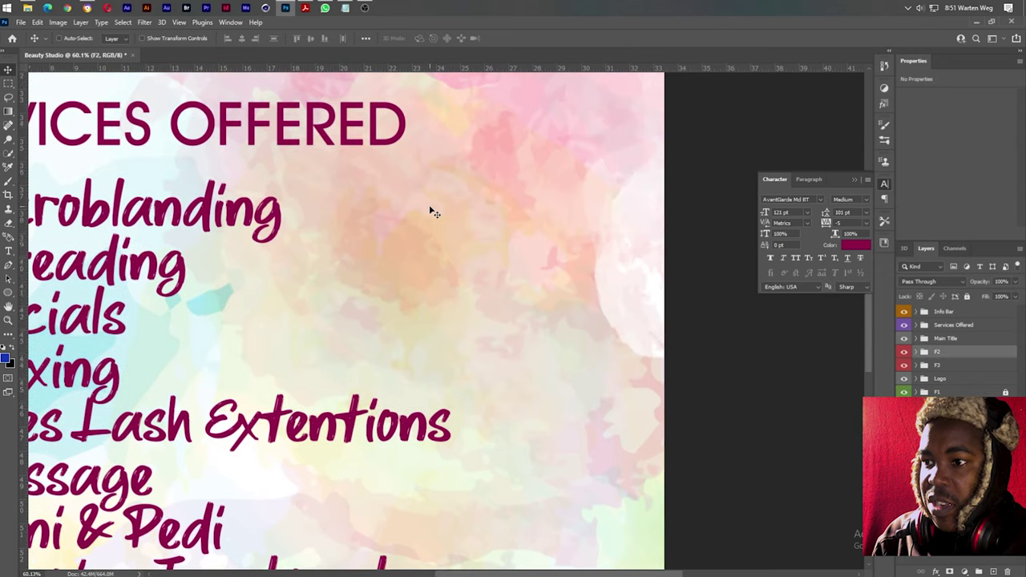
pyautogui.scroll(-2, 429, 201)
# - Enlarge the top nail-art circle to about 136%, nudge it left, and add a vertical guide at 30.9 in
pyautogui.scroll(-2, 431, 194)
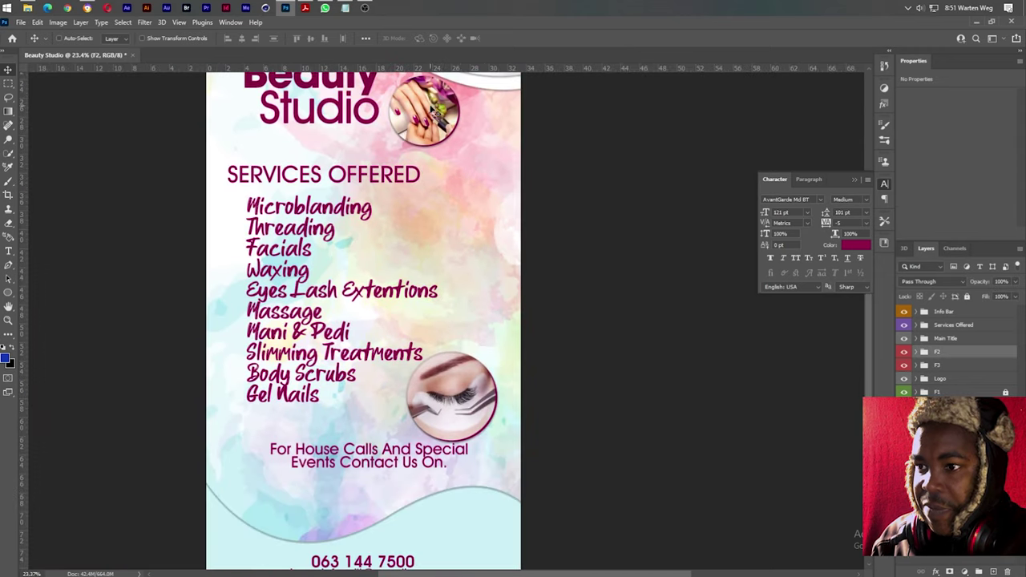
pyautogui.hotkey('ctrl', 't')
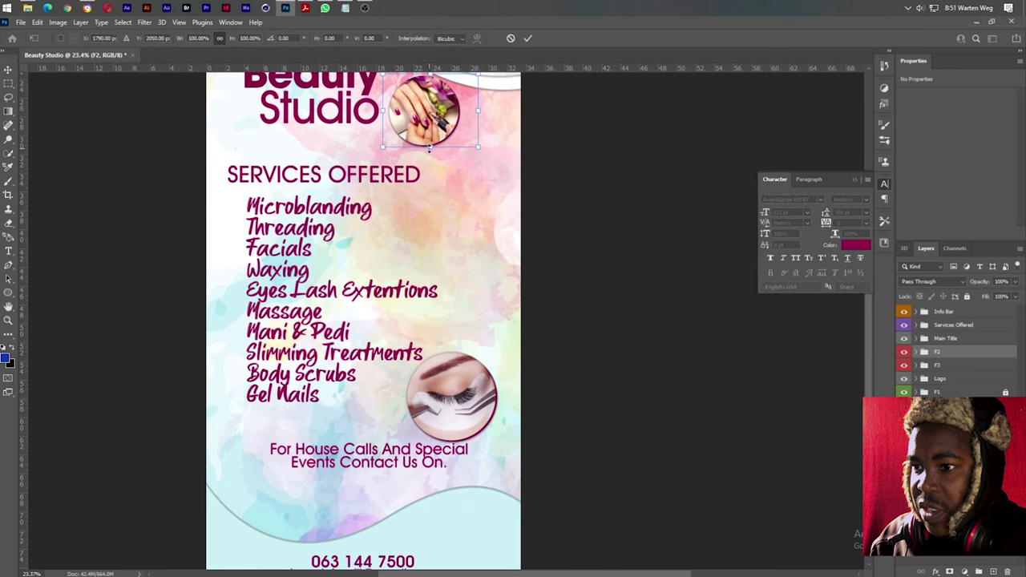
pyautogui.moveTo(431, 147); pyautogui.dragTo(433, 166)
pyautogui.moveTo(429, 129); pyautogui.dragTo(459, 239)
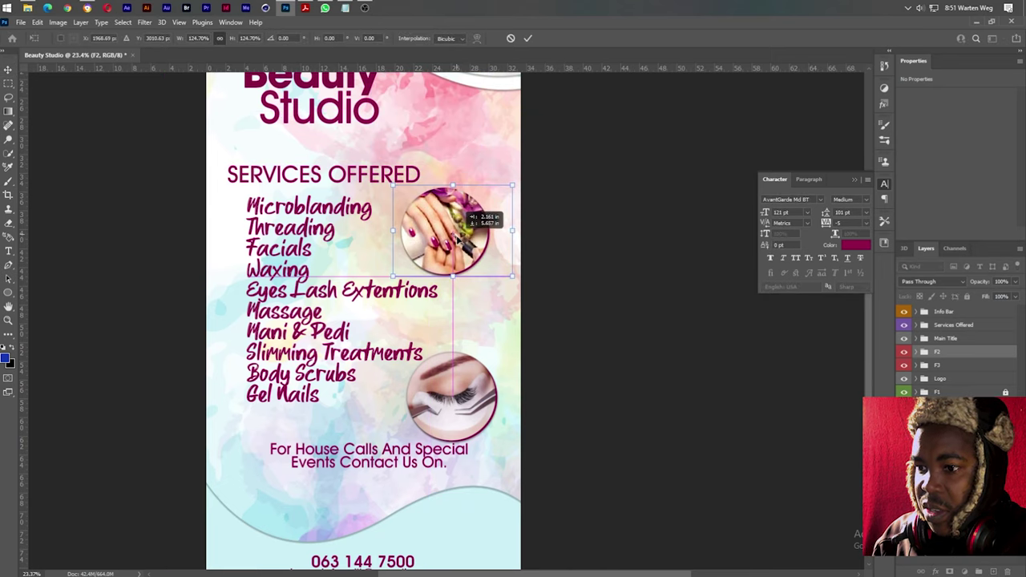
pyautogui.moveTo(453, 186)
pyautogui.mouseDown()
pyautogui.moveTo(453, 175)
pyautogui.moveTo(461, 183)
pyautogui.mouseUp()
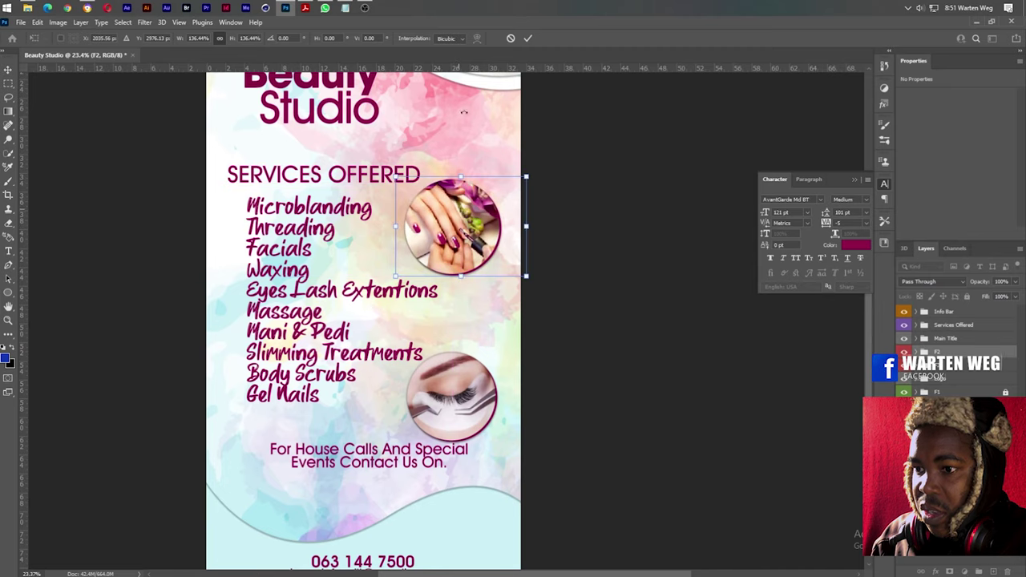
pyautogui.click(528, 38)
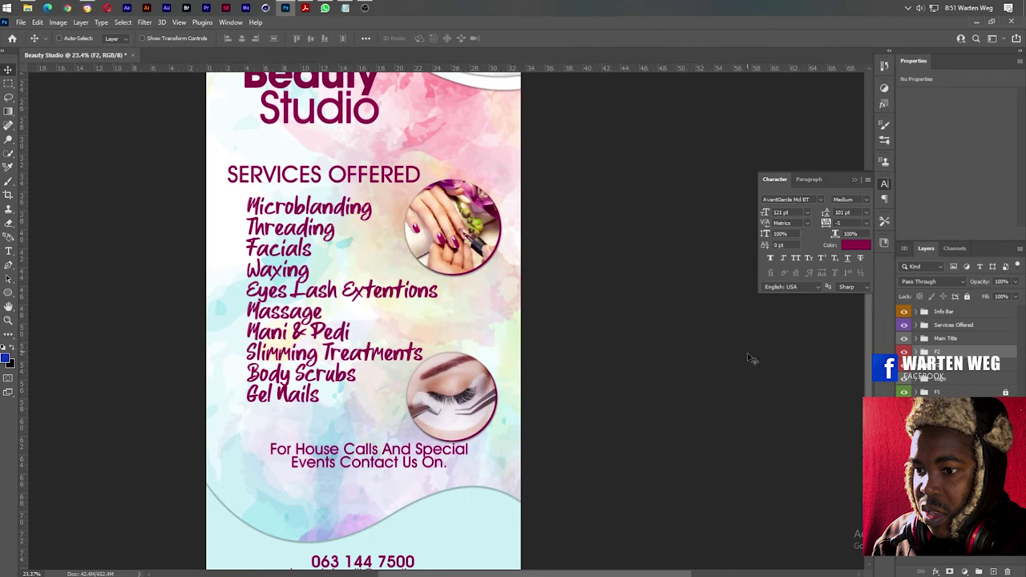
pyautogui.press('Left')
pyautogui.press('Left')
pyautogui.press('Left')
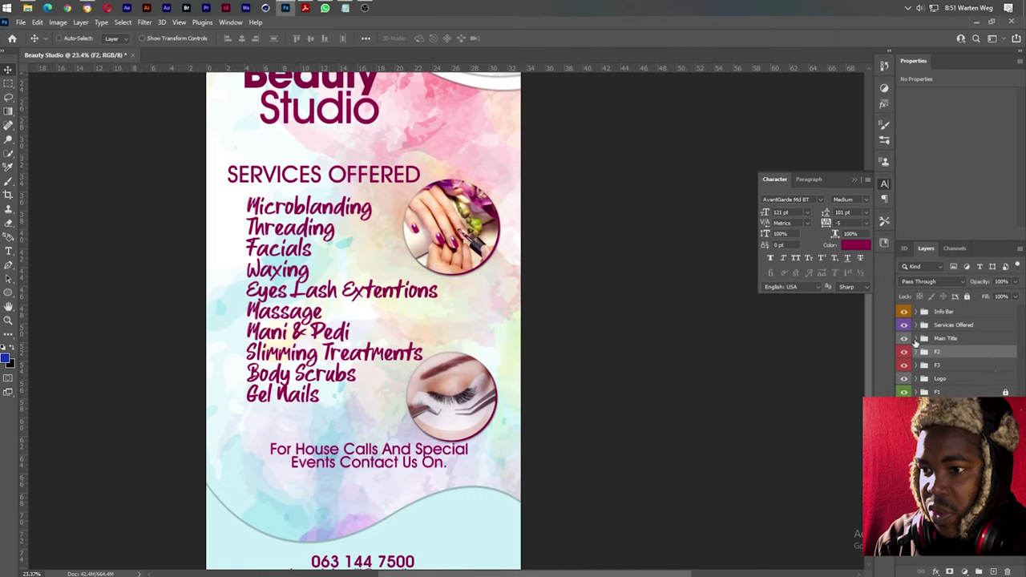
pyautogui.press('Left')
pyautogui.press('Left')
pyautogui.press('Left')
pyautogui.press('Left')
pyautogui.press('Left')
pyautogui.press('Left')
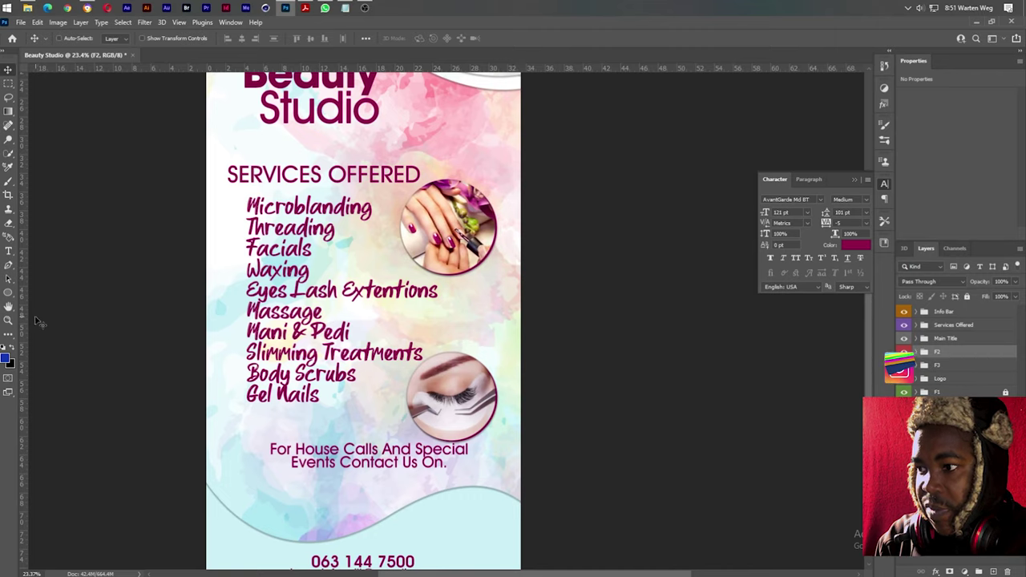
pyautogui.moveTo(18, 323); pyautogui.dragTo(498, 357)
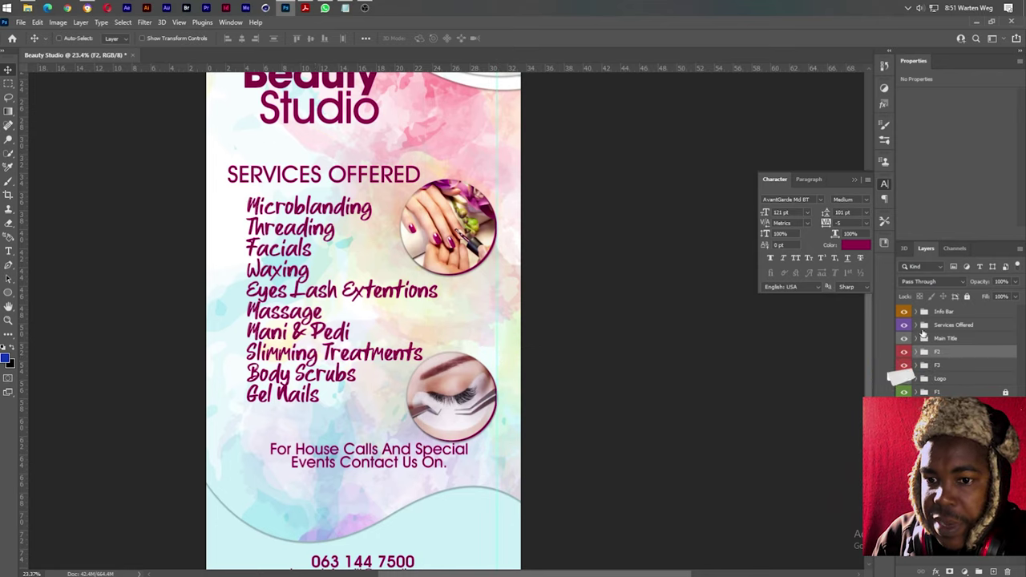
# - Nudge the 'For House Calls And Special Events Contact Us On.' text in Info Bar down to Y 64.17 in
pyautogui.click(913, 315)
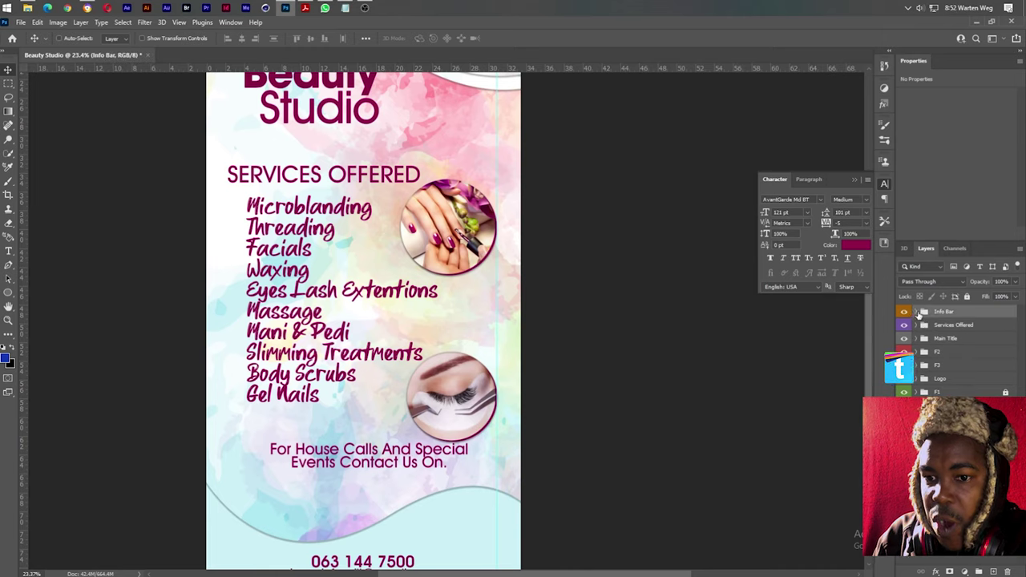
pyautogui.click(919, 313)
pyautogui.click(973, 330)
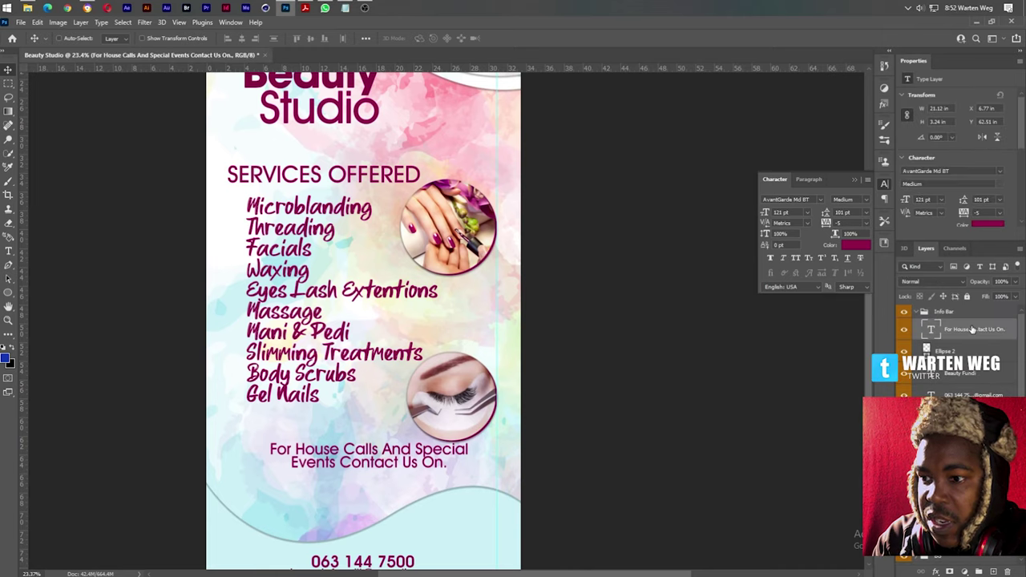
pyautogui.press('Down')
pyautogui.press('Down')
pyautogui.press('Down')
pyautogui.press('Down')
pyautogui.press('Down')
pyautogui.press('Down')
pyautogui.press('Down')
pyautogui.press('Down')
pyautogui.press('Down')
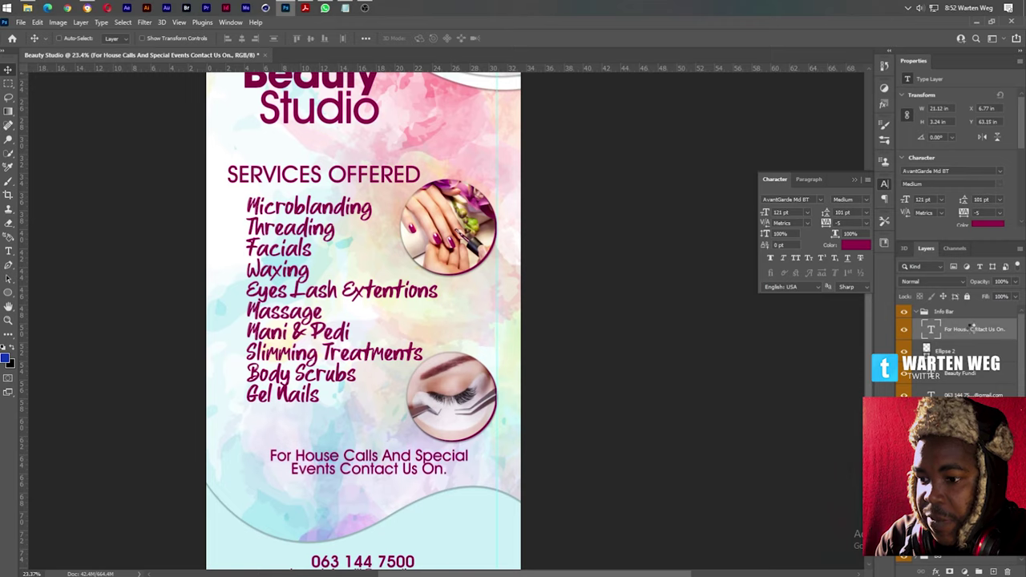
pyautogui.press('Down')
pyautogui.press('Down')
pyautogui.press('Down')
pyautogui.press('Down')
pyautogui.press('Down')
pyautogui.press('Down')
pyautogui.press('Down')
pyautogui.press('Down')
pyautogui.press('Down')
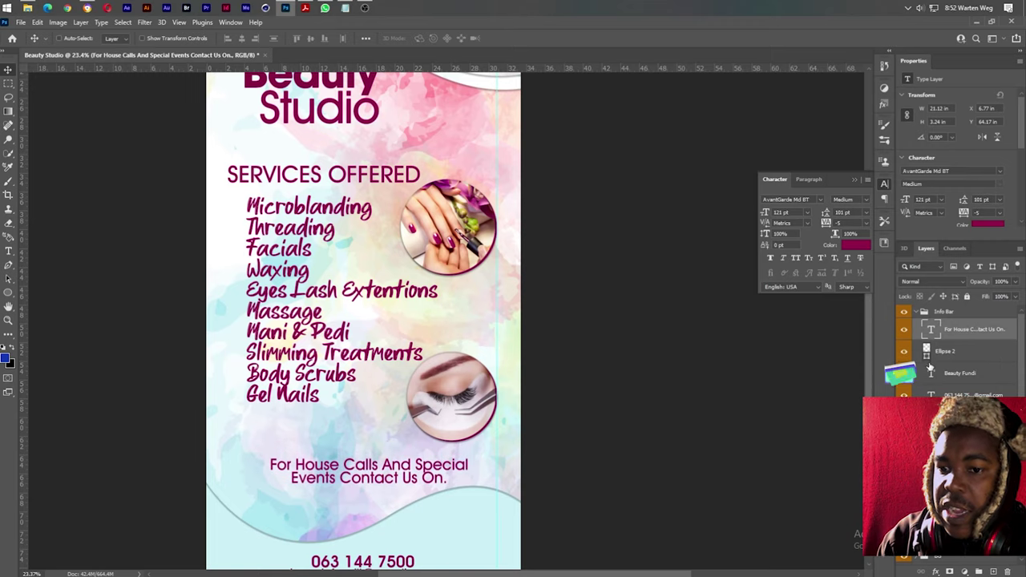
pyautogui.scroll(-3, 449, 497)
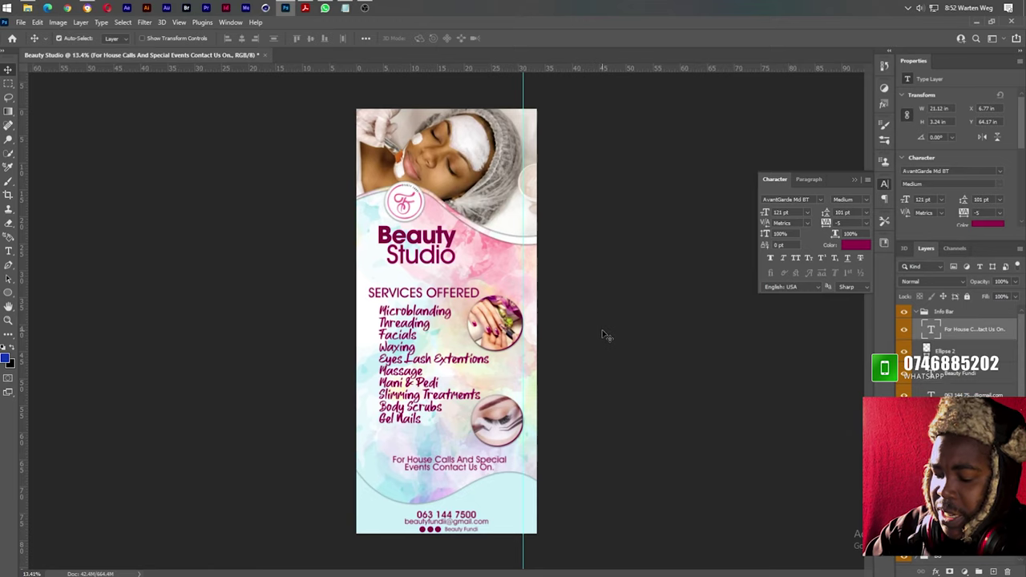
pyautogui.scroll(1, 603, 336)
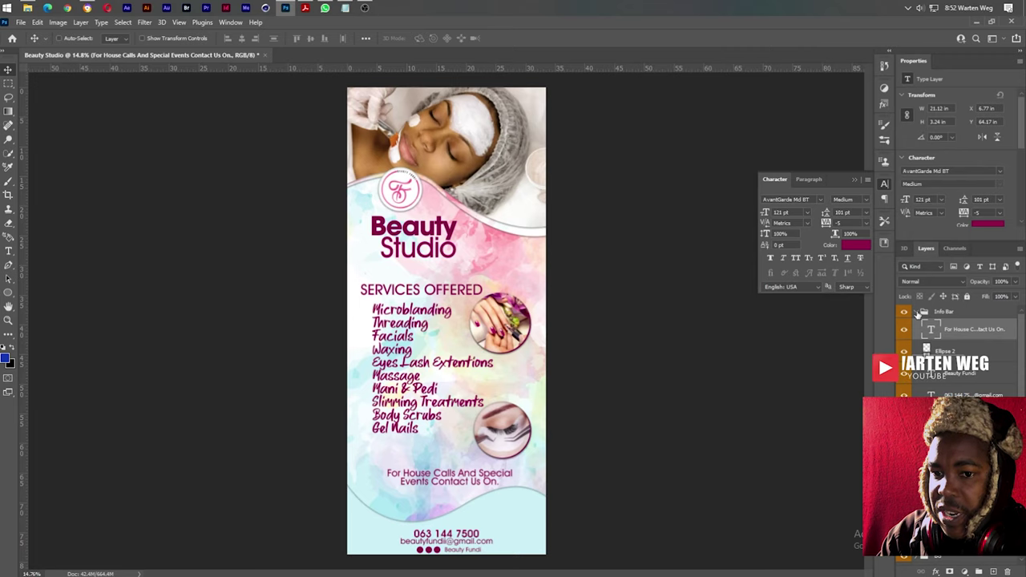
pyautogui.click(918, 313)
# - Draw a small circle before Microblanding and fill it with maroon #5f0631
pyautogui.scroll(8, 387, 362)
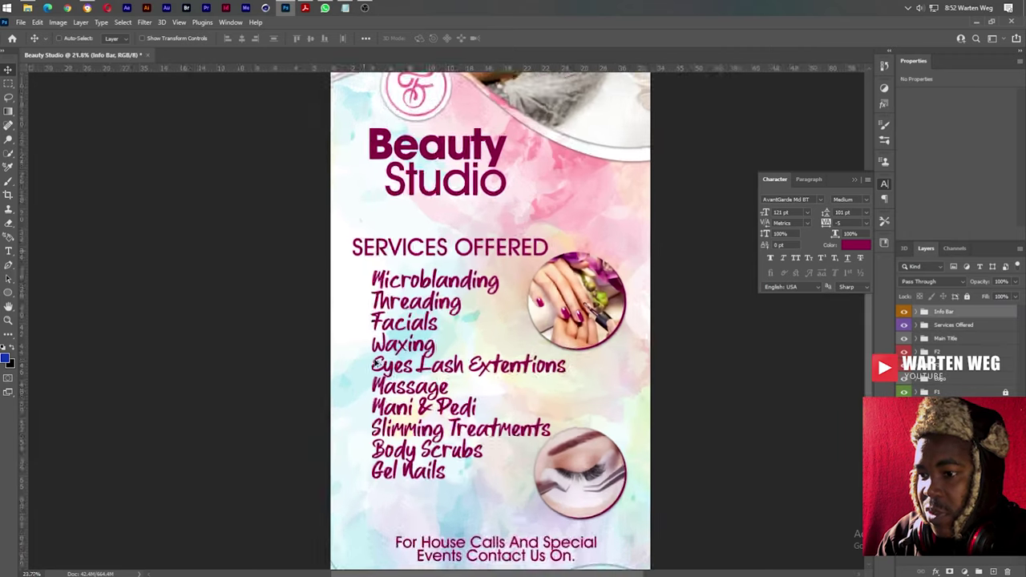
pyautogui.click(8, 291)
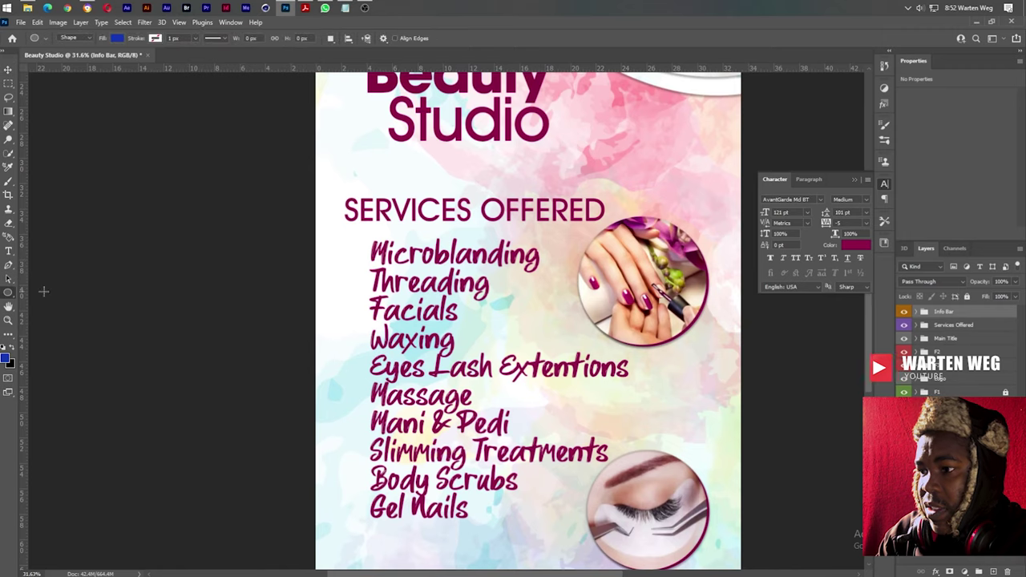
pyautogui.moveTo(358, 249); pyautogui.dragTo(369, 256)
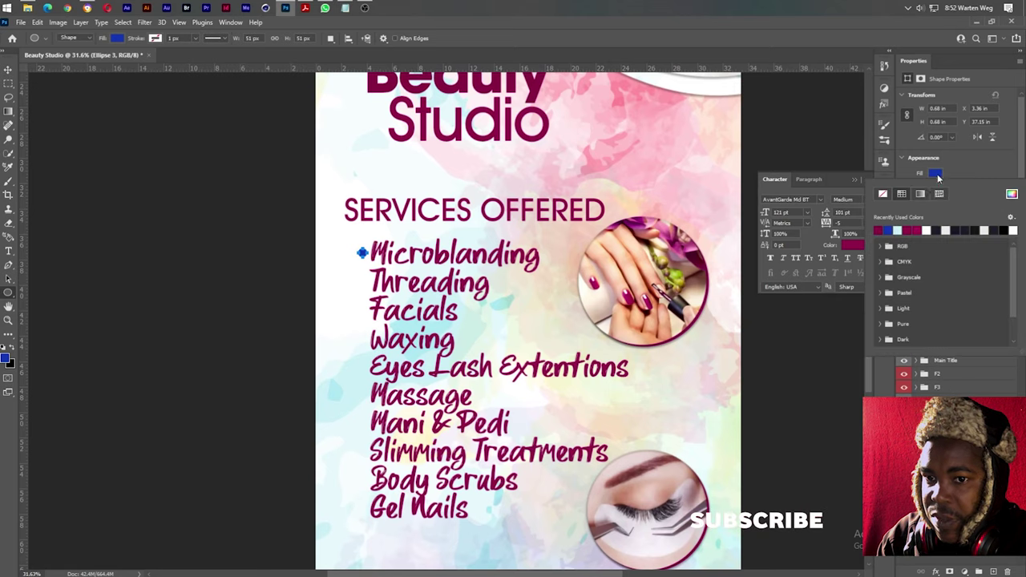
pyautogui.click(936, 173)
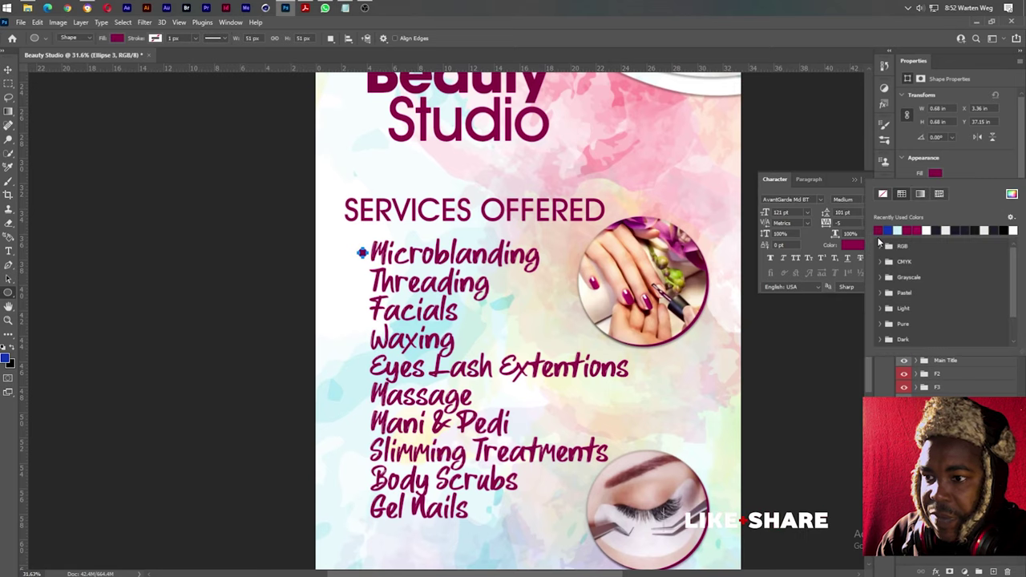
pyautogui.moveTo(272, 368); pyautogui.dragTo(569, 244)
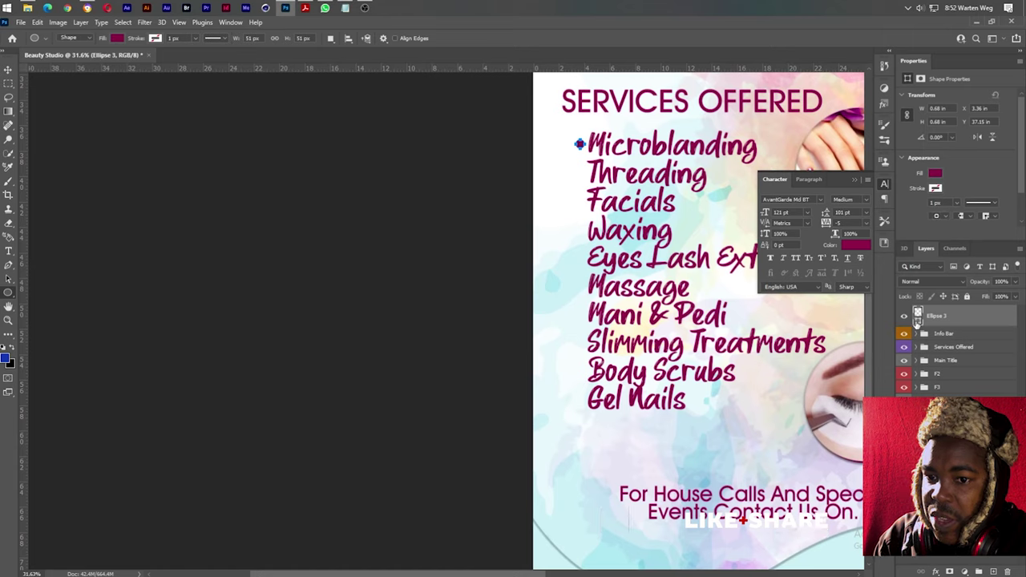
pyautogui.doubleClick(918, 317)
pyautogui.click(831, 305)
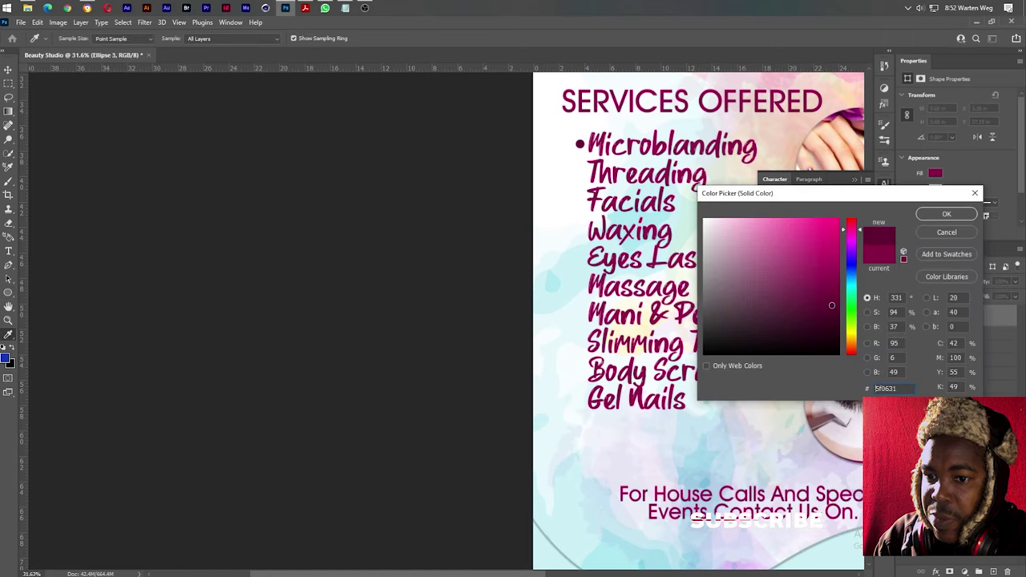
pyautogui.click(944, 214)
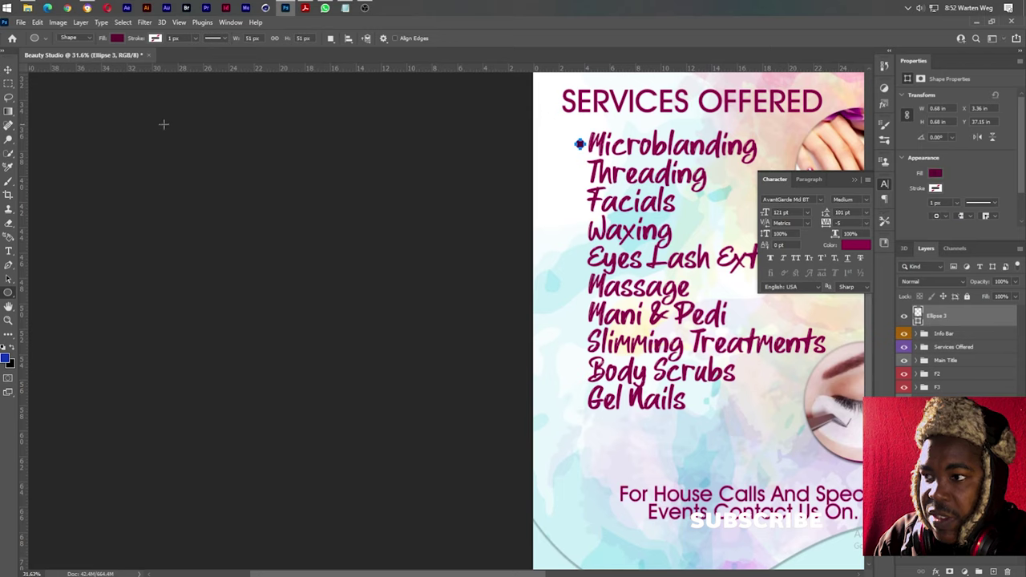
# - Copy the bullet beside each remaining service, left-align the bullets, and group them as BF
pyautogui.click(9, 71)
pyautogui.scroll(1, 582, 185)
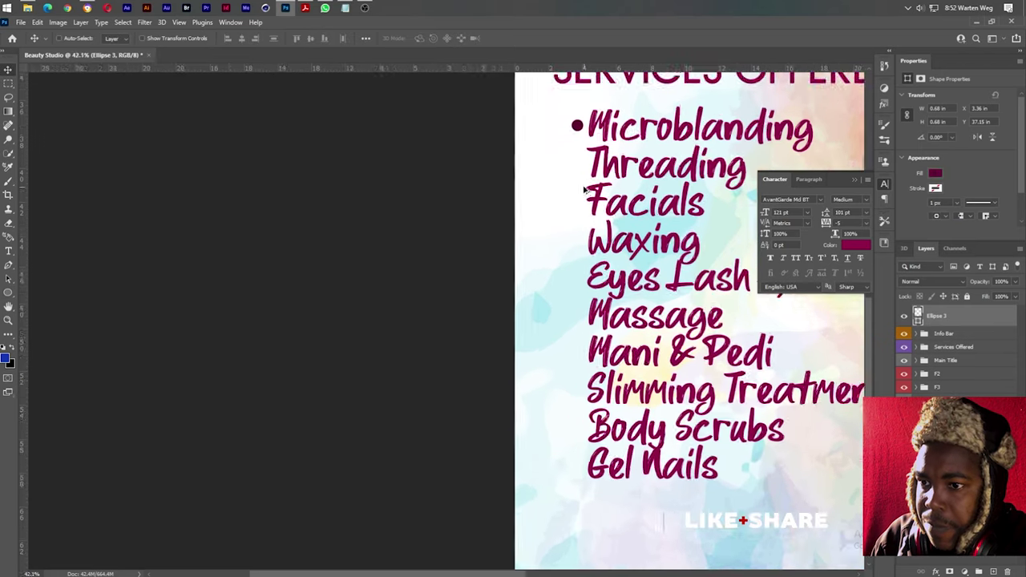
pyautogui.scroll(1, 582, 184)
pyautogui.moveTo(572, 149)
pyautogui.mouseDown()
pyautogui.moveTo(563, 415)
pyautogui.moveTo(578, 499)
pyautogui.moveTo(611, 494)
pyautogui.mouseUp()
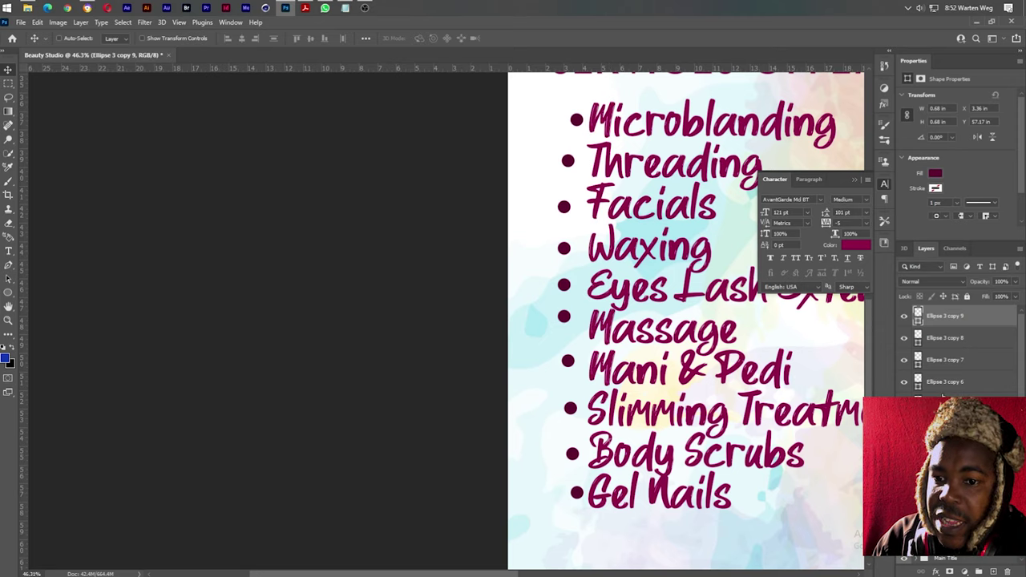
pyautogui.click(739, 391)
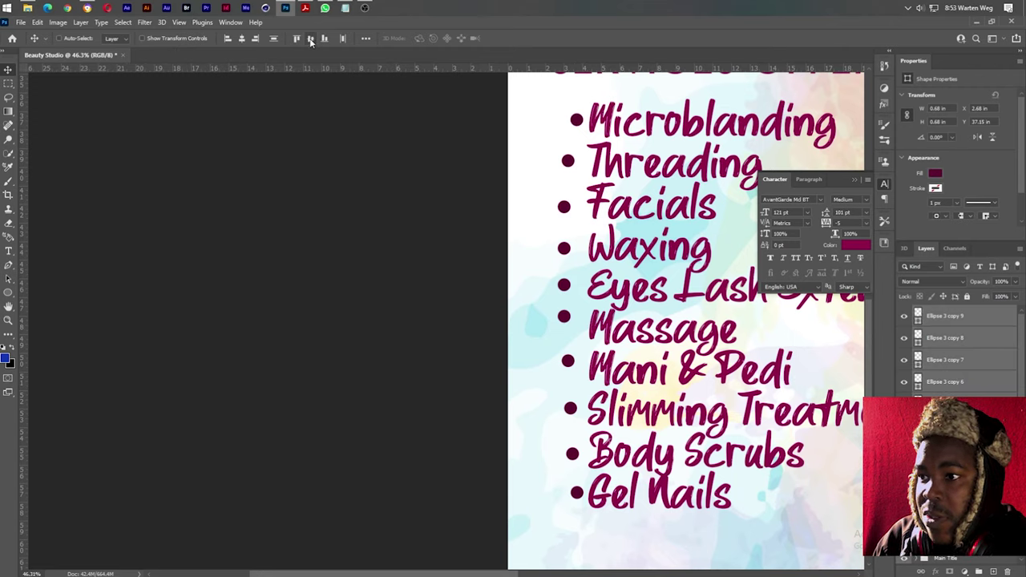
pyautogui.click(242, 40)
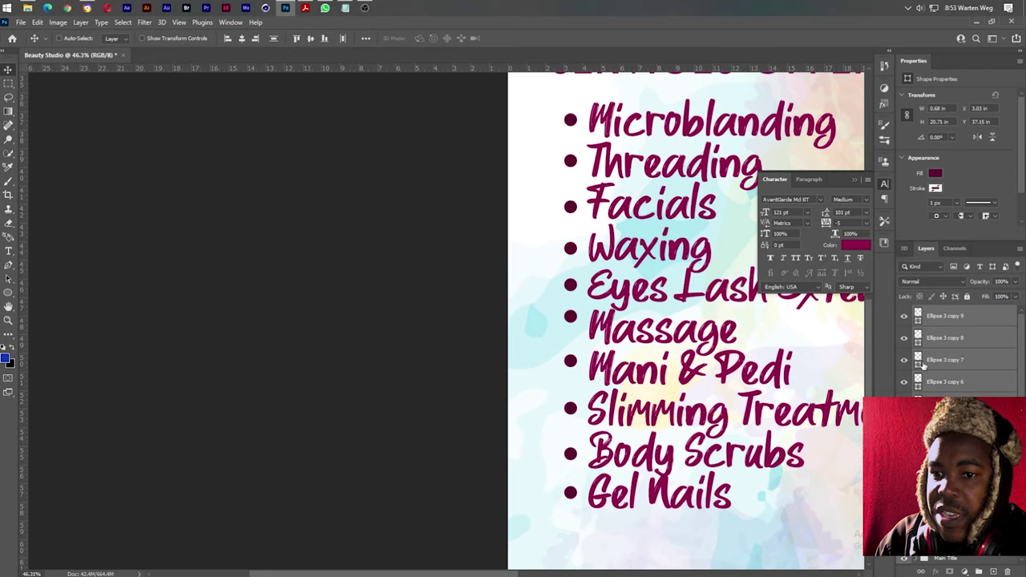
pyautogui.hotkey('ctrl', '0')
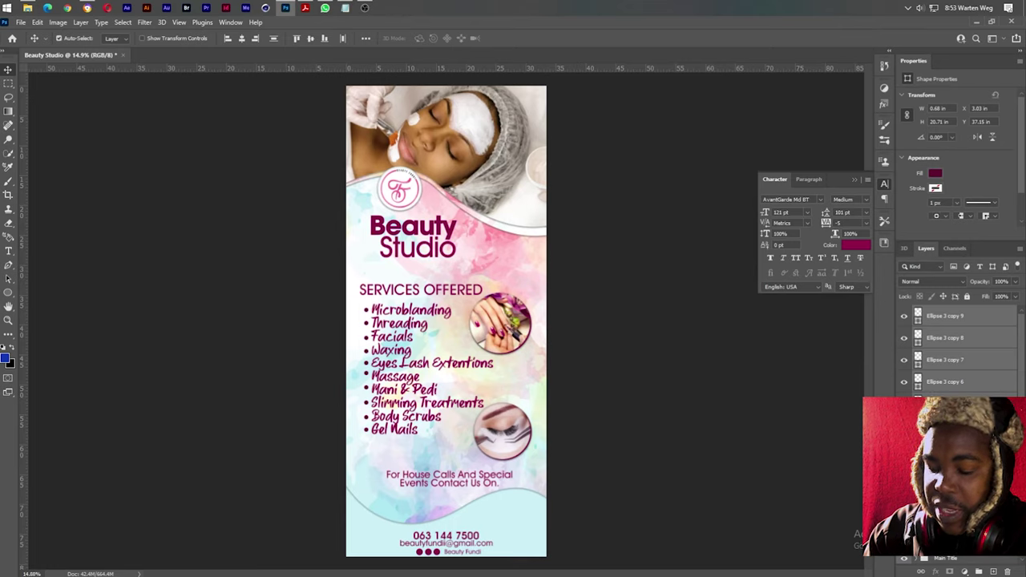
pyautogui.hotkey('ctrl', 'g')
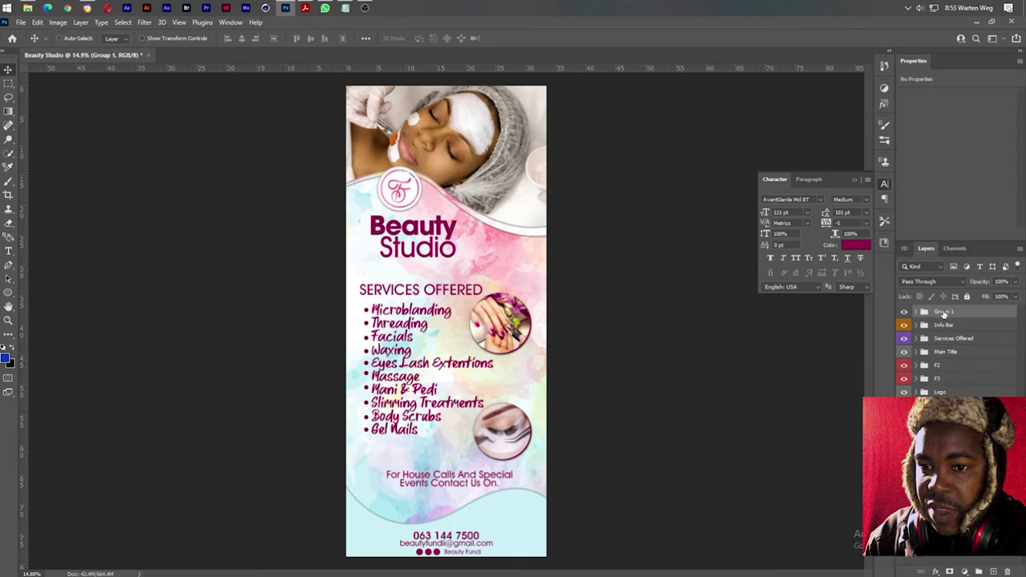
pyautogui.write('BF')
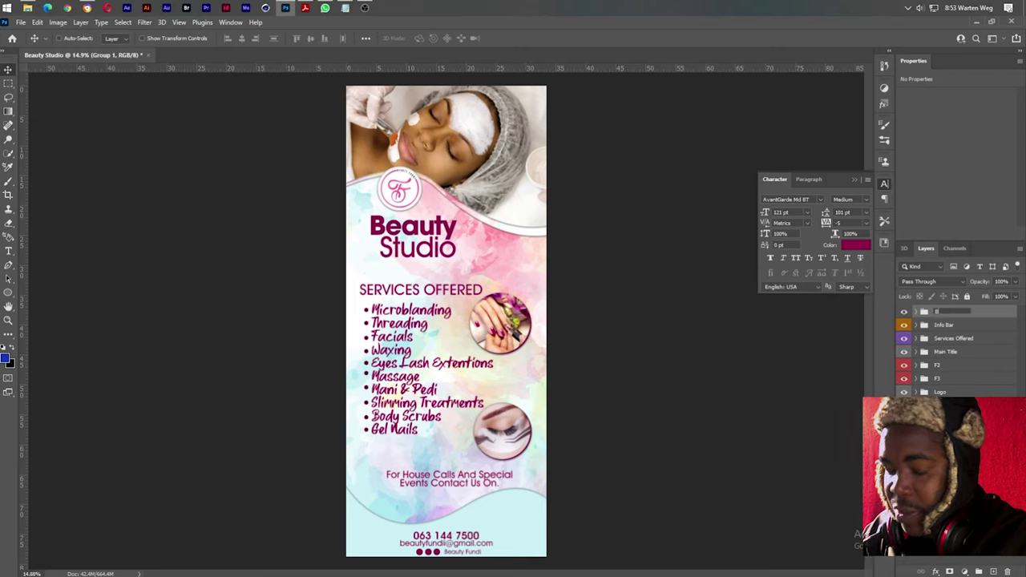
pyautogui.press('Return')
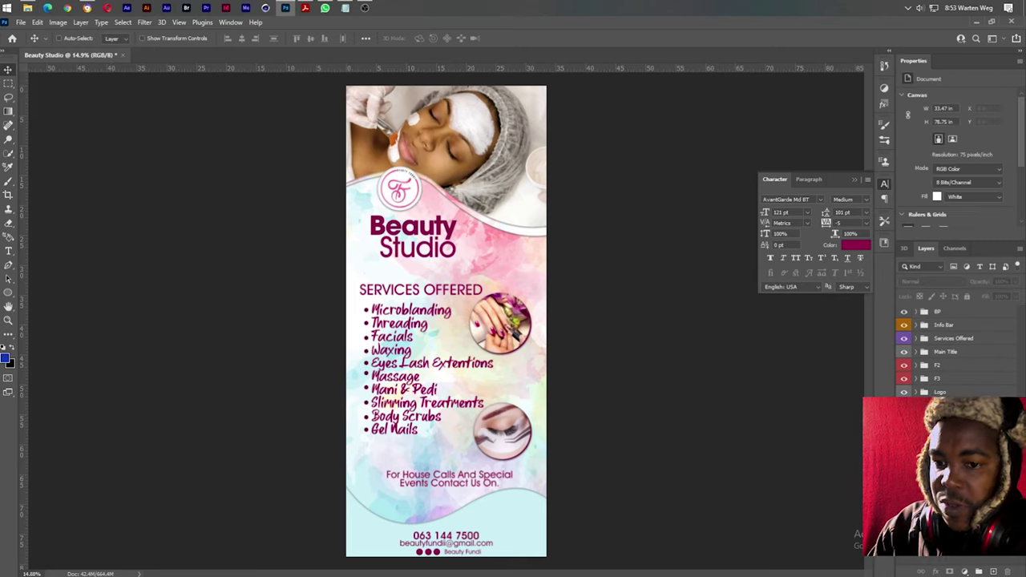